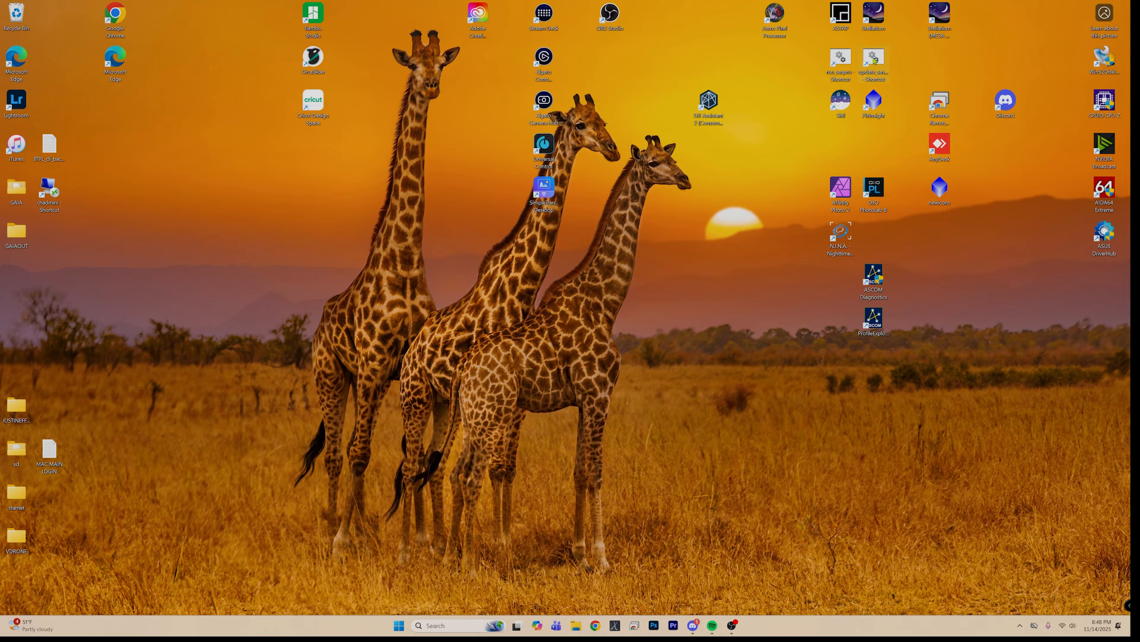
- Run the update_saspro desktop shortcut to update the program's files, and close the console once it finishes
{"action": "double_click", "coordinate": [874, 61]}
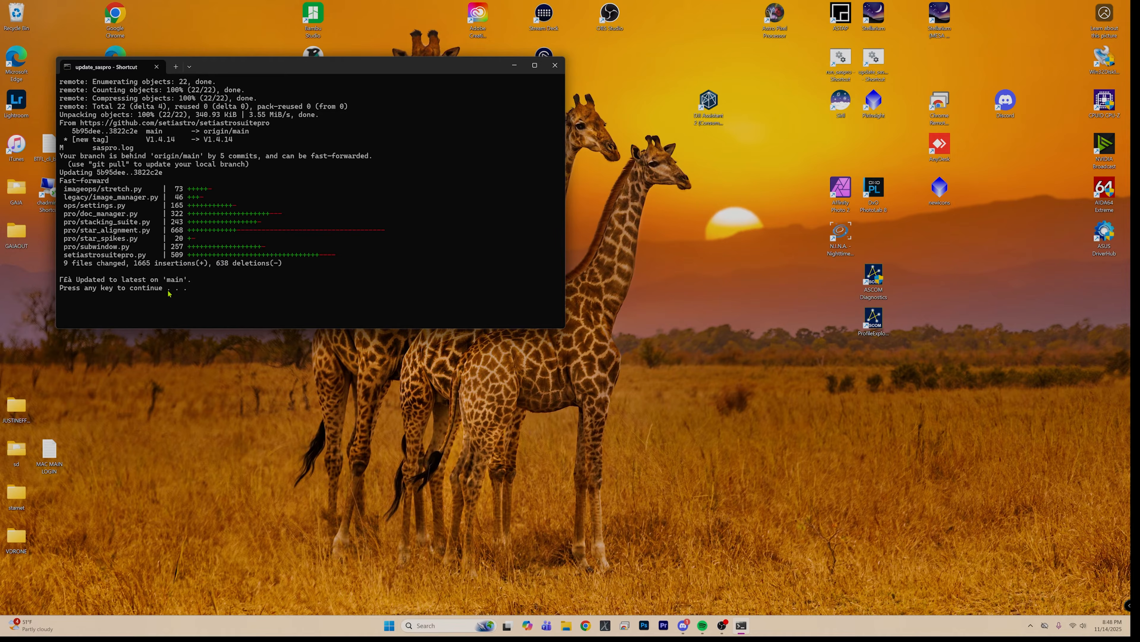
{"action": "key", "text": "Return"}
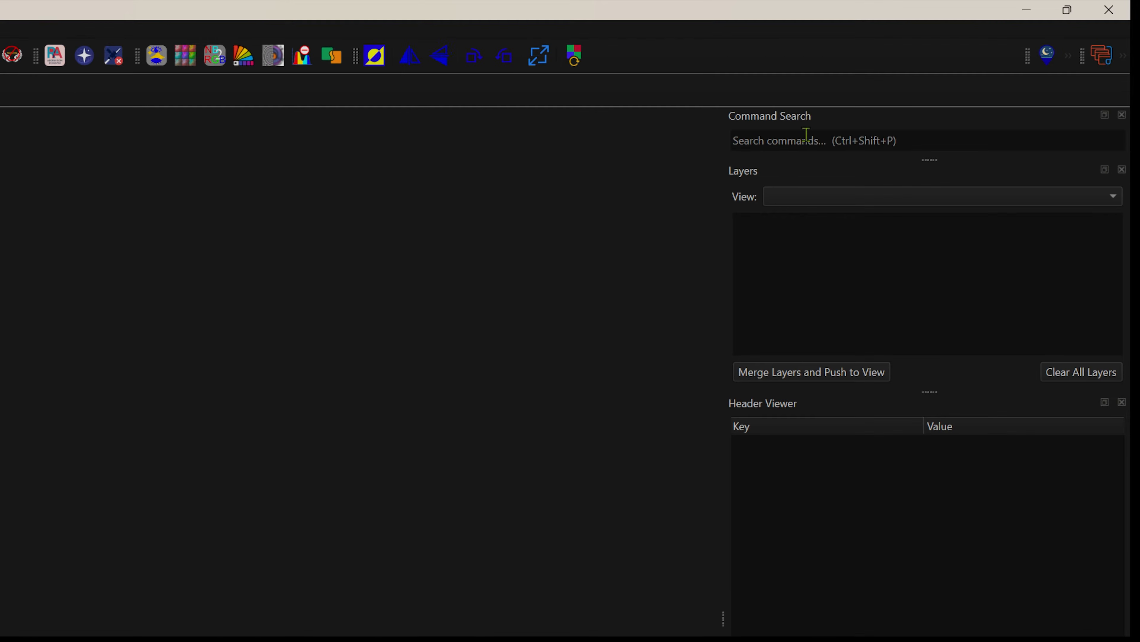
- Try a command search for "11" and remove the Command Search panel from the dock
{"action": "left_click", "coordinate": [969, 67]}
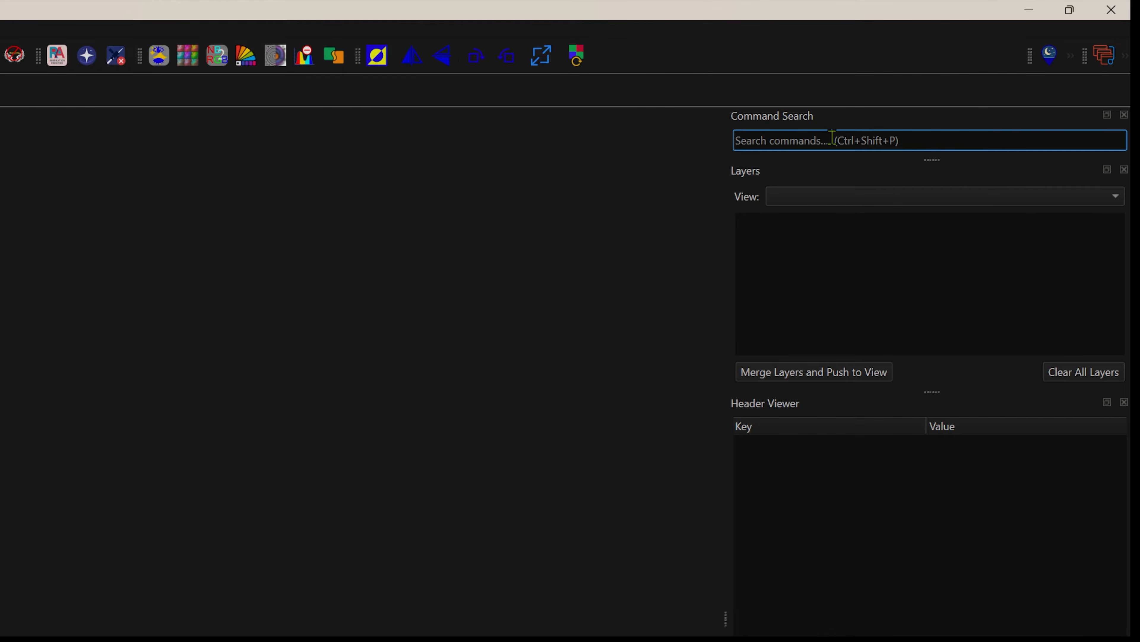
{"action": "type", "text": "11"}
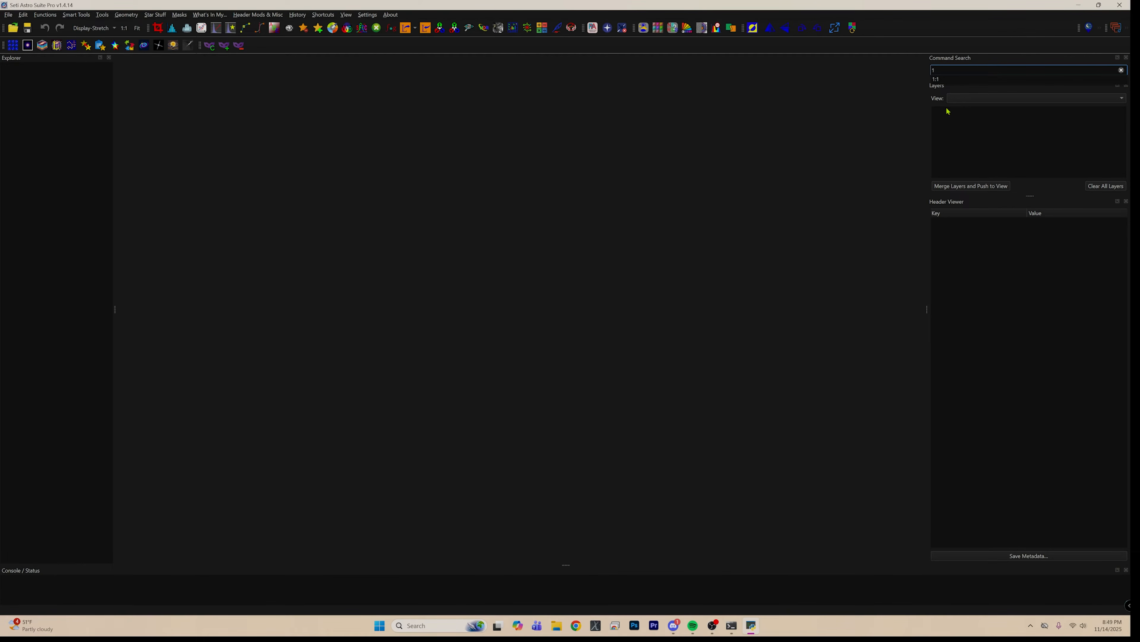
{"action": "left_click", "coordinate": [346, 15]}
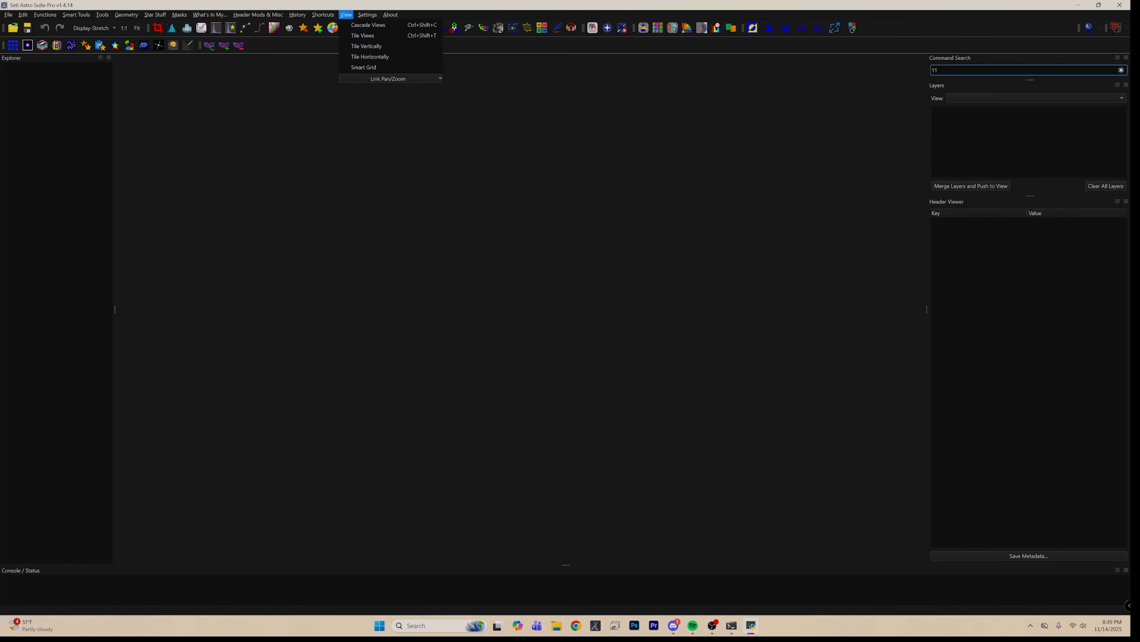
{"action": "left_click", "coordinate": [1019, 139]}
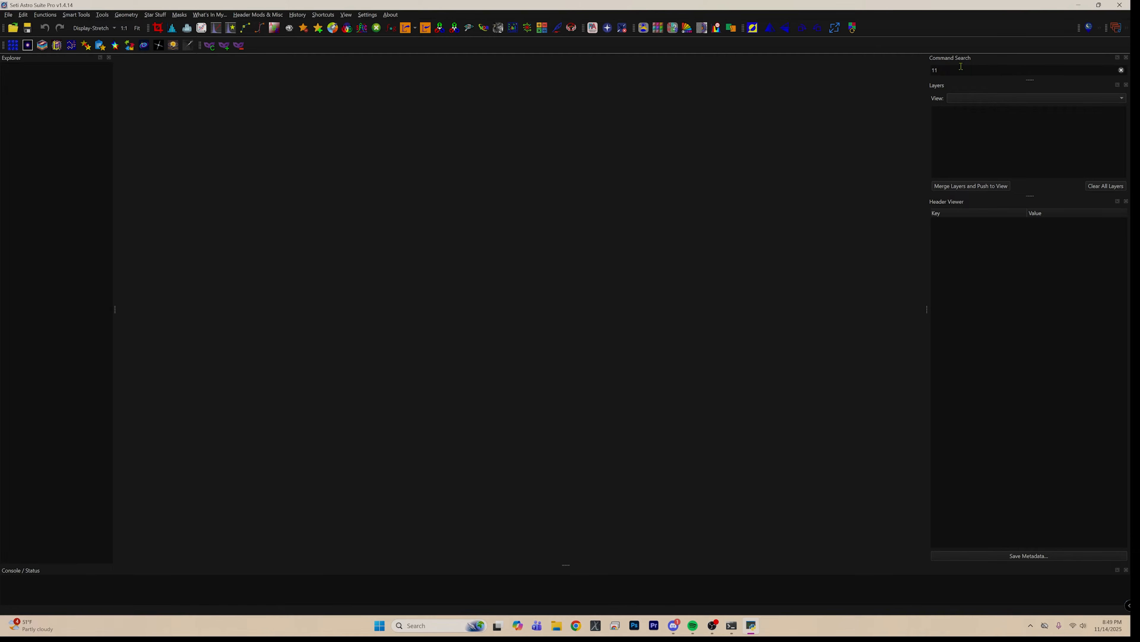
{"action": "left_click_drag", "start_coordinate": [961, 60], "coordinate": [959, 100]}
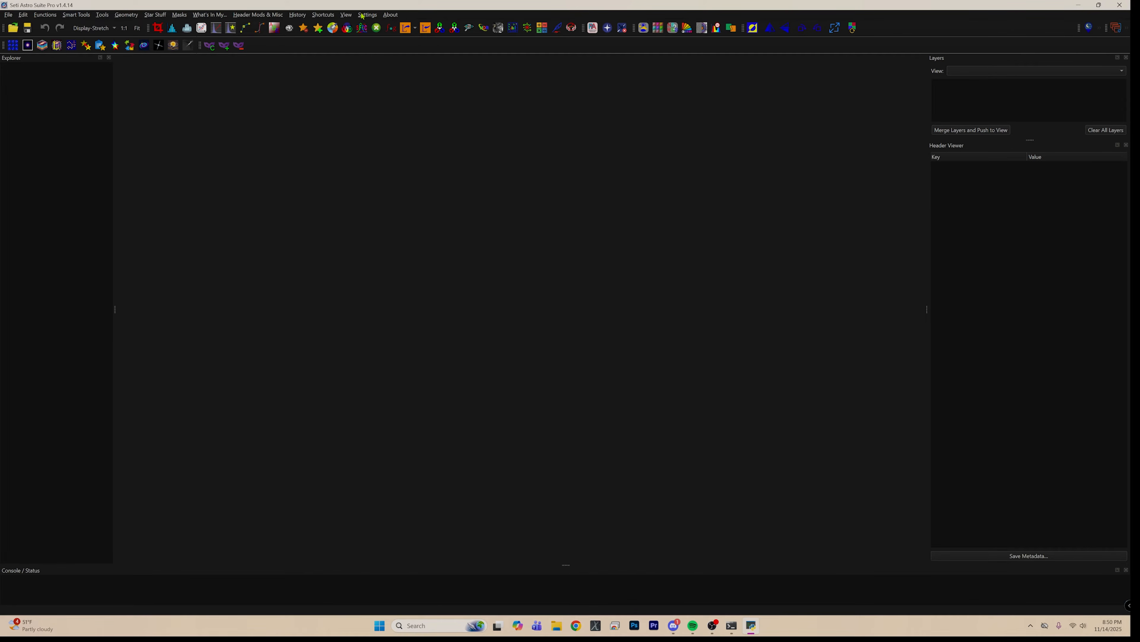
- Review the preferences for external tool paths, sky defaults, RA/Dec overlay, updates and display, leaving without saving
{"action": "left_click", "coordinate": [365, 16]}
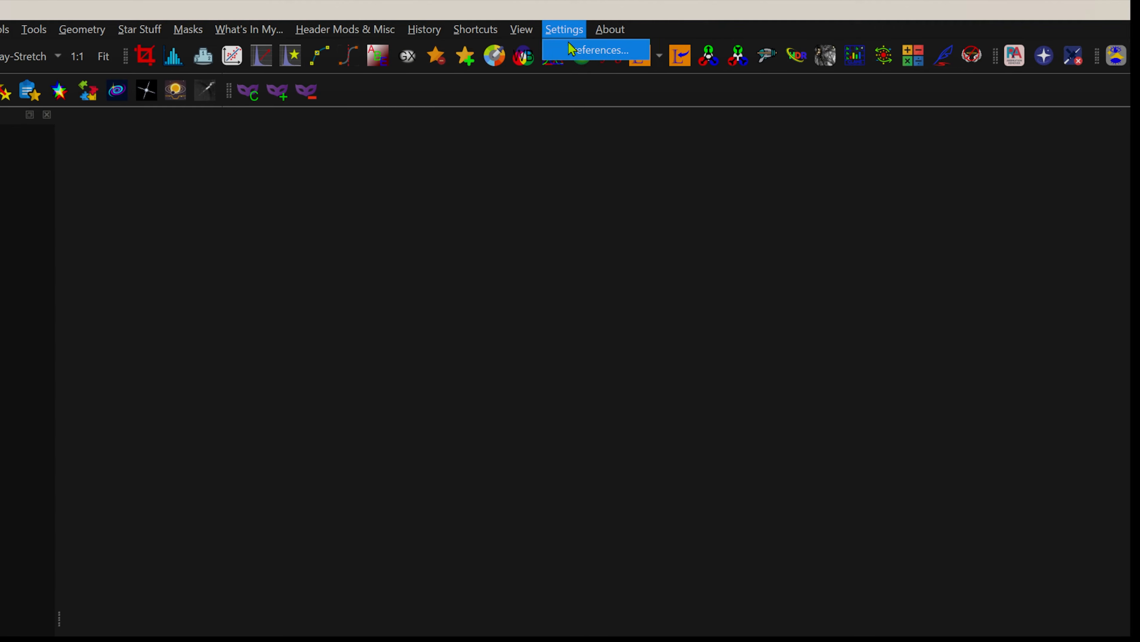
{"action": "left_click", "coordinate": [583, 48]}
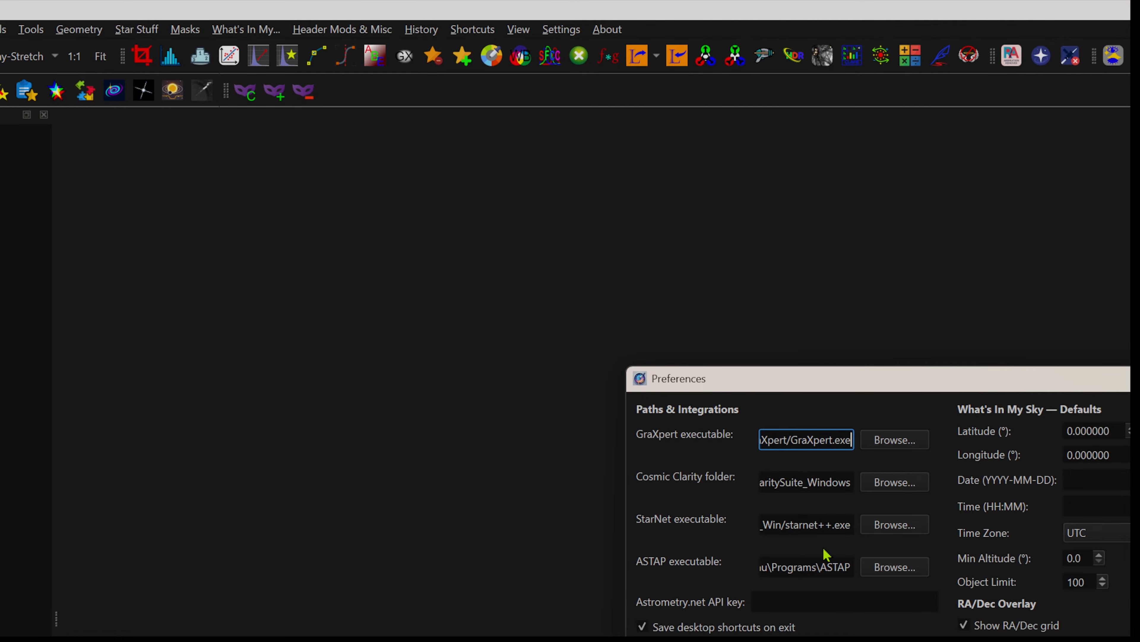
{"action": "type", "text": "11"}
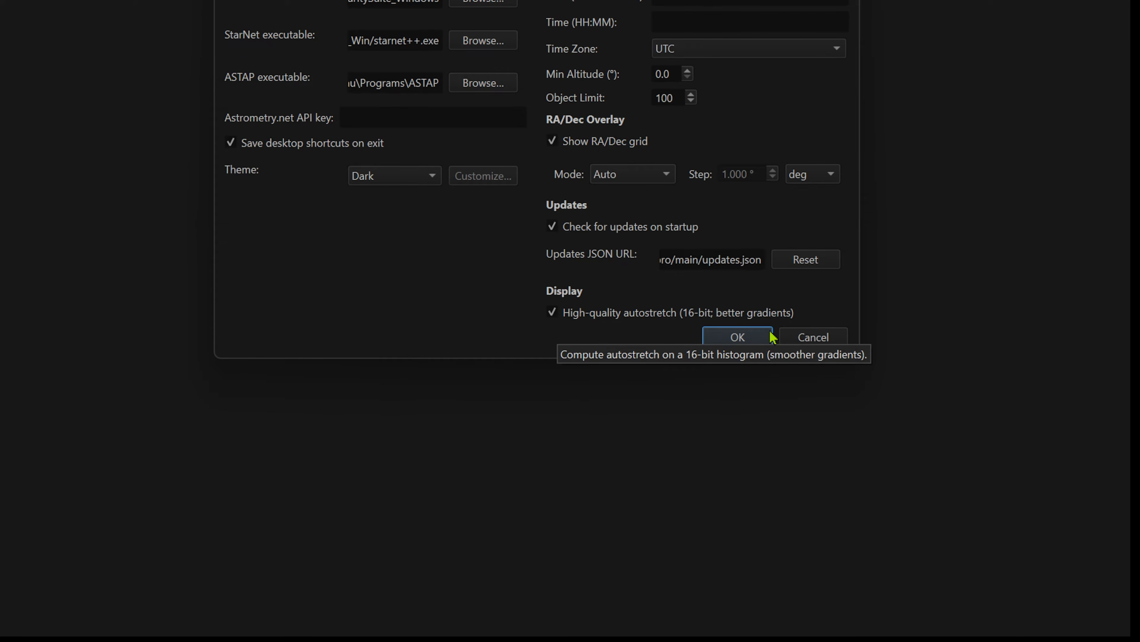
{"action": "left_click", "coordinate": [810, 337]}
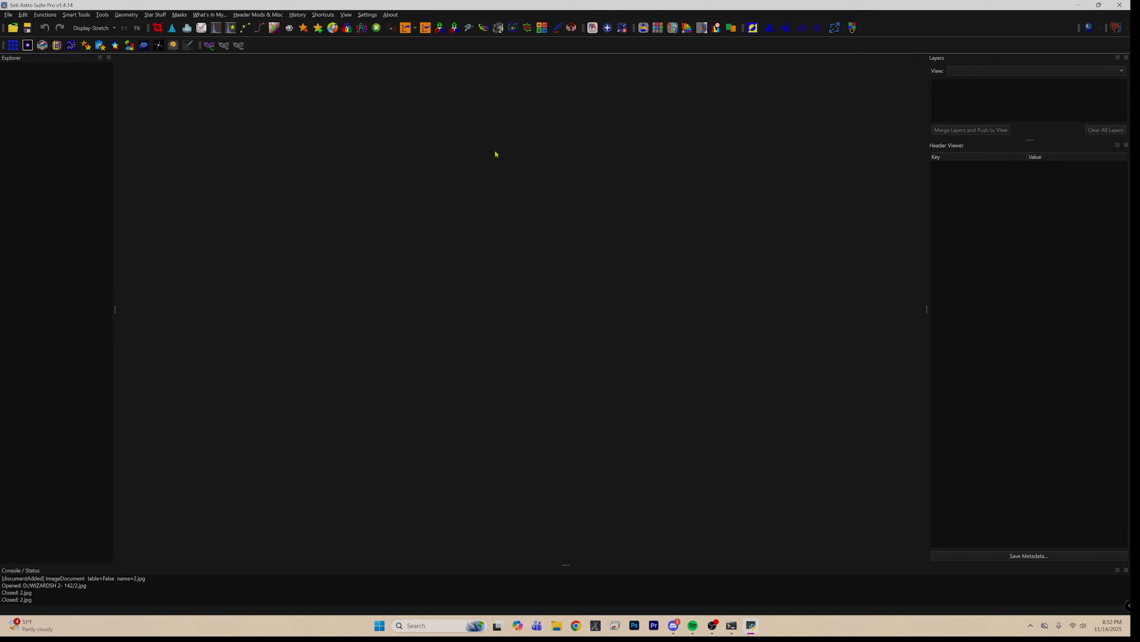
- Open masterLight_BIN-1_1080x1920_EXPOSURE-20.00s_FILTER-LP_RGB_drizzle_2x from the masters/master folder of WIZARDSH 2- 142
{"action": "left_click", "coordinate": [8, 15]}
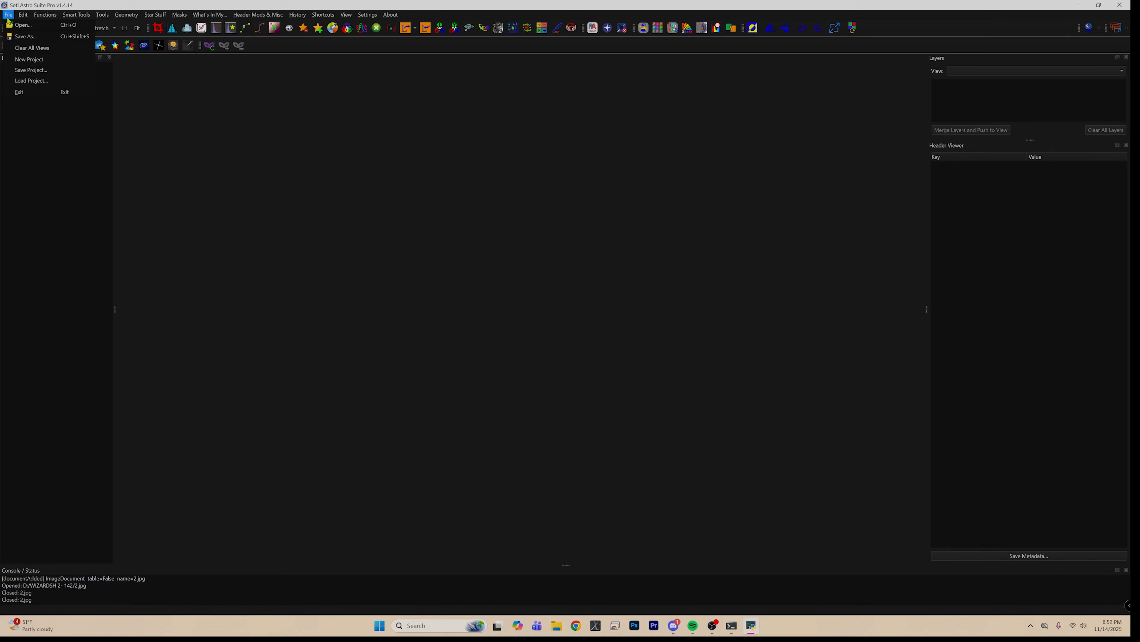
{"action": "left_click", "coordinate": [22, 22]}
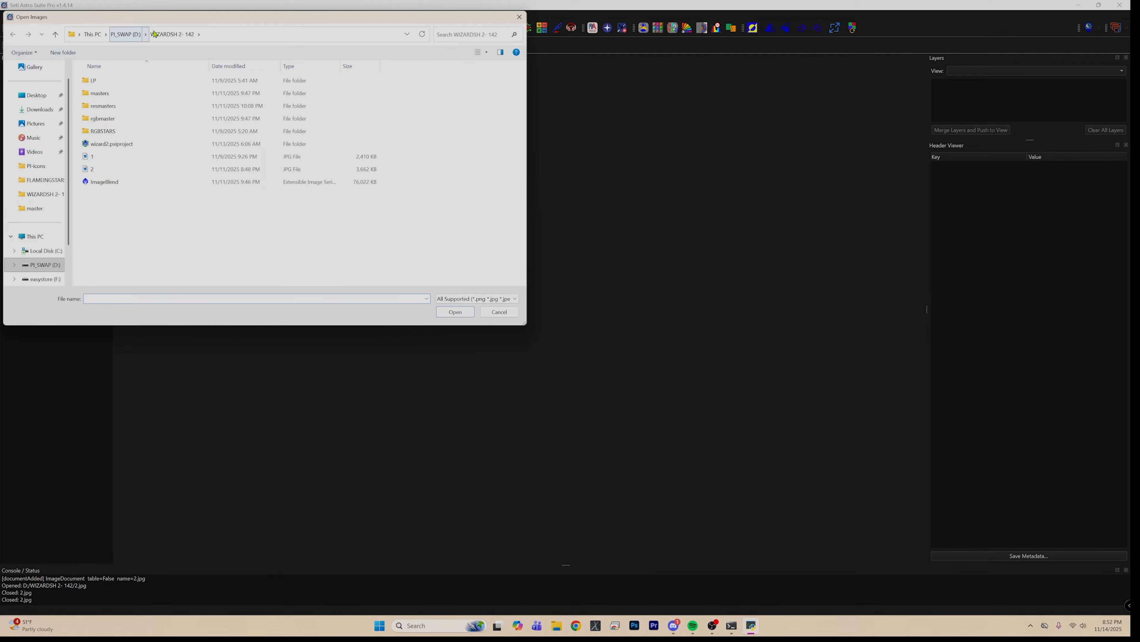
{"action": "double_click", "coordinate": [103, 94]}
{"action": "double_click", "coordinate": [106, 84]}
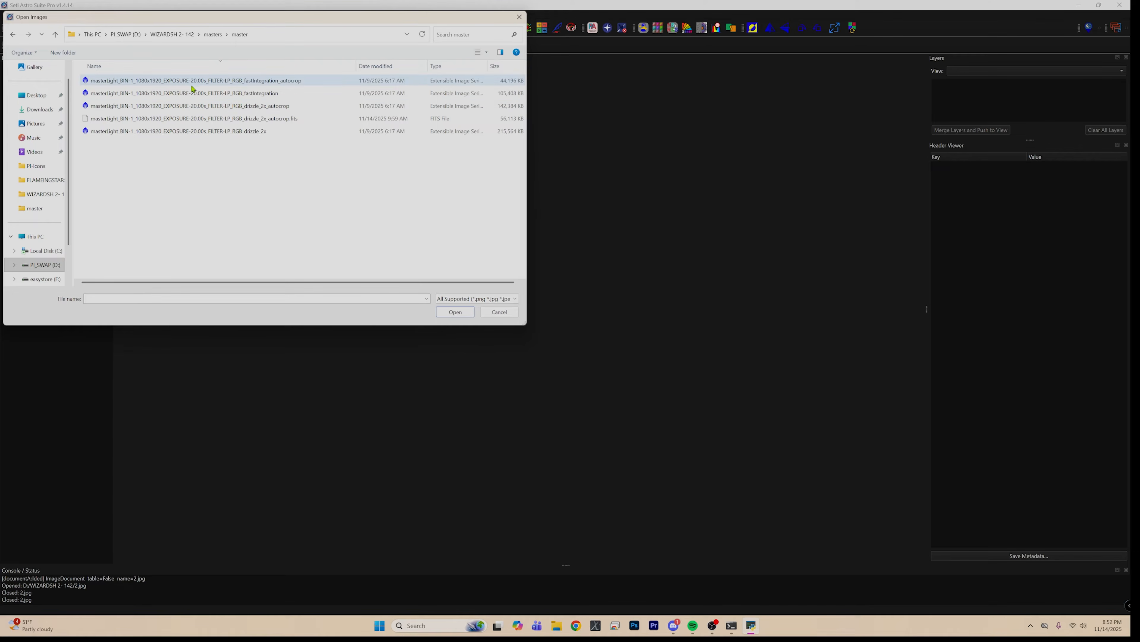
{"action": "left_click", "coordinate": [211, 131]}
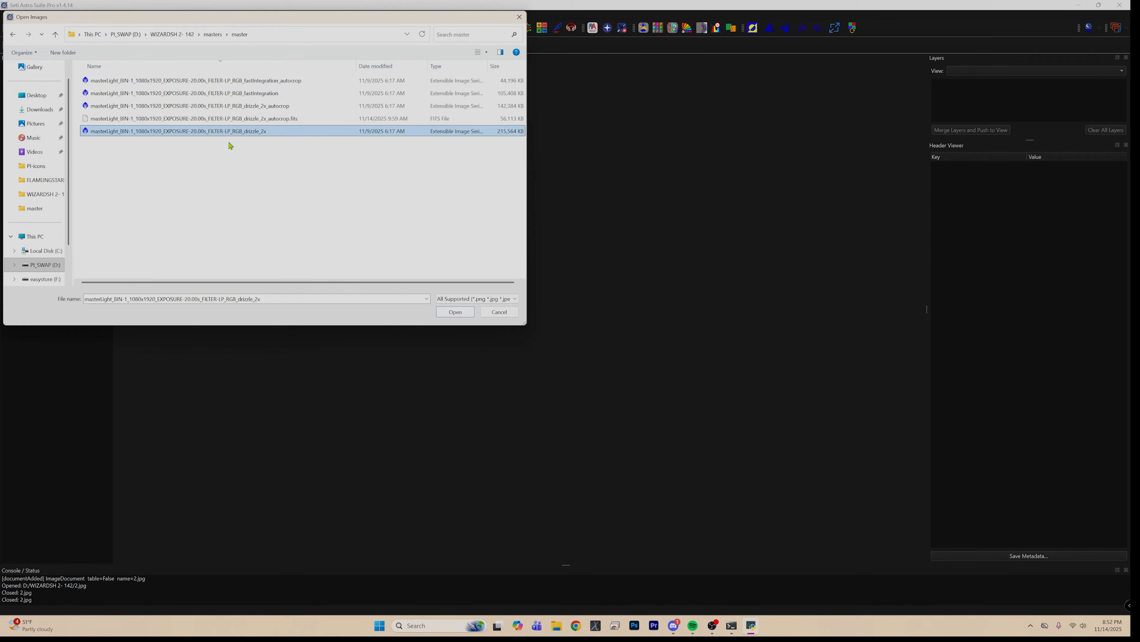
{"action": "left_click", "coordinate": [455, 312]}
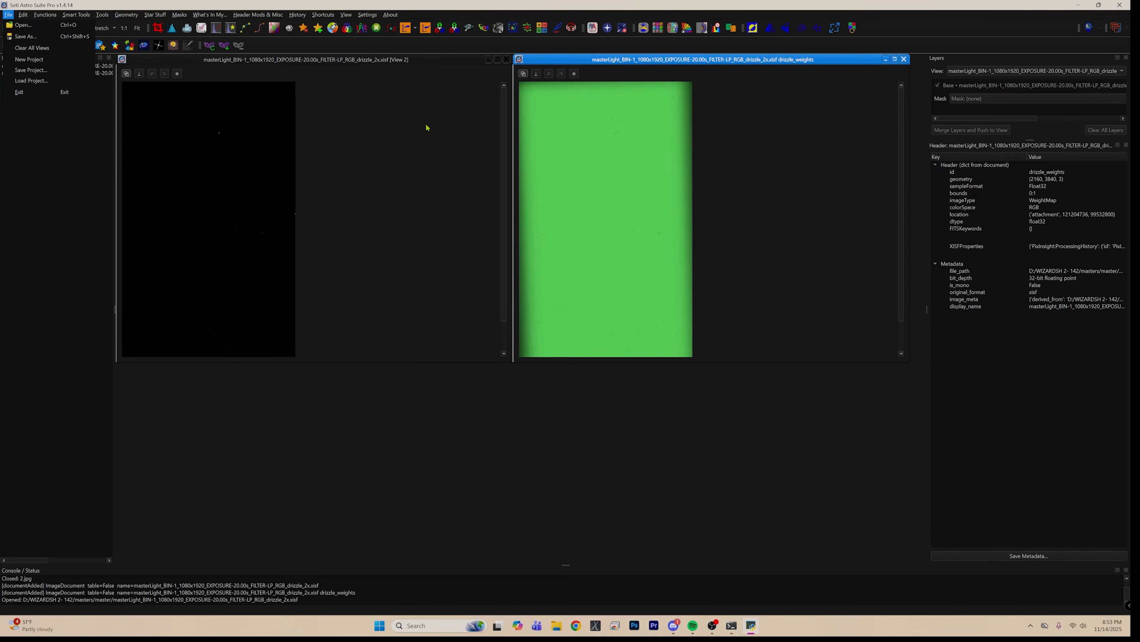
- Close the green drizzle_weights image, and reposition and heighten the remaining master image's window
{"action": "left_click", "coordinate": [905, 60]}
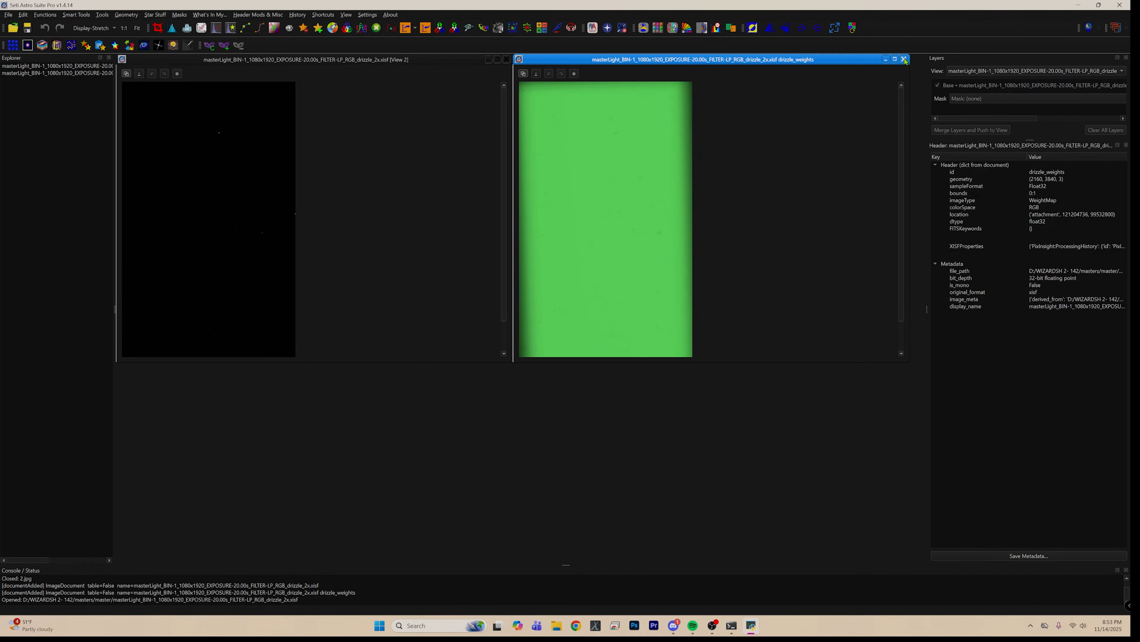
{"action": "left_click", "coordinate": [904, 60]}
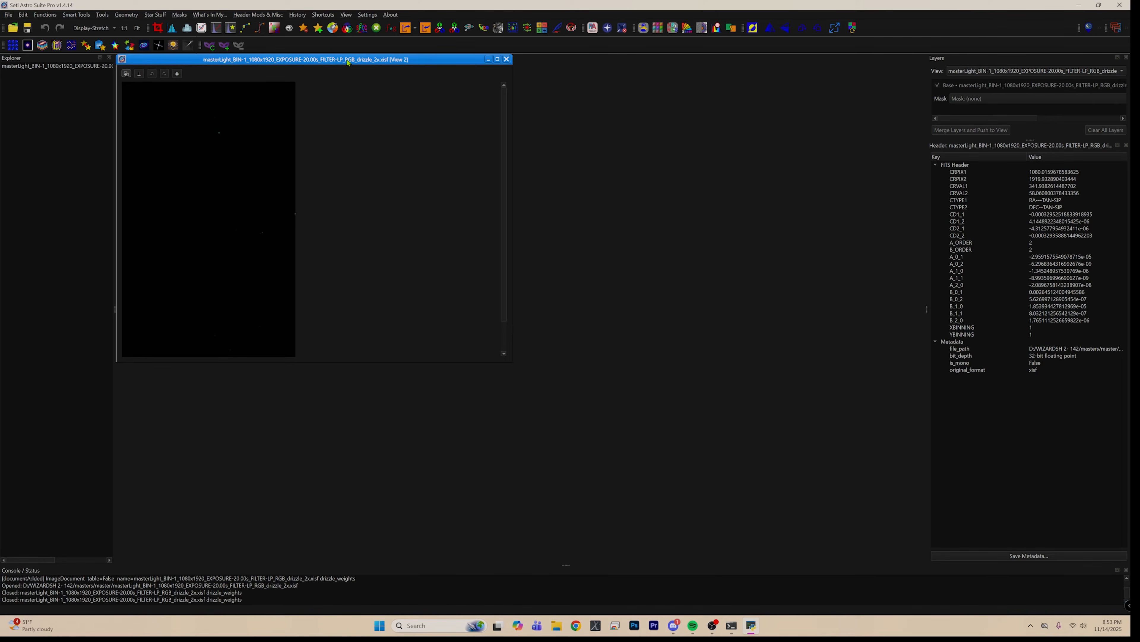
{"action": "left_click_drag", "start_coordinate": [347, 60], "coordinate": [415, 84]}
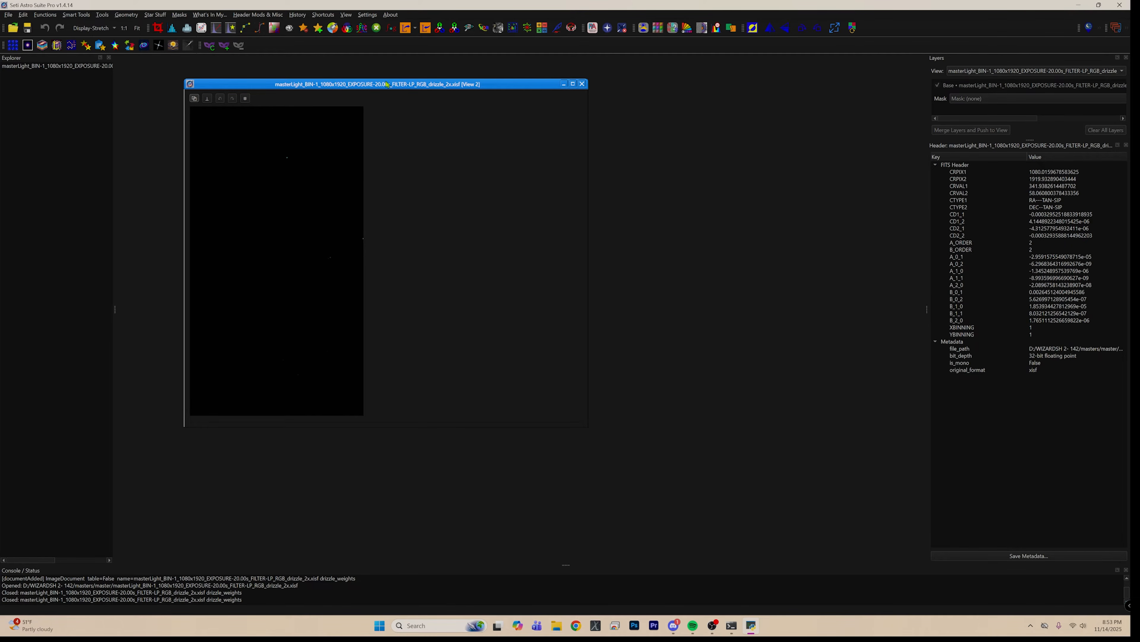
{"action": "left_click_drag", "start_coordinate": [387, 85], "coordinate": [350, 73]}
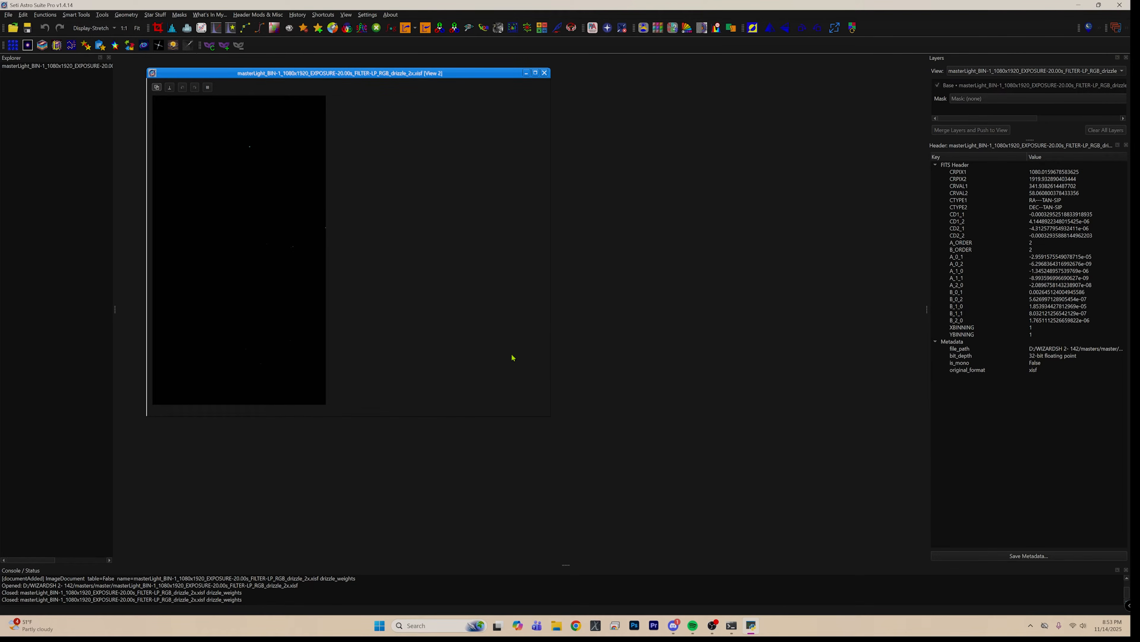
{"action": "left_click_drag", "start_coordinate": [548, 415], "coordinate": [544, 522]}
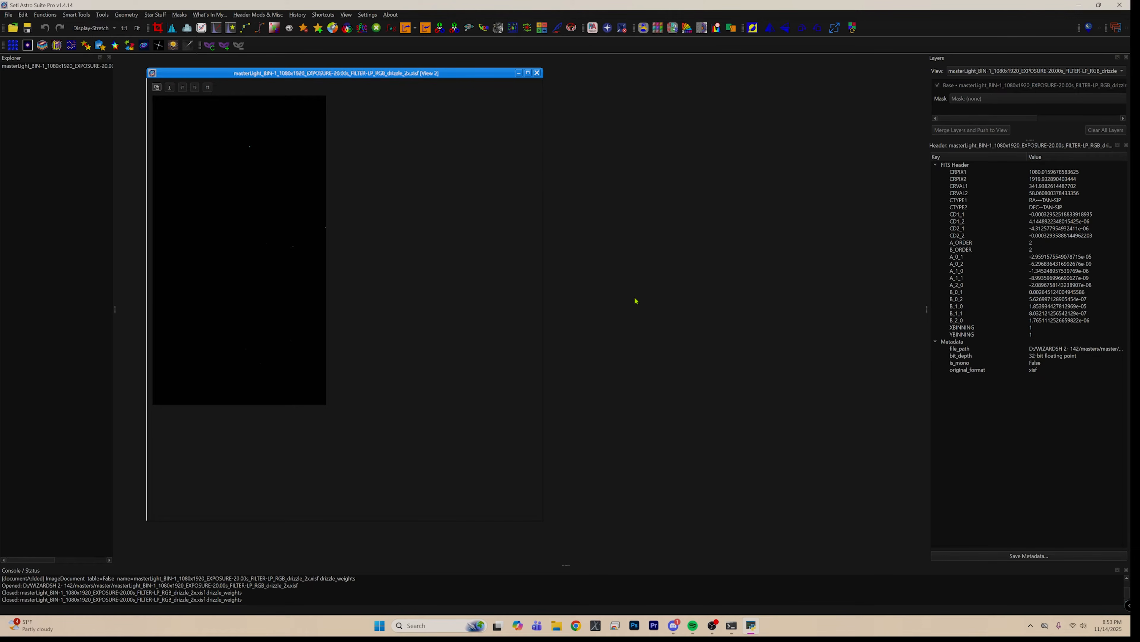
- Minimize the master image's window and restore it from the minimized views
{"action": "left_click", "coordinate": [519, 73]}
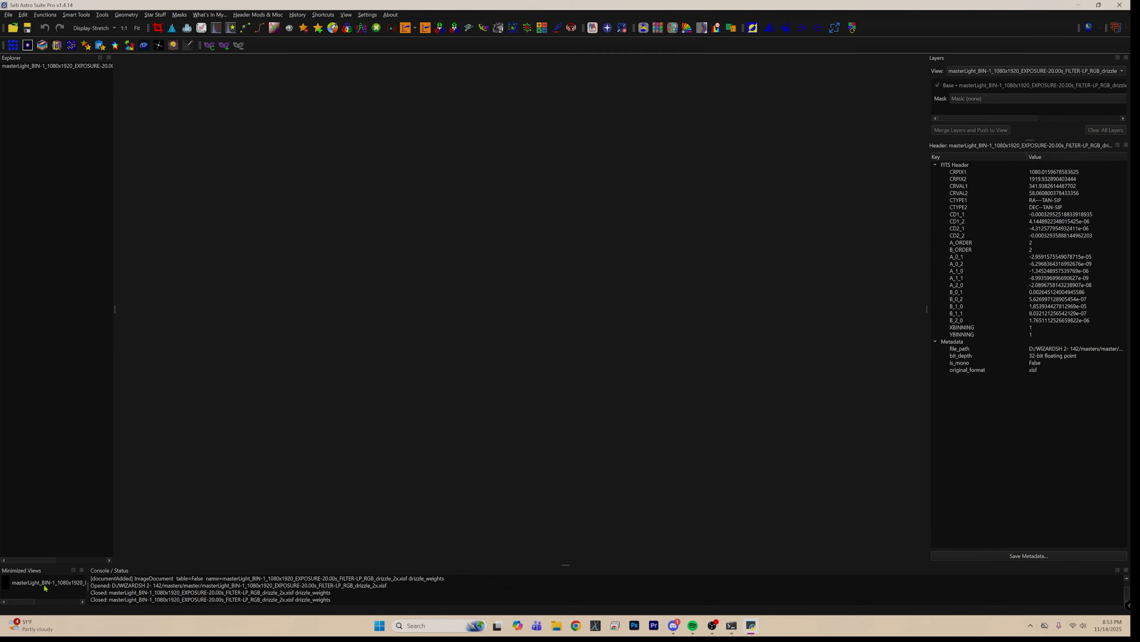
{"action": "left_click", "coordinate": [30, 584]}
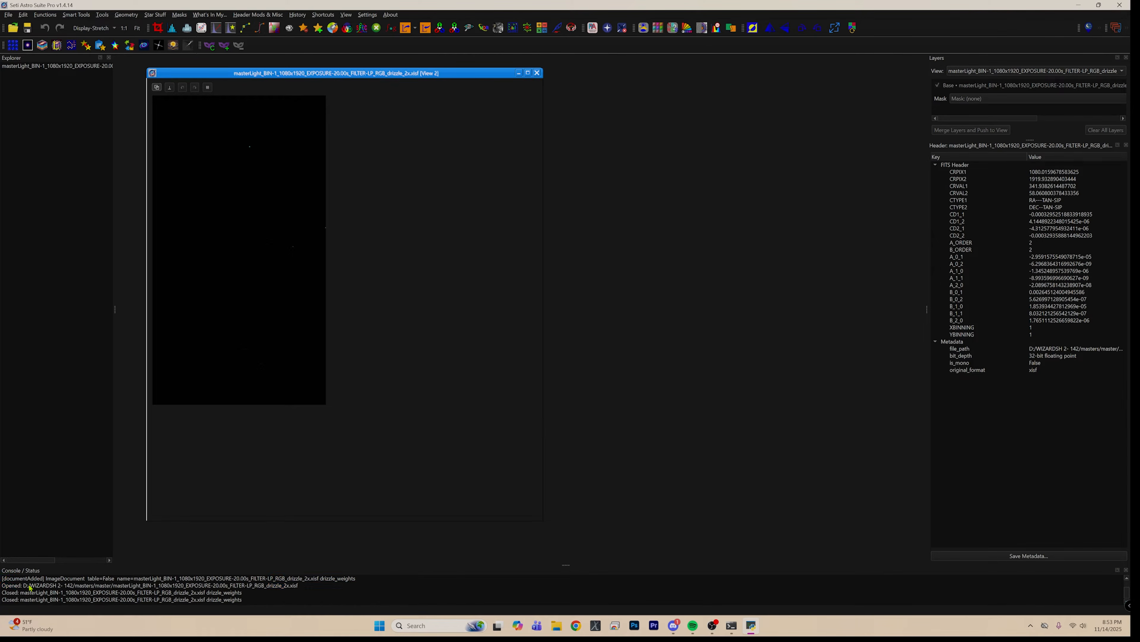
{"action": "left_click", "coordinate": [32, 586]}
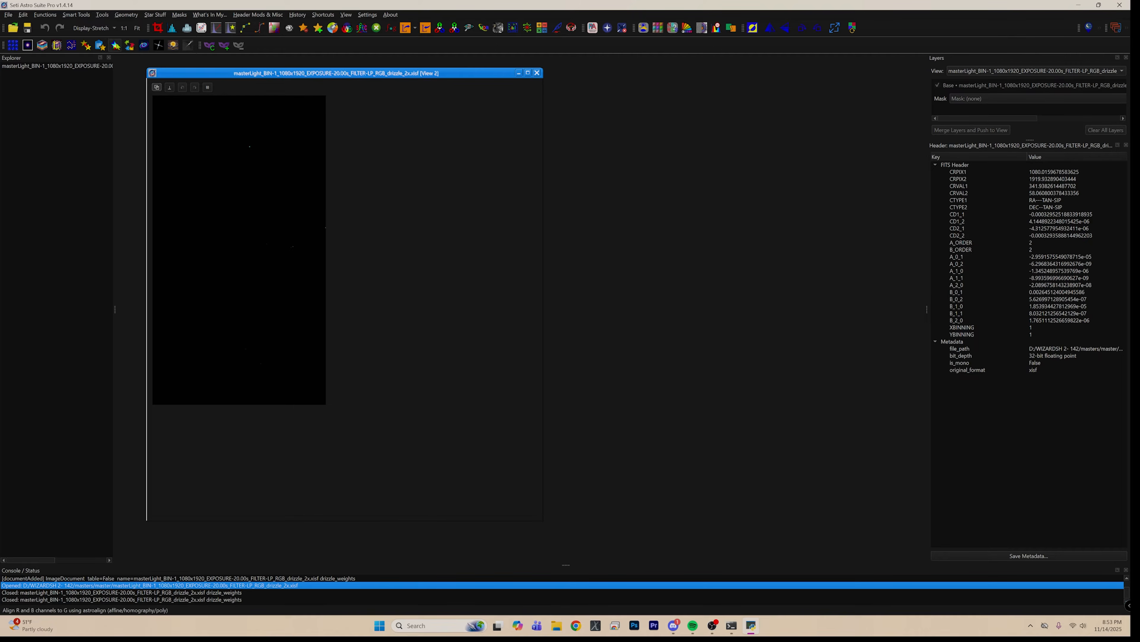
- Turn on Display-Stretch for the master image and toggle its Link RGB channels option
{"action": "left_click", "coordinate": [91, 28]}
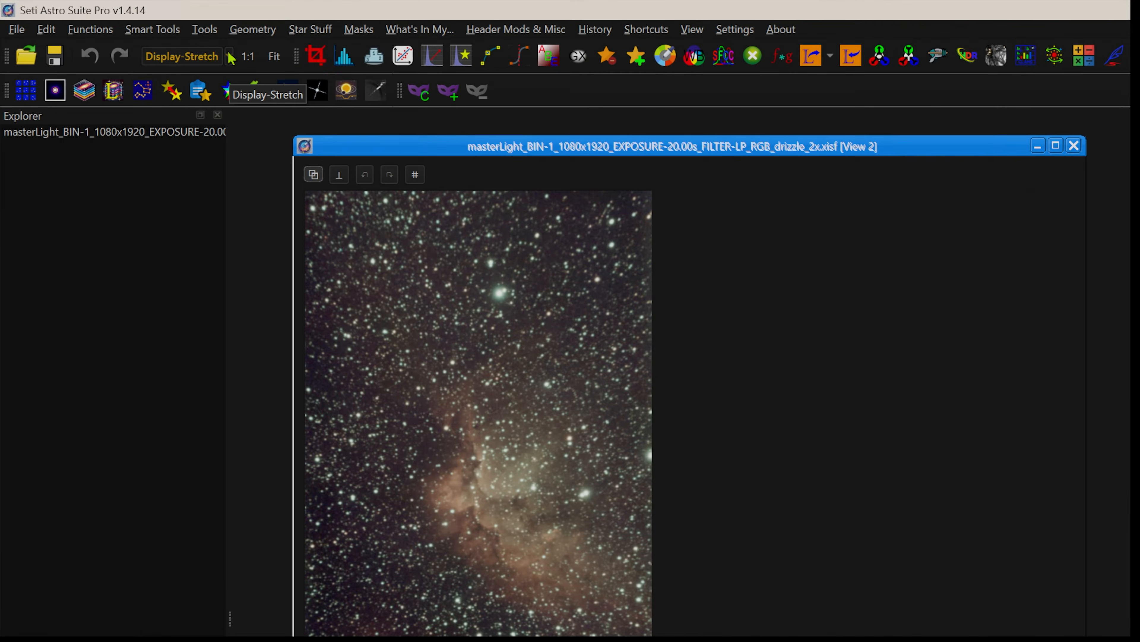
{"action": "left_click", "coordinate": [229, 56]}
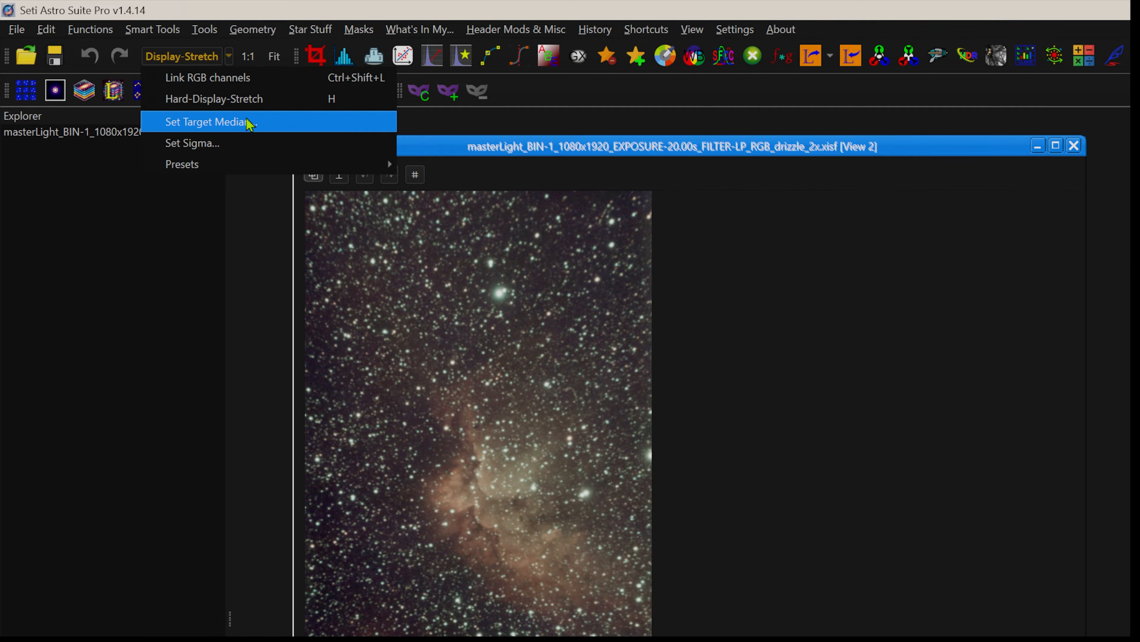
{"action": "left_click", "coordinate": [237, 79]}
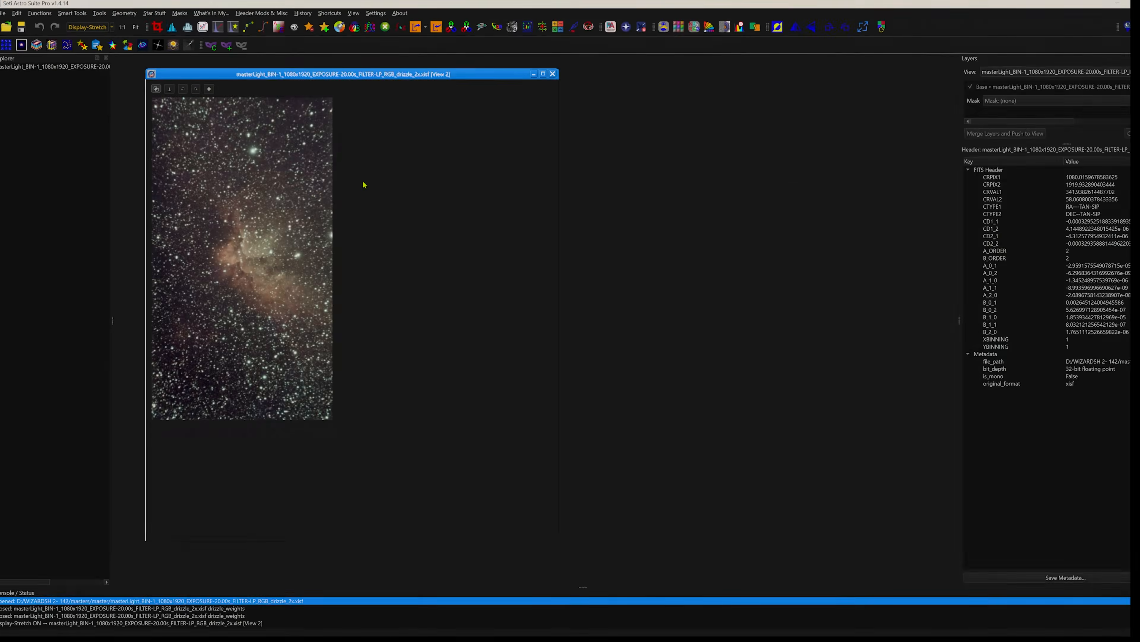
- Fit the master image to its window and move the window up to the workspace's upper edge
{"action": "left_click", "coordinate": [138, 28]}
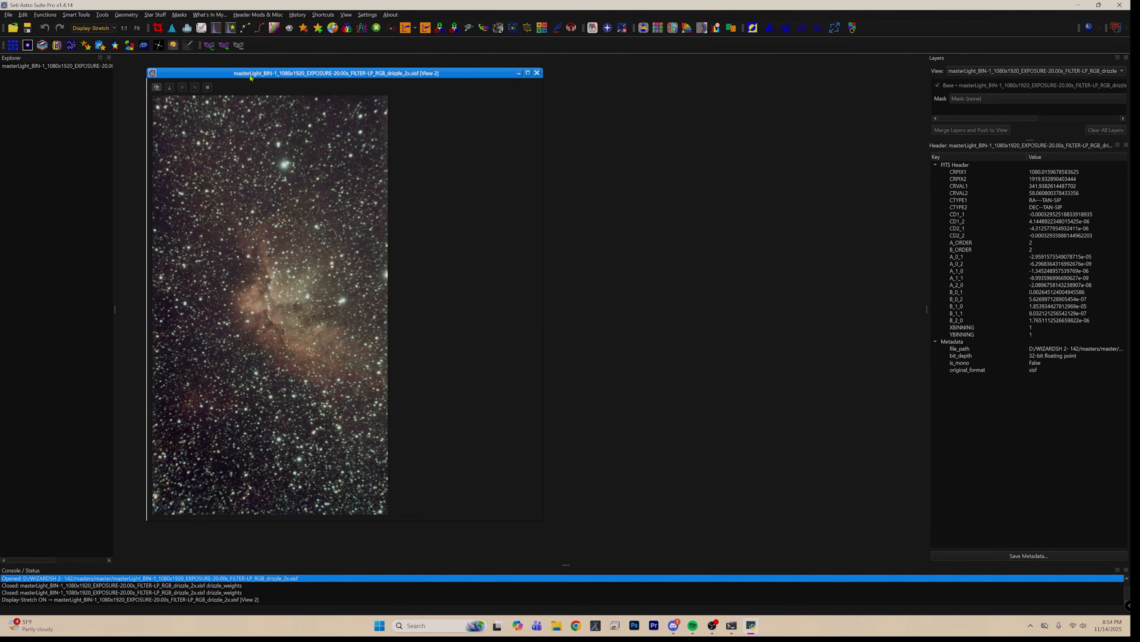
{"action": "left_click_drag", "start_coordinate": [251, 77], "coordinate": [296, 64]}
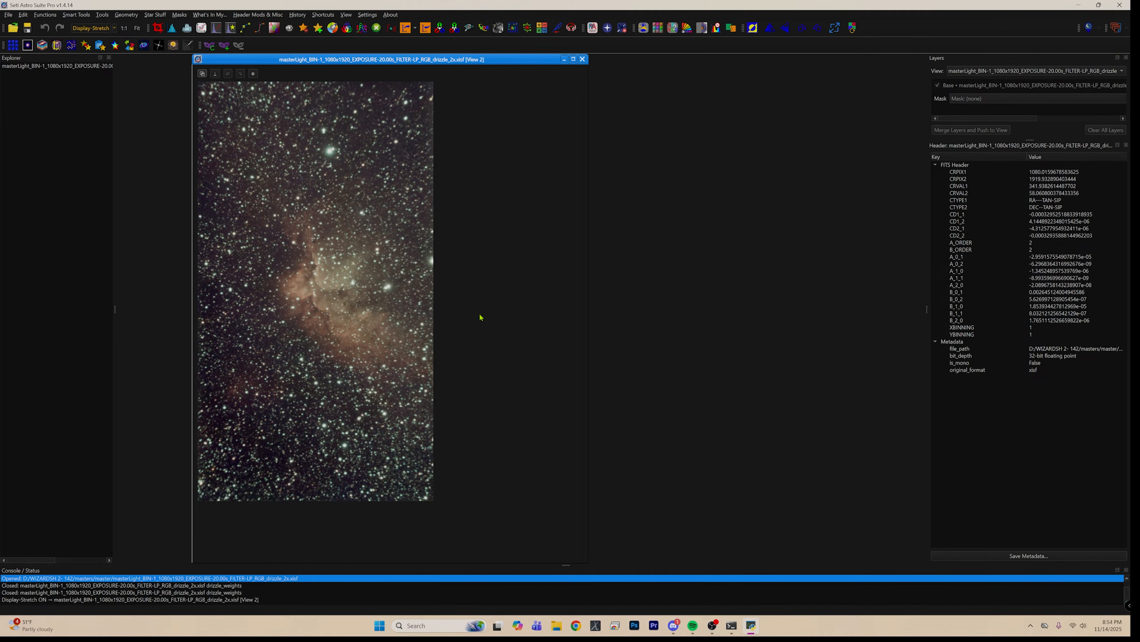
- Crop the master image with the Crop Tool at Free aspect ratio, trimming a narrow border from all four sides
{"action": "left_click", "coordinate": [158, 28]}
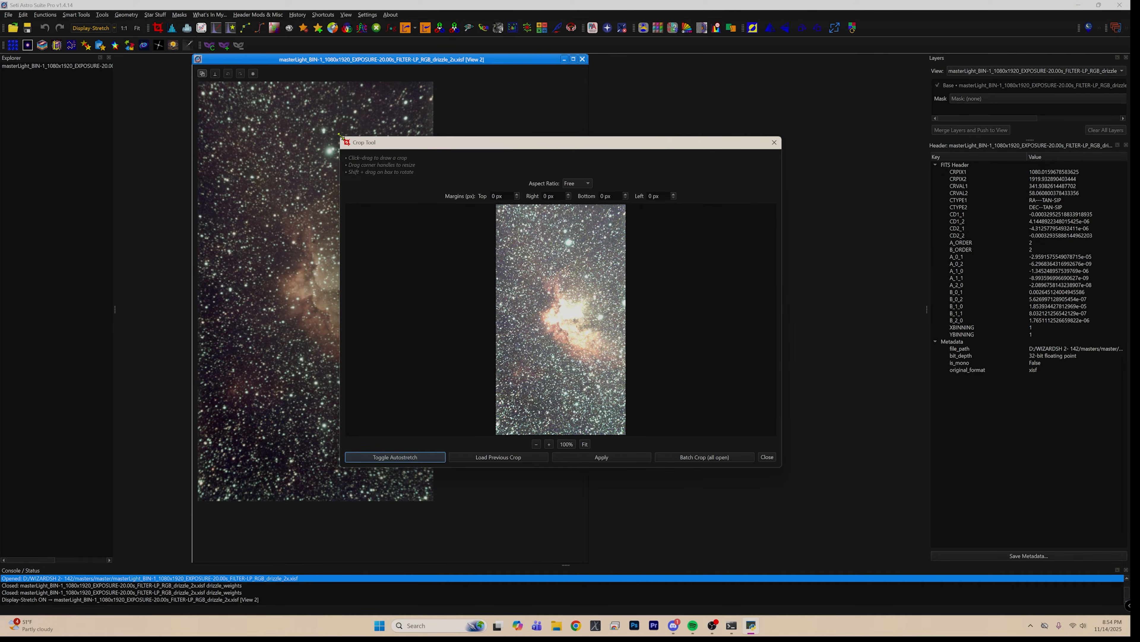
{"action": "left_click_drag", "start_coordinate": [340, 137], "coordinate": [252, 54]}
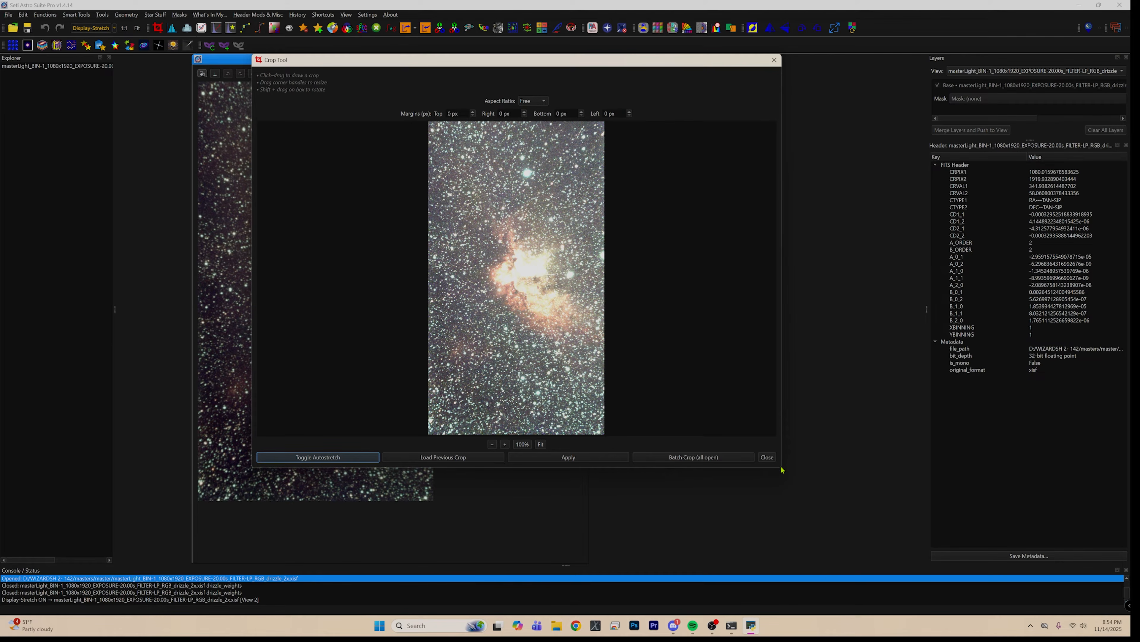
{"action": "left_click_drag", "start_coordinate": [782, 469], "coordinate": [962, 587]}
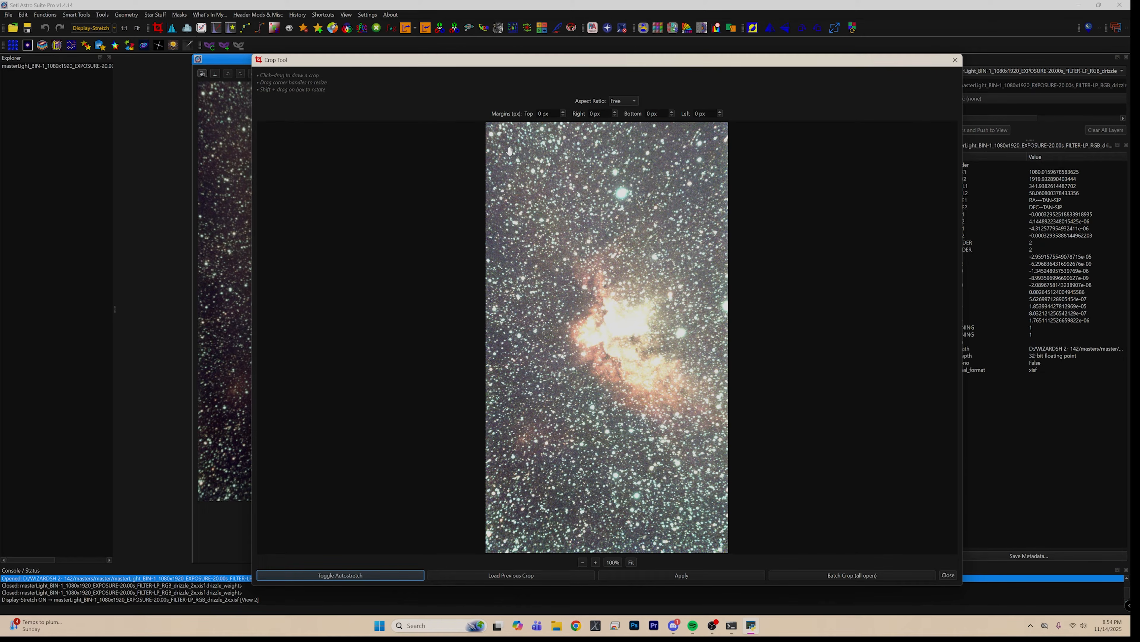
{"action": "left_click_drag", "start_coordinate": [510, 150], "coordinate": [709, 522]}
{"action": "left_click", "coordinate": [645, 576]}
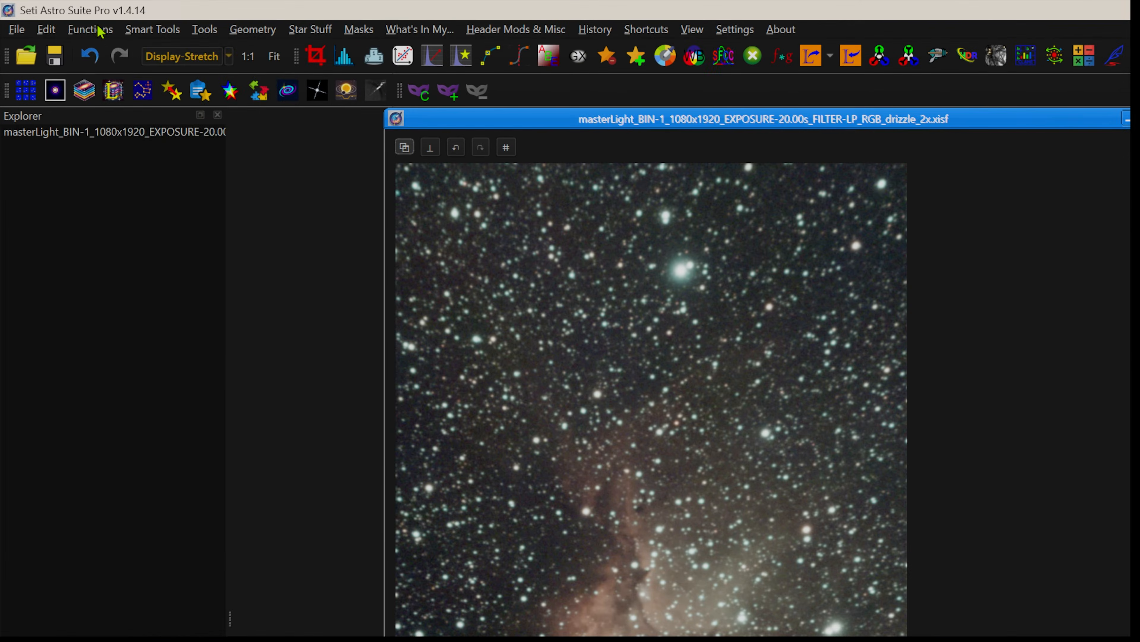
{"action": "left_click", "coordinate": [49, 15]}
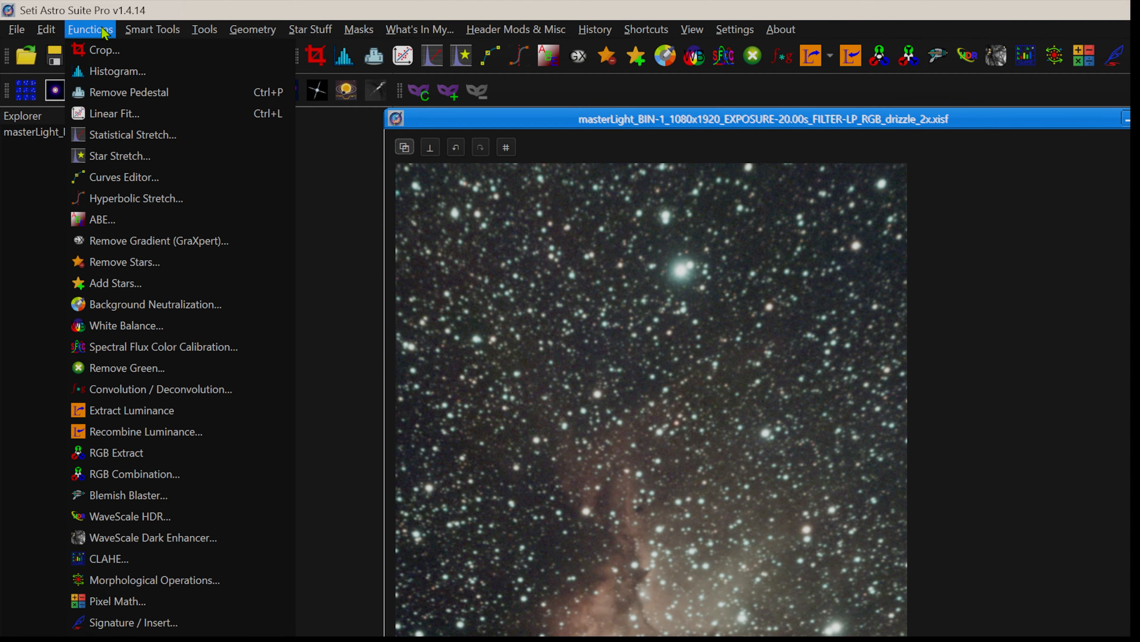
{"action": "mouse_move", "coordinate": [199, 33]}
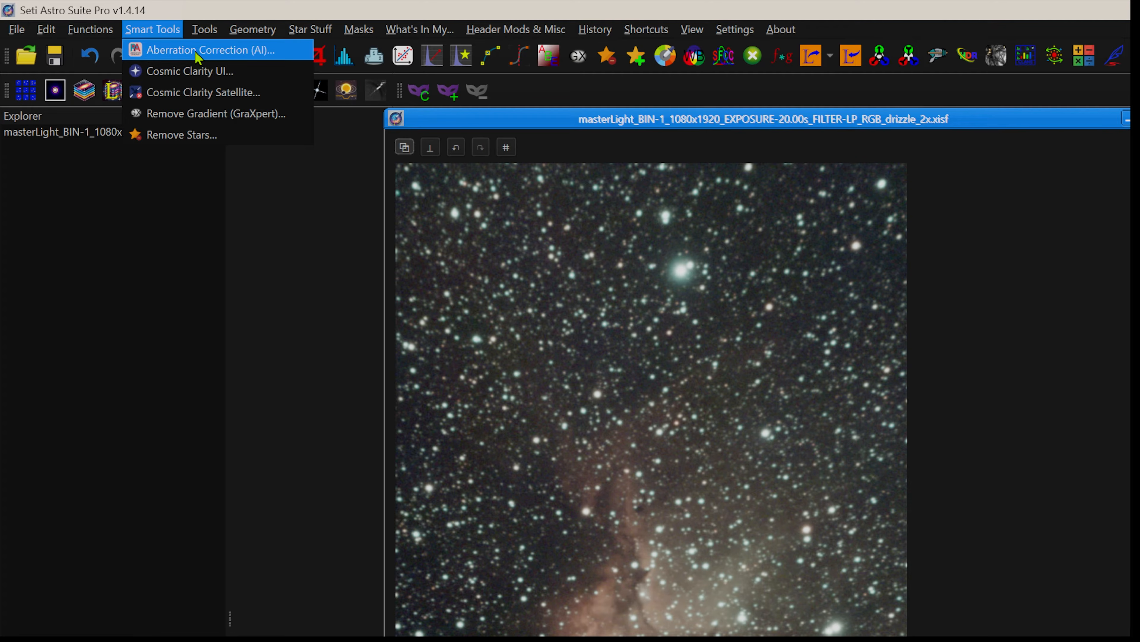
- Run Aberration Correction (AI) on the master image with patch 512 and overlap 64, and refresh its Display-Stretch
{"action": "left_click", "coordinate": [197, 51]}
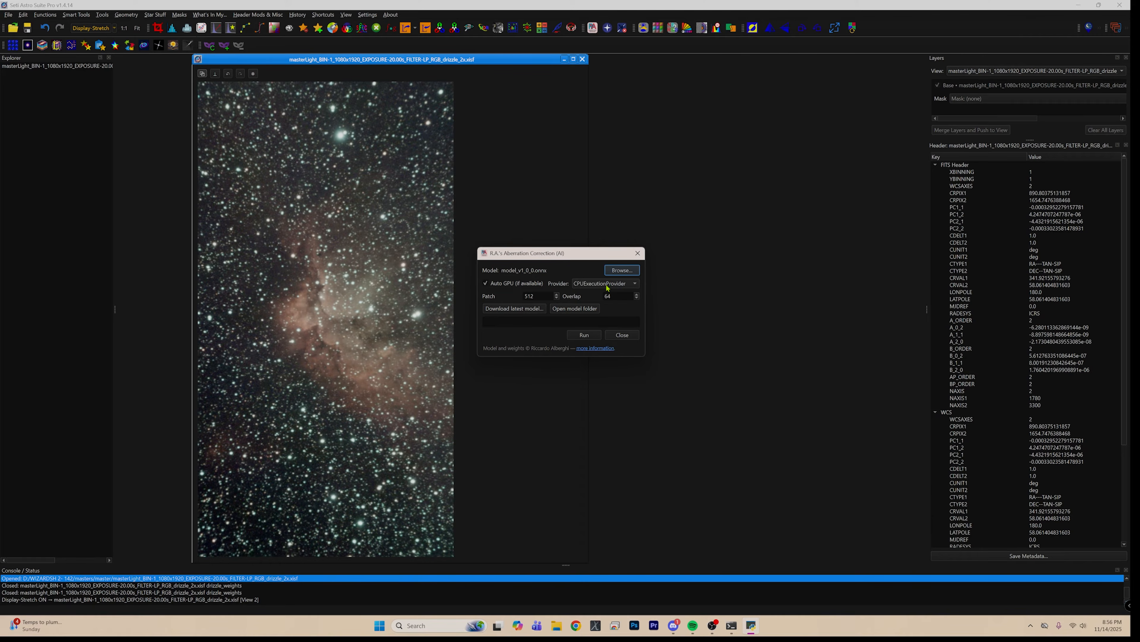
{"action": "left_click", "coordinate": [584, 335]}
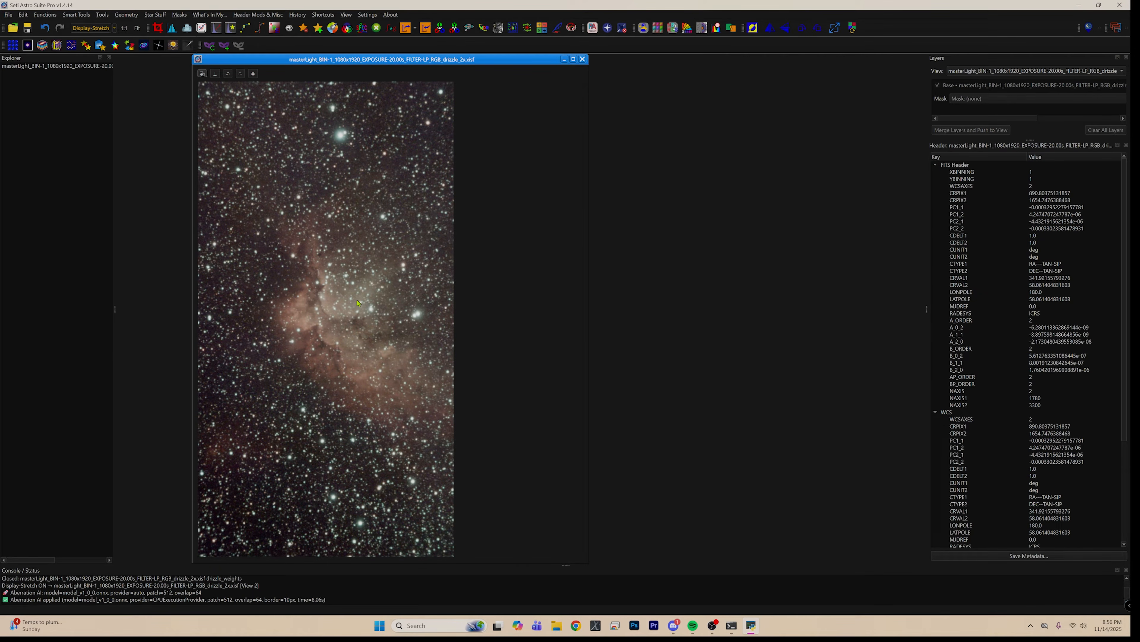
{"action": "left_click", "coordinate": [90, 28]}
{"action": "left_click", "coordinate": [89, 29]}
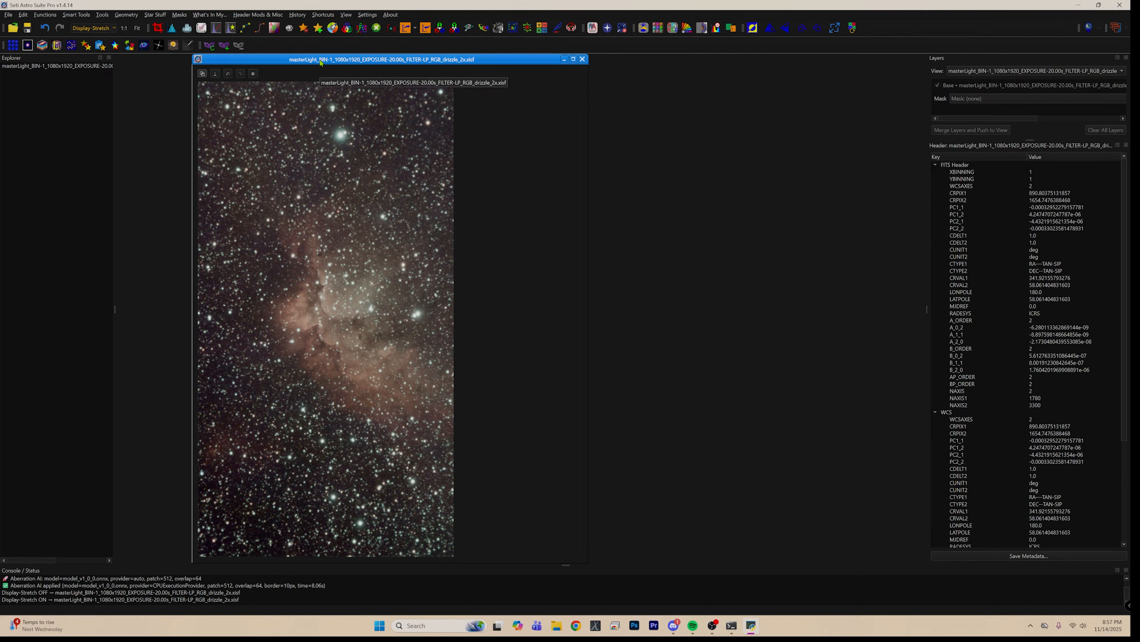
{"action": "right_click", "coordinate": [329, 60]}
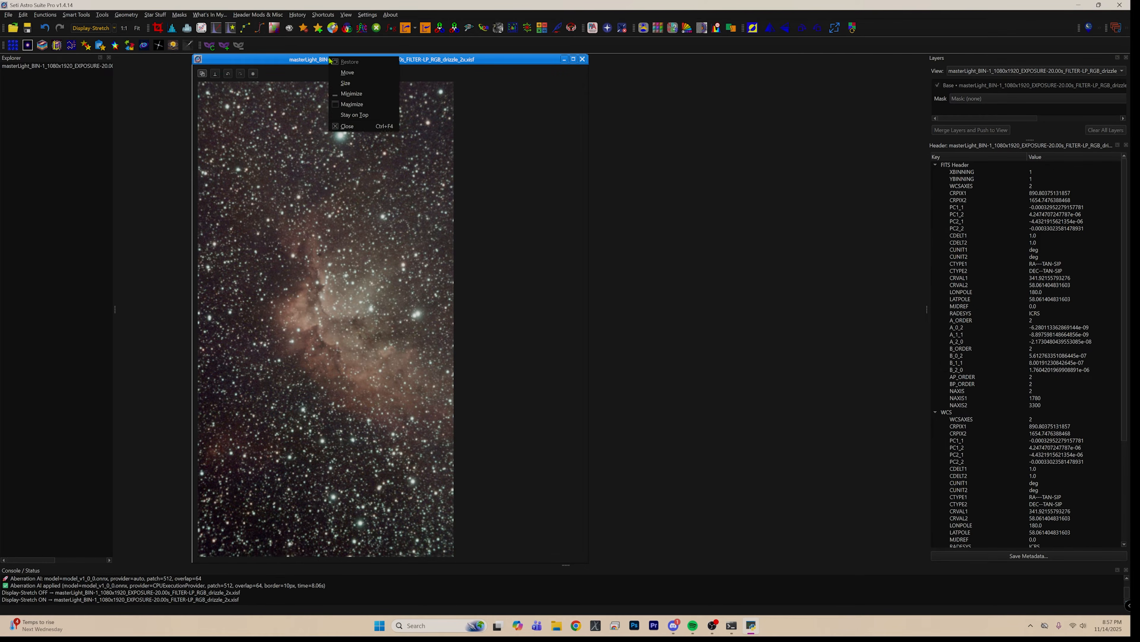
{"action": "left_click", "coordinate": [316, 61]}
{"action": "left_click", "coordinate": [8, 15]}
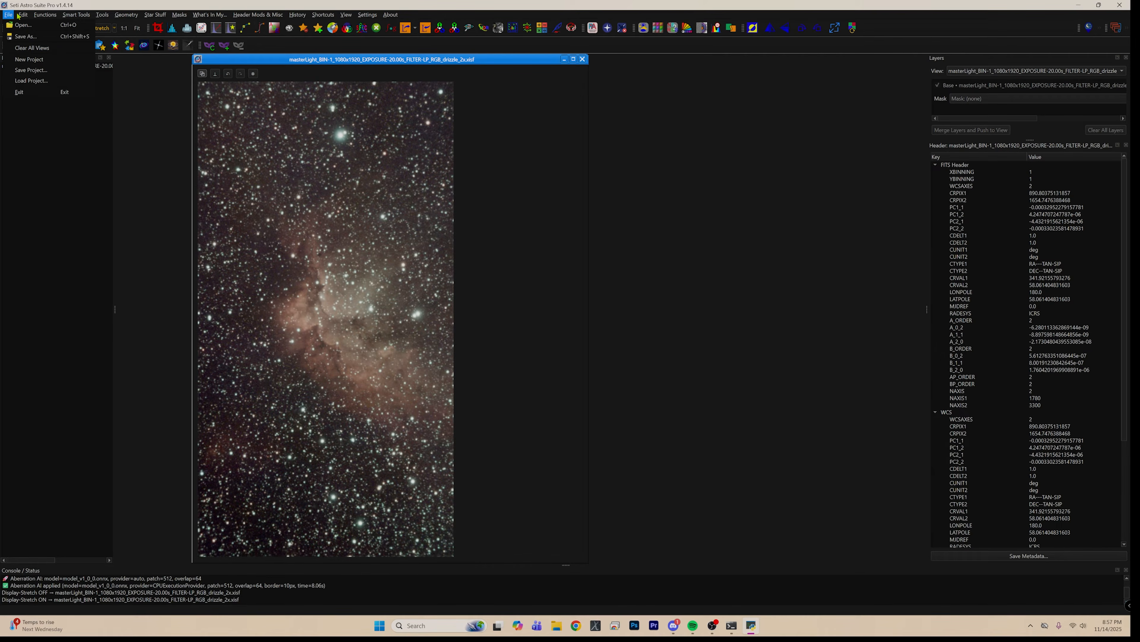
{"action": "mouse_move", "coordinate": [27, 17]}
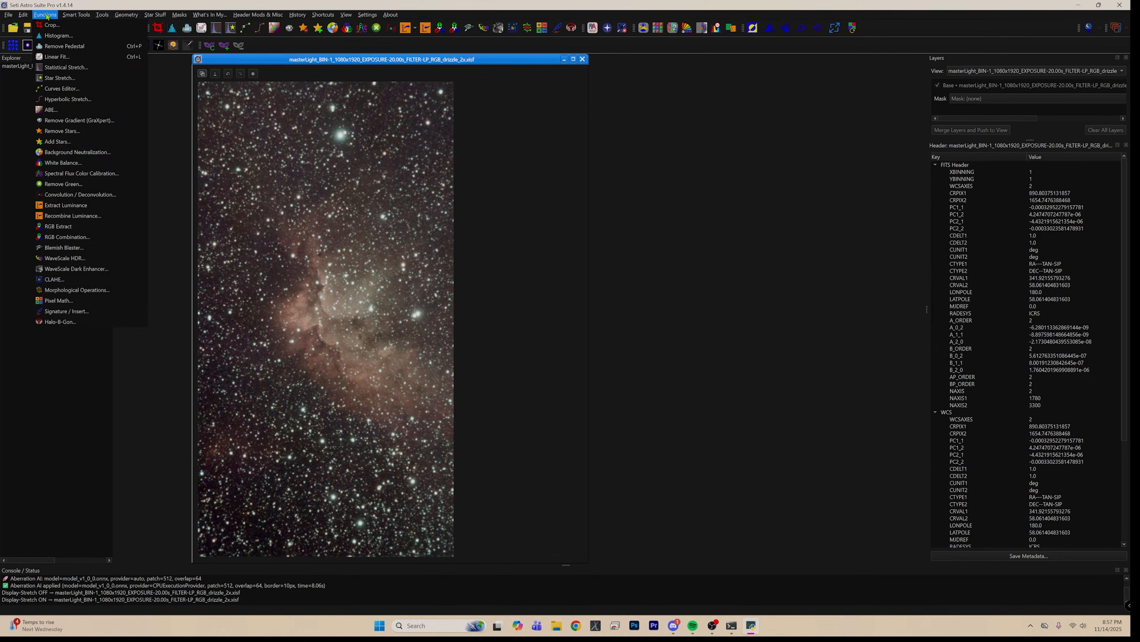
{"action": "mouse_move", "coordinate": [136, 17]}
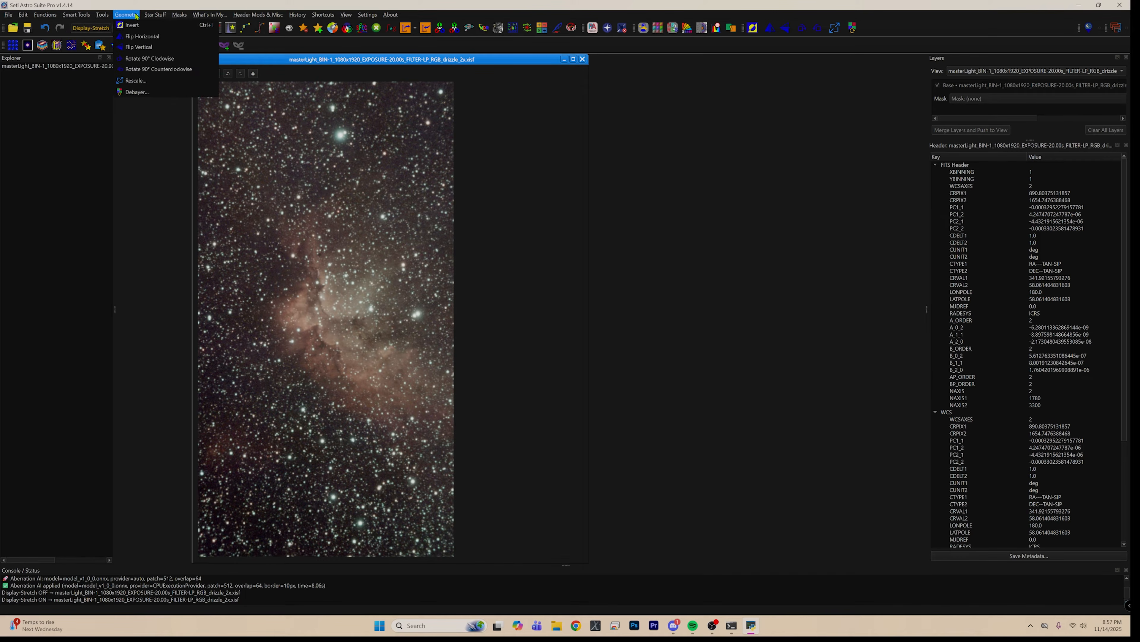
{"action": "left_click", "coordinate": [169, 129]}
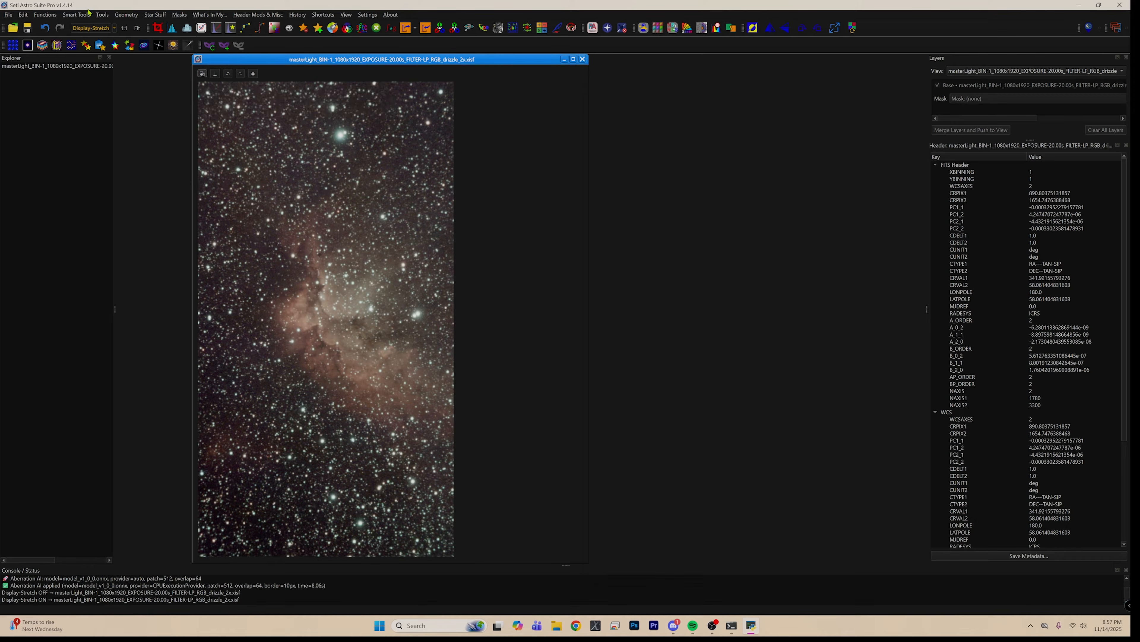
{"action": "left_click", "coordinate": [204, 15]}
{"action": "mouse_move", "coordinate": [122, 17]}
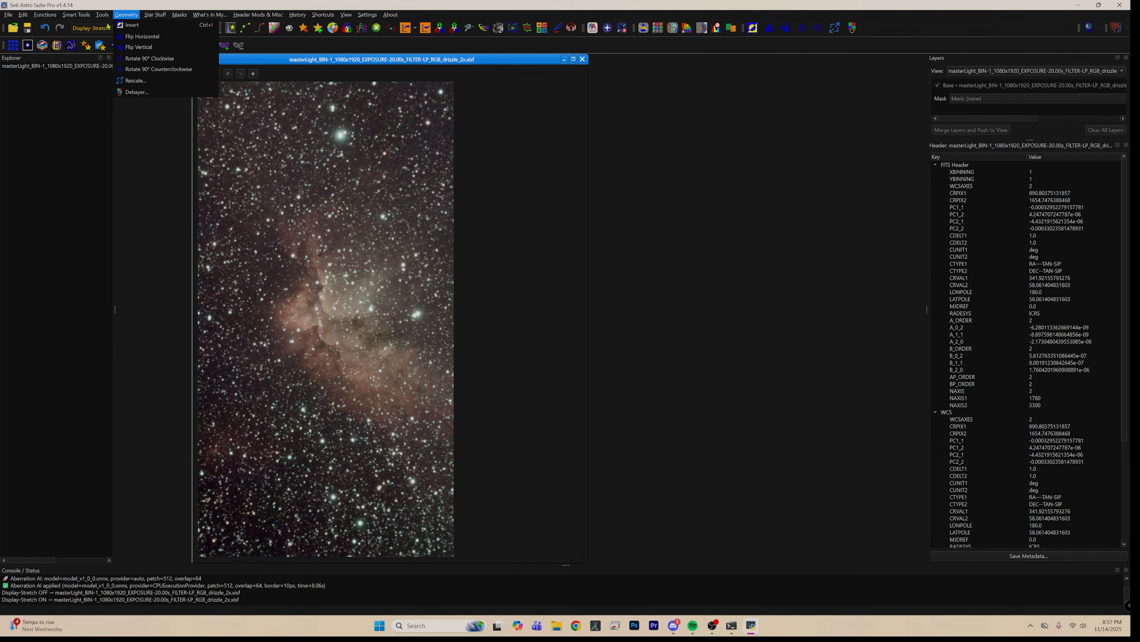
{"action": "left_click", "coordinate": [36, 108]}
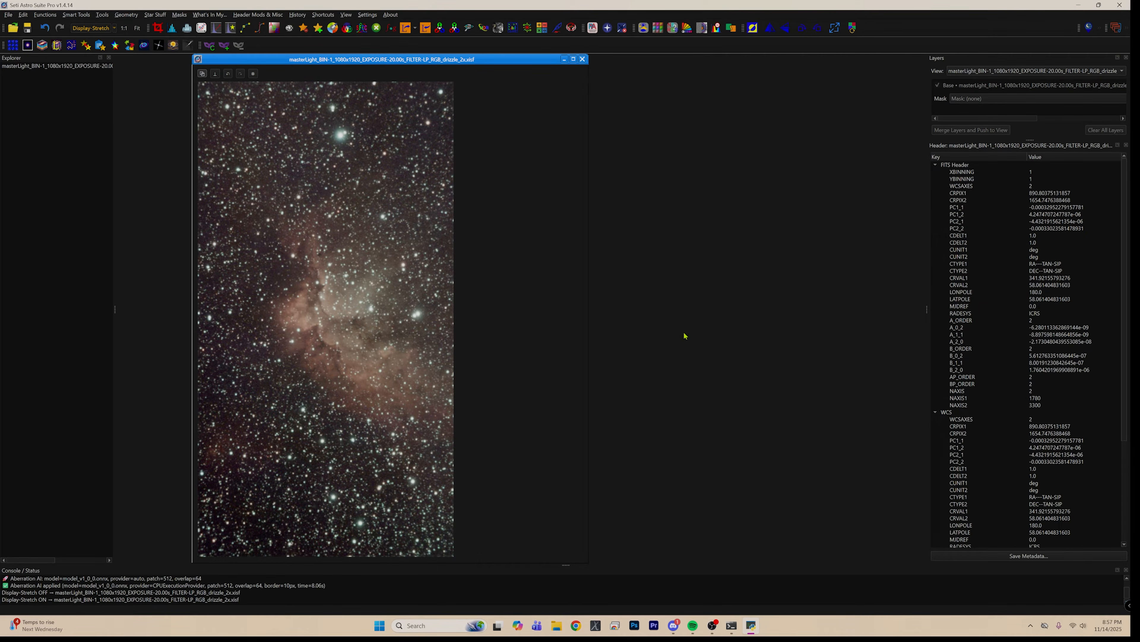
- Apply Linear Fit to the master image with Match to Highest Median and Normalize to [0,1] if needed
{"action": "left_click", "coordinate": [45, 16]}
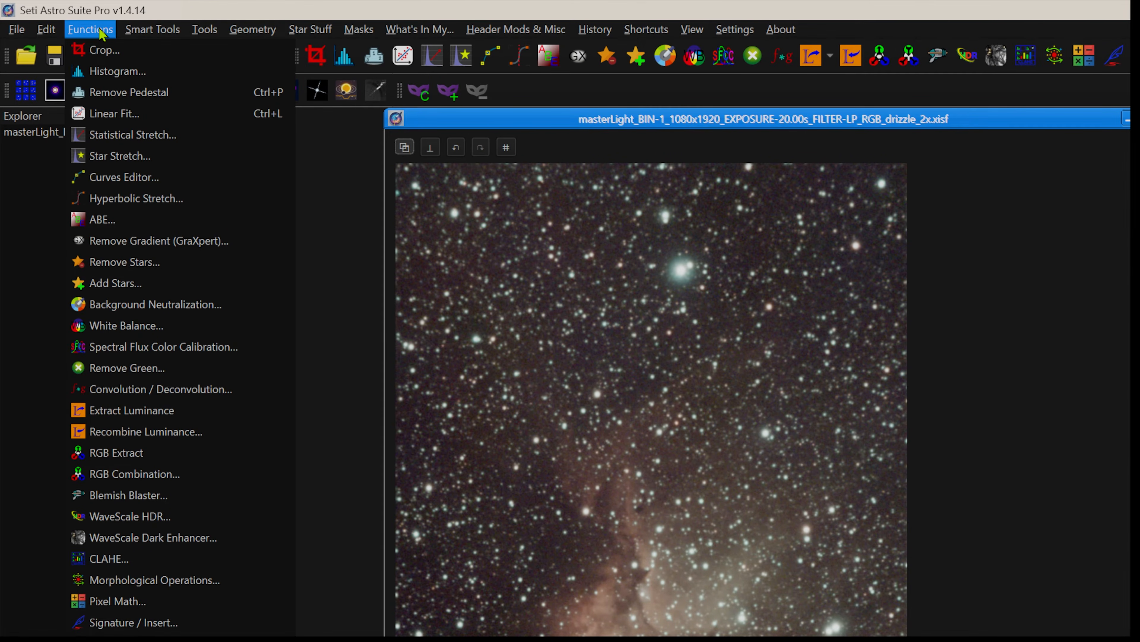
{"action": "left_click", "coordinate": [158, 120]}
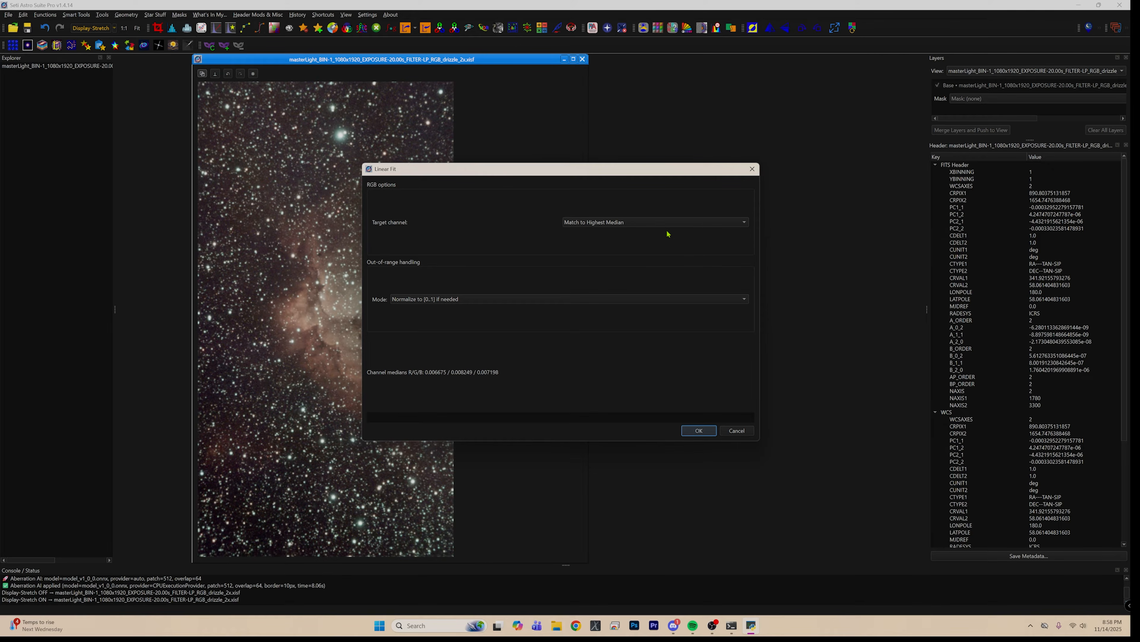
{"action": "left_click", "coordinate": [701, 430]}
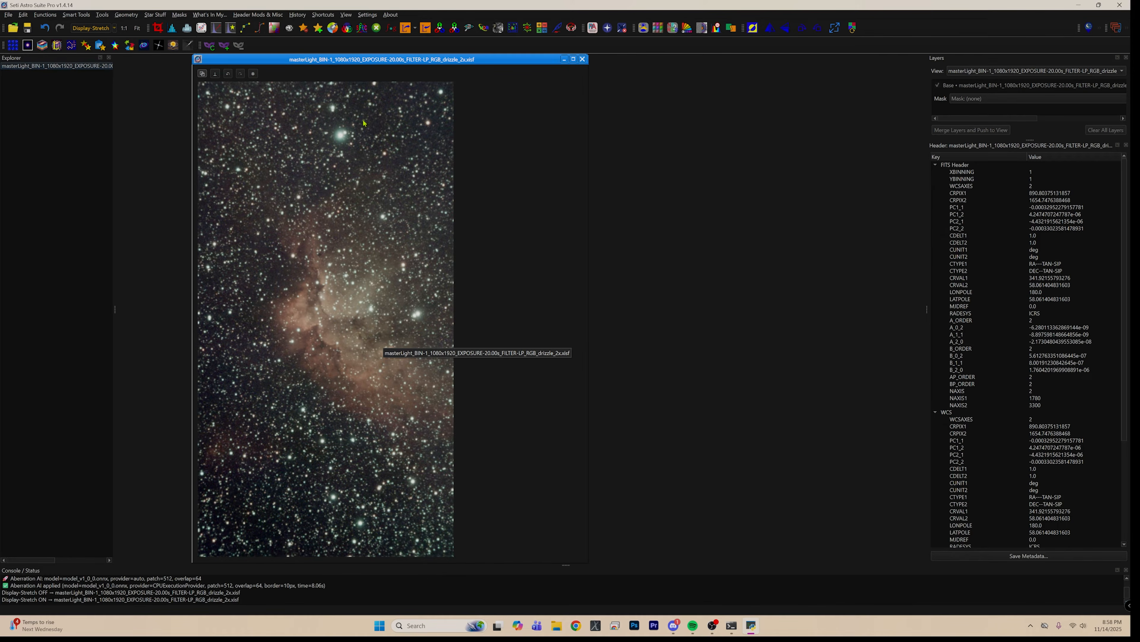
- Examine the RGB channel alignment in the master image's histogram at high zoom and close the histogram
{"action": "left_click", "coordinate": [172, 29]}
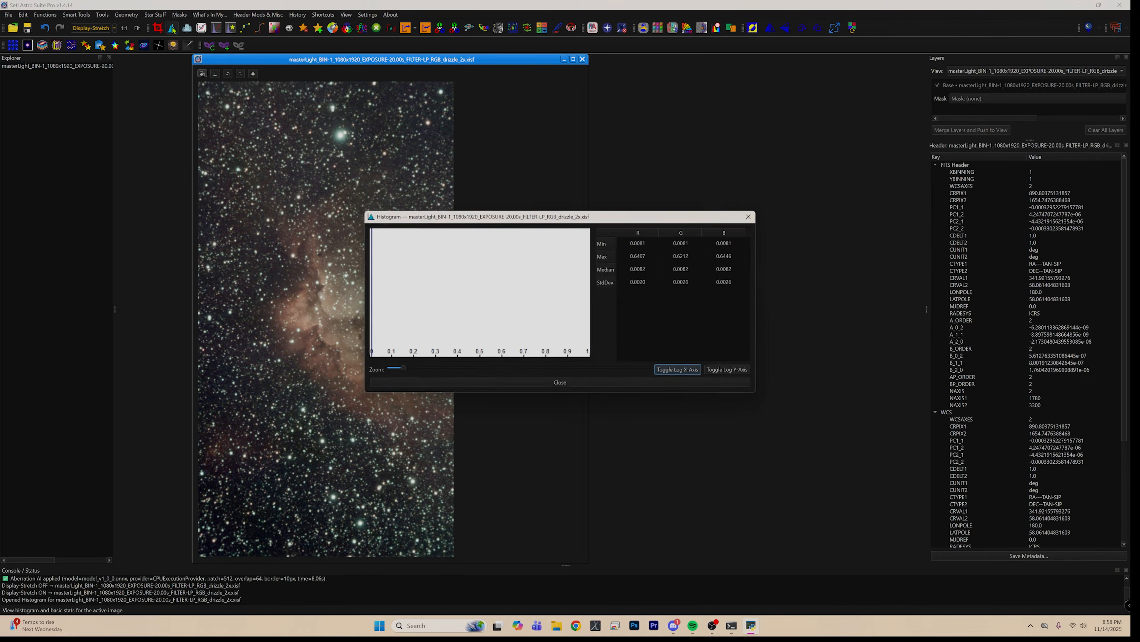
{"action": "left_click_drag", "start_coordinate": [542, 216], "coordinate": [752, 165]}
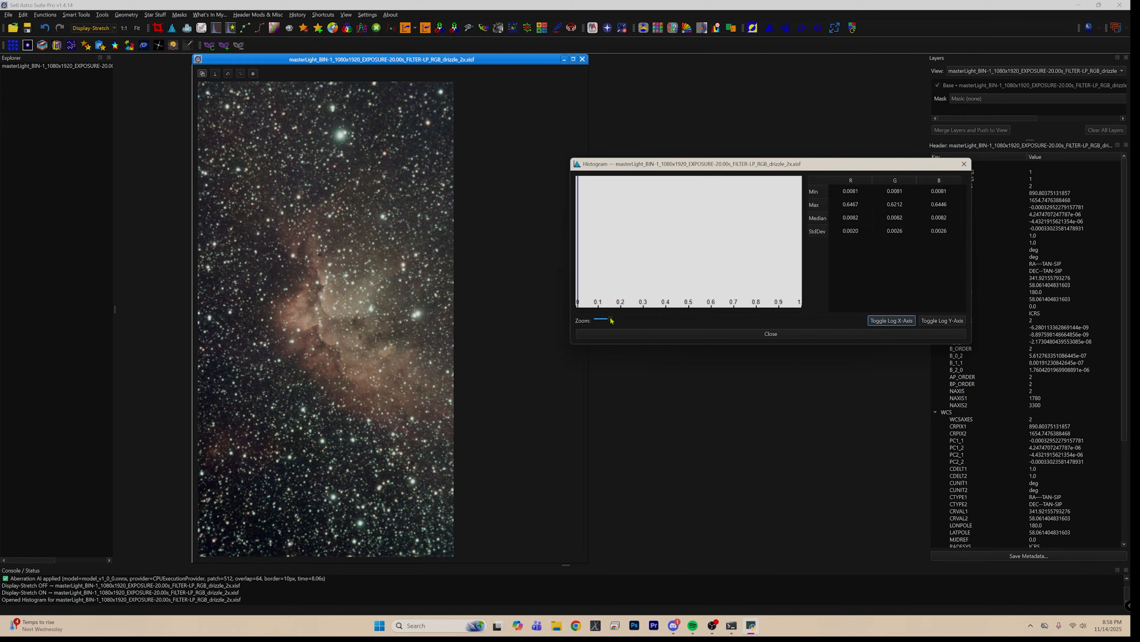
{"action": "left_click_drag", "start_coordinate": [611, 319], "coordinate": [709, 319]}
{"action": "left_click_drag", "start_coordinate": [782, 330], "coordinate": [829, 329]}
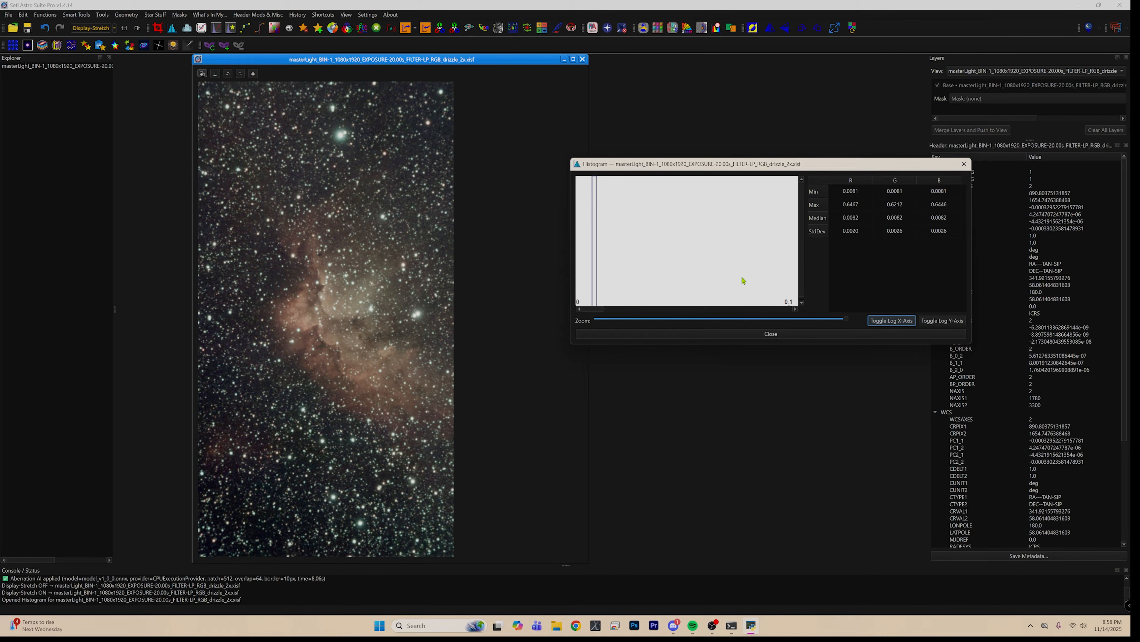
{"action": "left_click", "coordinate": [773, 333]}
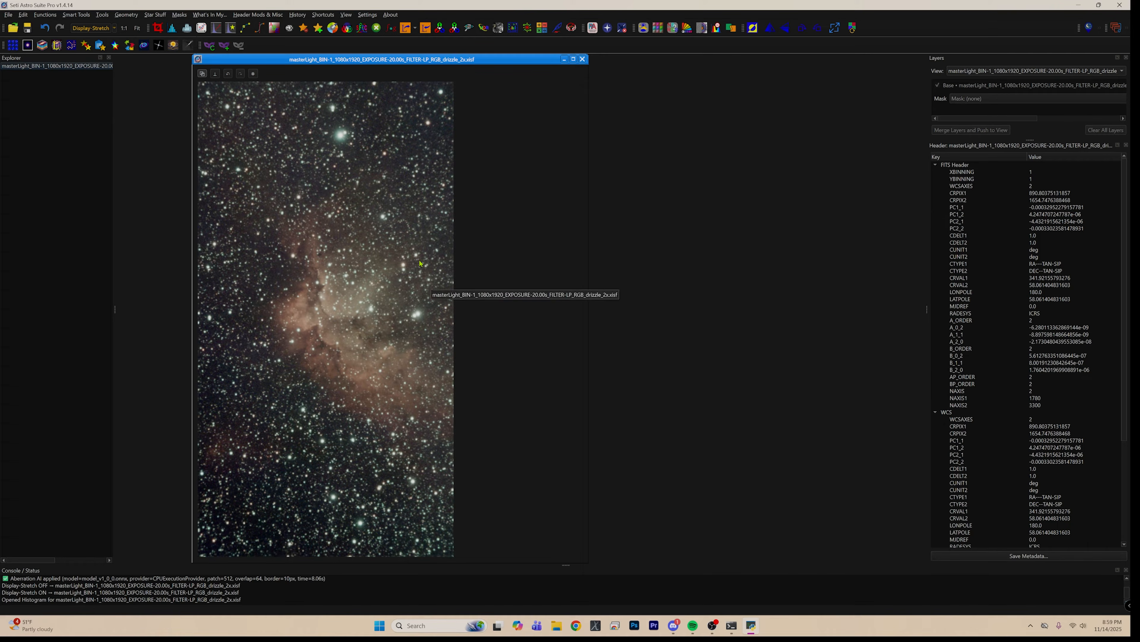
- Sharpen the master image with Cosmic Clarity in Sharpen mode, Sharpening Mode Both, with reduced stellar and non-stellar amounts
{"action": "left_click", "coordinate": [128, 18]}
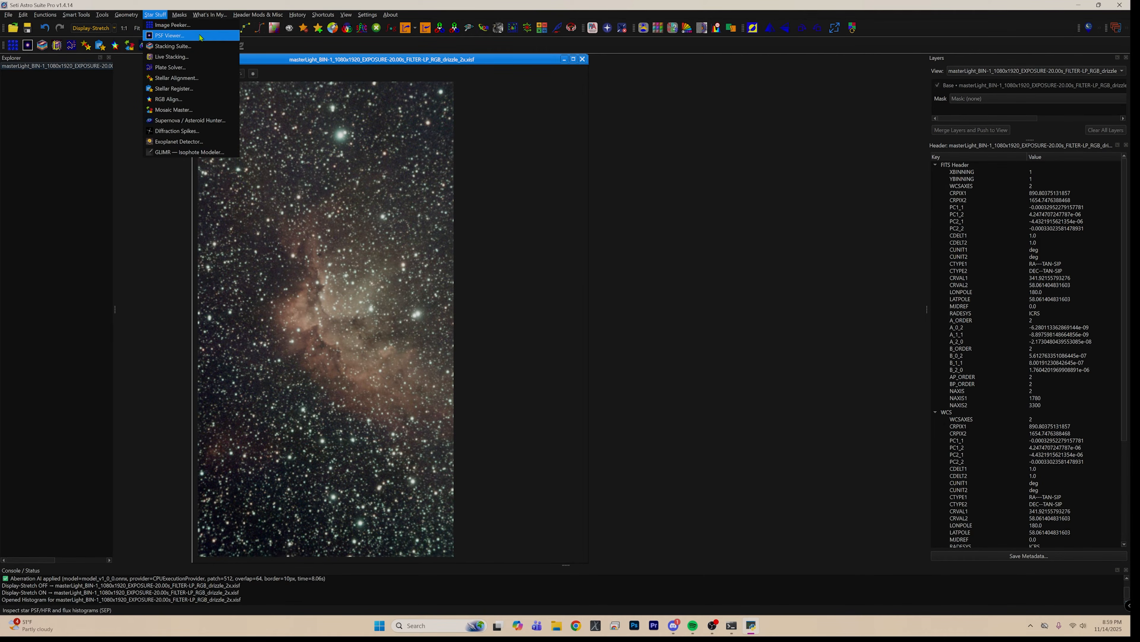
{"action": "mouse_move", "coordinate": [134, 20]}
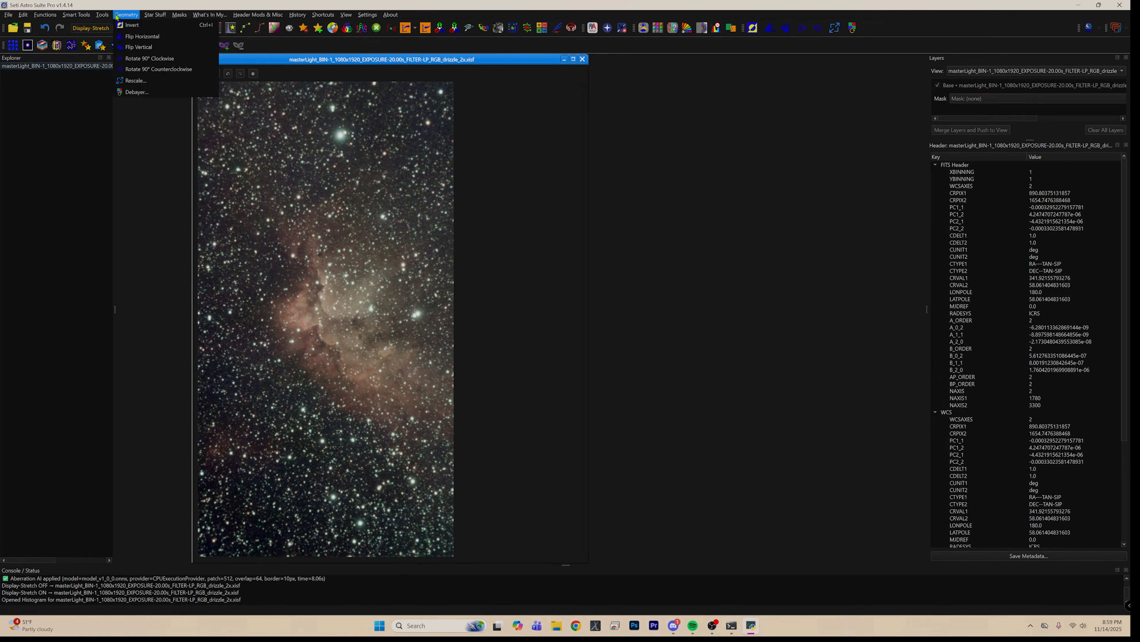
{"action": "mouse_move", "coordinate": [92, 16]}
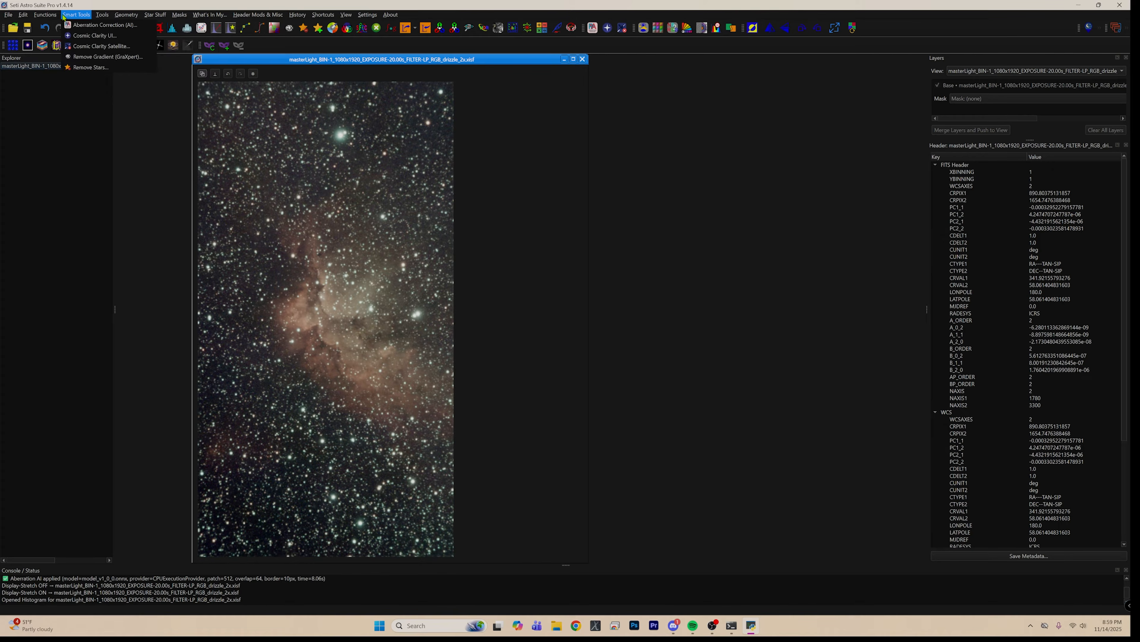
{"action": "left_click", "coordinate": [94, 35]}
{"action": "left_click_drag", "start_coordinate": [500, 184], "coordinate": [680, 155]}
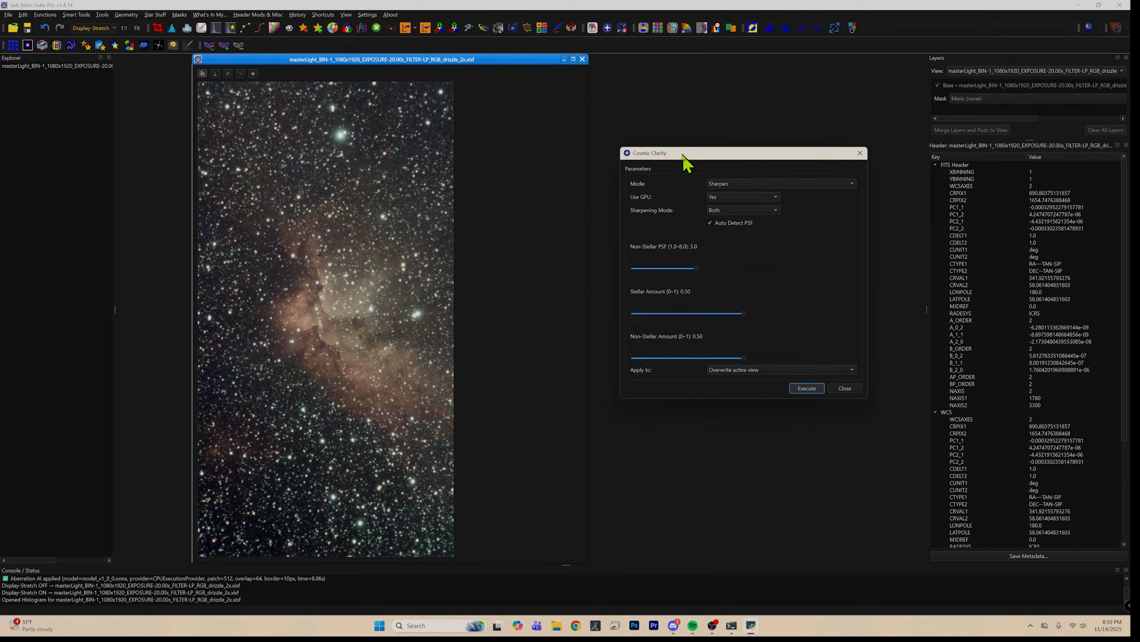
{"action": "left_click", "coordinate": [850, 183]}
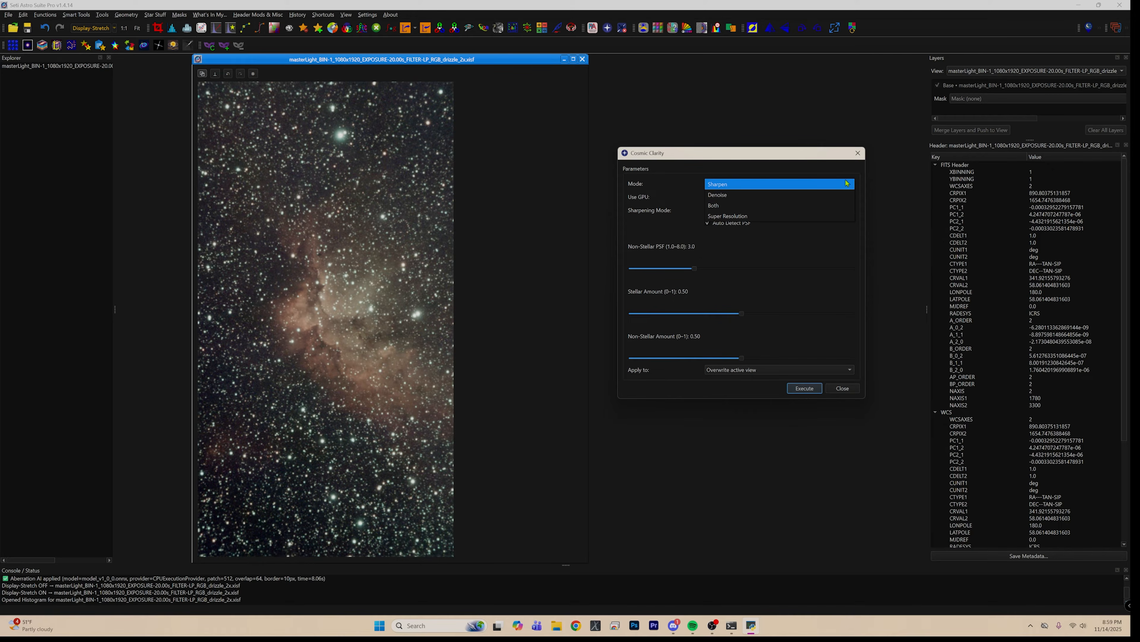
{"action": "left_click", "coordinate": [789, 184]}
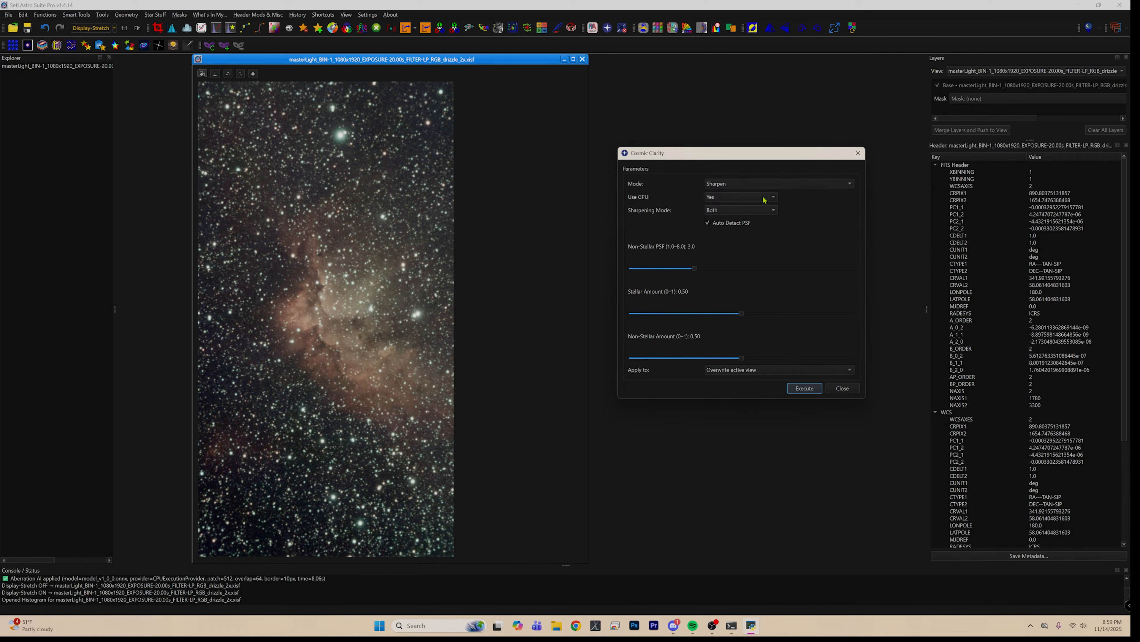
{"action": "left_click", "coordinate": [772, 211]}
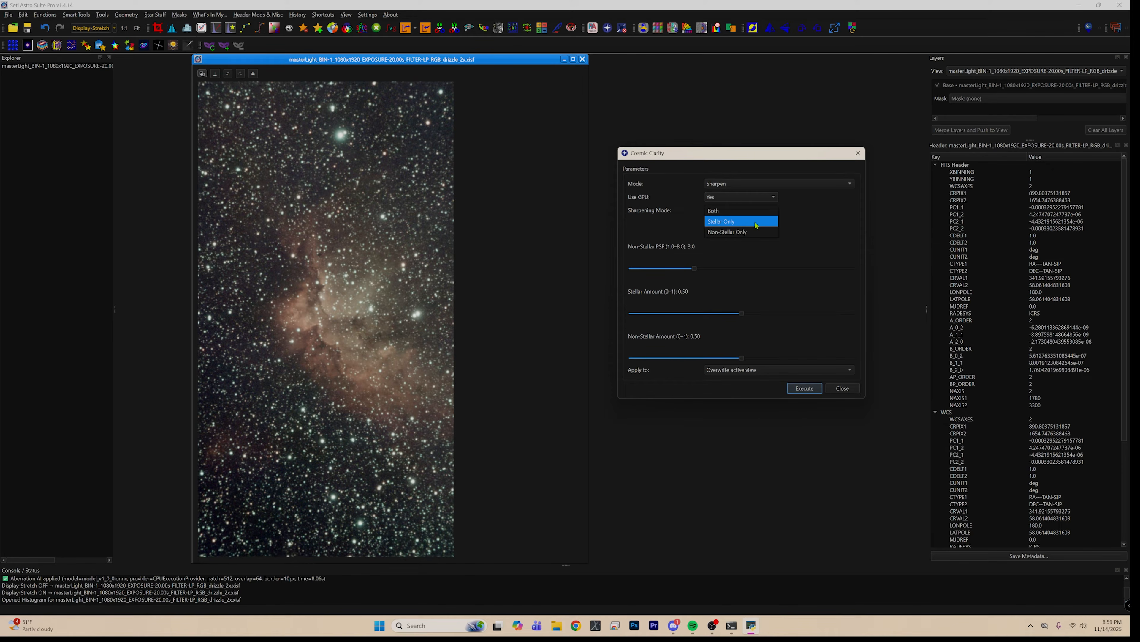
{"action": "left_click", "coordinate": [754, 211]}
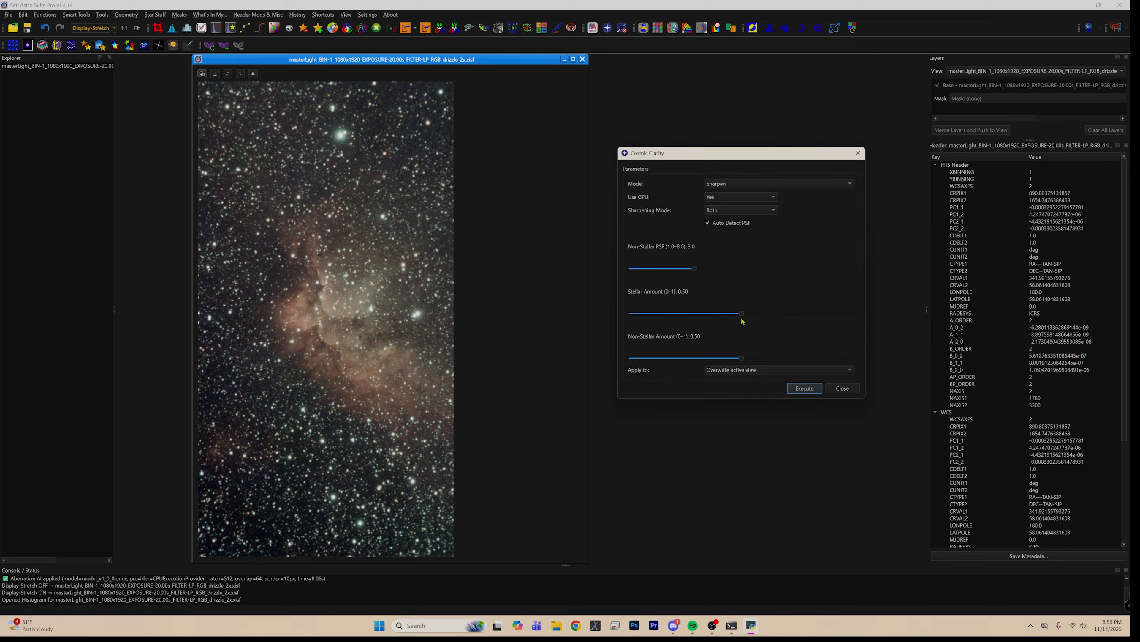
{"action": "left_click_drag", "start_coordinate": [741, 314], "coordinate": [700, 314]}
{"action": "left_click_drag", "start_coordinate": [742, 359], "coordinate": [703, 356]}
{"action": "left_click", "coordinate": [807, 390]}
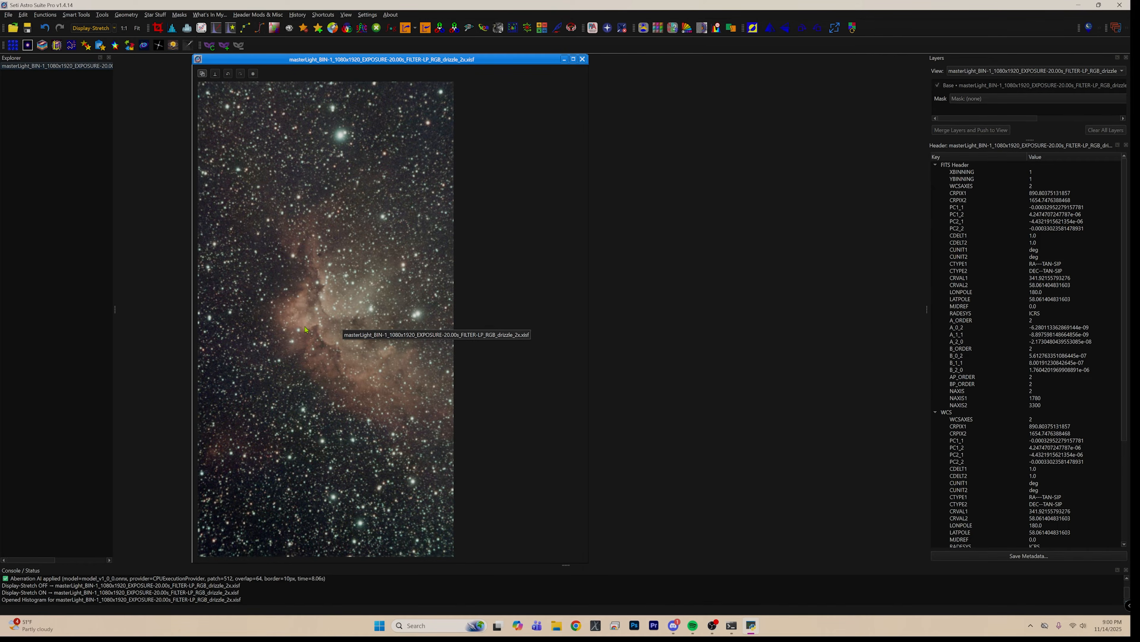
- Compare the nebula close up with and without the Cosmic Clarity sharpening by repeatedly undoing and redoing it, ending with it undone
{"action": "scroll", "coordinate": [302, 324], "scroll_direction": "up", "scroll_amount": 5}
{"action": "scroll", "coordinate": [307, 327], "scroll_direction": "up", "scroll_amount": 3}
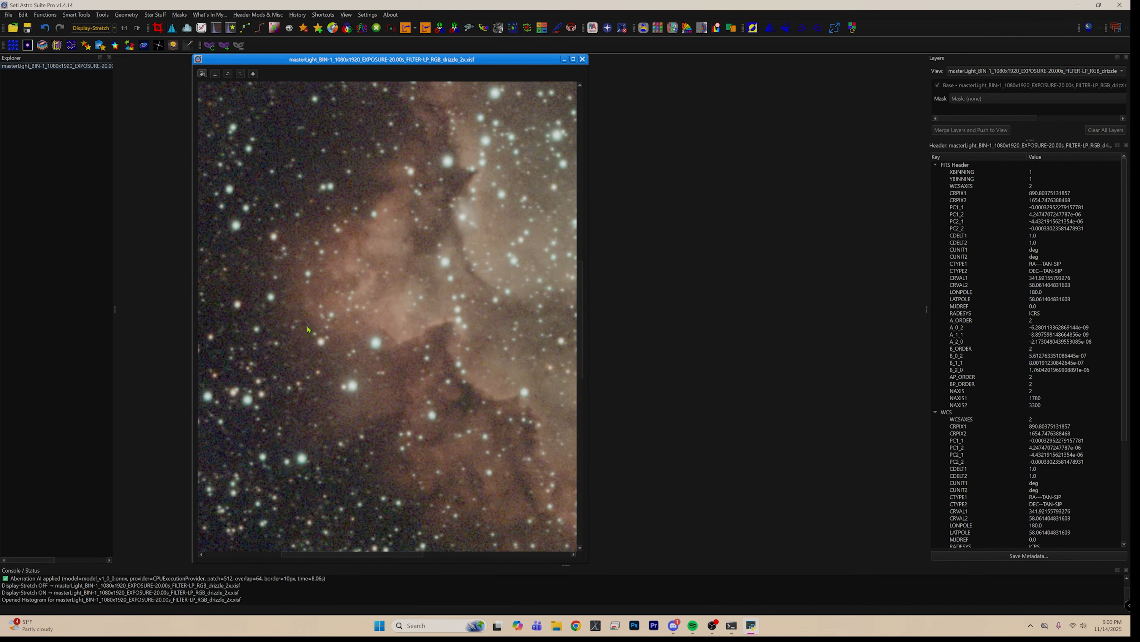
{"action": "left_click", "coordinate": [44, 29]}
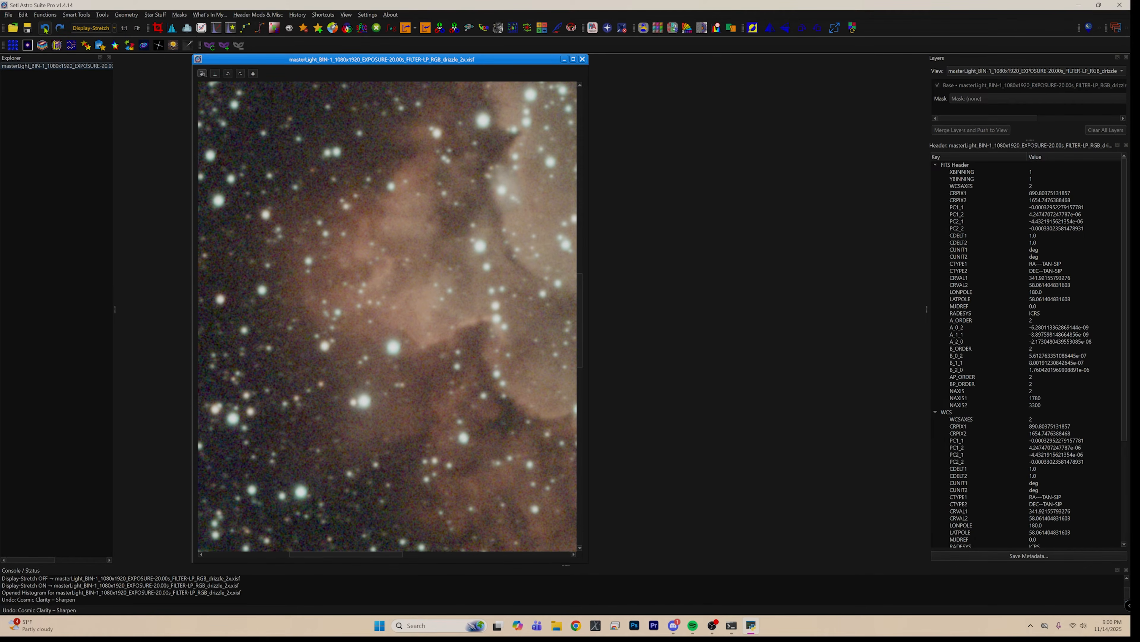
{"action": "left_click", "coordinate": [60, 29]}
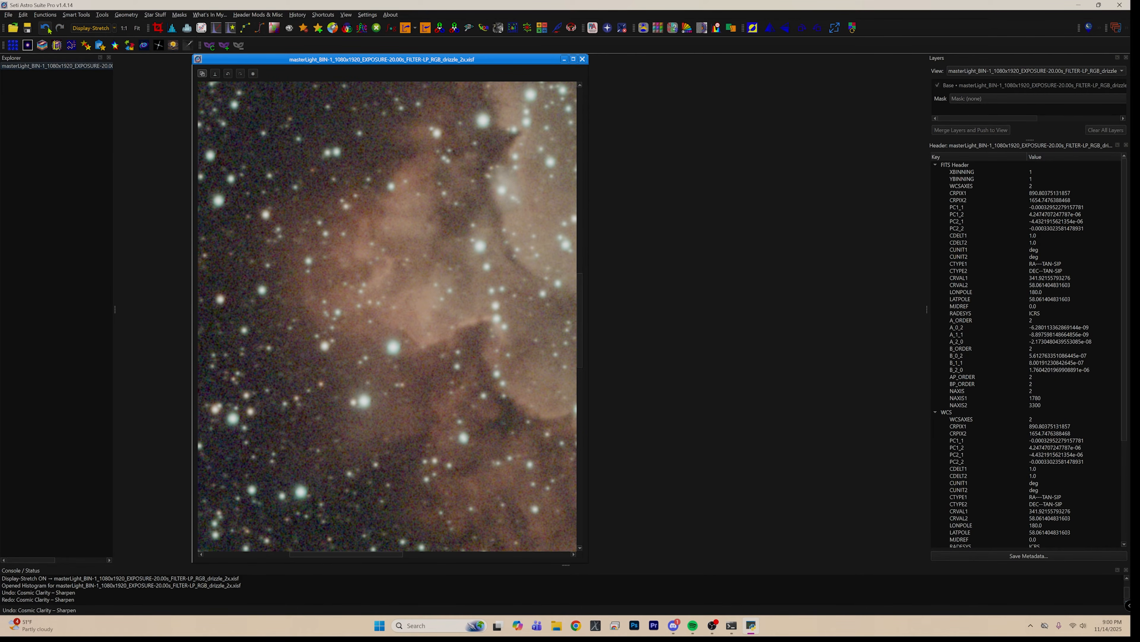
{"action": "left_click", "coordinate": [47, 29]}
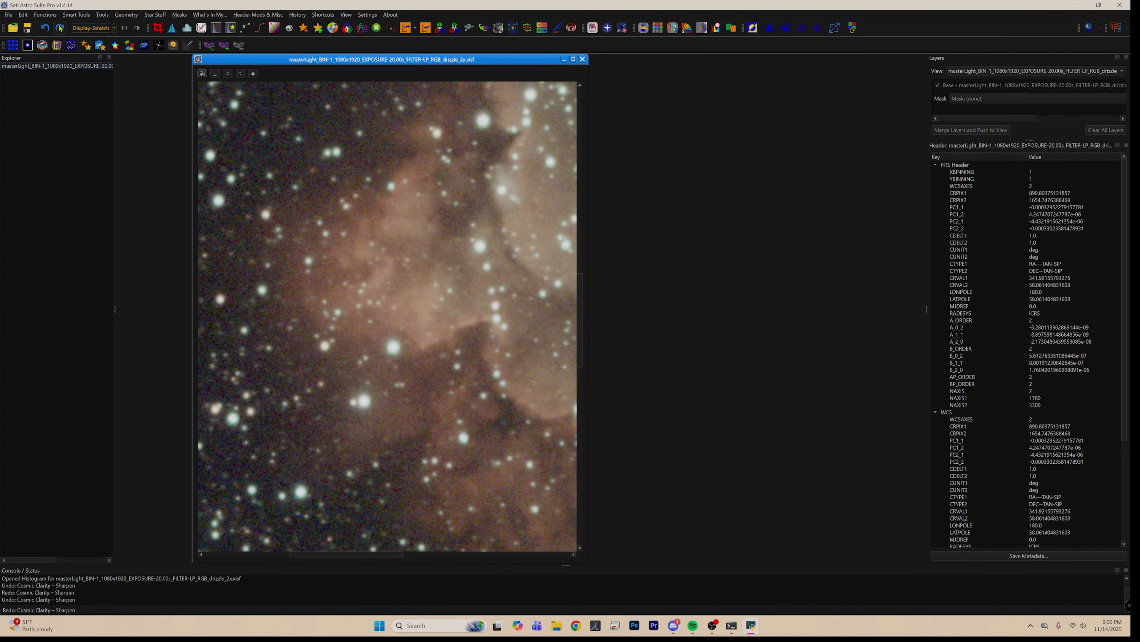
{"action": "left_click", "coordinate": [60, 28]}
{"action": "left_click", "coordinate": [47, 28]}
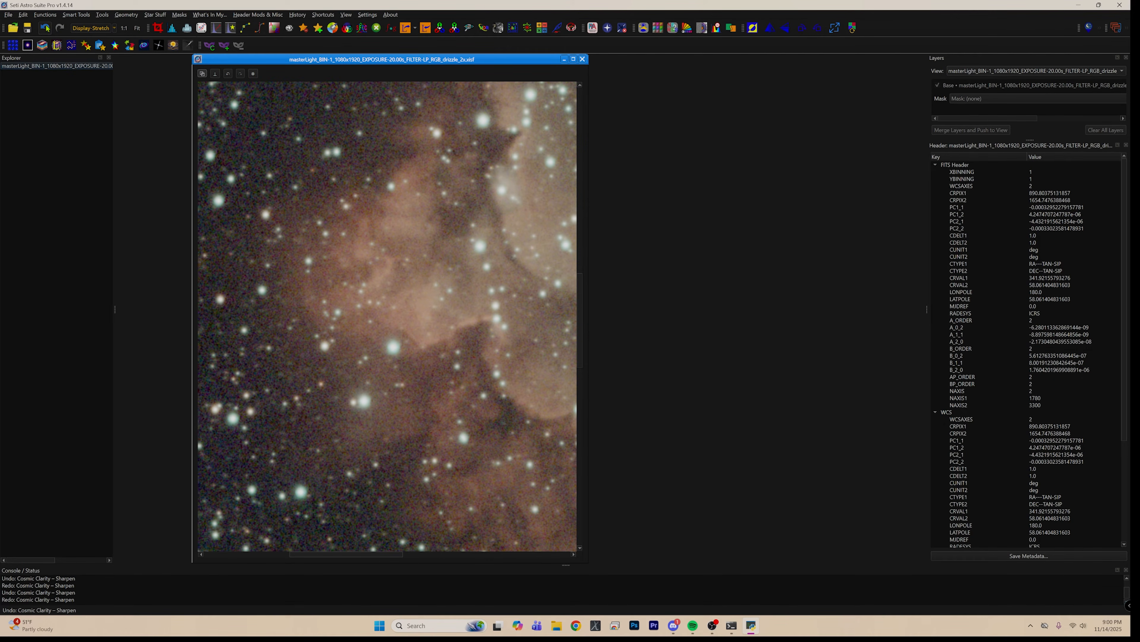
{"action": "left_click", "coordinate": [60, 28]}
{"action": "left_click", "coordinate": [45, 28]}
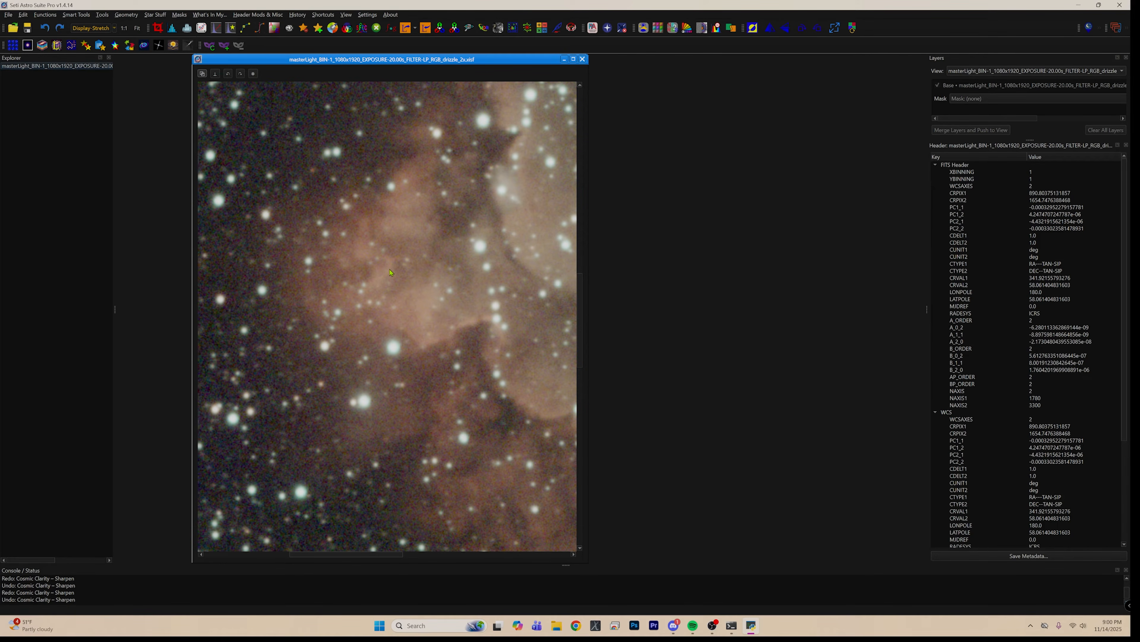
- Inspect the nebula's detail and stars at closer zoom and fit the whole image in its window again
{"action": "scroll", "coordinate": [373, 275], "scroll_direction": "up", "scroll_amount": 3}
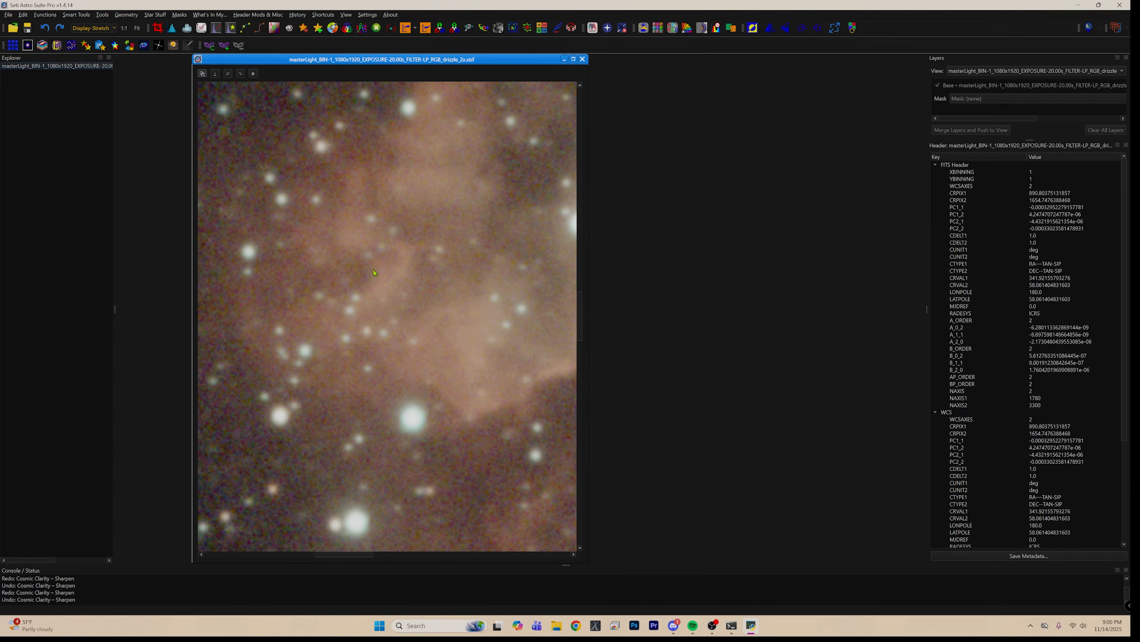
{"action": "scroll", "coordinate": [375, 270], "scroll_direction": "down", "scroll_amount": 3}
{"action": "scroll", "coordinate": [374, 269], "scroll_direction": "down", "scroll_amount": 2}
{"action": "scroll", "coordinate": [373, 267], "scroll_direction": "down", "scroll_amount": 2}
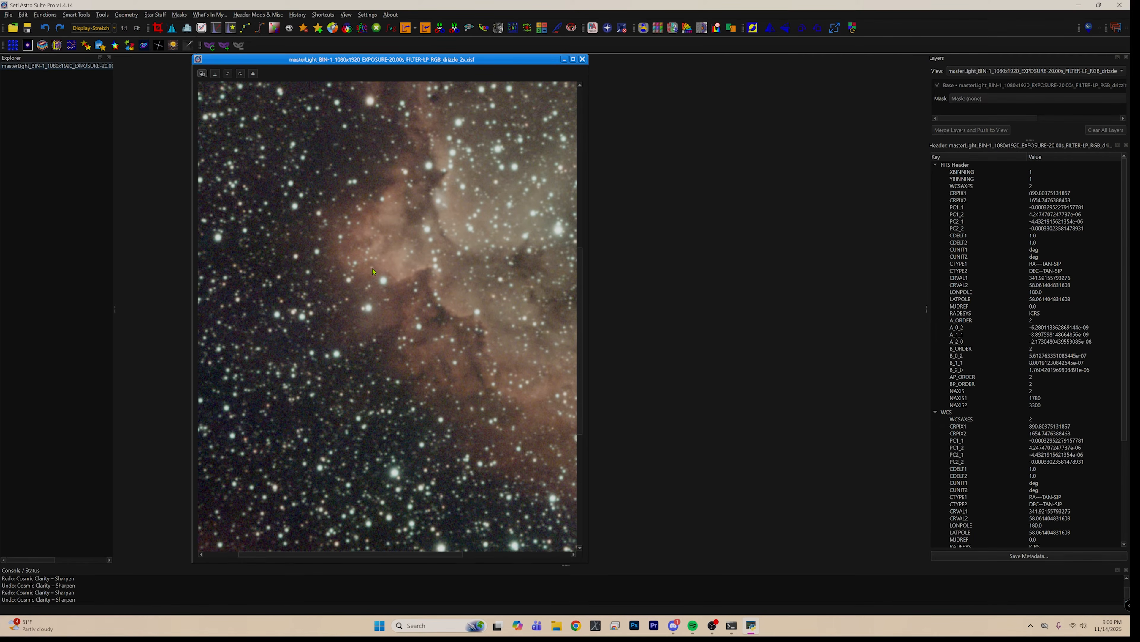
{"action": "left_click", "coordinate": [136, 32]}
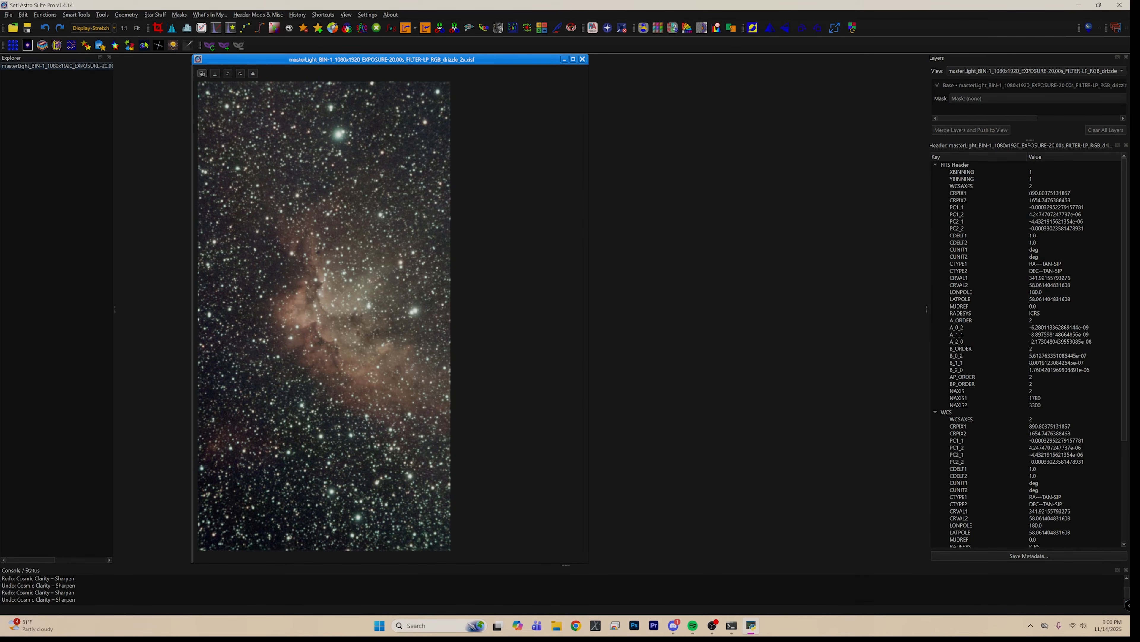
- Create a preview of about 821 × 713 pixels covering the upper part of the nebula and check it against the full image
{"action": "left_click", "coordinate": [216, 75]}
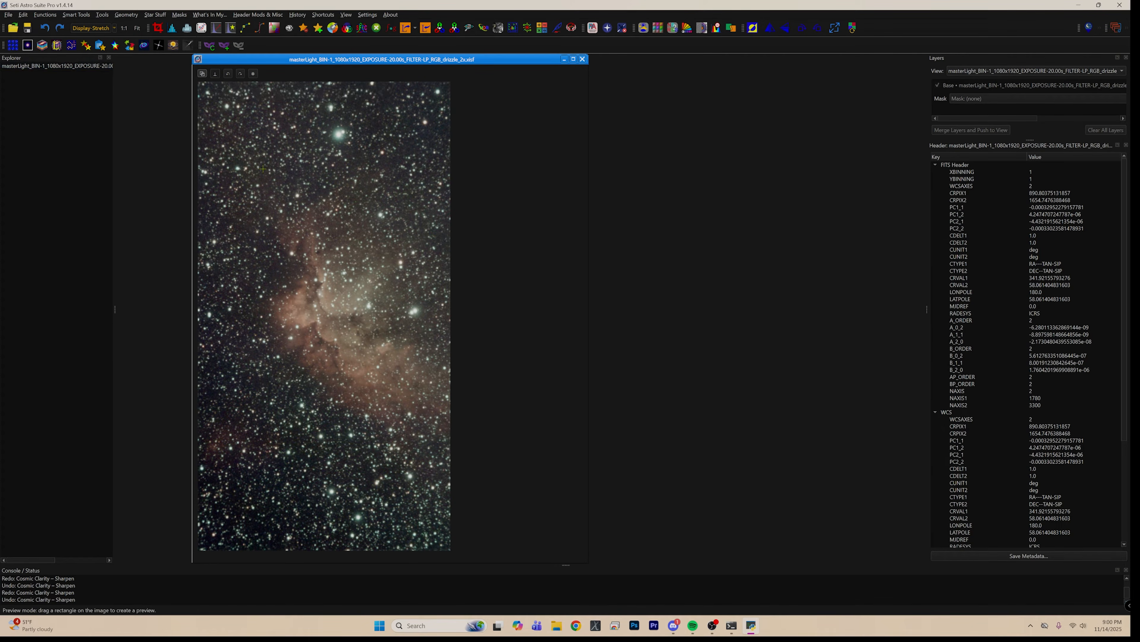
{"action": "left_click_drag", "start_coordinate": [282, 196], "coordinate": [399, 298]}
{"action": "left_click_drag", "start_coordinate": [279, 61], "coordinate": [364, 70]}
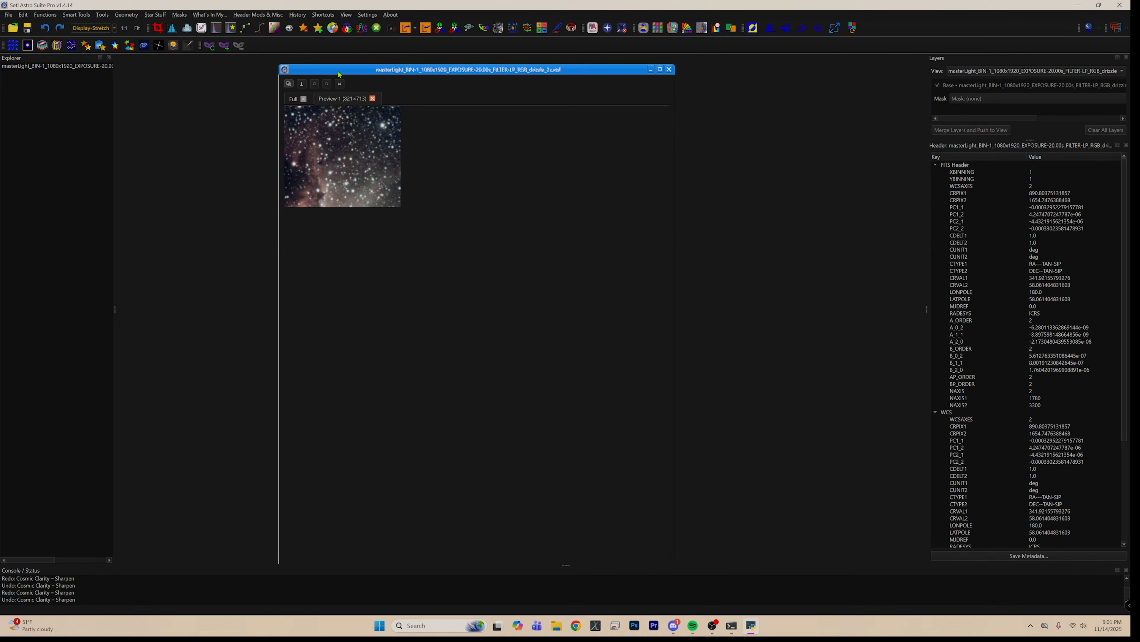
{"action": "left_click", "coordinate": [291, 100]}
{"action": "left_click", "coordinate": [347, 101]}
- Try to pull the nebula preview out into its own view, and fit the preview to the image window
{"action": "left_click_drag", "start_coordinate": [342, 100], "coordinate": [763, 135]}
{"action": "left_click_drag", "start_coordinate": [348, 100], "coordinate": [794, 136]}
{"action": "left_click_drag", "start_coordinate": [846, 104], "coordinate": [359, 109]}
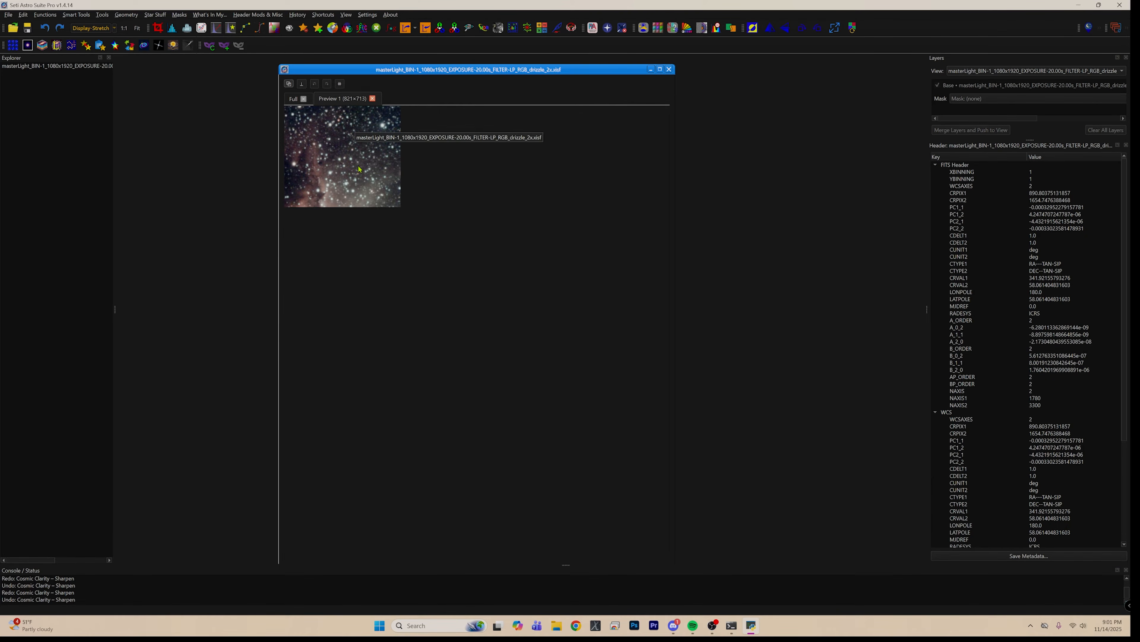
{"action": "left_click", "coordinate": [138, 28]}
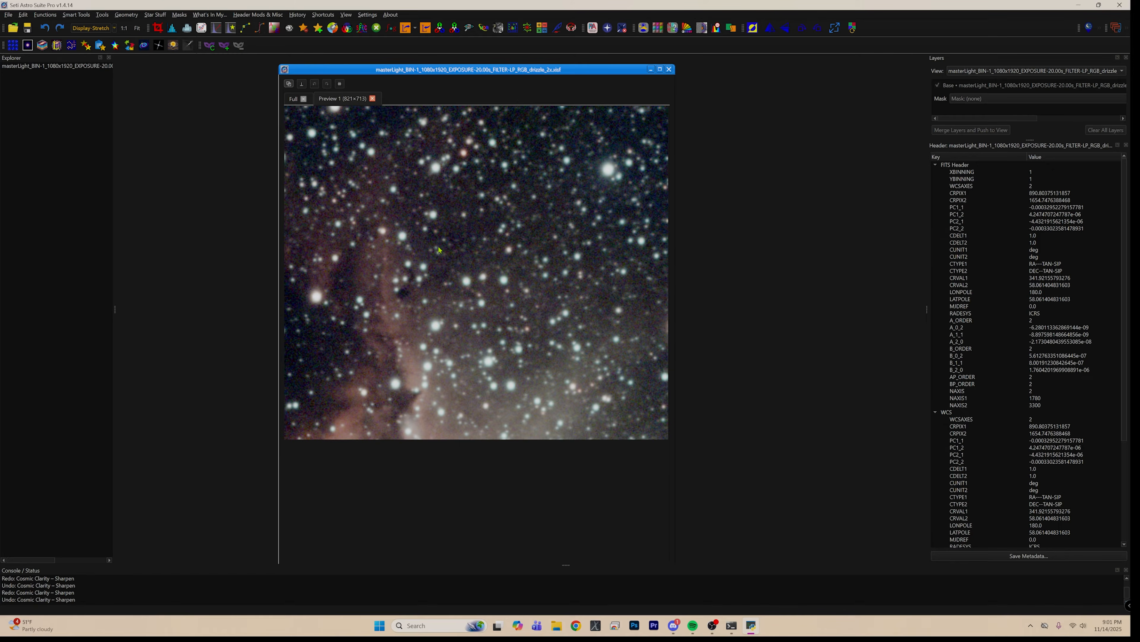
- Compare the stars in the full image close up with and without the Cosmic Clarity sharpening by repeated redo and undo, ending with it undone
{"action": "left_click", "coordinate": [291, 98]}
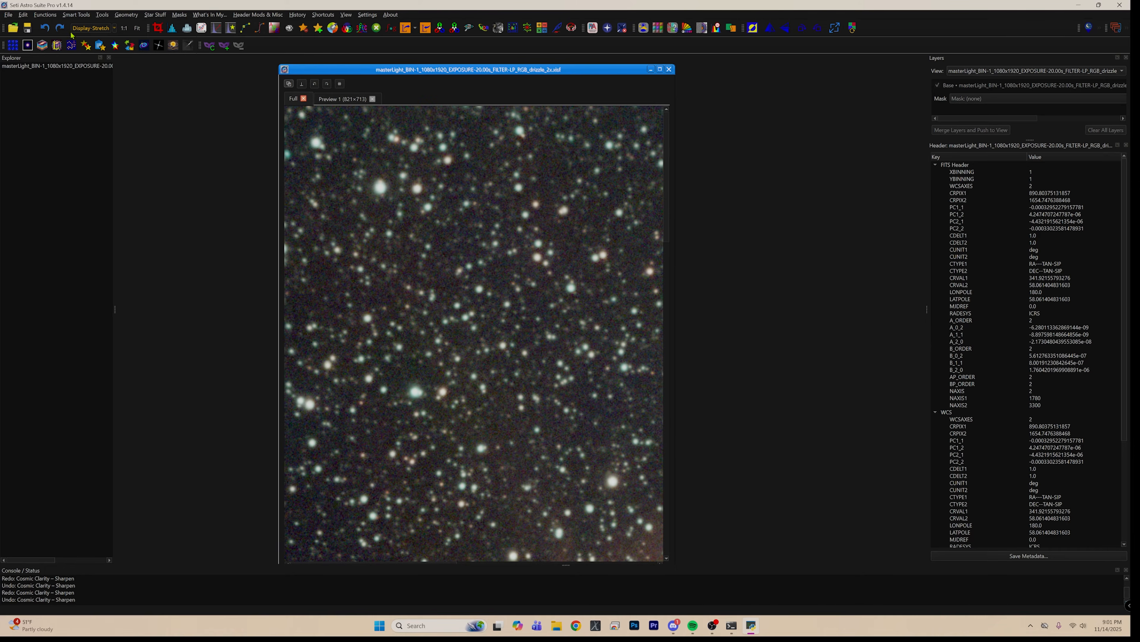
{"action": "left_click", "coordinate": [61, 29]}
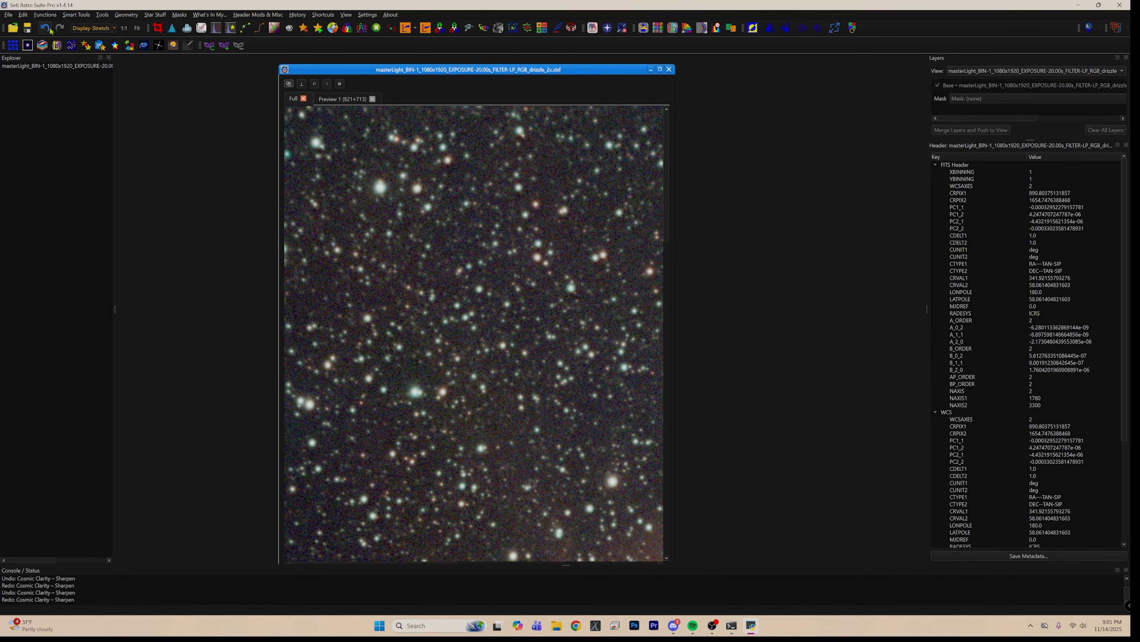
{"action": "left_click", "coordinate": [50, 28]}
{"action": "left_click", "coordinate": [59, 30]}
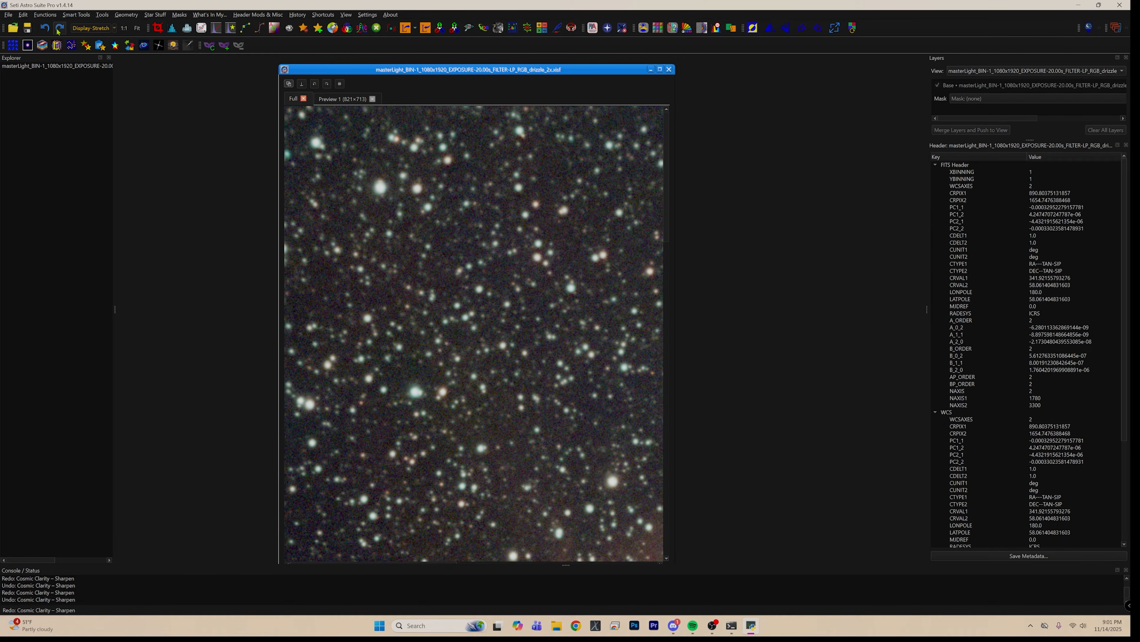
{"action": "left_click", "coordinate": [59, 28]}
{"action": "left_click", "coordinate": [46, 29]}
{"action": "scroll", "coordinate": [450, 220], "scroll_direction": "up", "scroll_amount": 2}
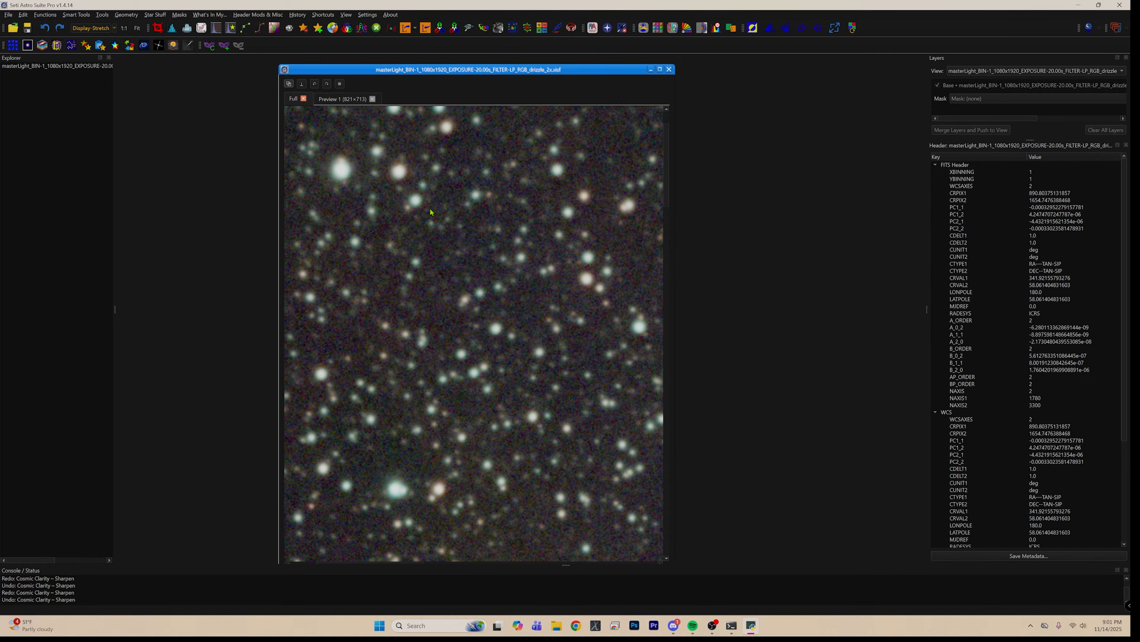
{"action": "scroll", "coordinate": [431, 212], "scroll_direction": "down", "scroll_amount": 3}
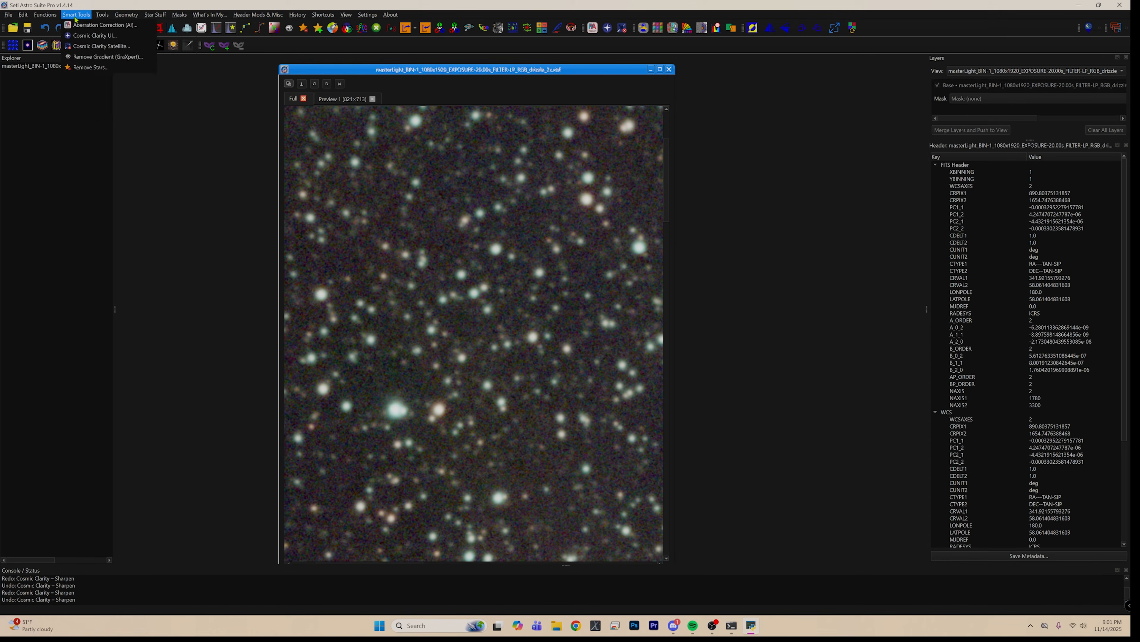
- Sharpen the active master image with Cosmic Clarity, Sharpening Mode Both, Auto Detect PSF on, stellar and non-stellar amounts 0.40, overwriting the active view
{"action": "left_click", "coordinate": [108, 26]}
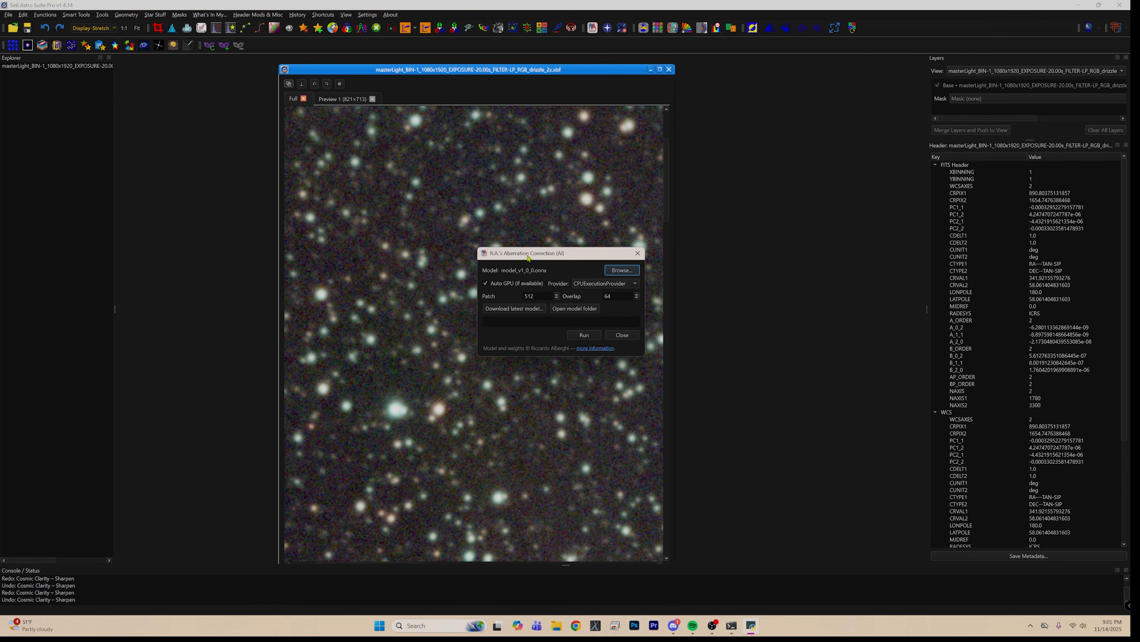
{"action": "left_click", "coordinate": [637, 253]}
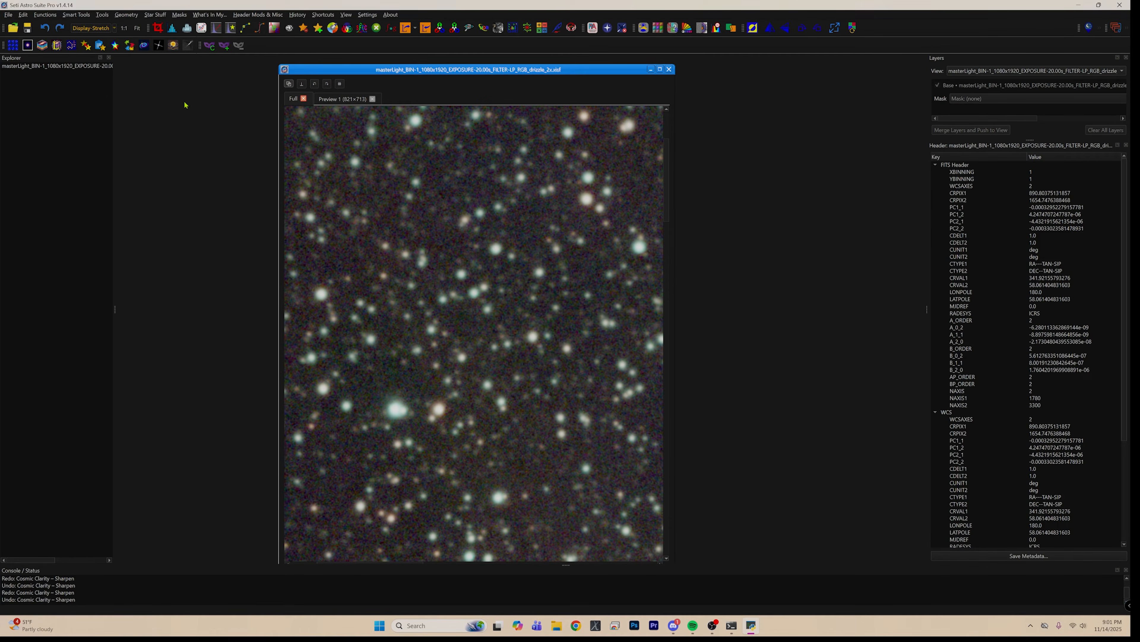
{"action": "left_click", "coordinate": [100, 15]}
{"action": "left_click", "coordinate": [104, 33]}
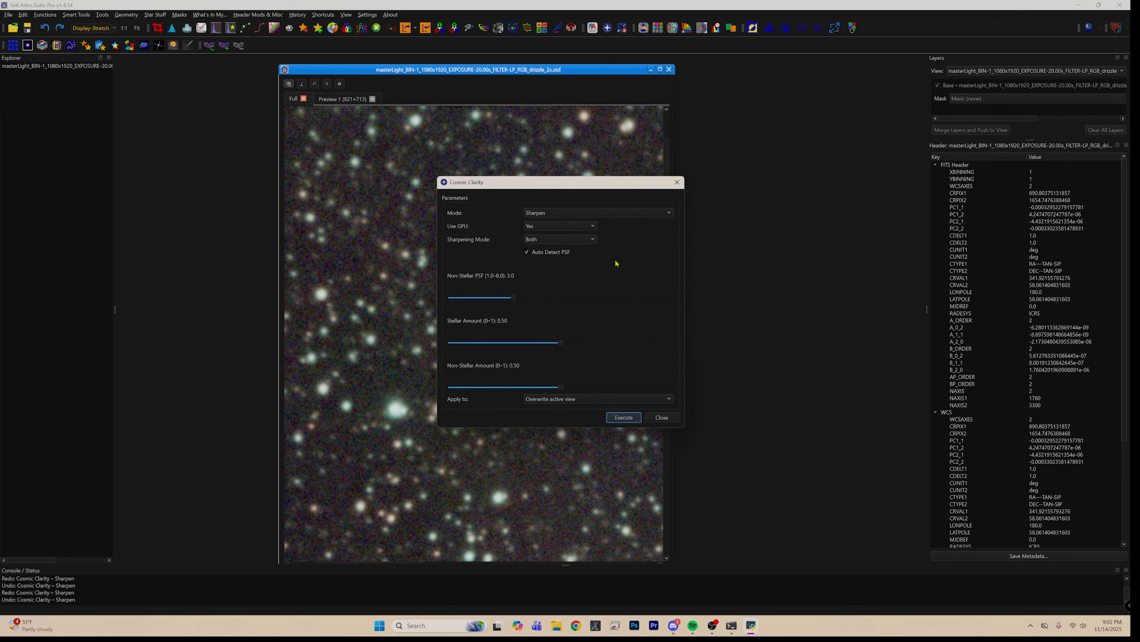
{"action": "left_click_drag", "start_coordinate": [582, 182], "coordinate": [797, 118]}
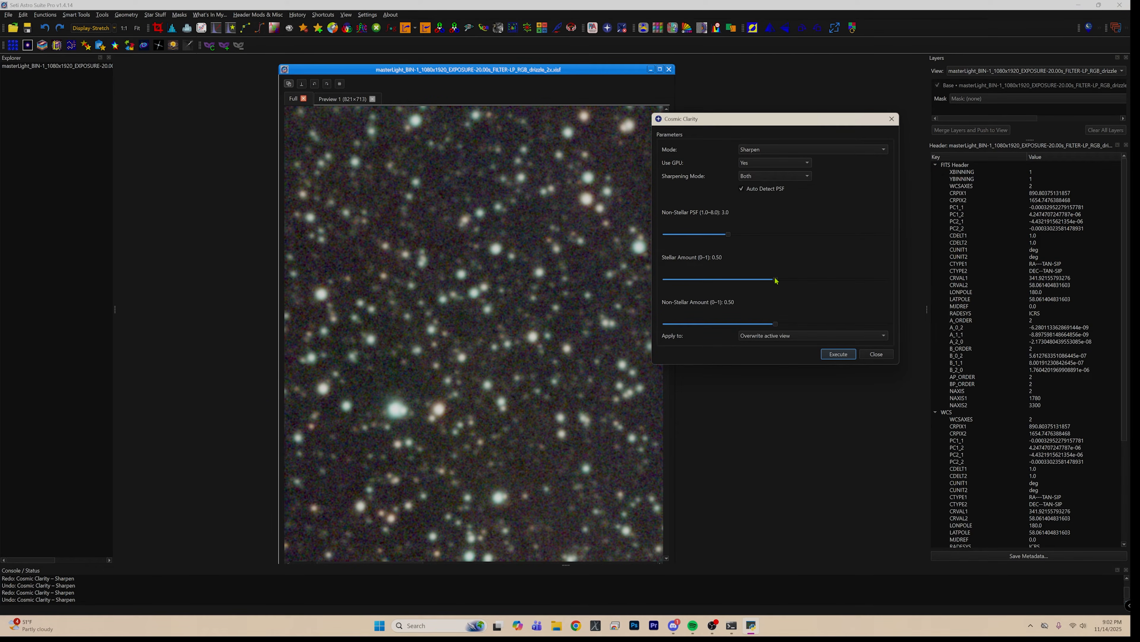
{"action": "left_click_drag", "start_coordinate": [775, 280], "coordinate": [757, 280]}
{"action": "left_click_drag", "start_coordinate": [777, 325], "coordinate": [755, 325]}
{"action": "left_click", "coordinate": [886, 335]}
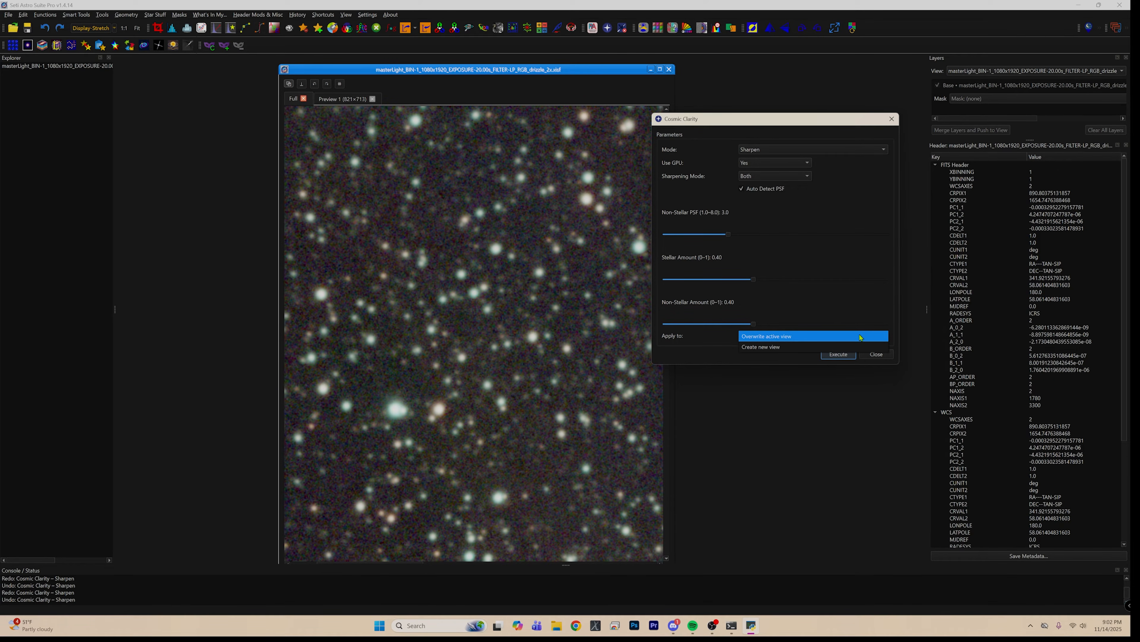
{"action": "left_click", "coordinate": [829, 313]}
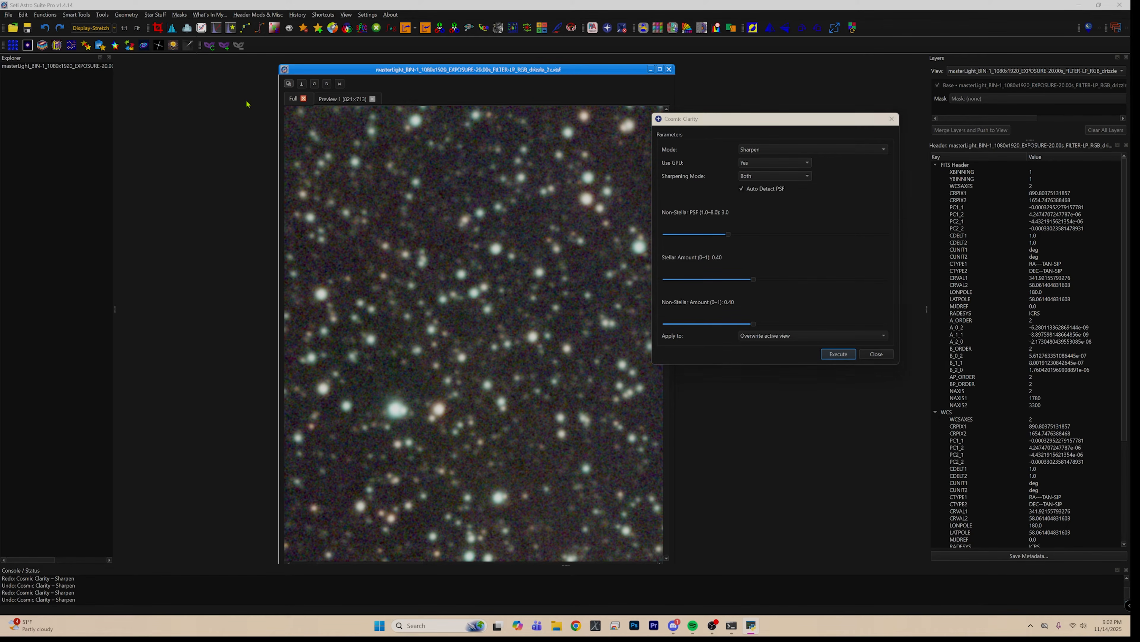
{"action": "left_click", "coordinate": [827, 355]}
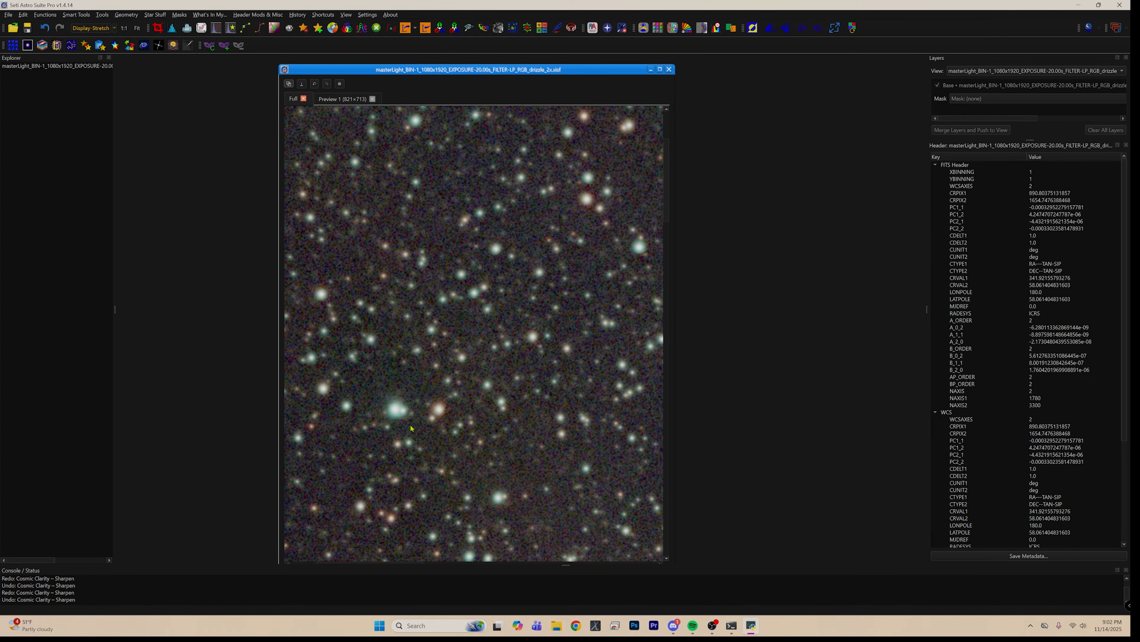
- Undo the Cosmic Clarity sharpening while keeping the Linear Fit applied, and sharpen the master image with Cosmic Clarity again
{"action": "left_click", "coordinate": [44, 31]}
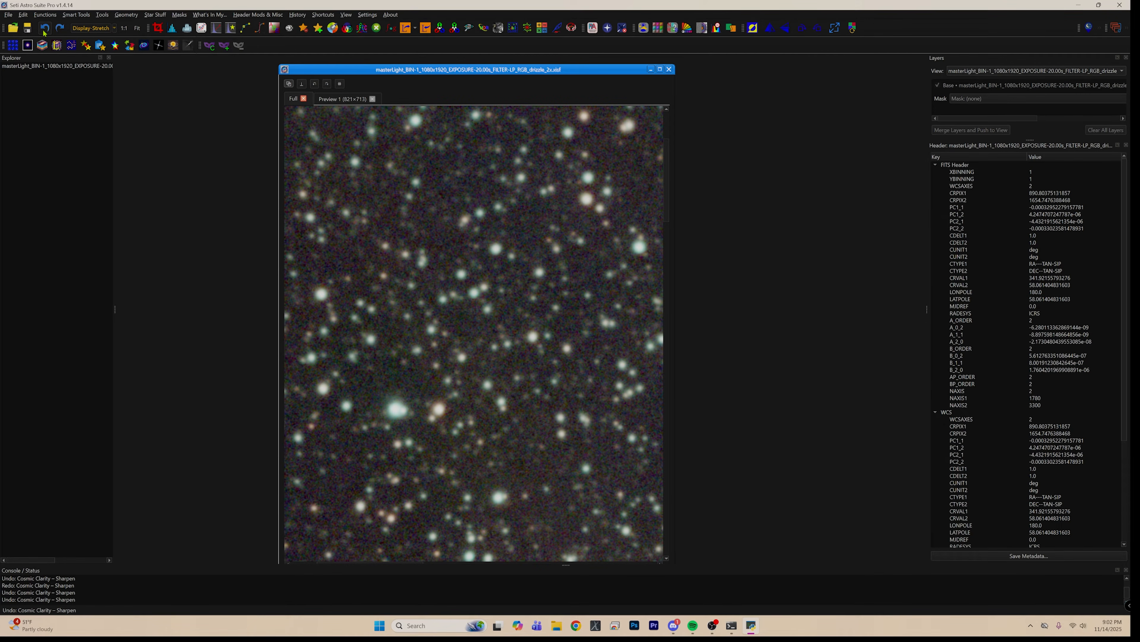
{"action": "left_click", "coordinate": [44, 31]}
{"action": "left_click", "coordinate": [60, 28]}
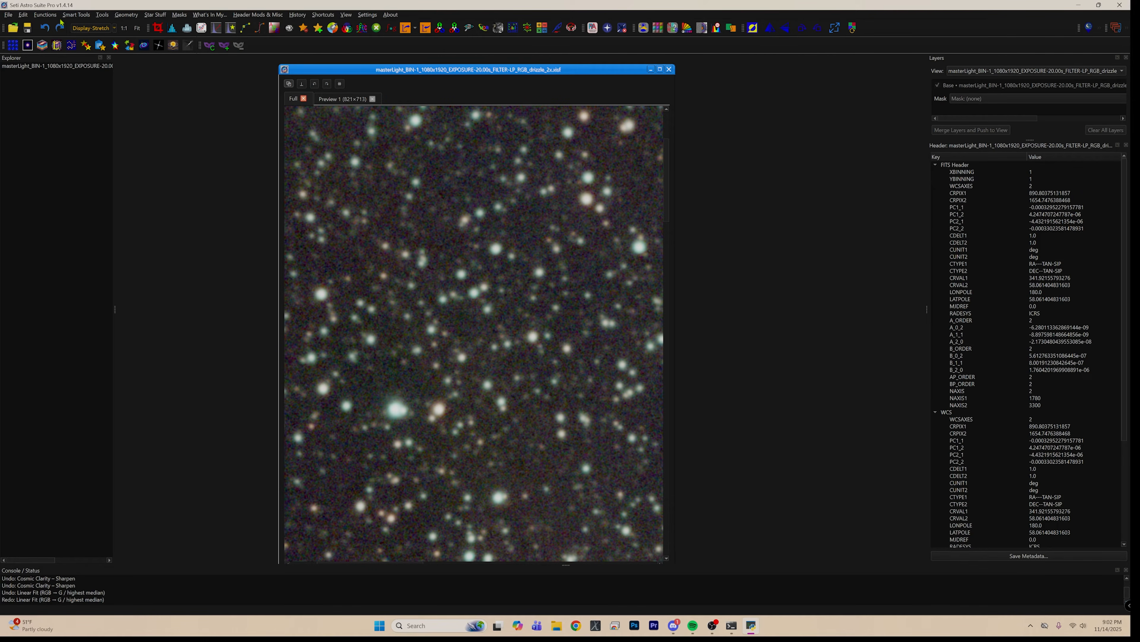
{"action": "left_click", "coordinate": [88, 17]}
{"action": "left_click", "coordinate": [103, 26]}
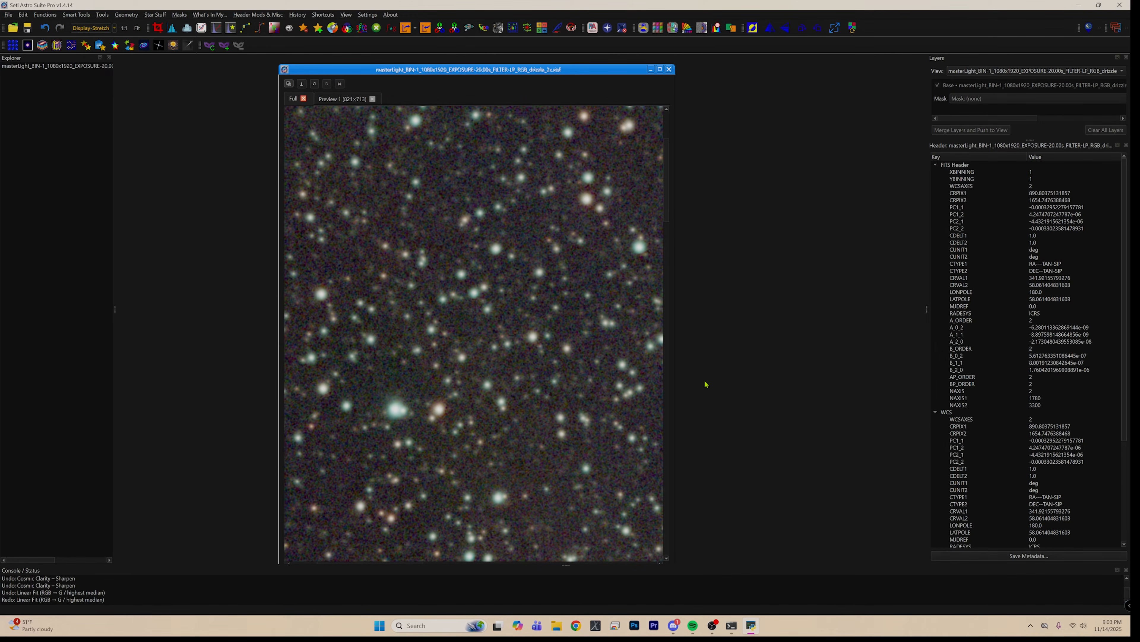
- Close the nebula preview and compare the whole fitted image with and without the Cosmic Clarity sharpening, ending with it applied
{"action": "left_click", "coordinate": [332, 99]}
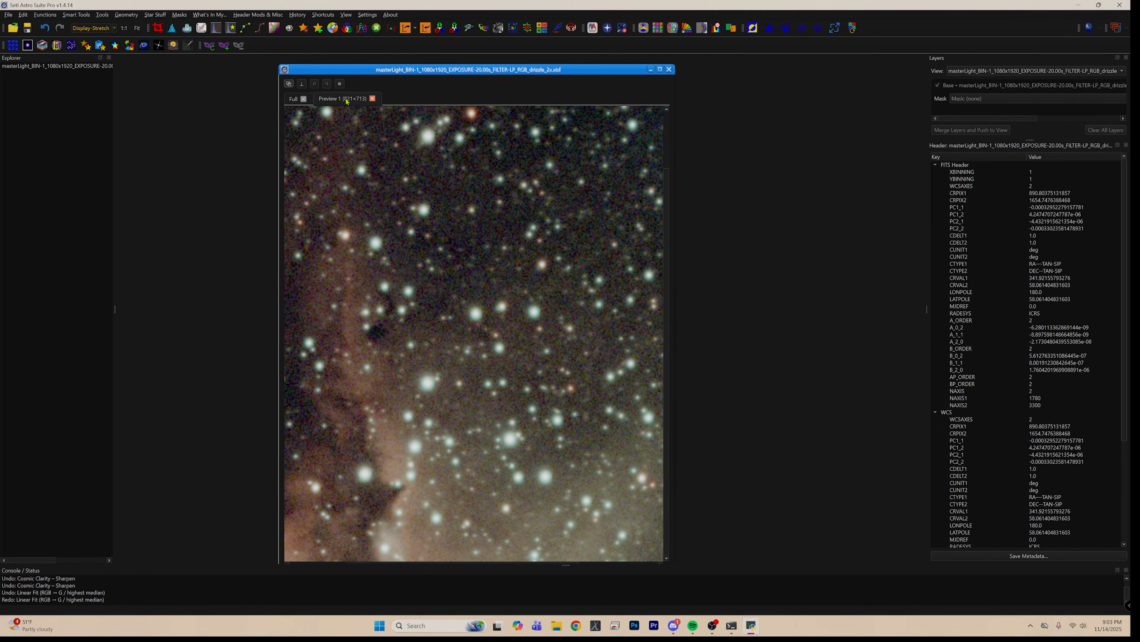
{"action": "left_click", "coordinate": [372, 98]}
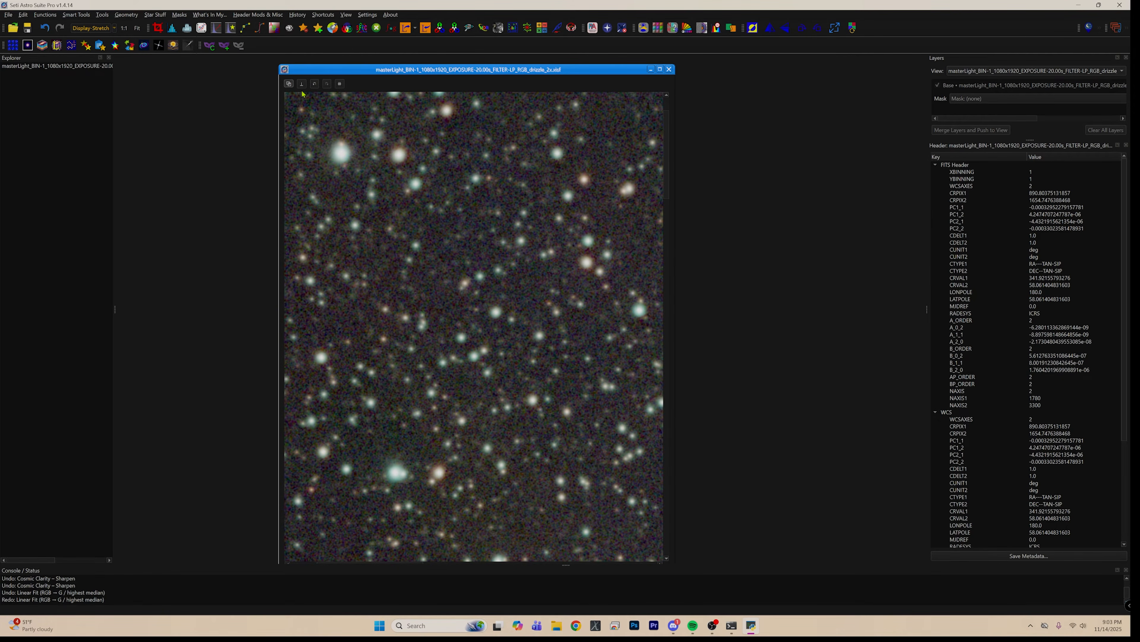
{"action": "left_click", "coordinate": [137, 28]}
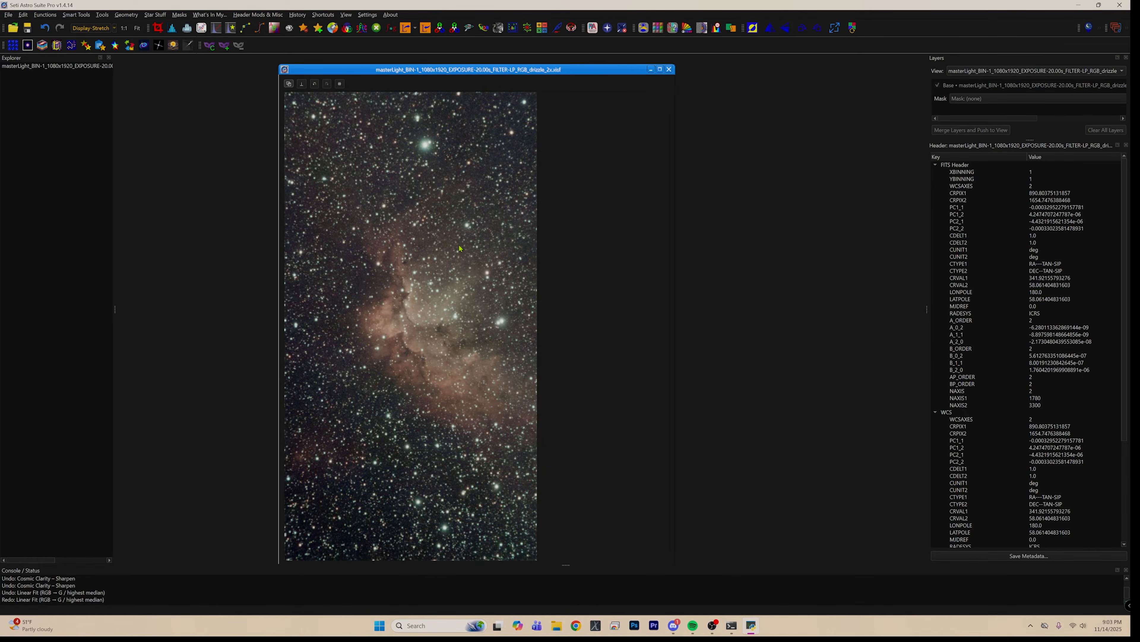
{"action": "left_click", "coordinate": [45, 29]}
{"action": "left_click", "coordinate": [59, 29]}
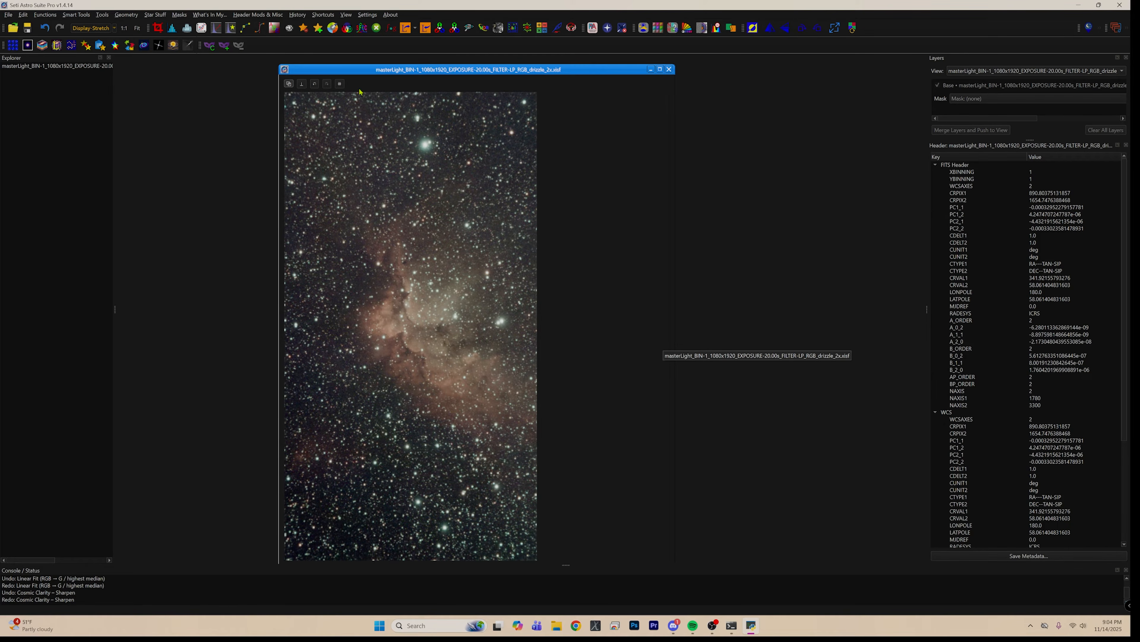
- Remove the stars from the master image with StarNet, declaring the current image to be linear
{"action": "left_click", "coordinate": [305, 29]}
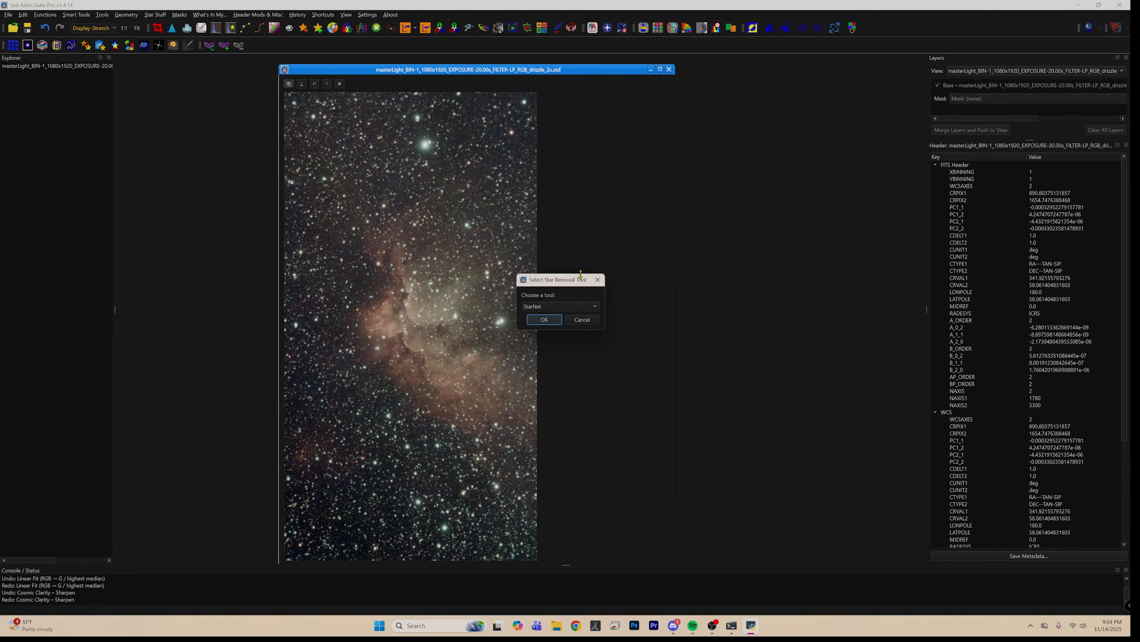
{"action": "left_click_drag", "start_coordinate": [573, 281], "coordinate": [803, 217]}
{"action": "left_click", "coordinate": [794, 245]}
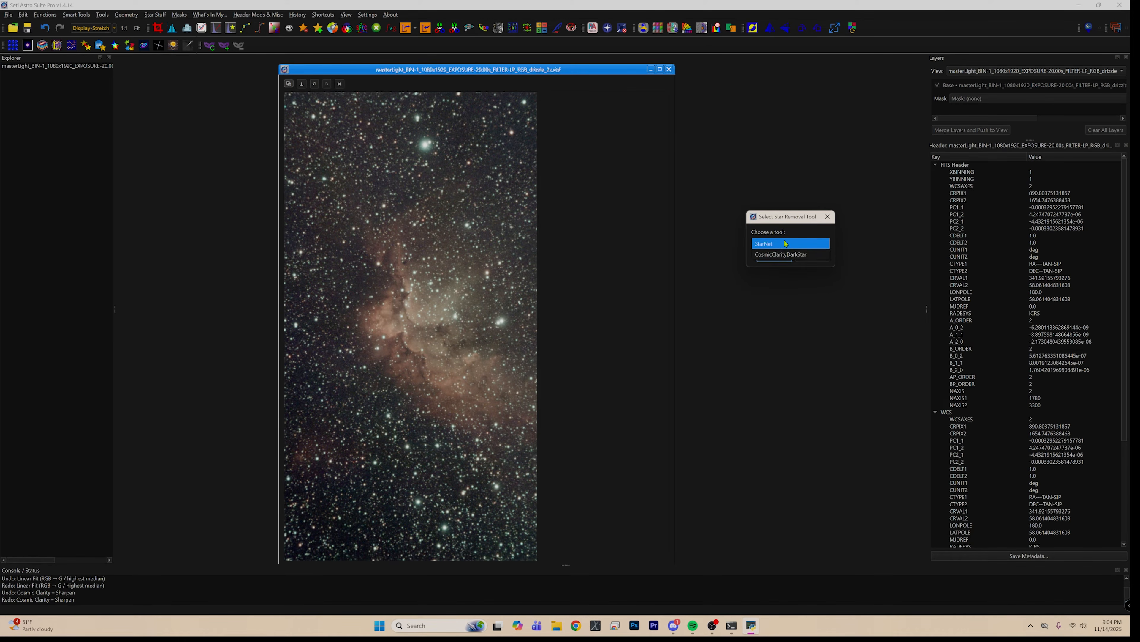
{"action": "left_click", "coordinate": [789, 245]}
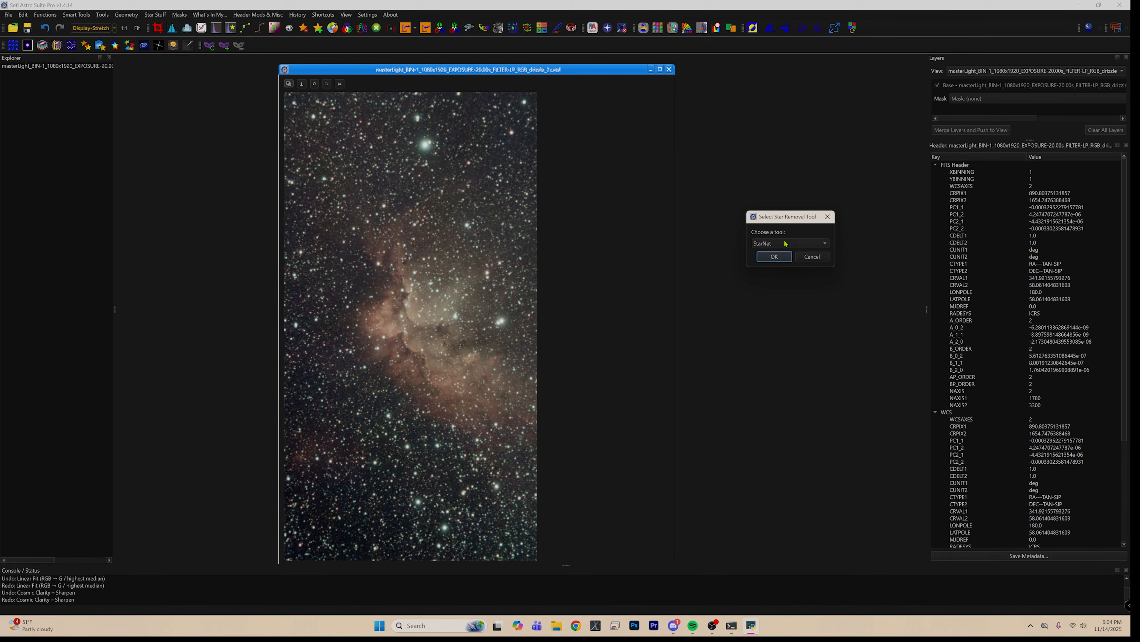
{"action": "left_click", "coordinate": [773, 257]}
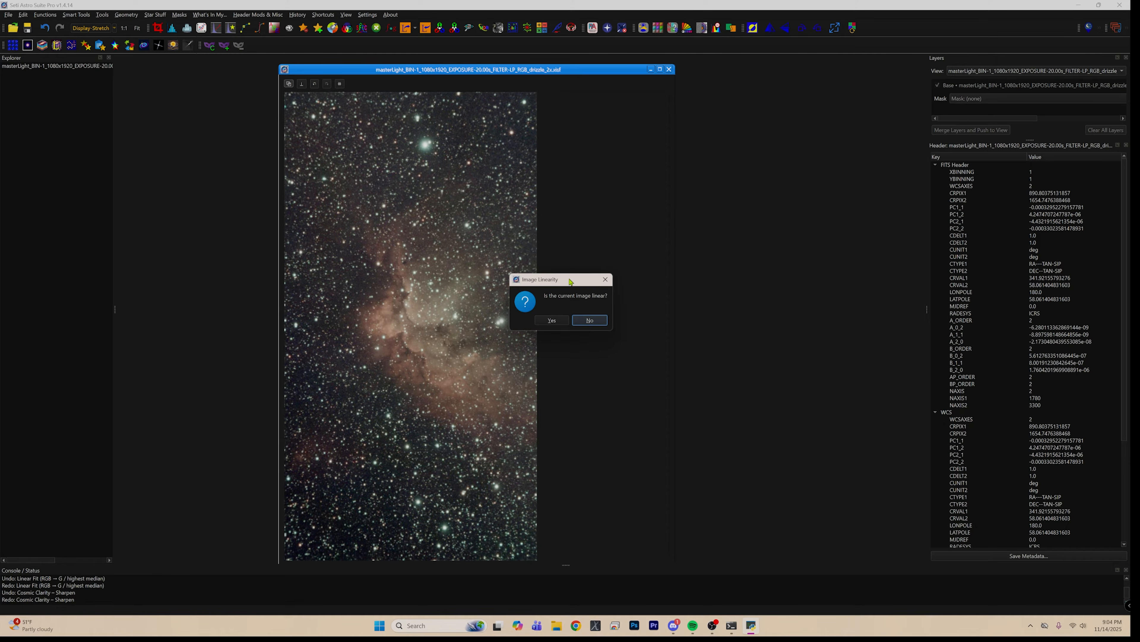
{"action": "left_click_drag", "start_coordinate": [571, 281], "coordinate": [776, 219]}
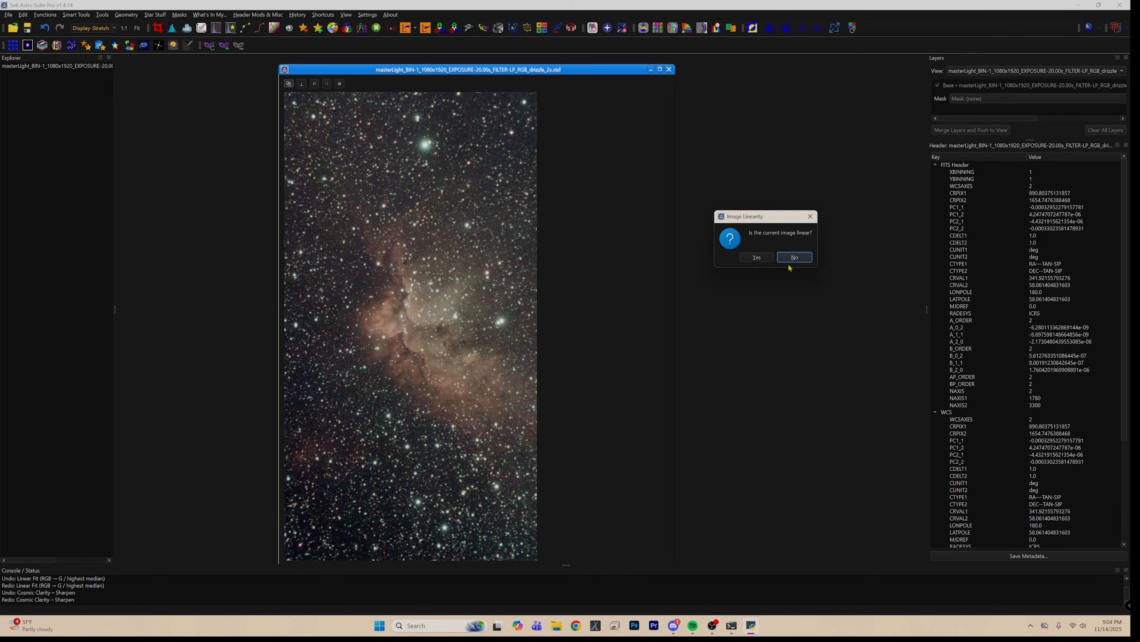
{"action": "left_click", "coordinate": [756, 258]}
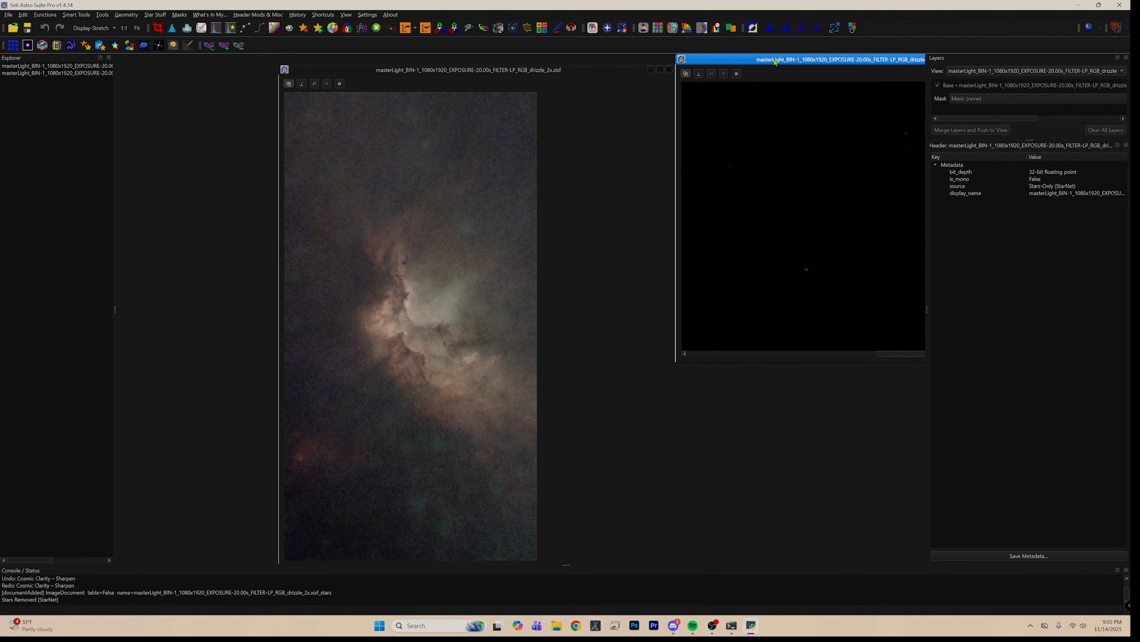
- Fit the stars-only image to its window with display stretch on, and minimize it
{"action": "left_click_drag", "start_coordinate": [775, 61], "coordinate": [652, 118]}
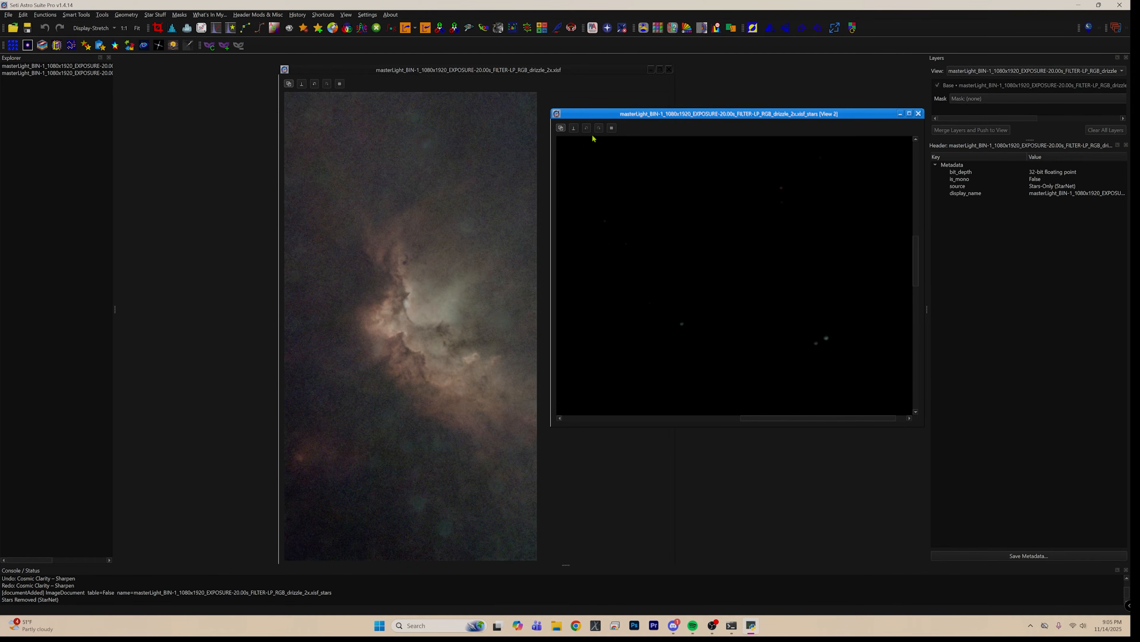
{"action": "left_click", "coordinate": [136, 28]}
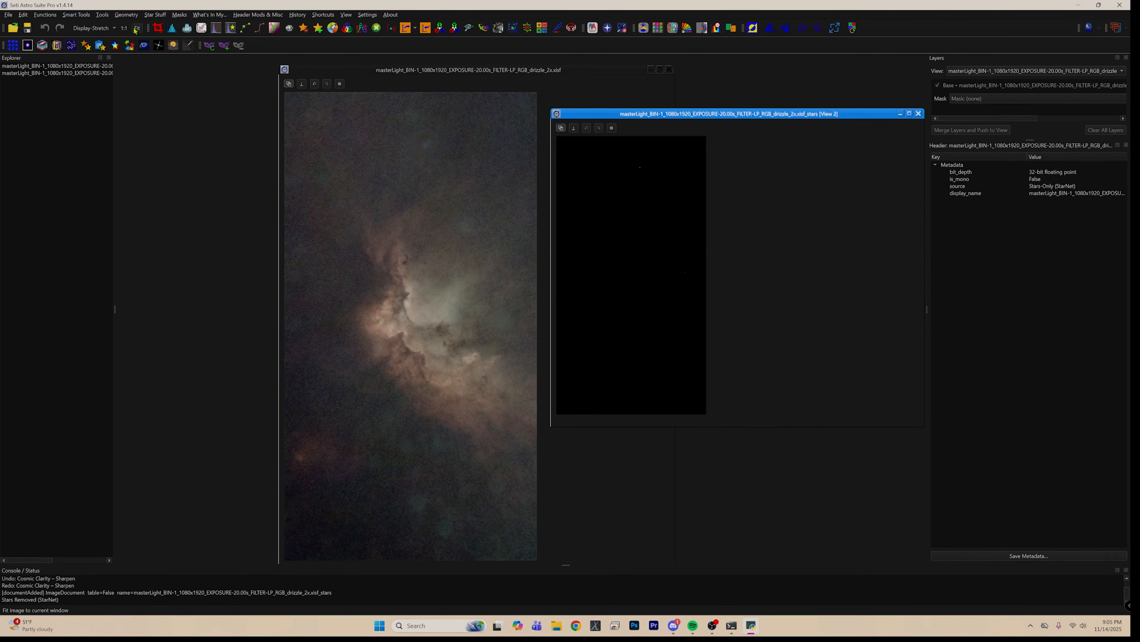
{"action": "left_click", "coordinate": [92, 28]}
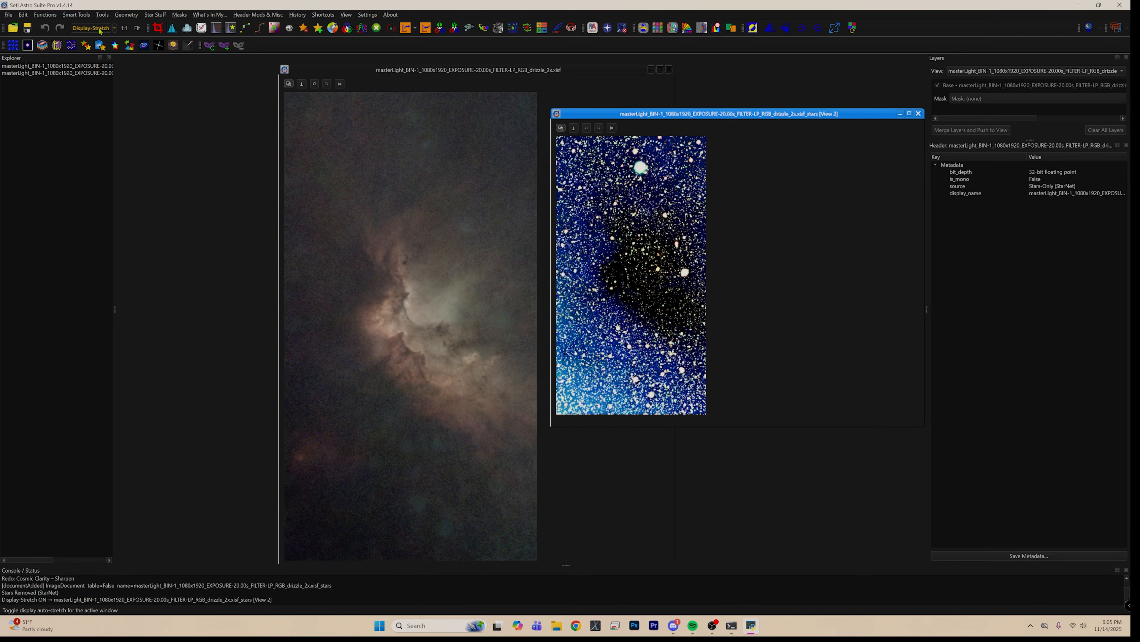
{"action": "left_click", "coordinate": [901, 114]}
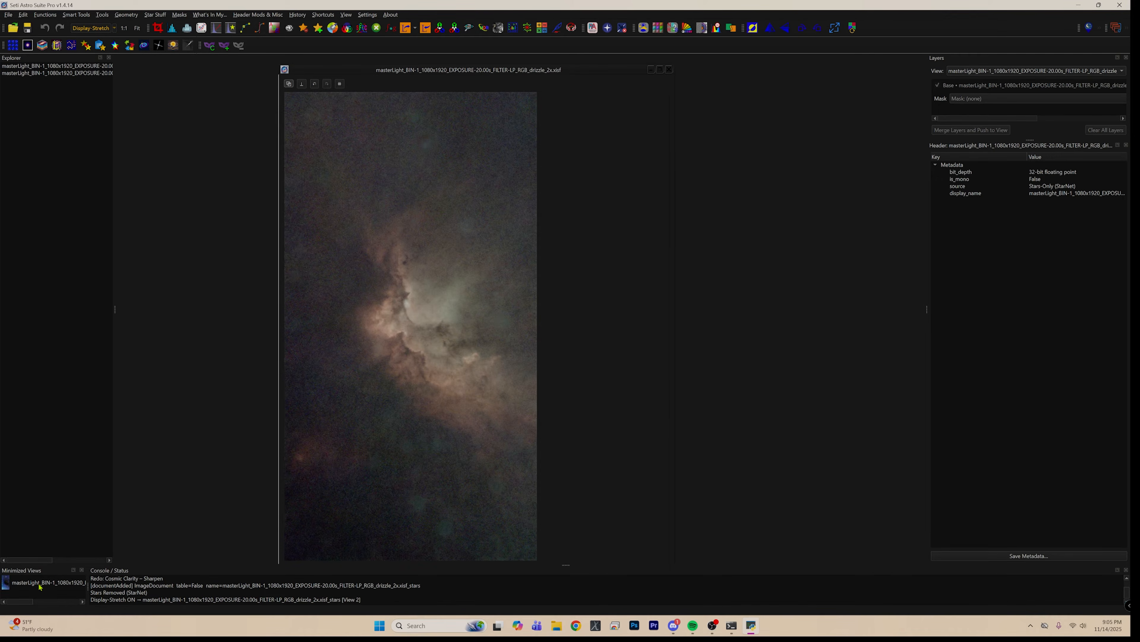
- Remove the gradient from the starless master image with GraXpert, using a smoothing of 1
{"action": "left_click", "coordinate": [421, 70]}
{"action": "left_click_drag", "start_coordinate": [421, 71], "coordinate": [357, 65]}
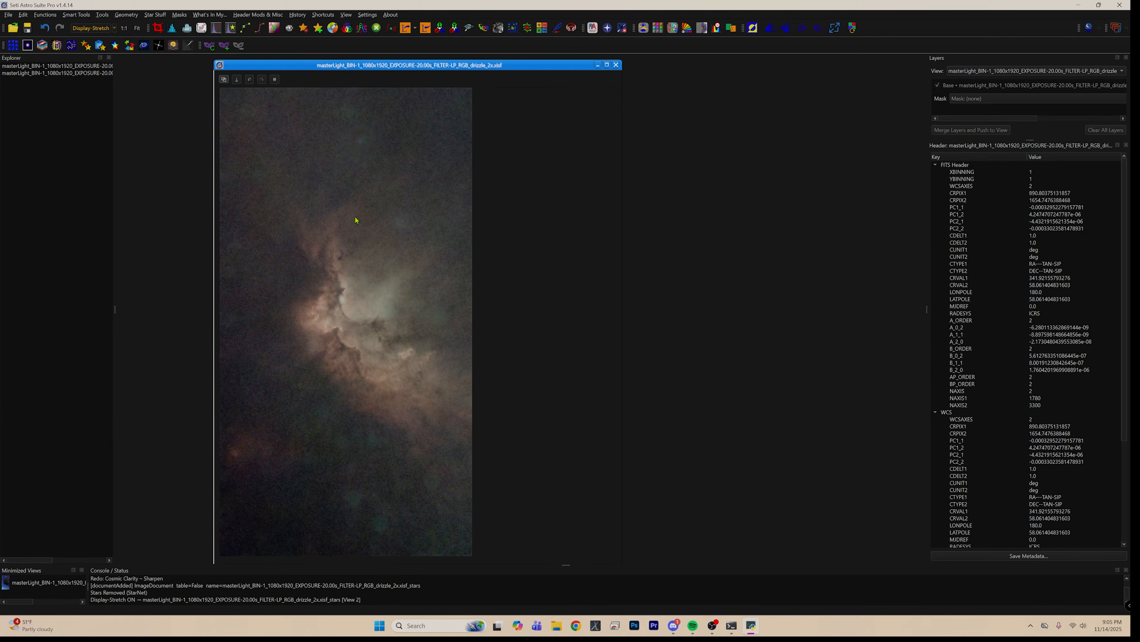
{"action": "left_click", "coordinate": [75, 14]}
{"action": "mouse_move", "coordinate": [45, 14]}
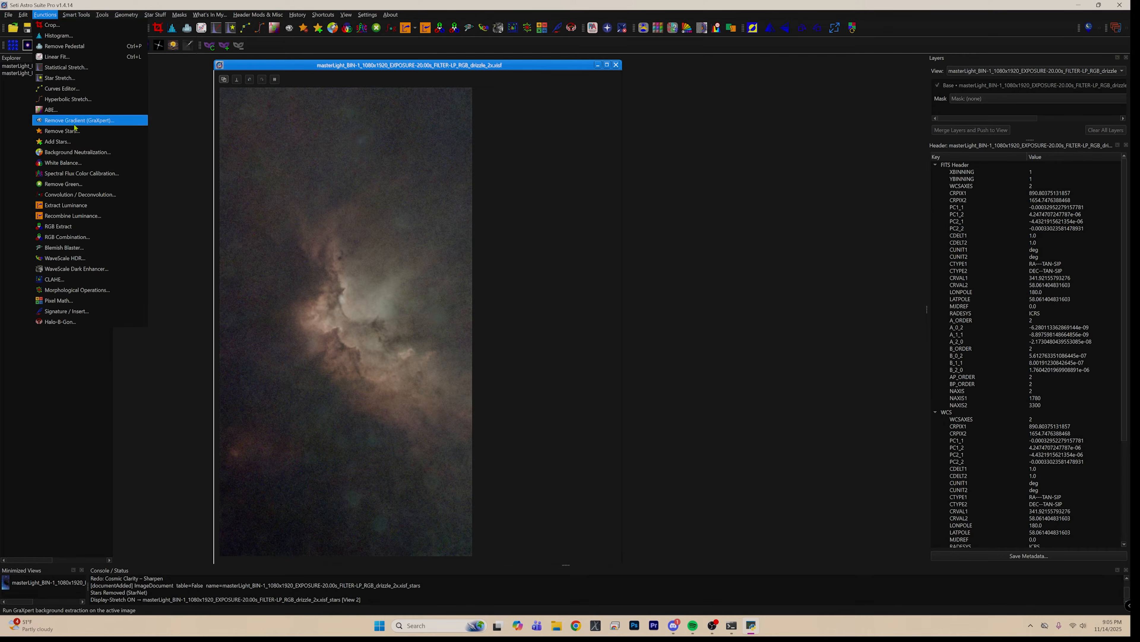
{"action": "left_click", "coordinate": [110, 122]}
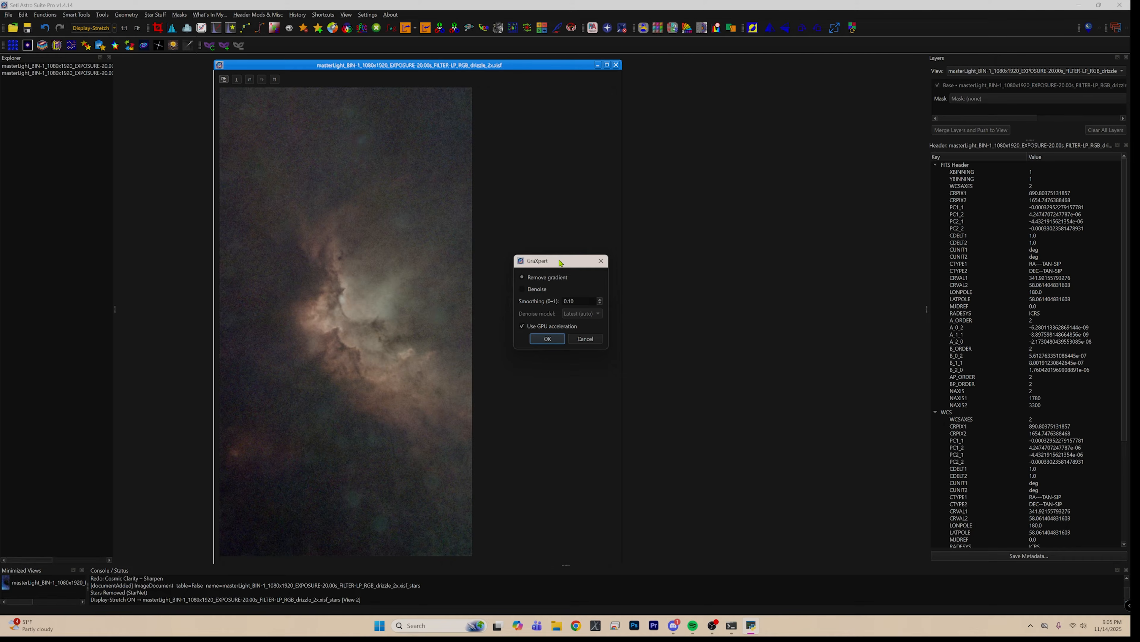
{"action": "left_click_drag", "start_coordinate": [548, 263], "coordinate": [783, 225]}
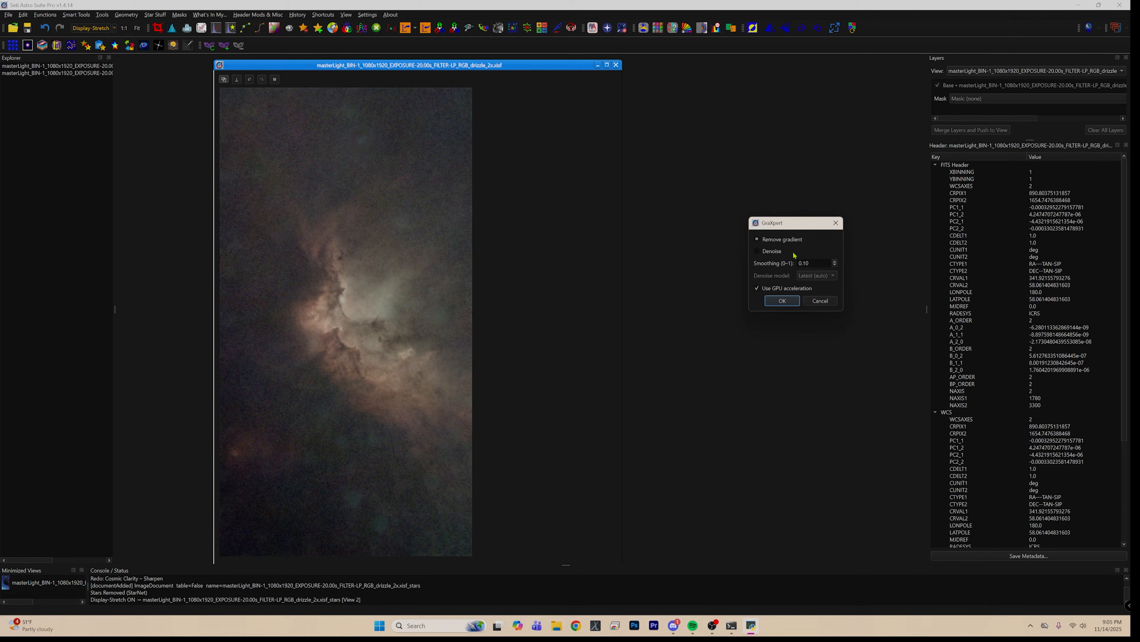
{"action": "left_click", "coordinate": [835, 263]}
{"action": "type", "text": "1"}
{"action": "key", "text": "Tab"}
{"action": "left_click", "coordinate": [785, 302]}
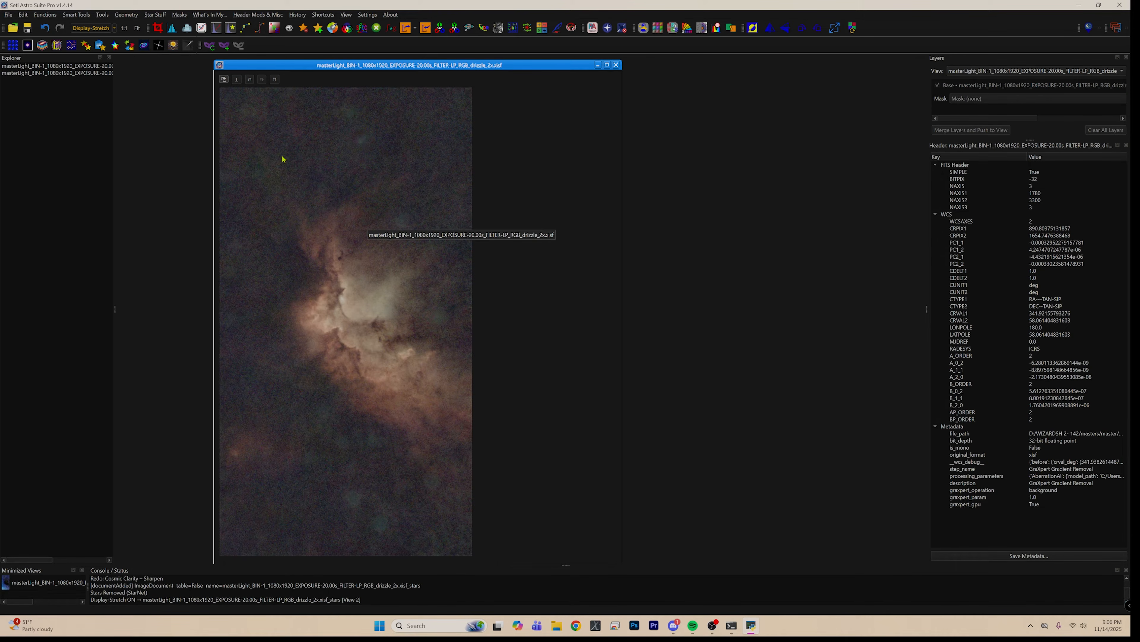
- Link the RGB channels for the display stretch, and turn the display stretch off for the starless image
{"action": "left_click", "coordinate": [114, 28]}
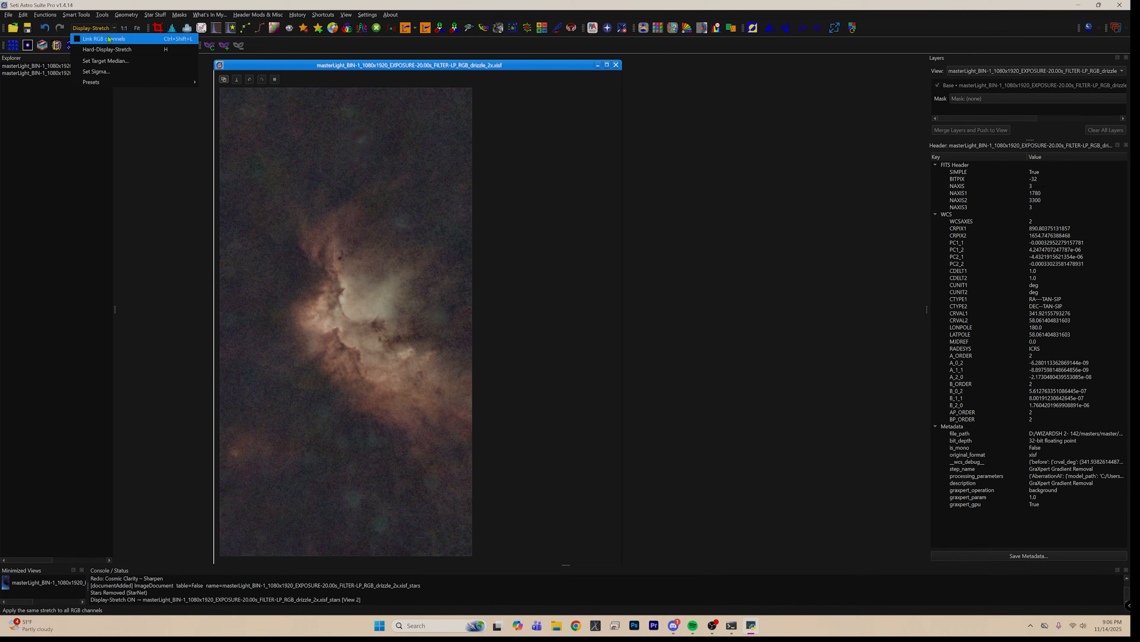
{"action": "left_click", "coordinate": [109, 39]}
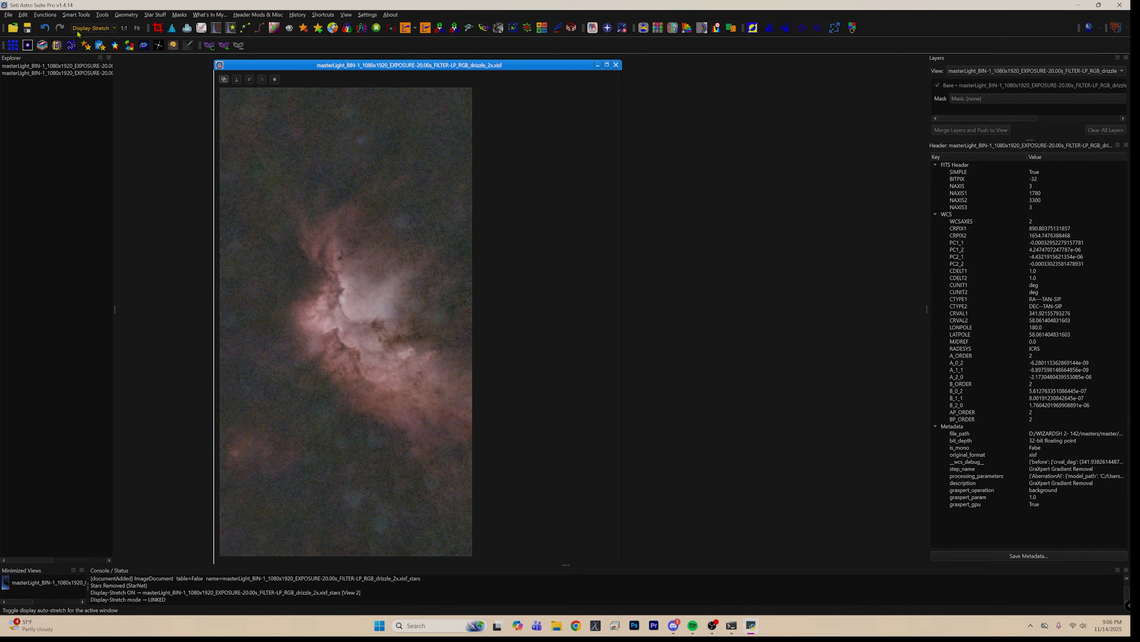
{"action": "left_click", "coordinate": [87, 30]}
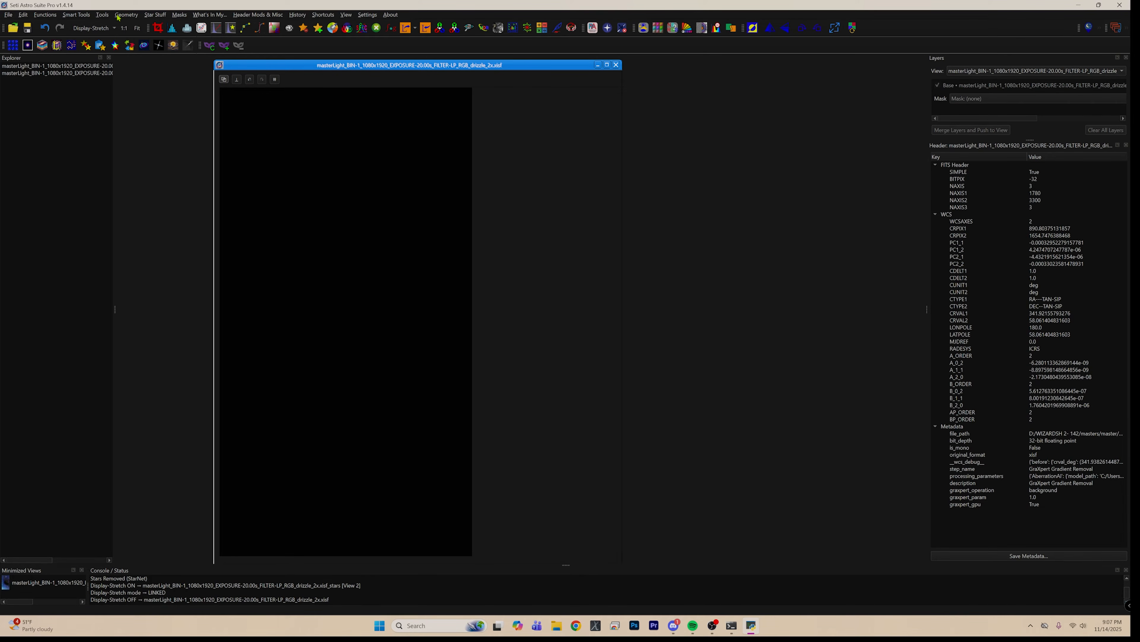
- Preview a Statistical Stretch of the starless image in an enlarged dialog, with unlinked channels and a target median of 0.250
{"action": "left_click", "coordinate": [45, 16]}
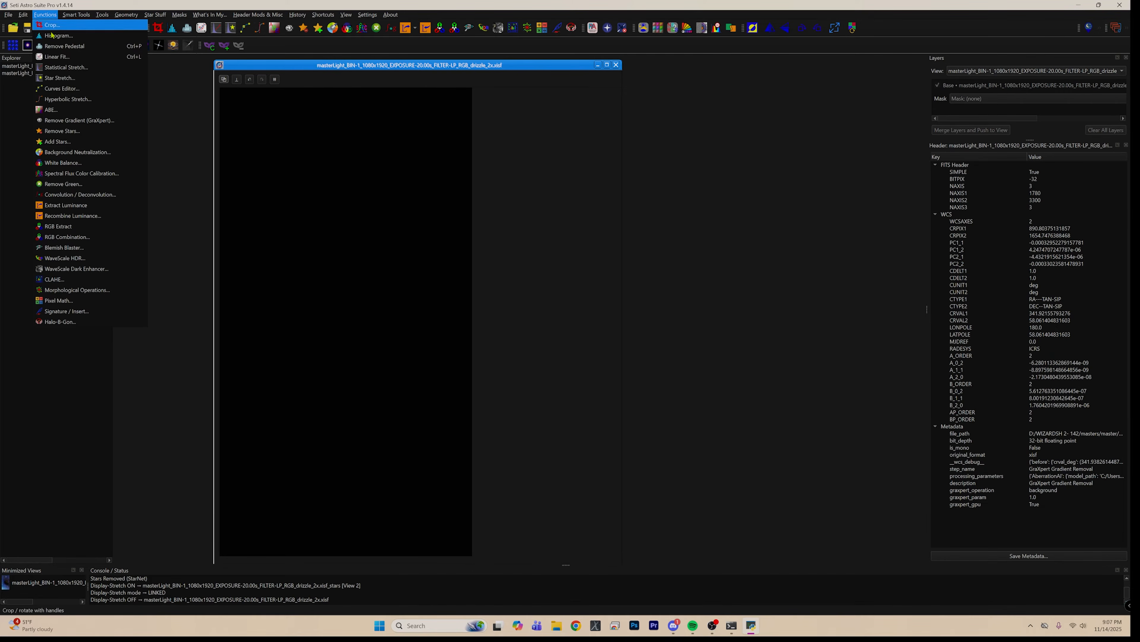
{"action": "left_click", "coordinate": [100, 67]}
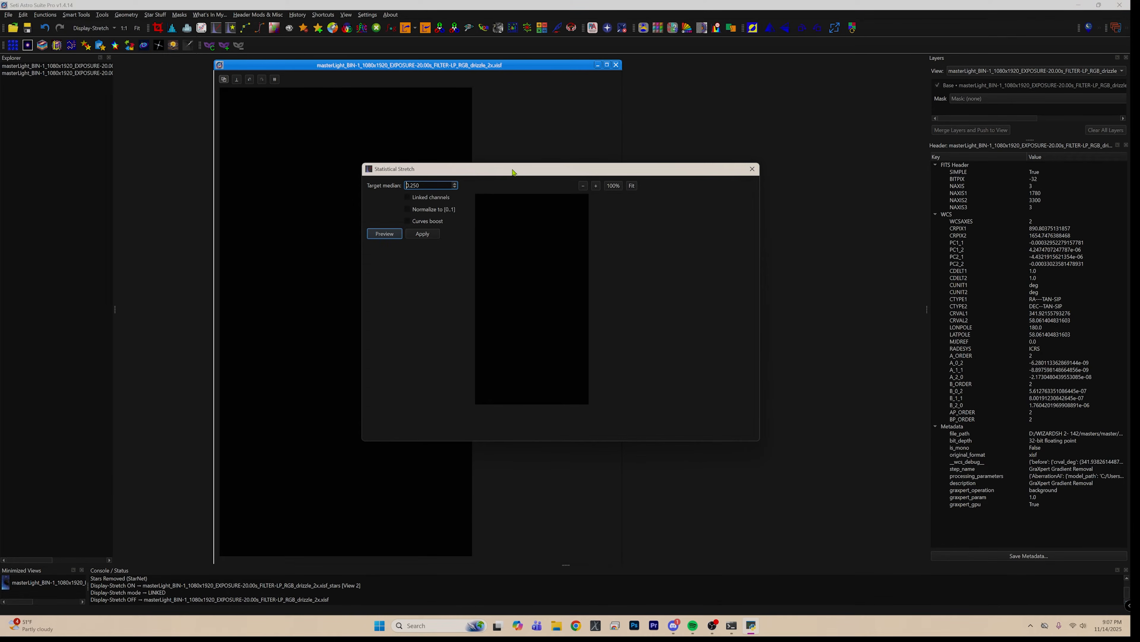
{"action": "left_click_drag", "start_coordinate": [511, 167], "coordinate": [667, 136]}
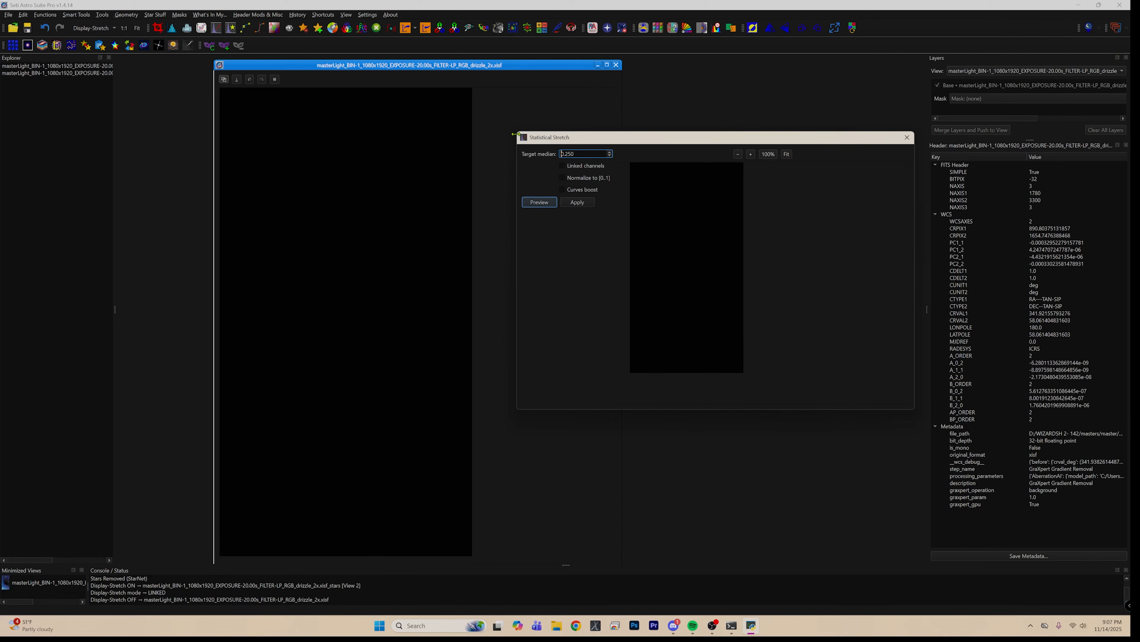
{"action": "left_click_drag", "start_coordinate": [518, 134], "coordinate": [370, 55]}
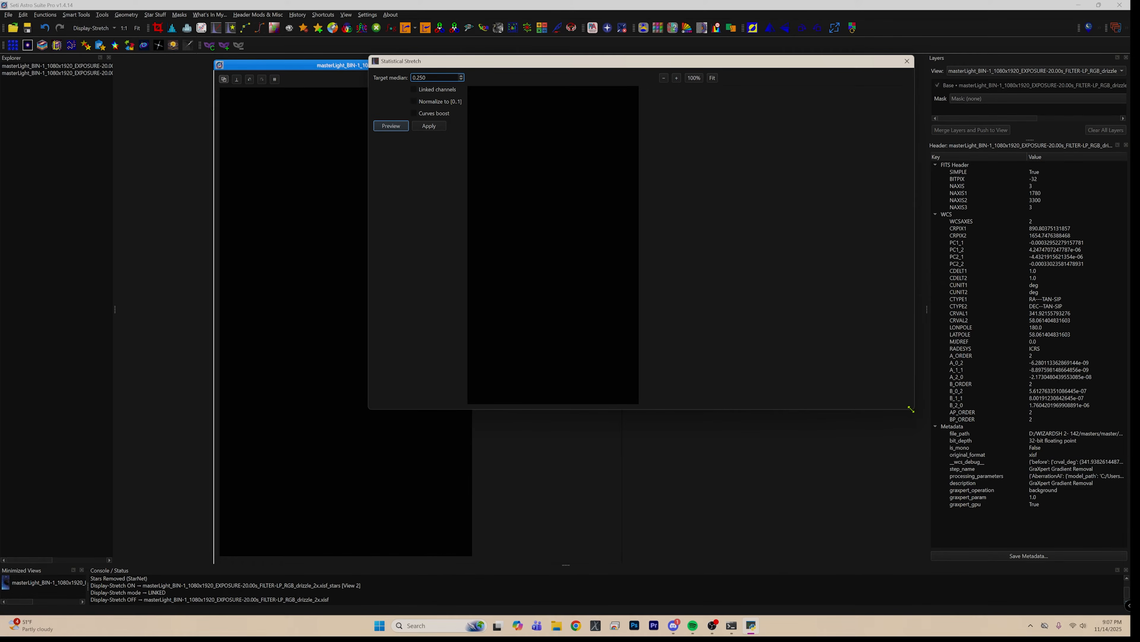
{"action": "left_click_drag", "start_coordinate": [913, 411], "coordinate": [1080, 577]}
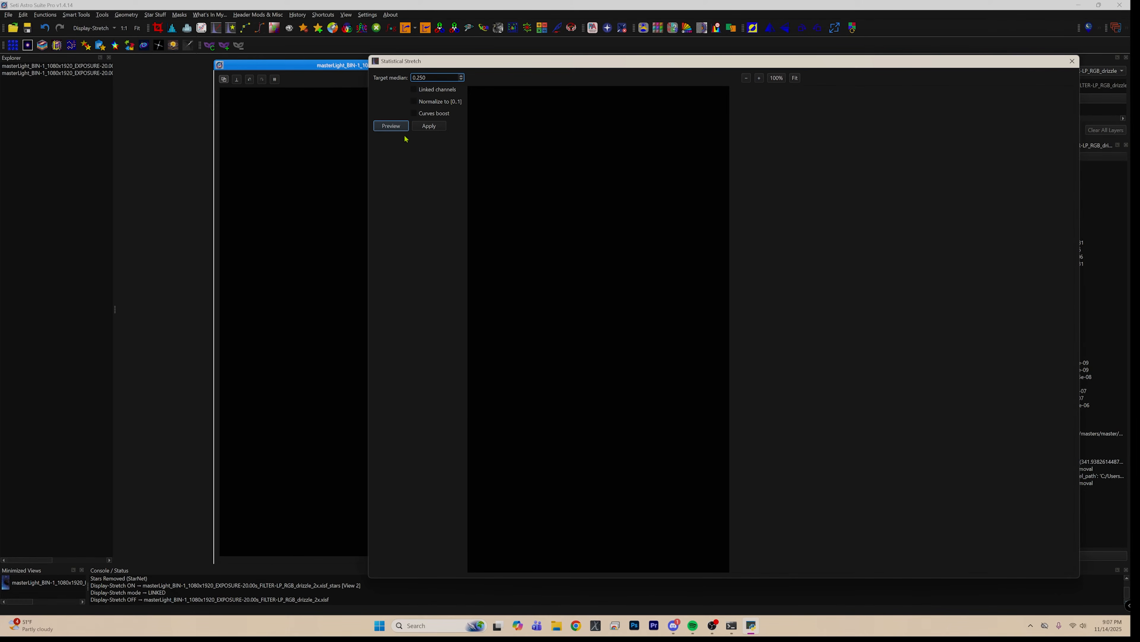
{"action": "left_click", "coordinate": [388, 128]}
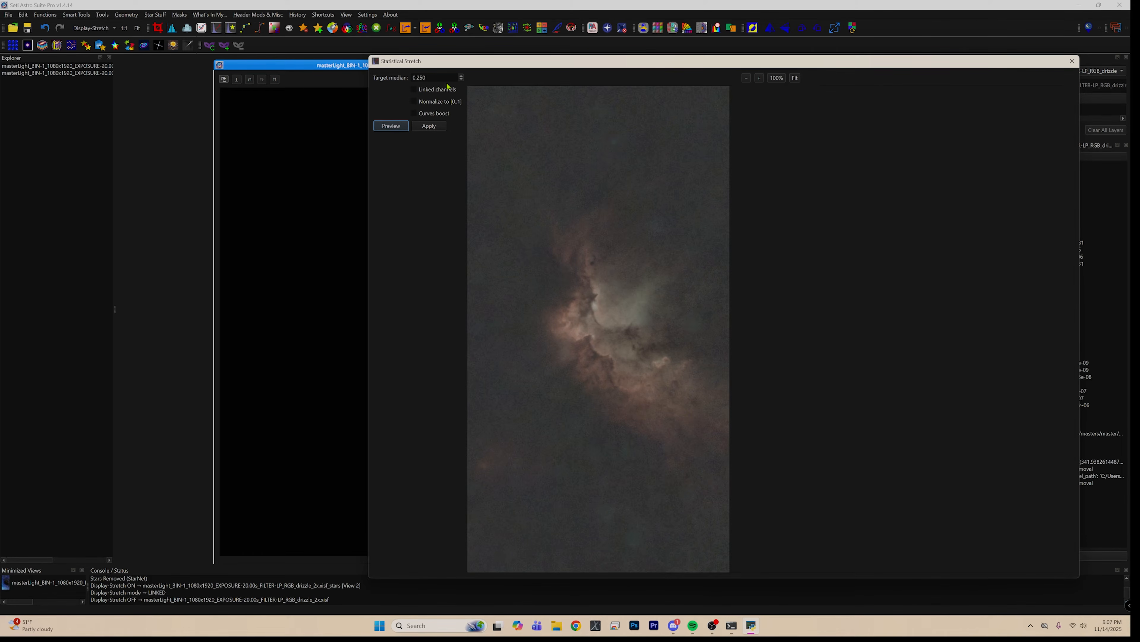
- Preview the Statistical Stretch at a target median of 0.200, unlinked and with linked channels, and close it without applying
{"action": "left_click", "coordinate": [461, 80]}
{"action": "left_click", "coordinate": [391, 126]}
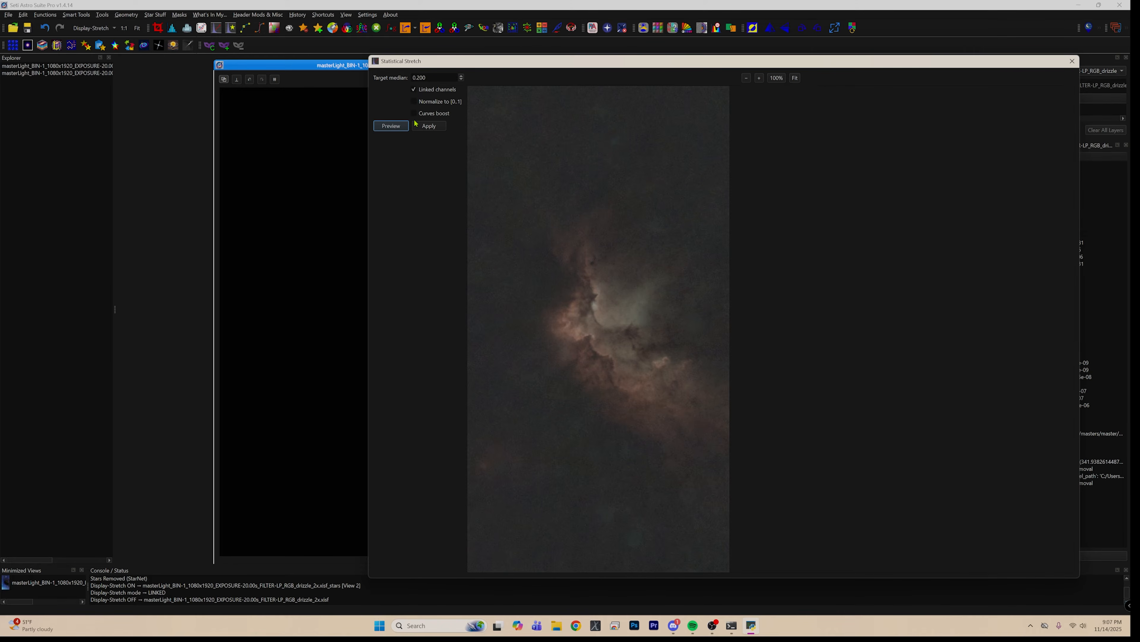
{"action": "left_click", "coordinate": [391, 127]}
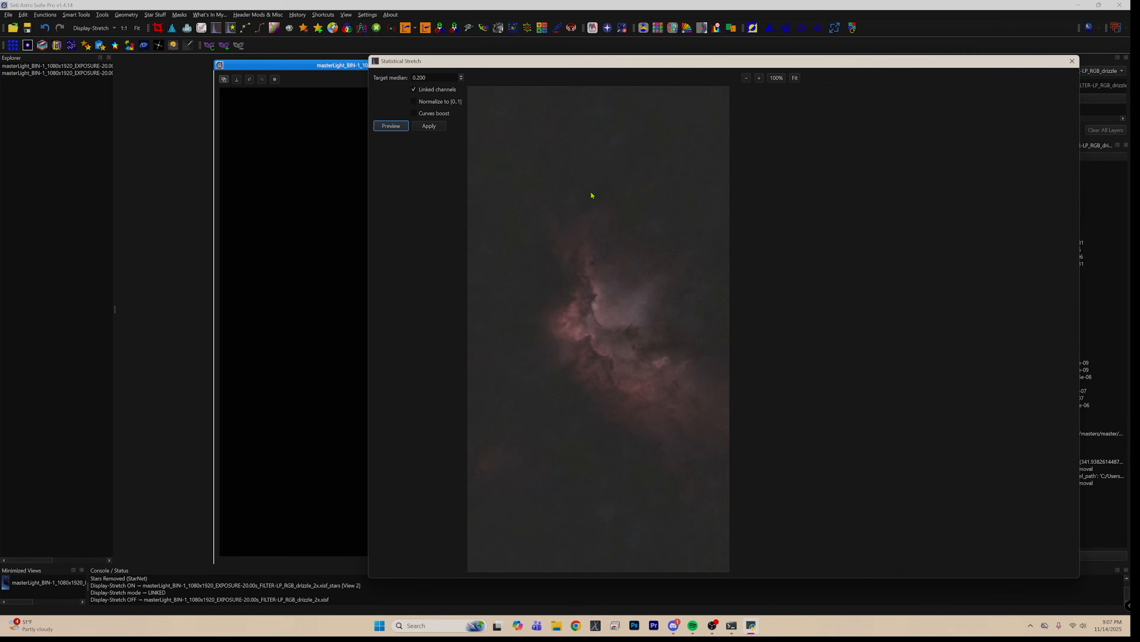
{"action": "left_click", "coordinate": [1072, 62]}
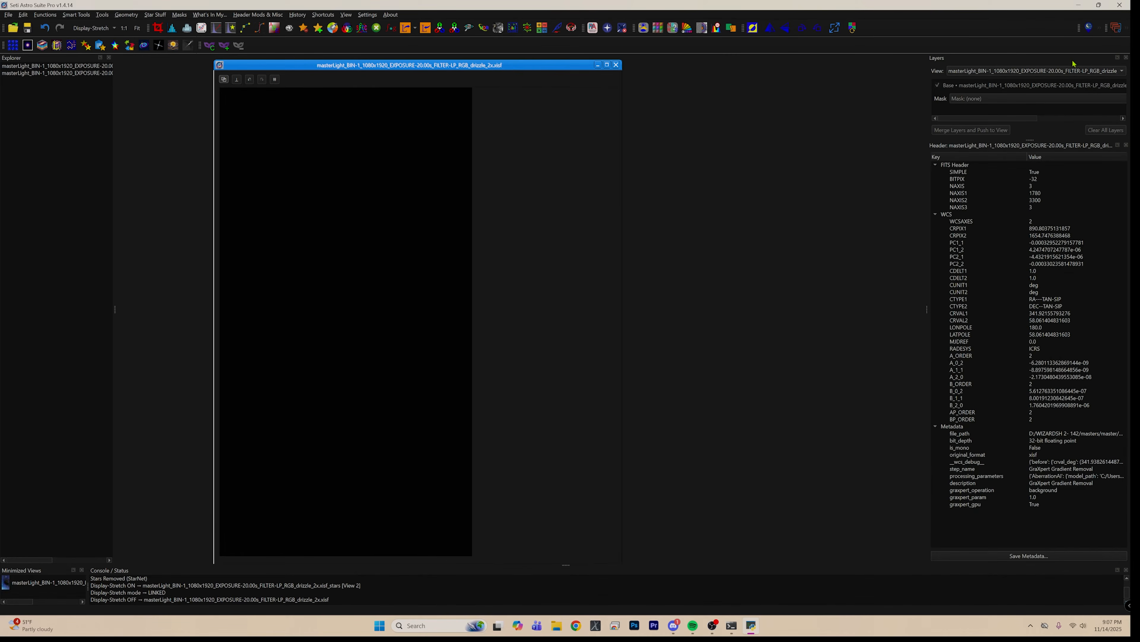
- Load the starless master view as OSC1 (Ha/OIII) in the Perfect Palette Picker and create the palettes
{"action": "left_click", "coordinate": [45, 15]}
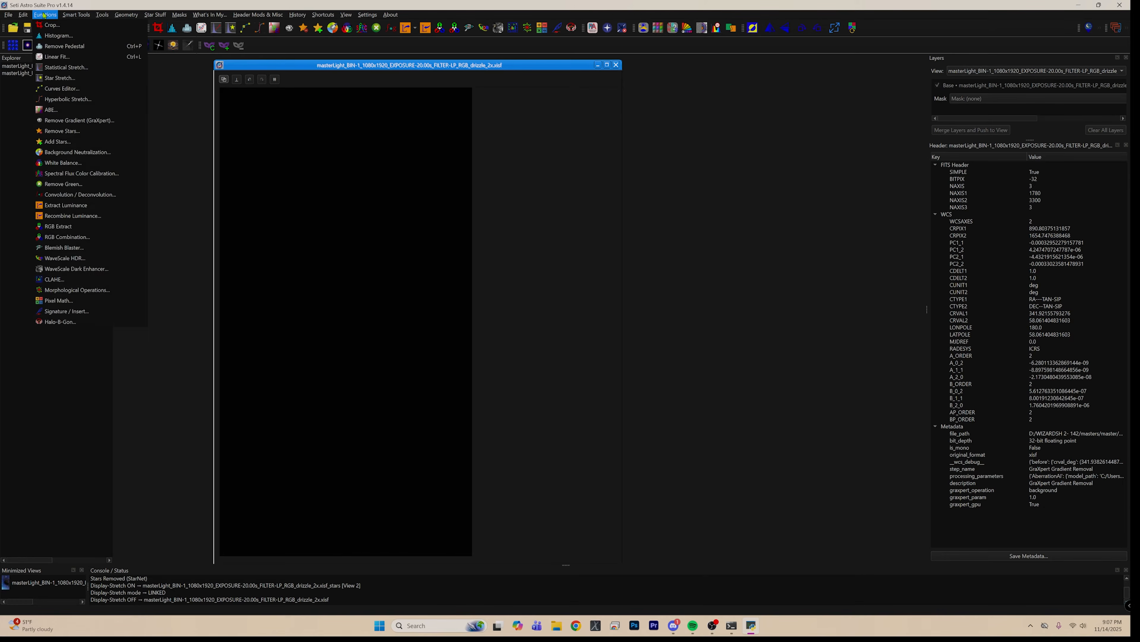
{"action": "mouse_move", "coordinate": [77, 15]}
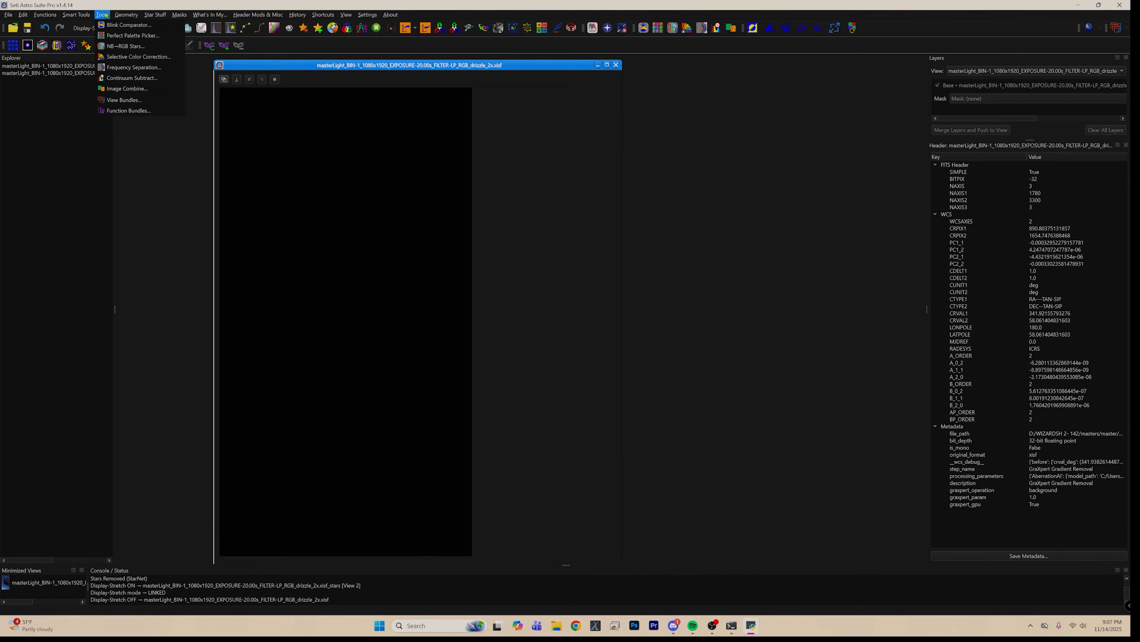
{"action": "left_click", "coordinate": [133, 36]}
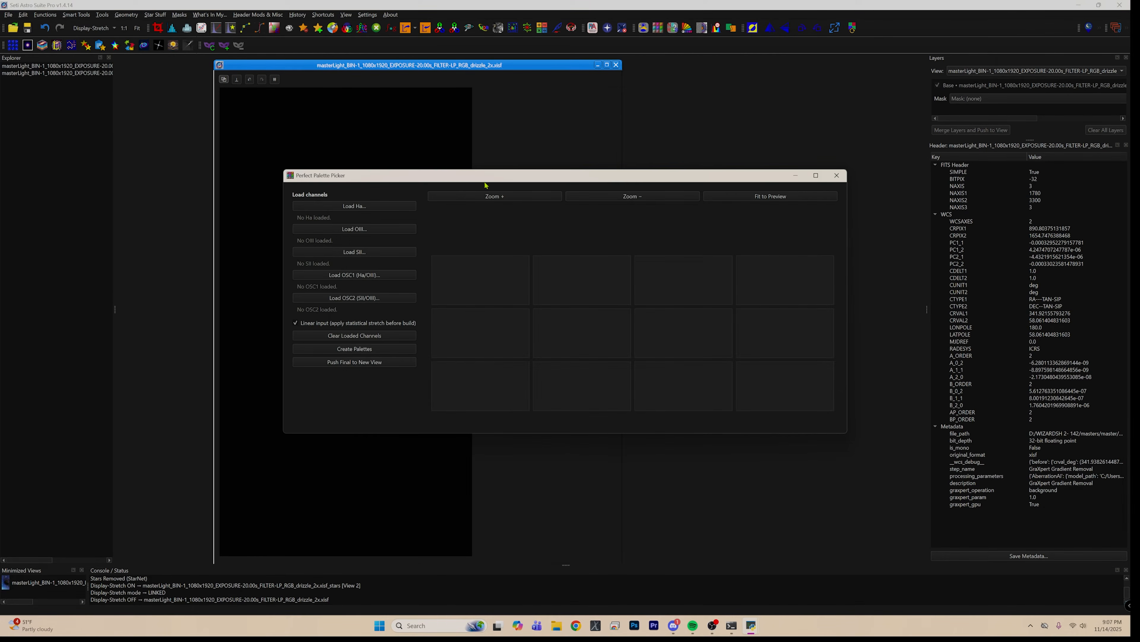
{"action": "left_click_drag", "start_coordinate": [485, 184], "coordinate": [572, 158]}
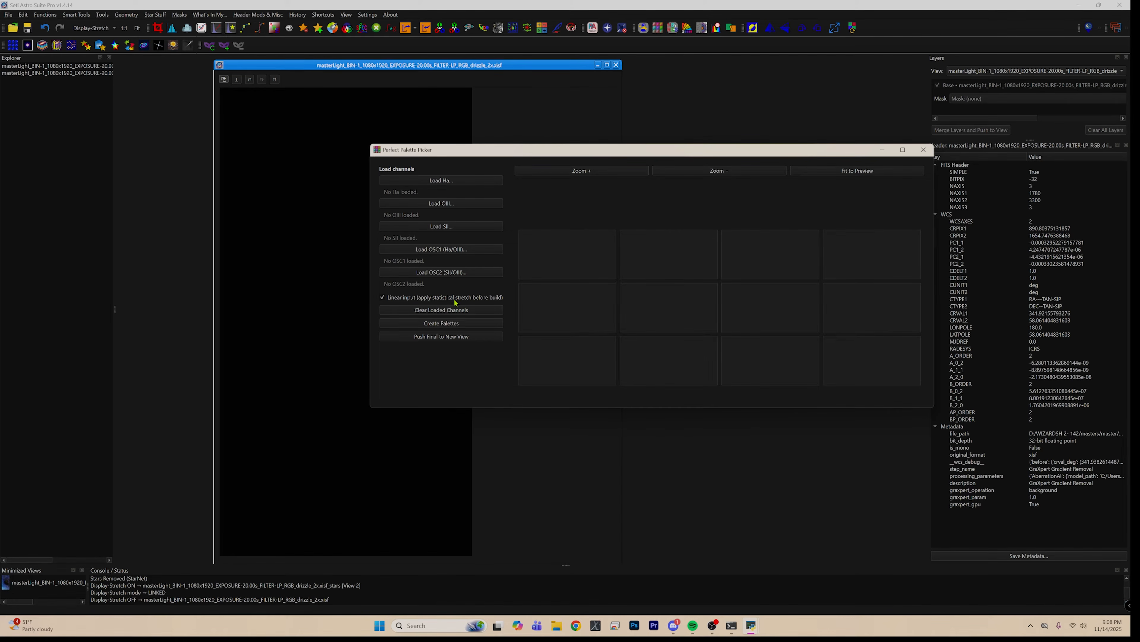
{"action": "left_click", "coordinate": [441, 249]}
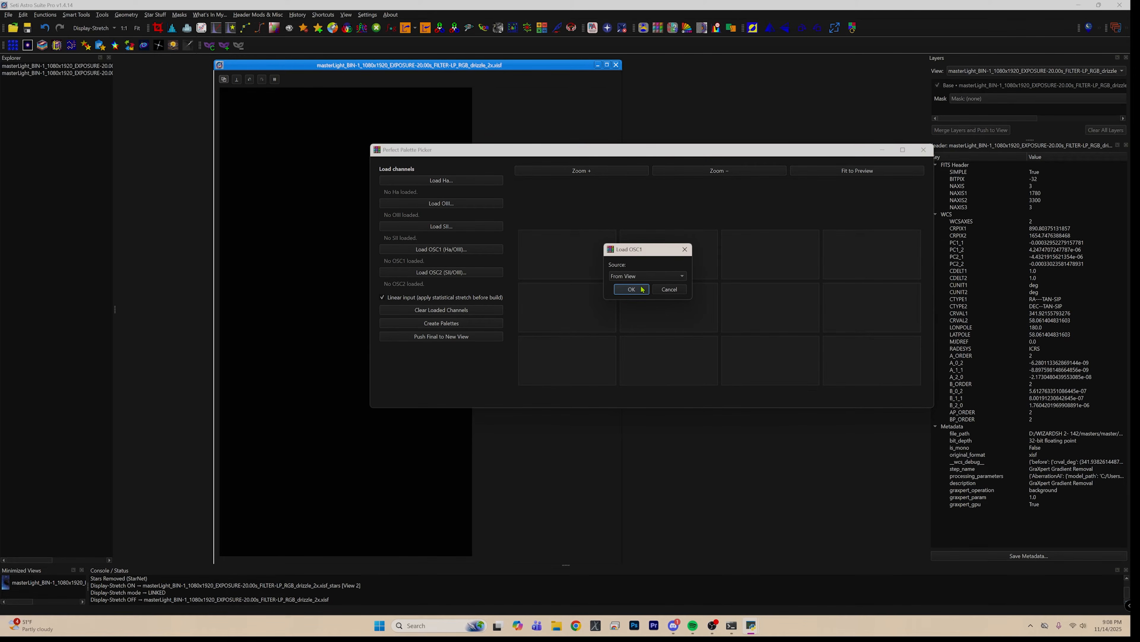
{"action": "left_click", "coordinate": [642, 289]}
{"action": "left_click", "coordinate": [733, 278]}
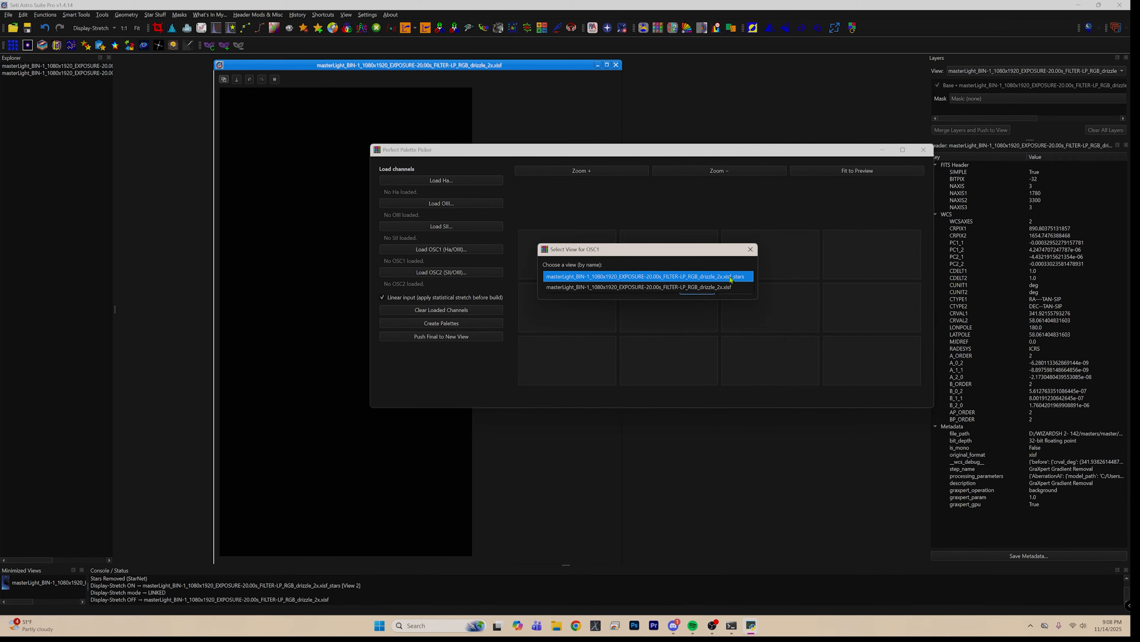
{"action": "left_click", "coordinate": [733, 287]}
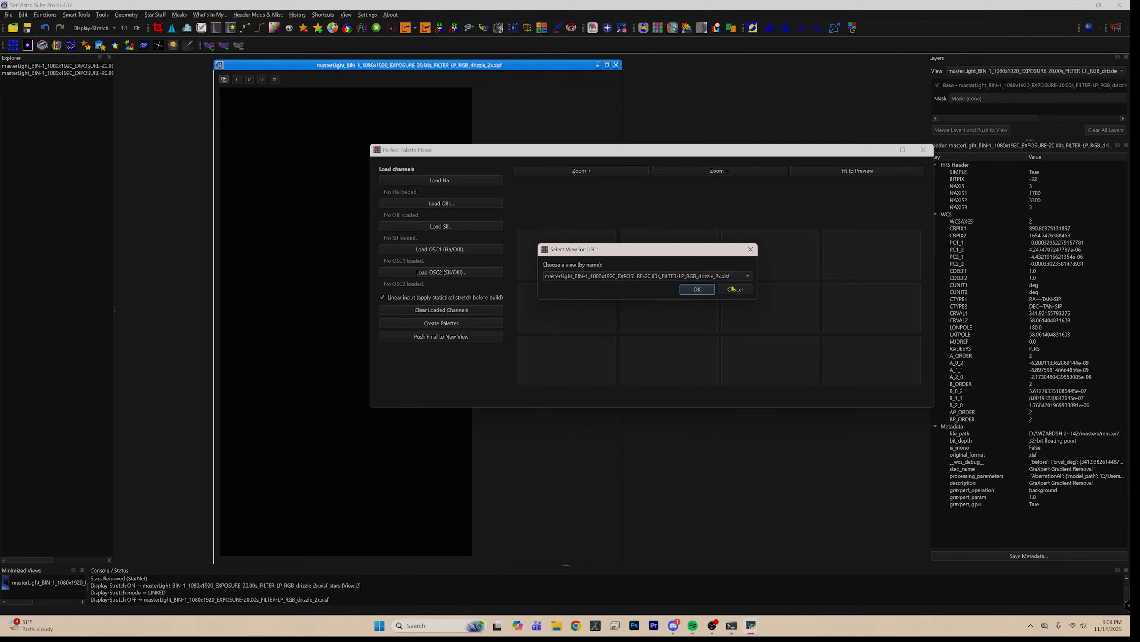
{"action": "left_click", "coordinate": [695, 290]}
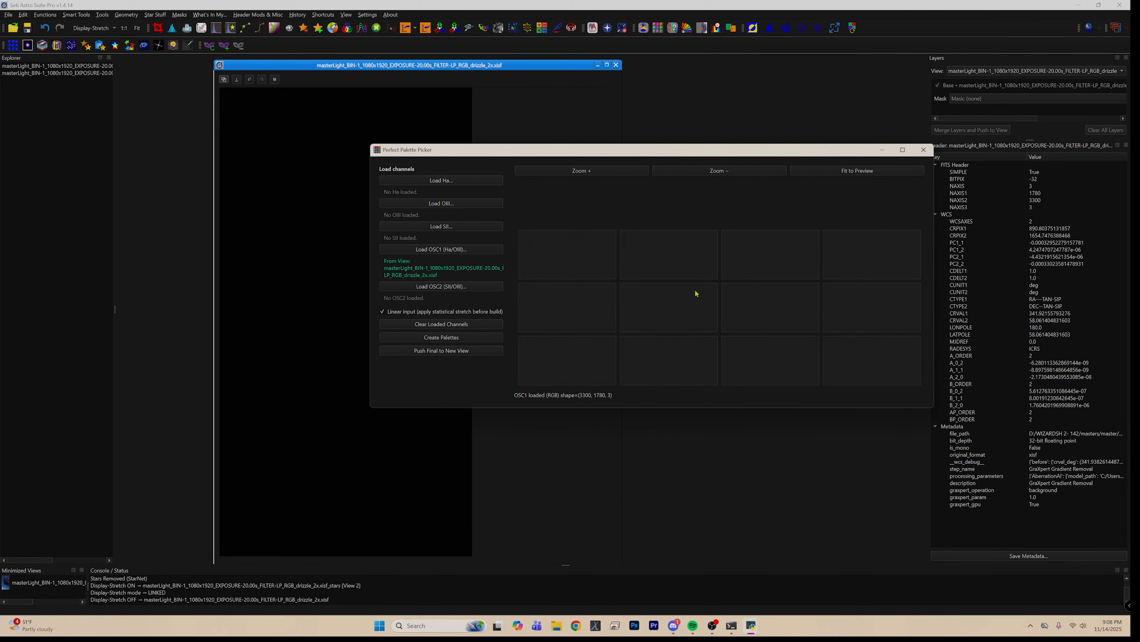
{"action": "left_click", "coordinate": [466, 337]}
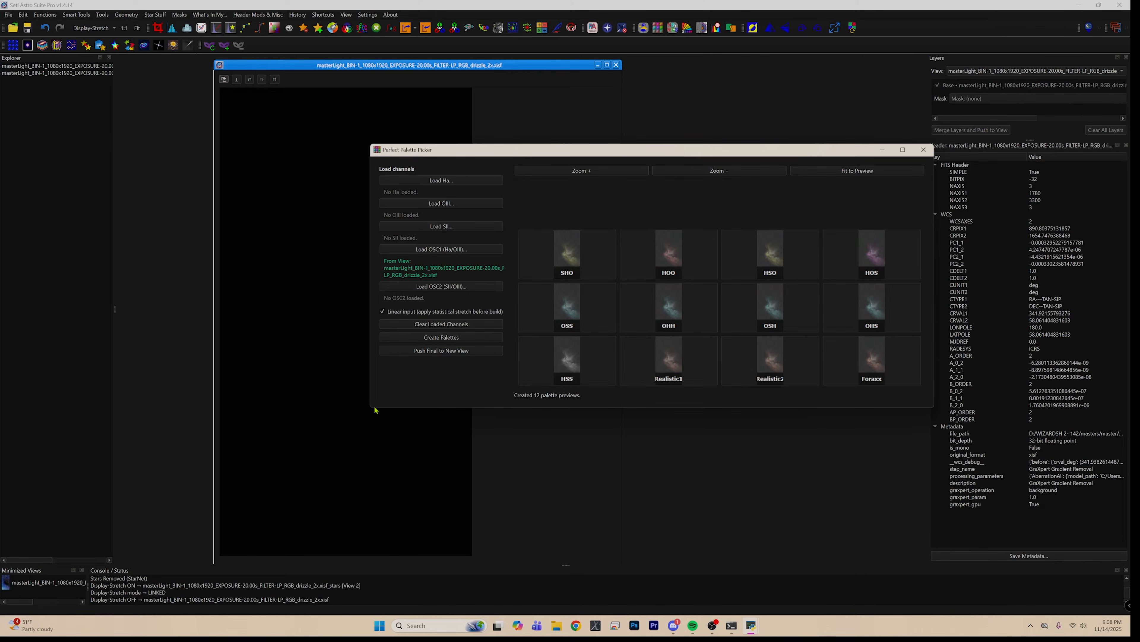
- Enlarge the Perfect Palette Picker and preview the HOO palette on the nebula
{"action": "left_click_drag", "start_coordinate": [371, 408], "coordinate": [271, 498]}
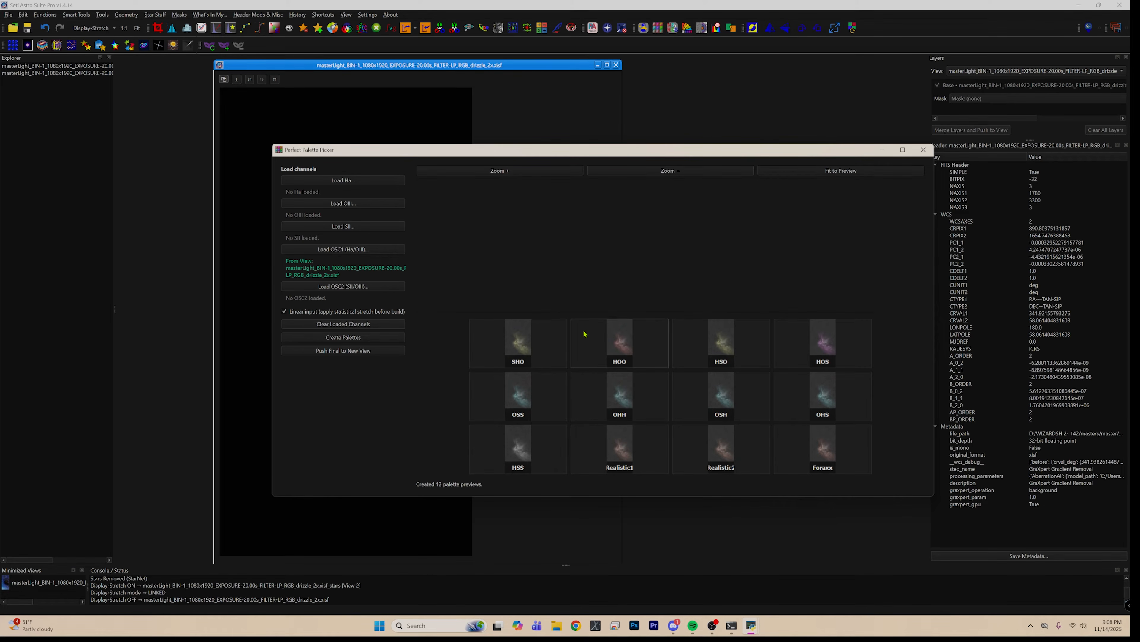
{"action": "left_click", "coordinate": [621, 347]}
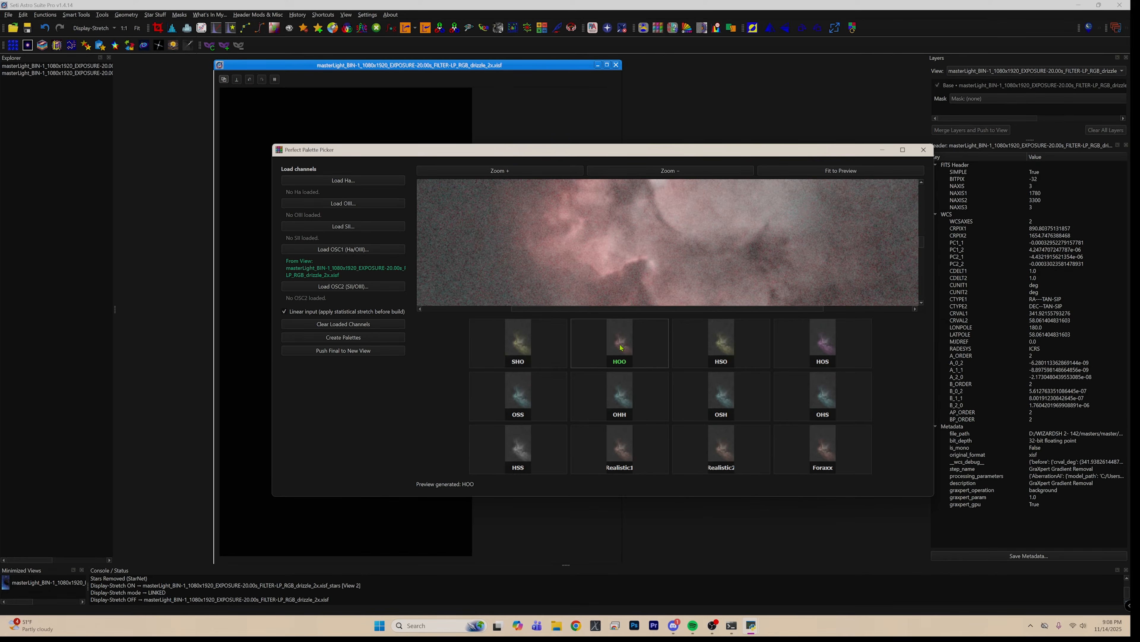
{"action": "left_click", "coordinate": [659, 174]}
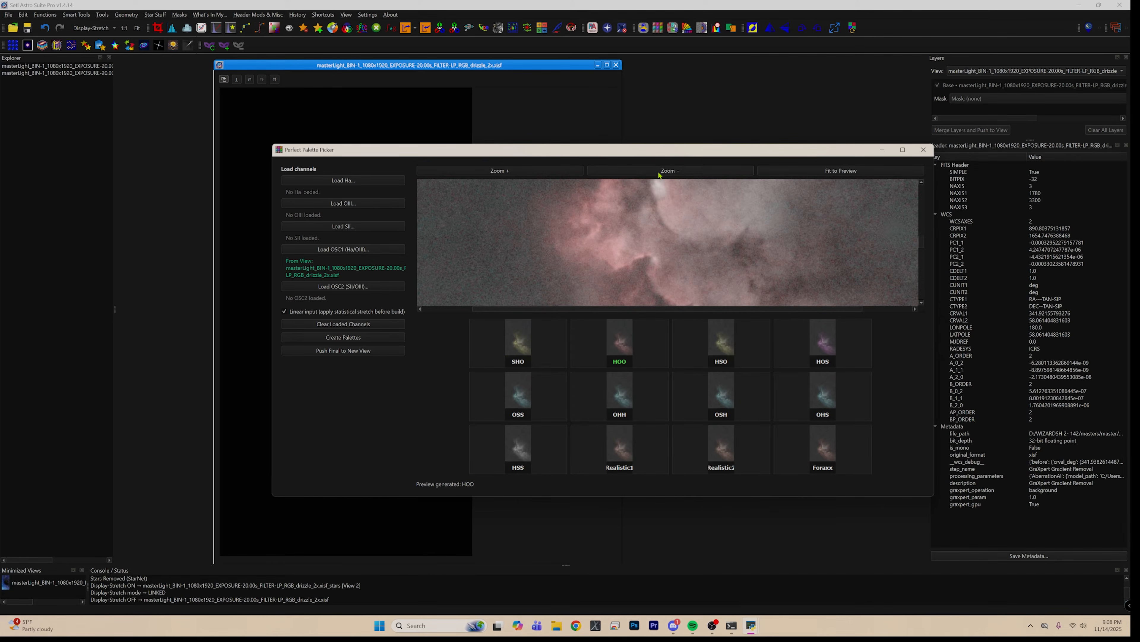
{"action": "left_click", "coordinate": [658, 174]}
{"action": "left_click", "coordinate": [659, 175]}
{"action": "left_click", "coordinate": [659, 175]}
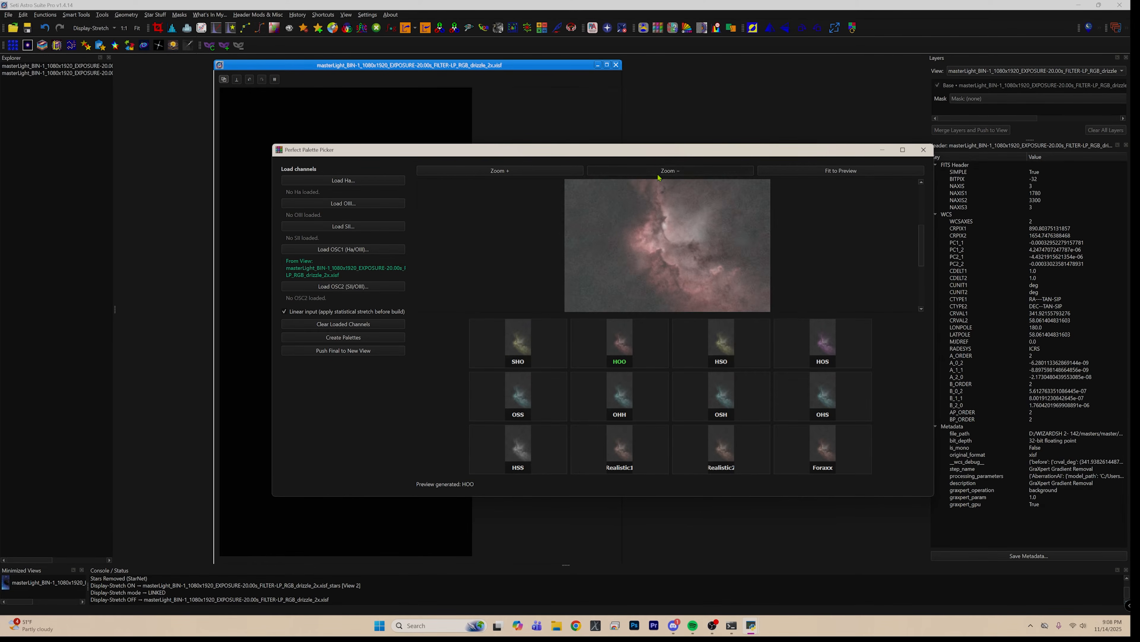
{"action": "left_click", "coordinate": [659, 175]}
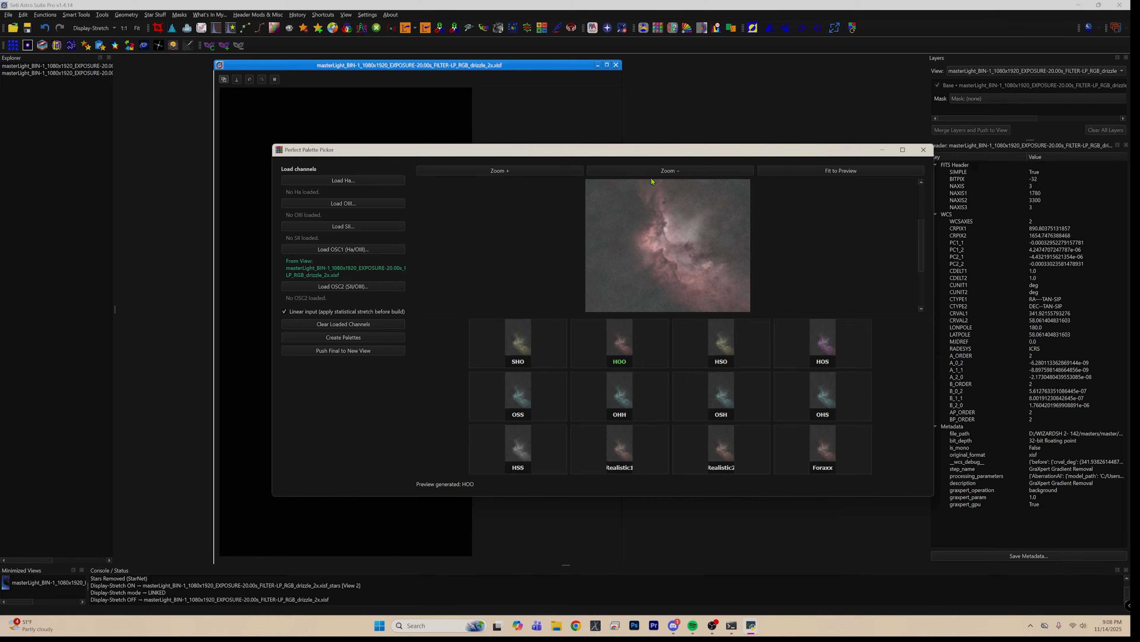
- Preview the Foraxx palette on the nebula at a reduced zoom
{"action": "left_click", "coordinate": [829, 446]}
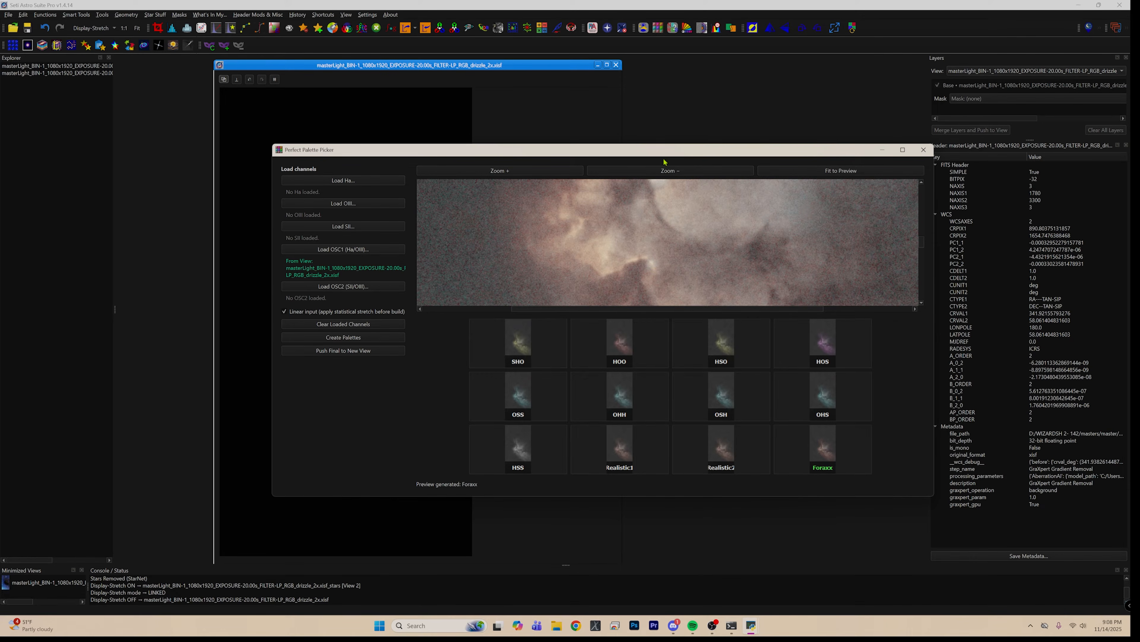
{"action": "left_click", "coordinate": [669, 172]}
{"action": "left_click", "coordinate": [669, 172]}
{"action": "left_click", "coordinate": [670, 173]}
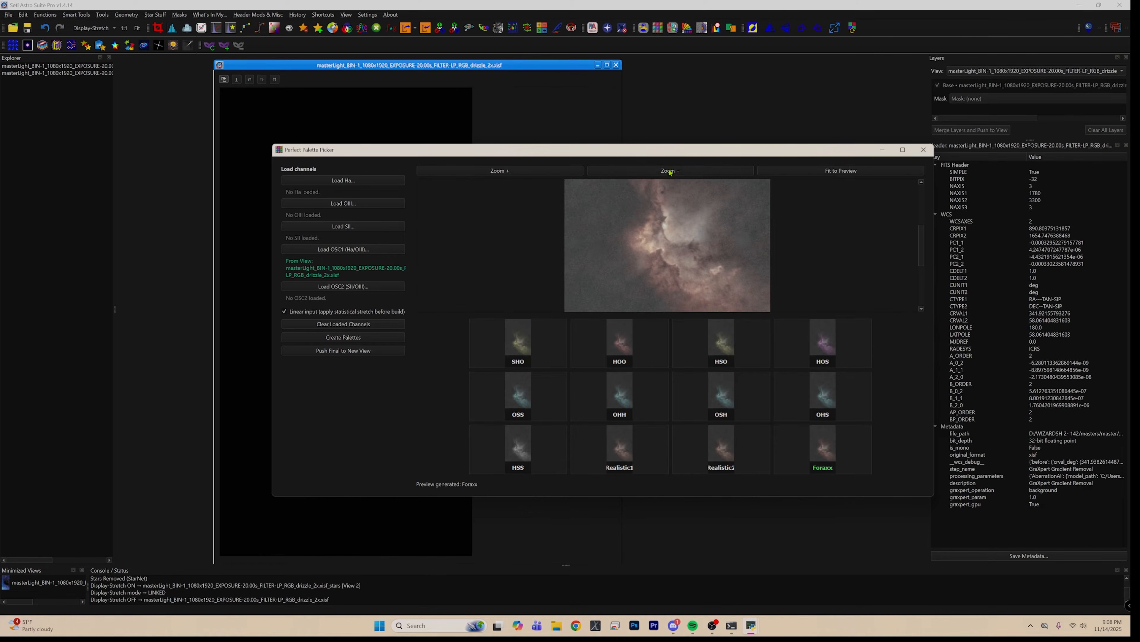
{"action": "left_click", "coordinate": [670, 173]}
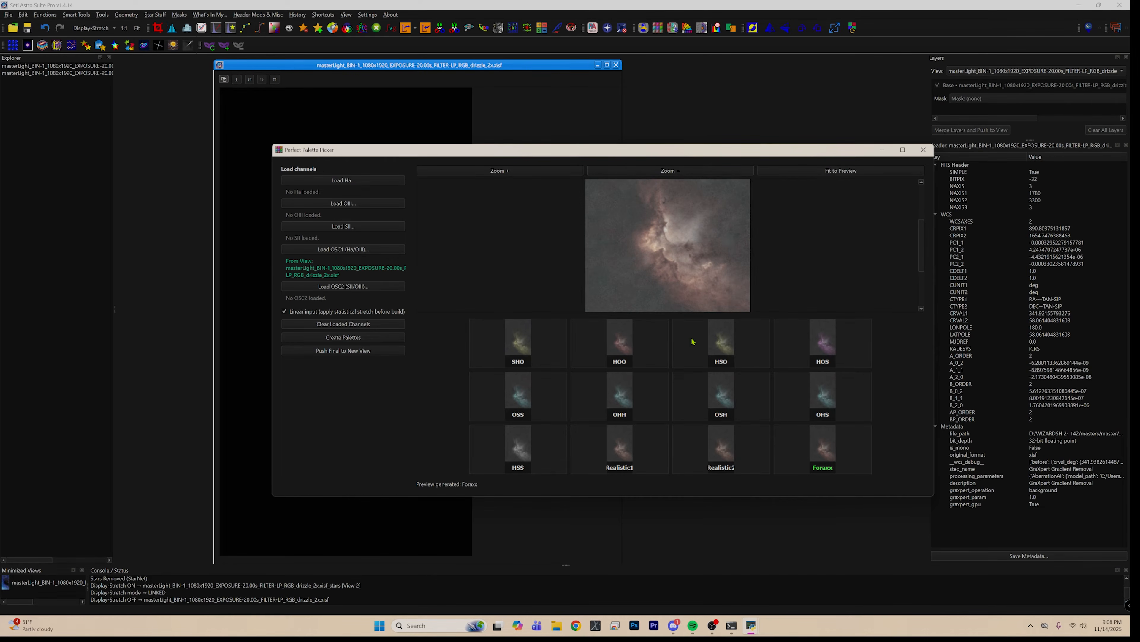
- Preview the Realistic2 palette on the nebula at a reduced zoom
{"action": "left_click", "coordinate": [725, 438]}
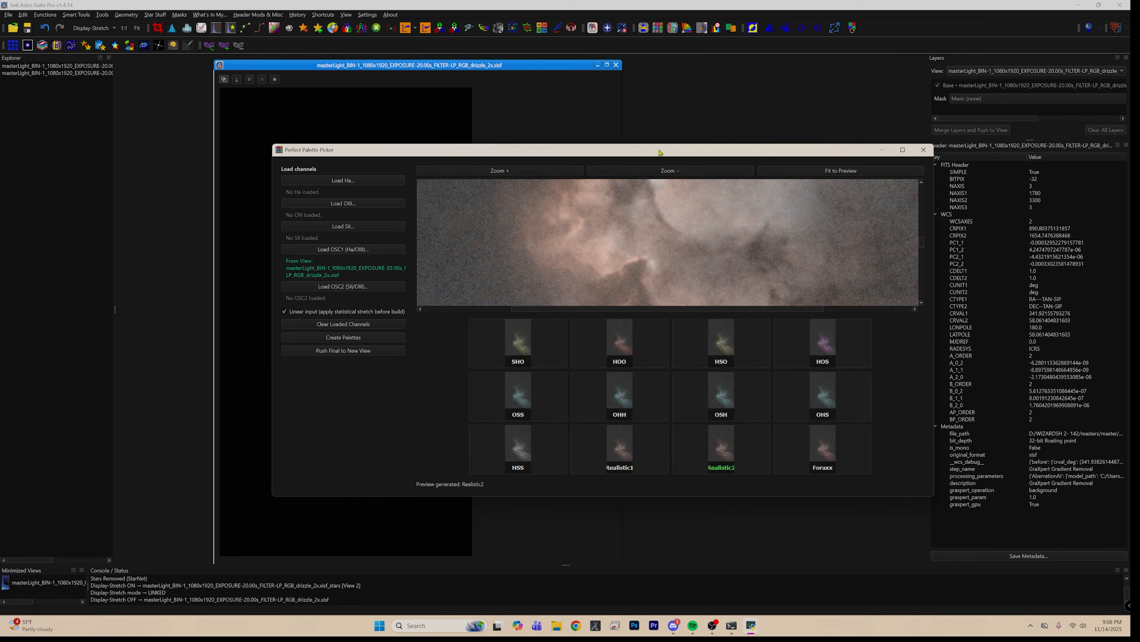
{"action": "left_click", "coordinate": [667, 173]}
{"action": "left_click", "coordinate": [668, 173]}
{"action": "left_click", "coordinate": [668, 173]}
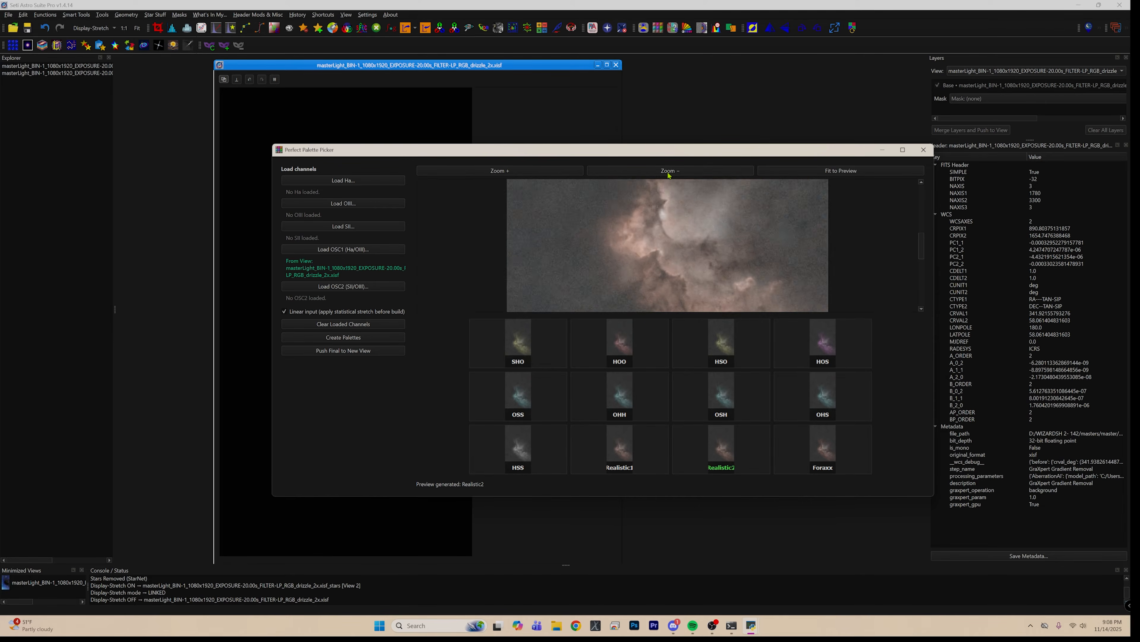
{"action": "left_click", "coordinate": [668, 174]}
{"action": "left_click", "coordinate": [668, 173]}
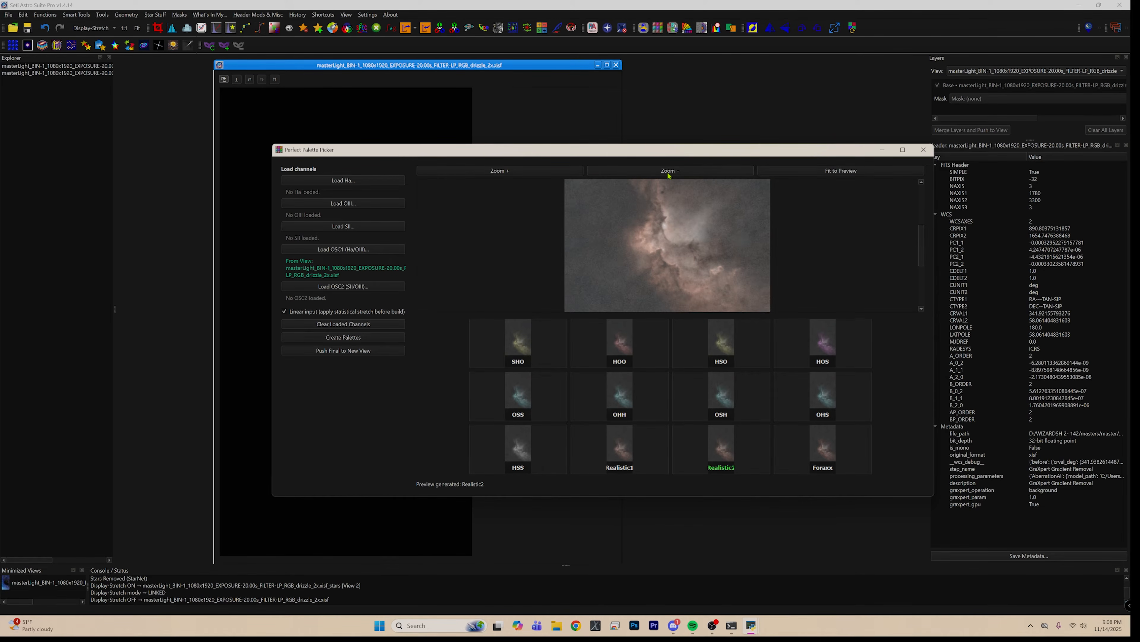
- Switch the palette back to HOO and view the nebula at a reduced zoom
{"action": "left_click", "coordinate": [630, 352]}
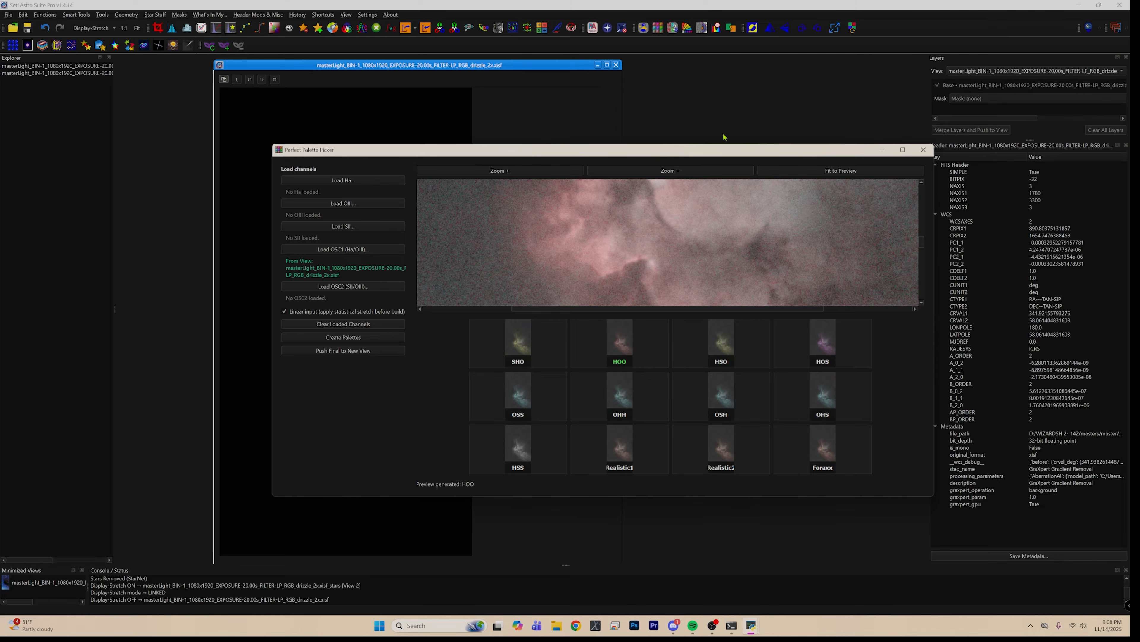
{"action": "left_click", "coordinate": [668, 171]}
{"action": "left_click", "coordinate": [668, 171]}
{"action": "left_click", "coordinate": [669, 171]}
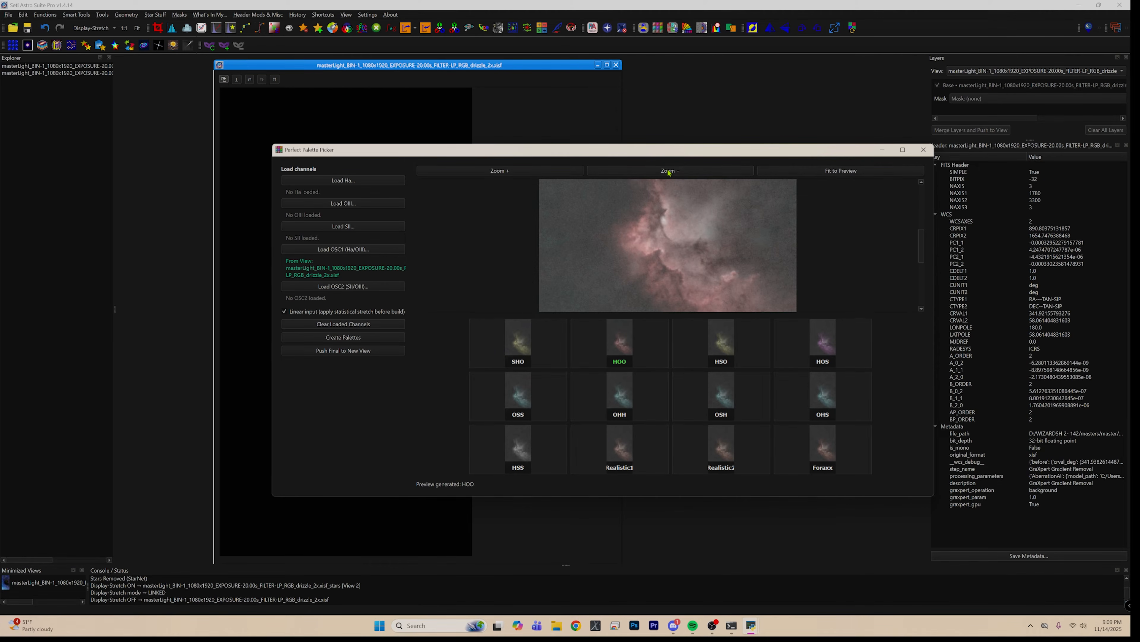
{"action": "left_click", "coordinate": [669, 171]}
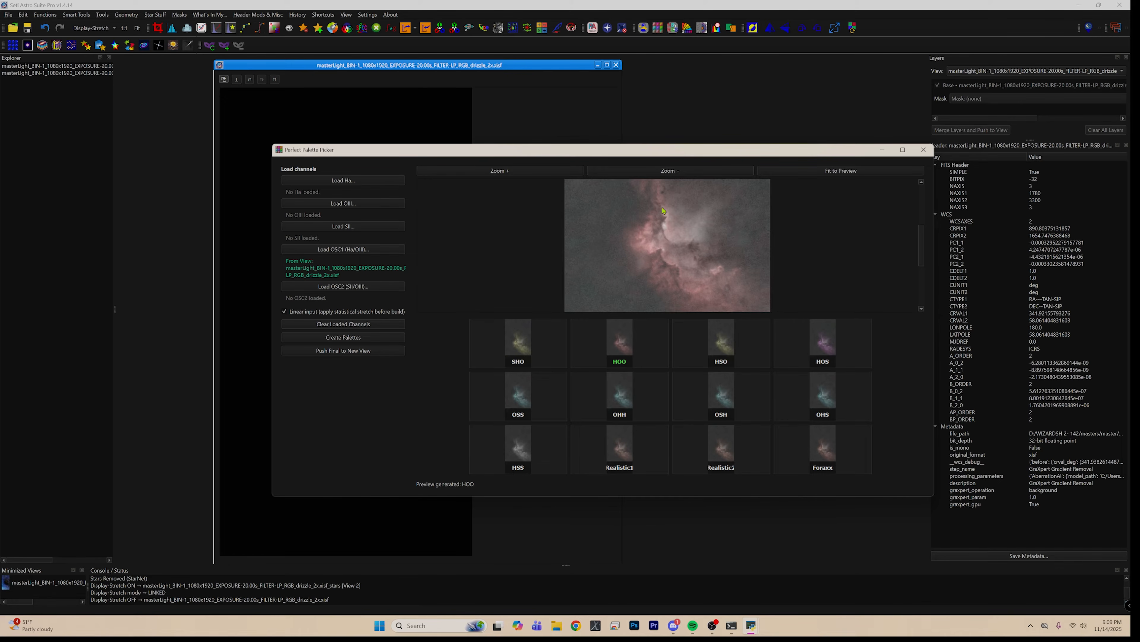
{"action": "left_click", "coordinate": [660, 172]}
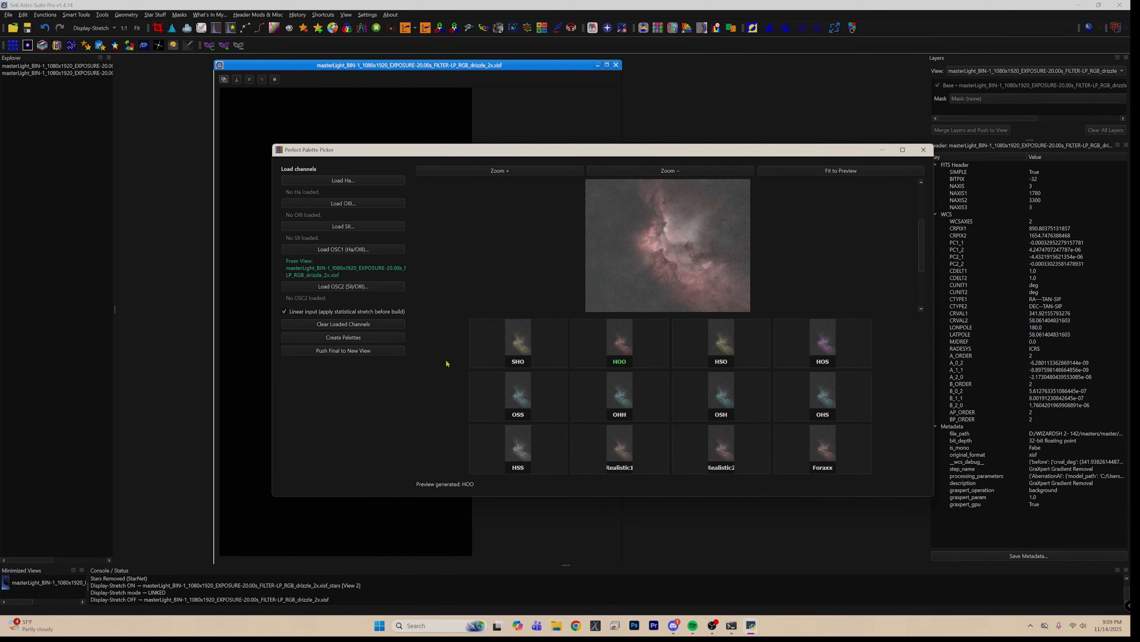
- Push the HOO palette to a new view with the Ha, OIII and SII intensities raised slightly, and close the Perfect Palette Picker
{"action": "left_click", "coordinate": [366, 353]}
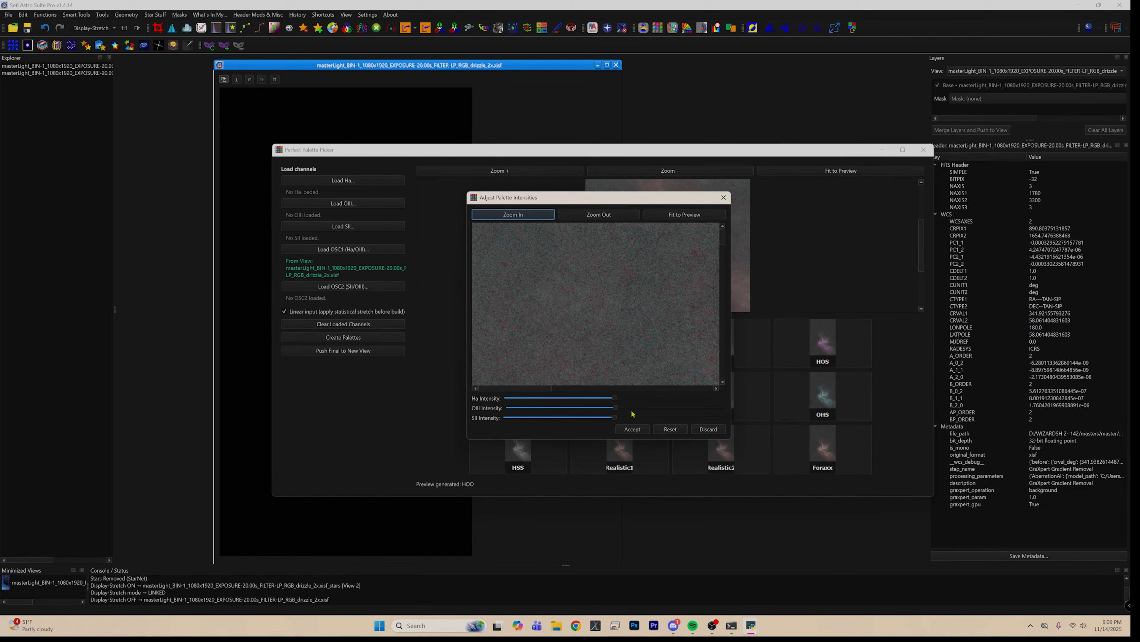
{"action": "left_click", "coordinate": [605, 216]}
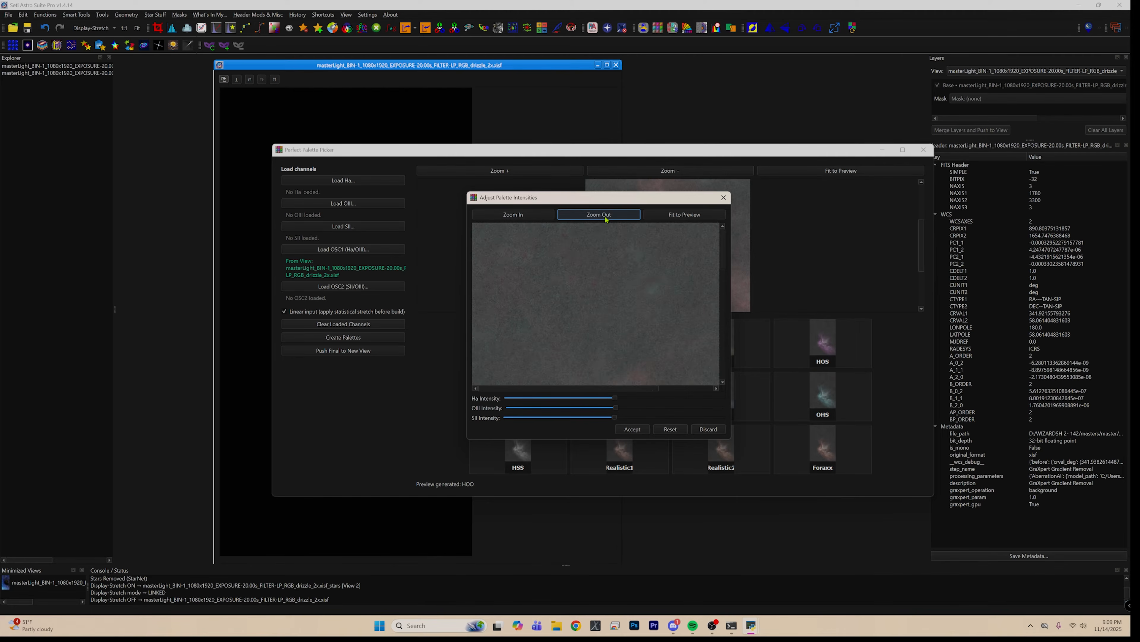
{"action": "left_click", "coordinate": [605, 216]}
{"action": "left_click", "coordinate": [605, 219]}
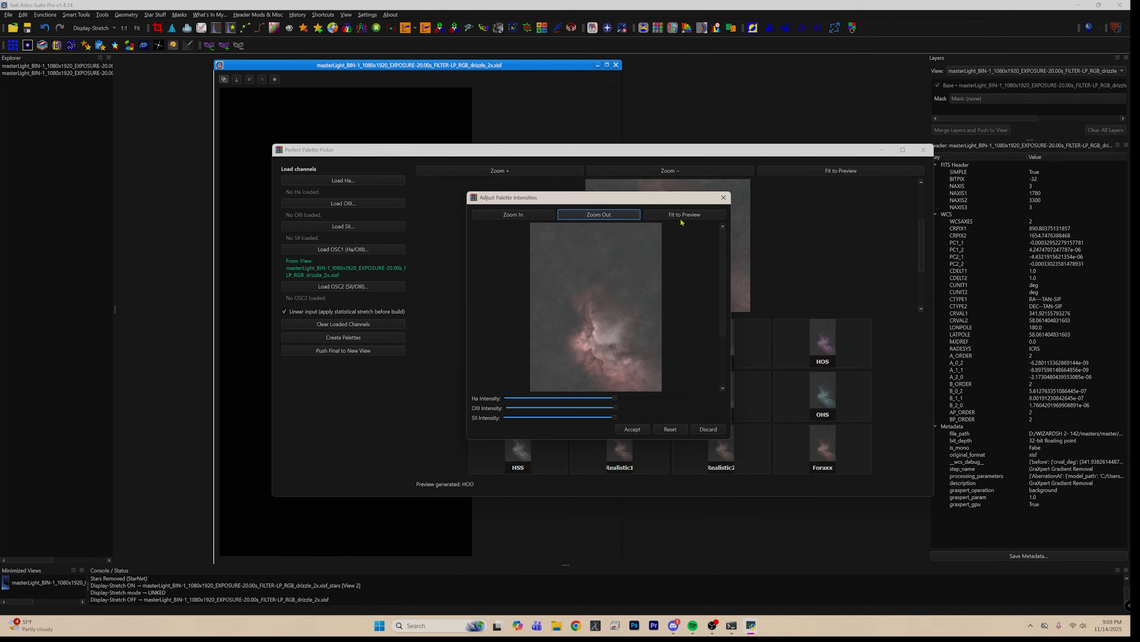
{"action": "left_click", "coordinate": [681, 222]}
{"action": "left_click", "coordinate": [597, 216]}
{"action": "left_click", "coordinate": [595, 218]}
{"action": "left_click", "coordinate": [595, 220]}
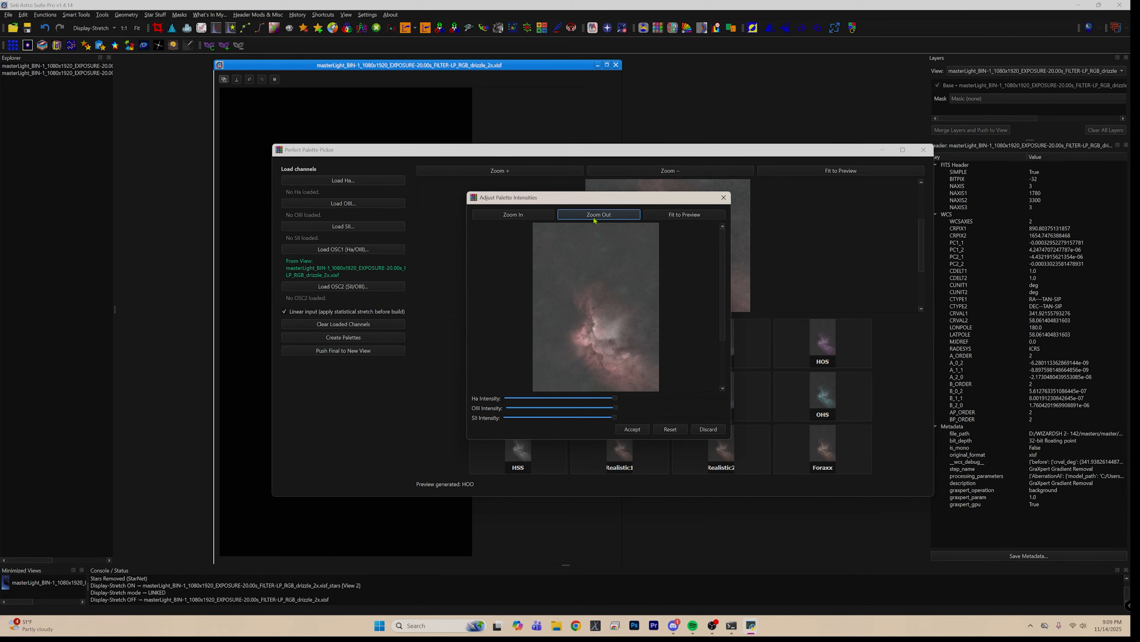
{"action": "left_click", "coordinate": [595, 220]}
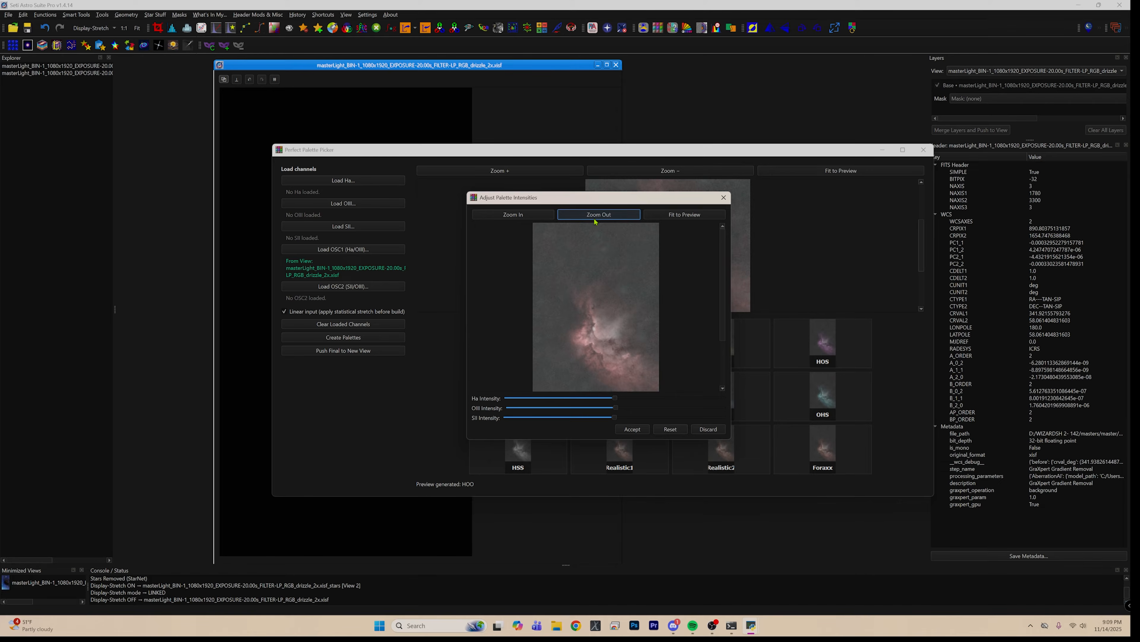
{"action": "left_click", "coordinate": [614, 398]}
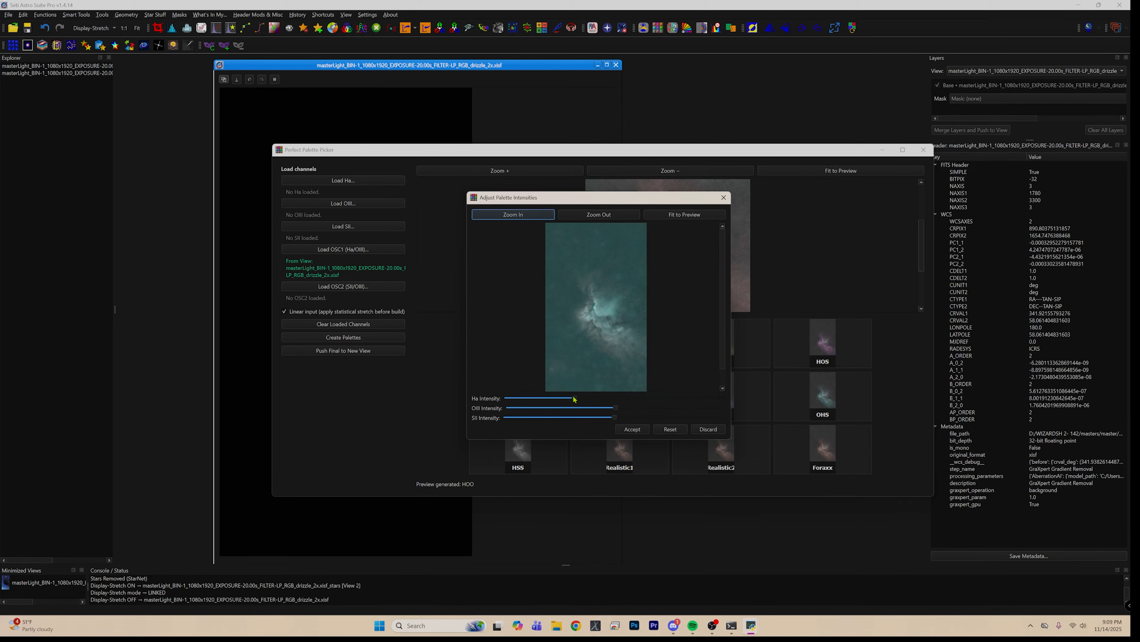
{"action": "left_click_drag", "start_coordinate": [574, 398], "coordinate": [655, 405]}
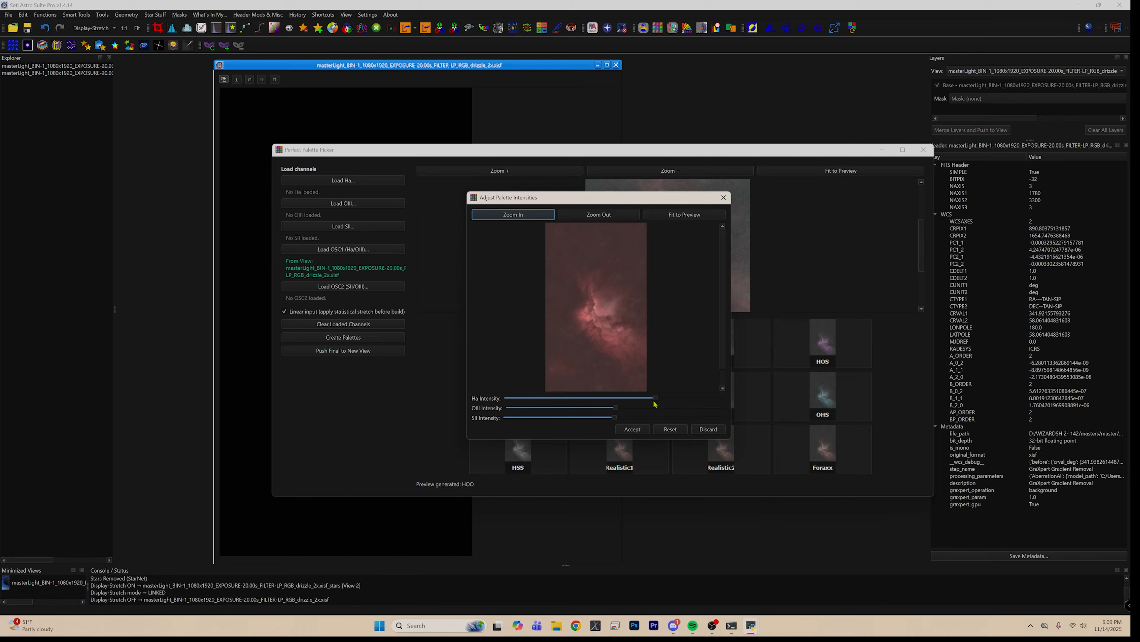
{"action": "left_click_drag", "start_coordinate": [654, 399], "coordinate": [635, 419]}
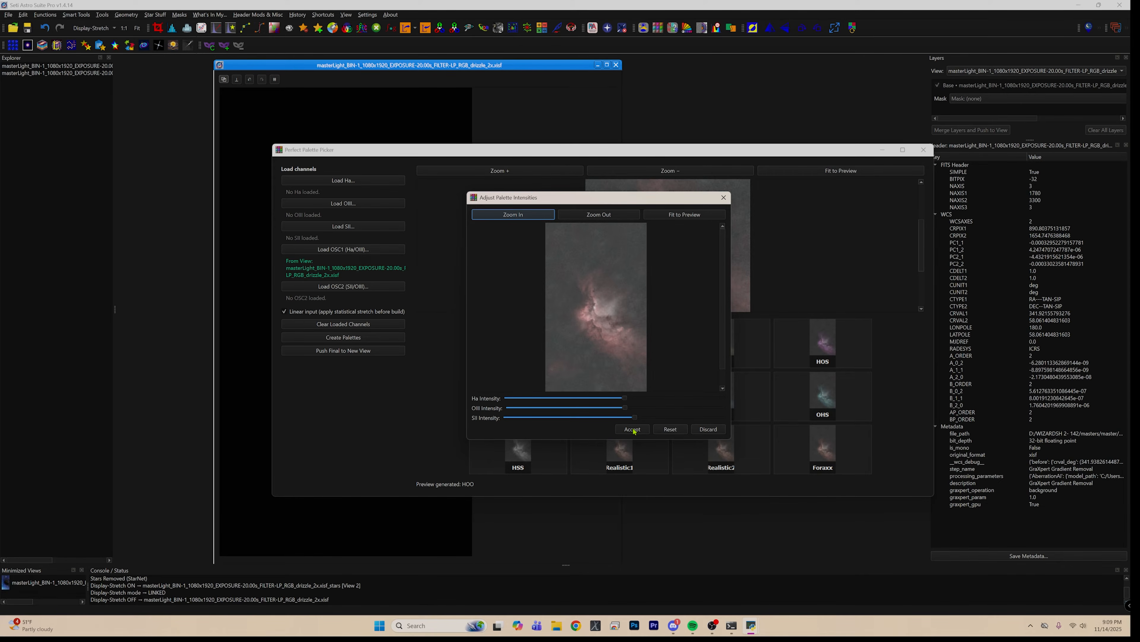
{"action": "left_click", "coordinate": [632, 429]}
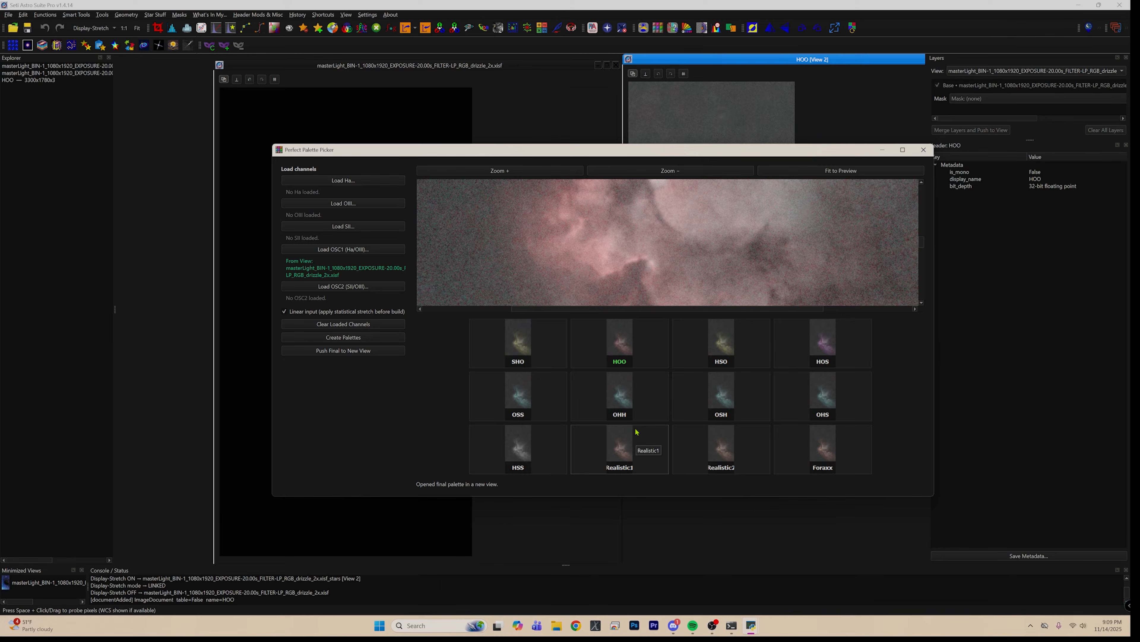
{"action": "left_click", "coordinate": [923, 150]}
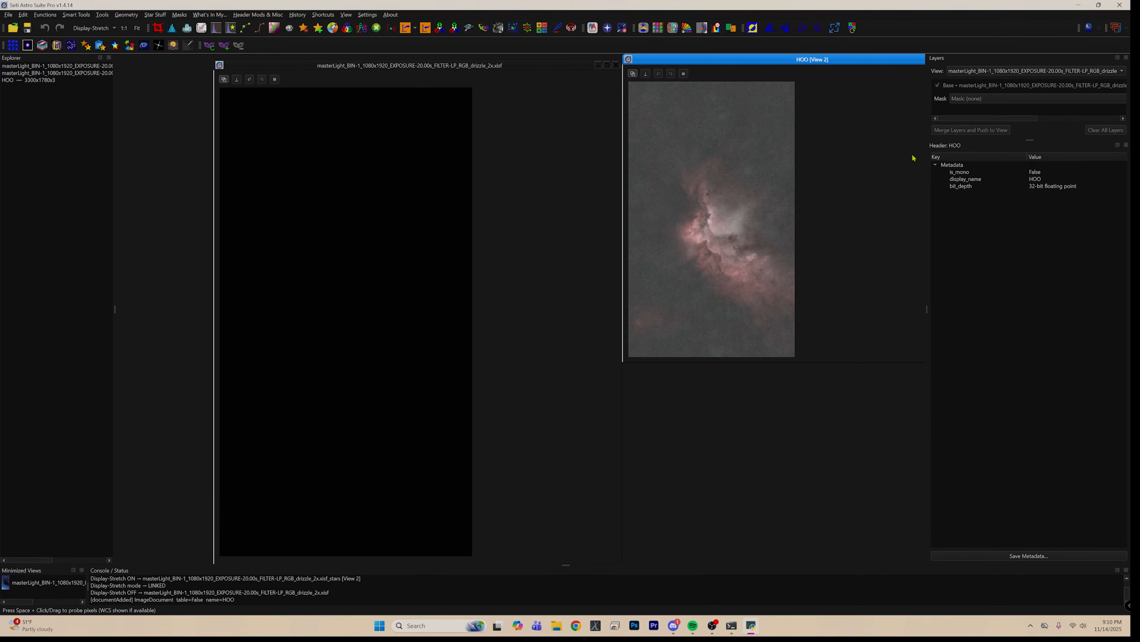
- Compare the HOO view with the display-stretched starless master, minimize the master, and reposition the HOO window with its image fitted
{"action": "left_click_drag", "start_coordinate": [720, 64], "coordinate": [712, 99]}
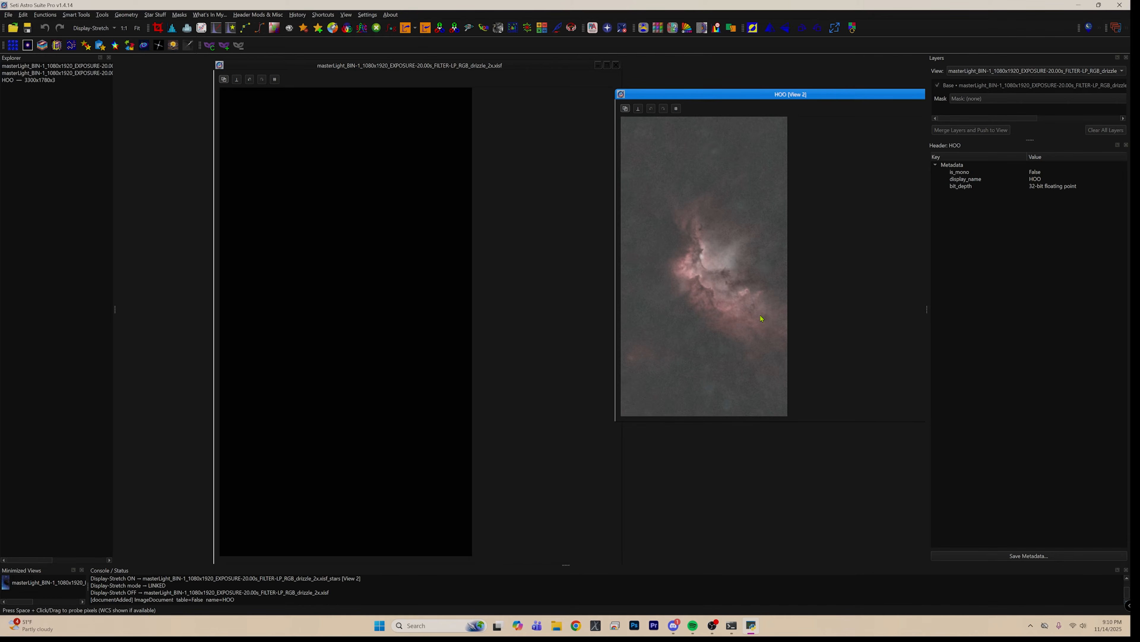
{"action": "left_click", "coordinate": [462, 66]}
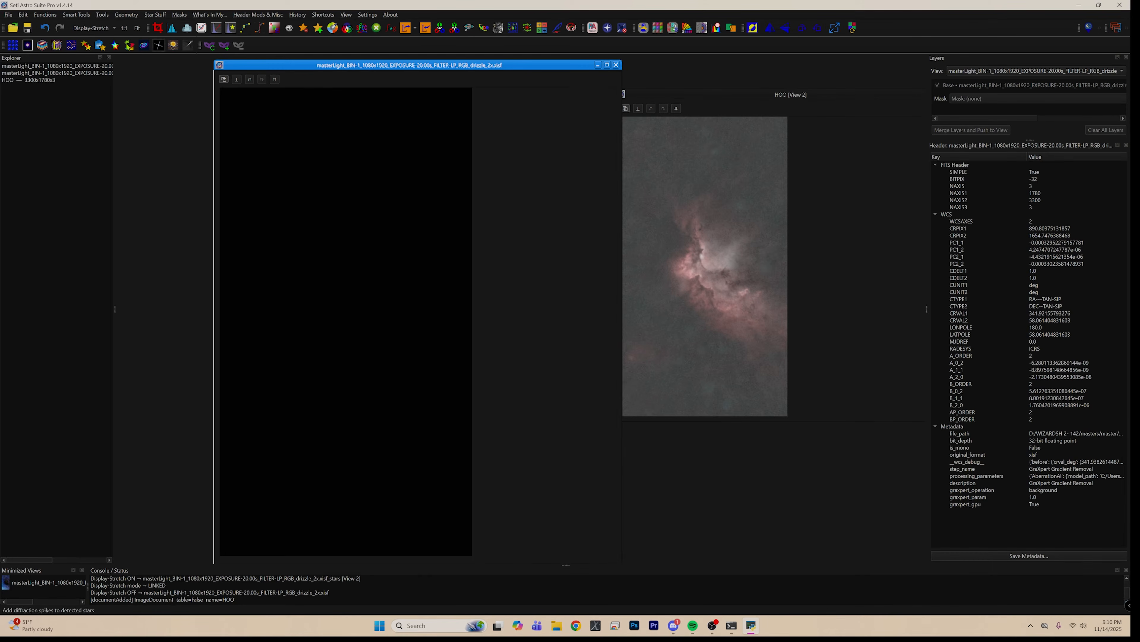
{"action": "left_click", "coordinate": [94, 28]}
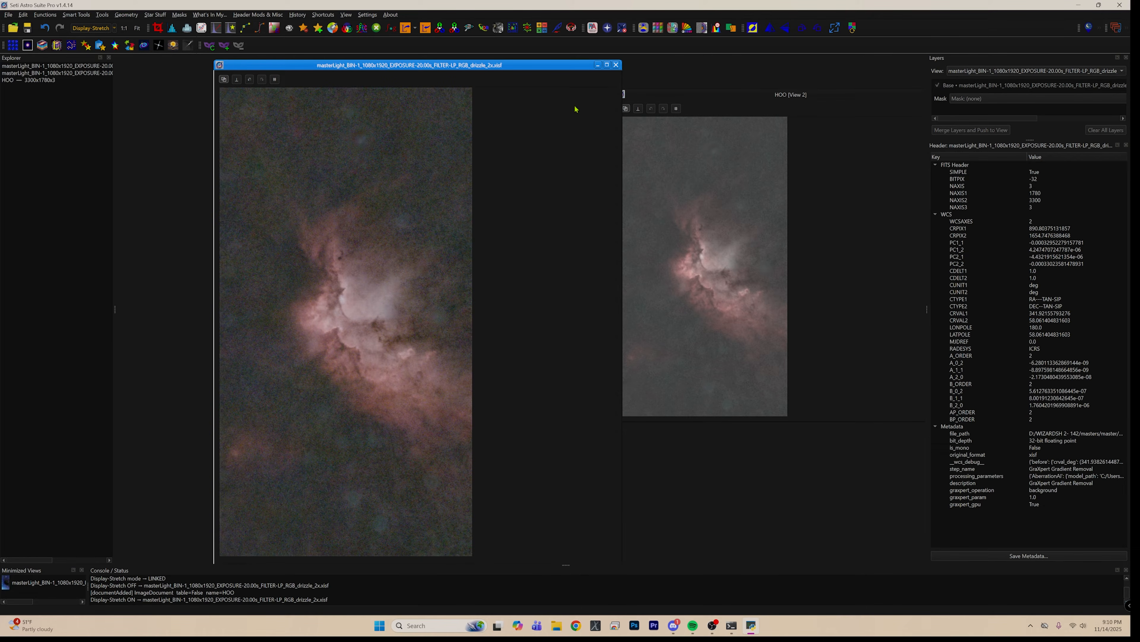
{"action": "left_click", "coordinate": [598, 66]}
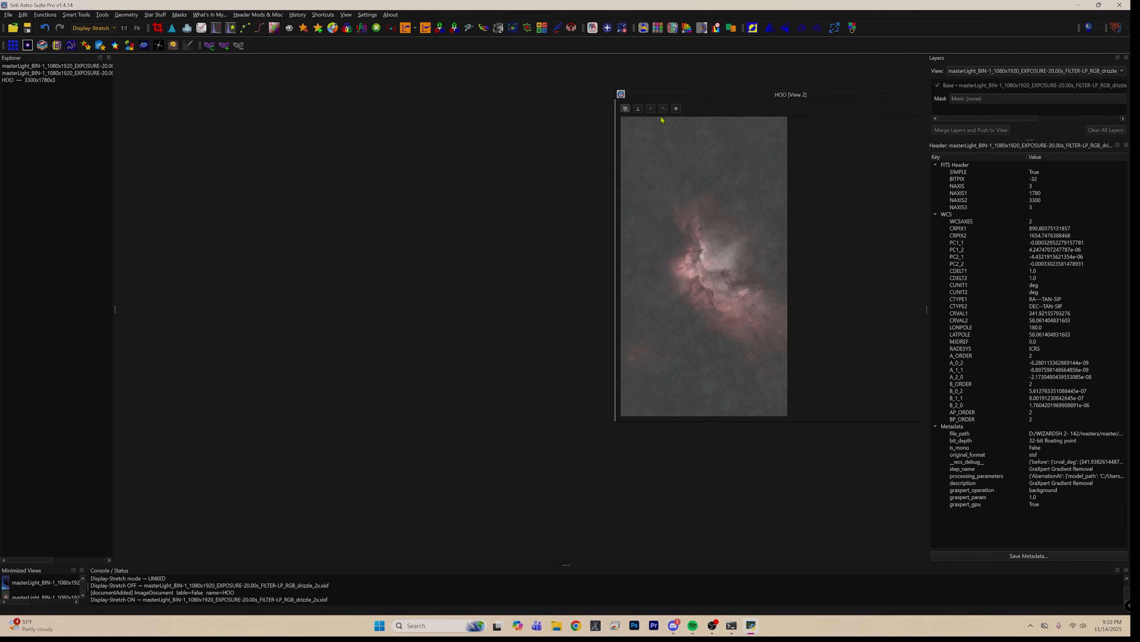
{"action": "left_click_drag", "start_coordinate": [685, 98], "coordinate": [263, 68]}
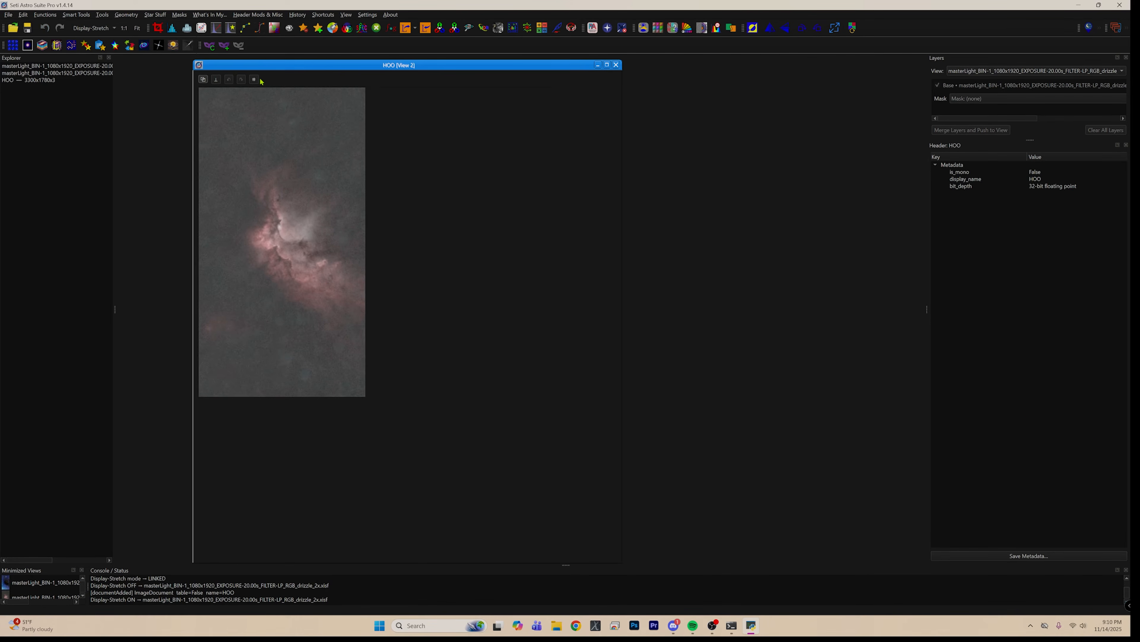
{"action": "left_click", "coordinate": [138, 28]}
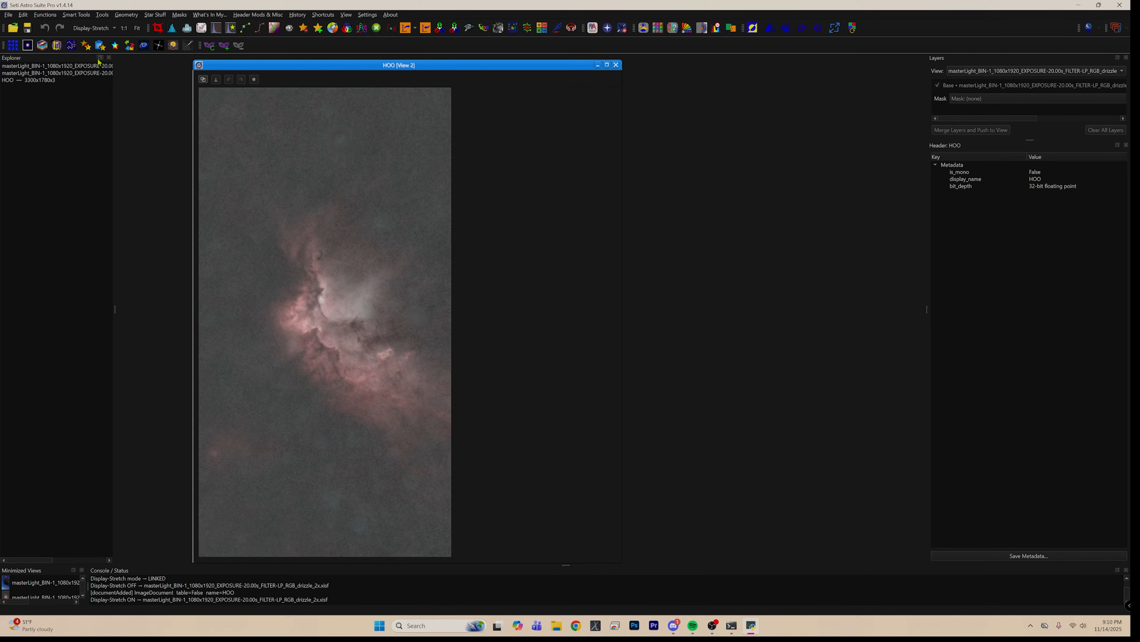
- Darken the HOO image in the Curves Editor by pulling the K (Brightness) curve below the diagonal in the shadows, and apply it
{"action": "left_click", "coordinate": [50, 15]}
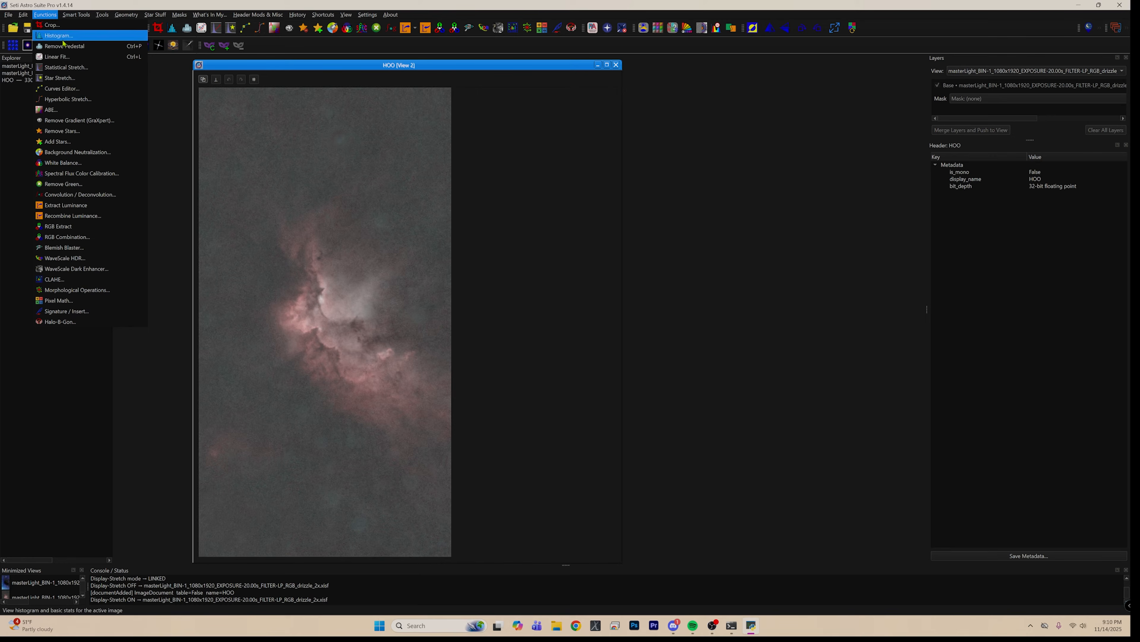
{"action": "left_click", "coordinate": [88, 96]}
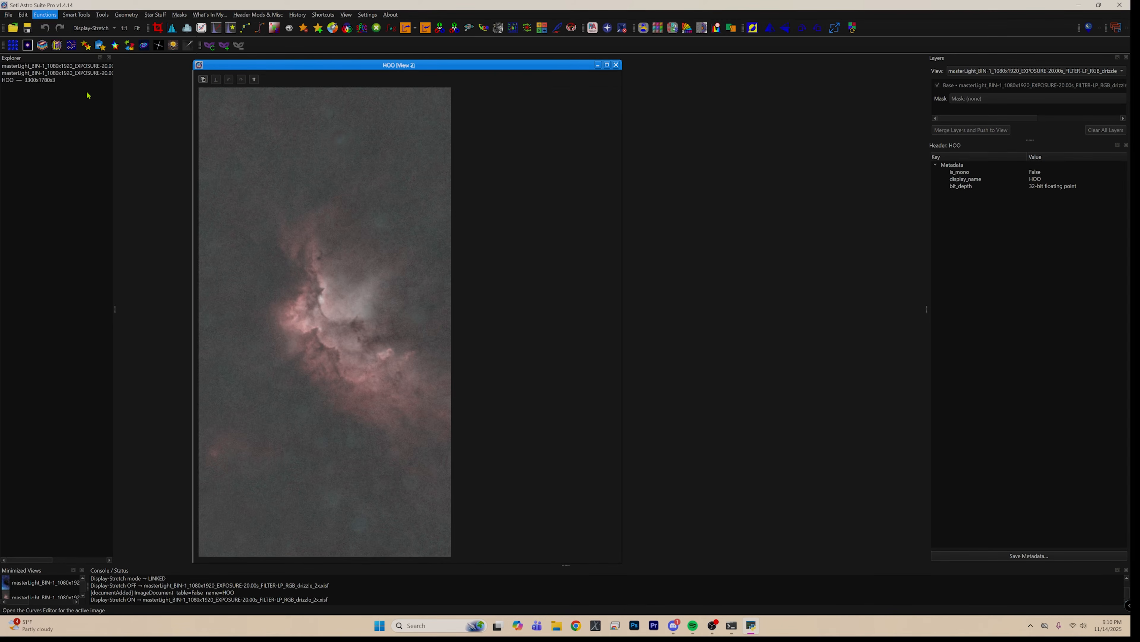
{"action": "left_click_drag", "start_coordinate": [546, 158], "coordinate": [674, 119]}
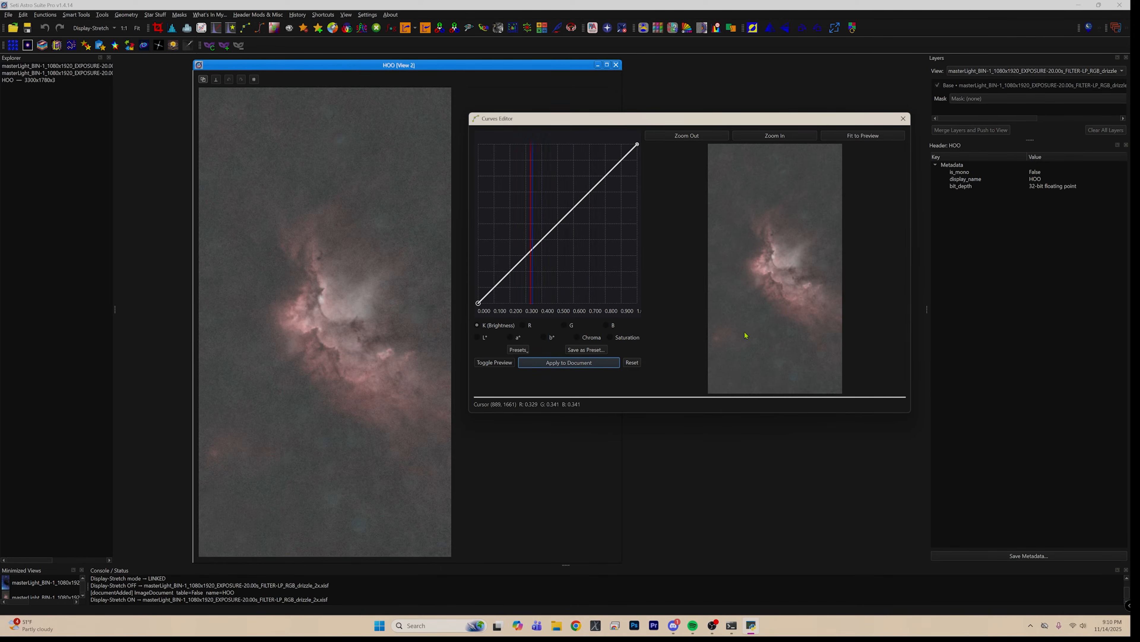
{"action": "left_click", "coordinate": [509, 275]}
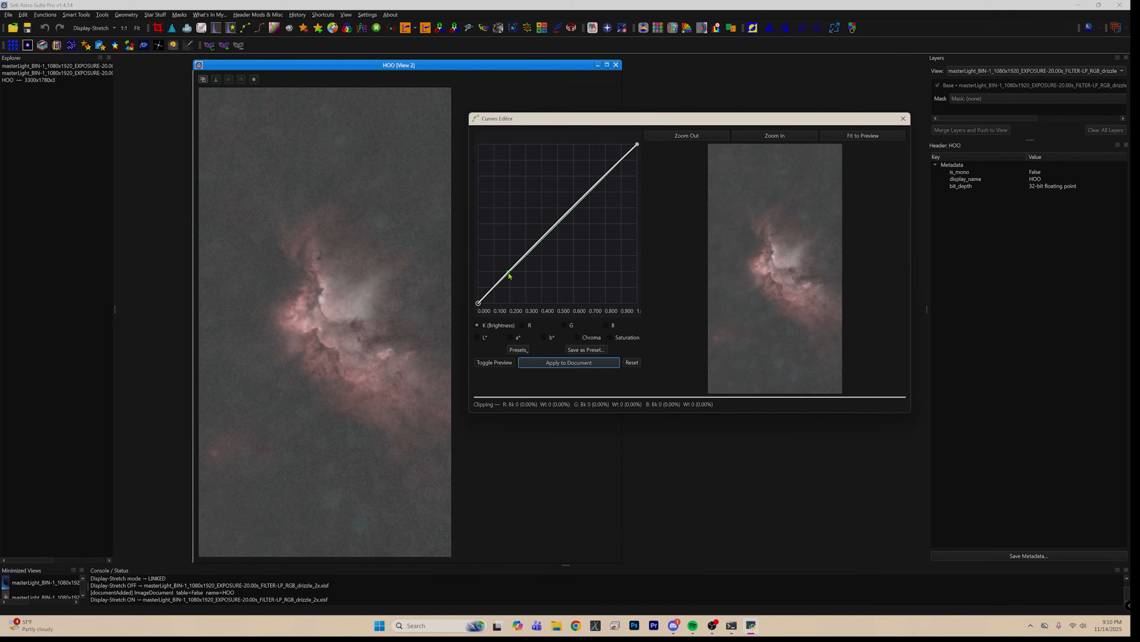
{"action": "left_click_drag", "start_coordinate": [509, 274], "coordinate": [517, 280]}
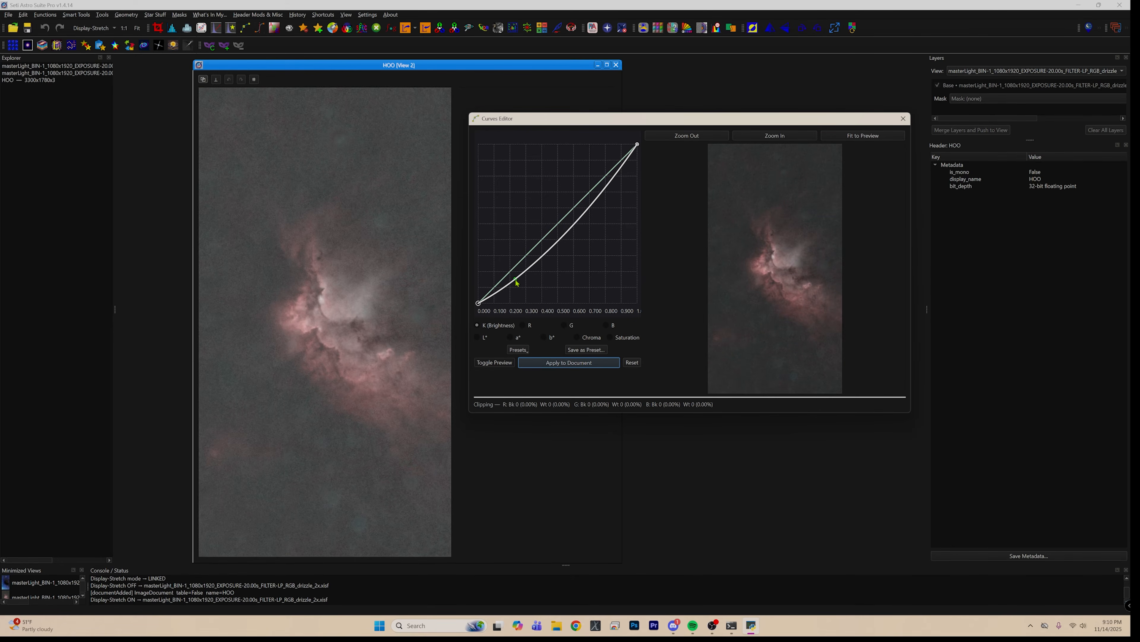
{"action": "left_click", "coordinate": [571, 362]}
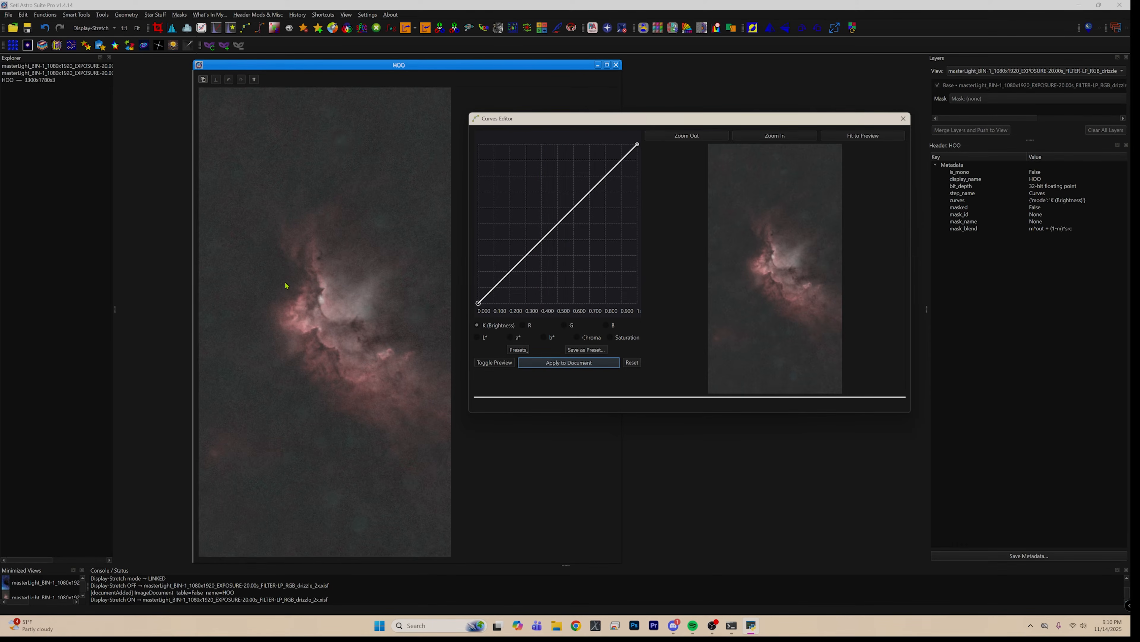
- Apply a second, gentler K (Brightness) curve that lowers the shadows of the HOO image further
{"action": "left_click", "coordinate": [505, 276]}
{"action": "left_click_drag", "start_coordinate": [504, 276], "coordinate": [507, 281]}
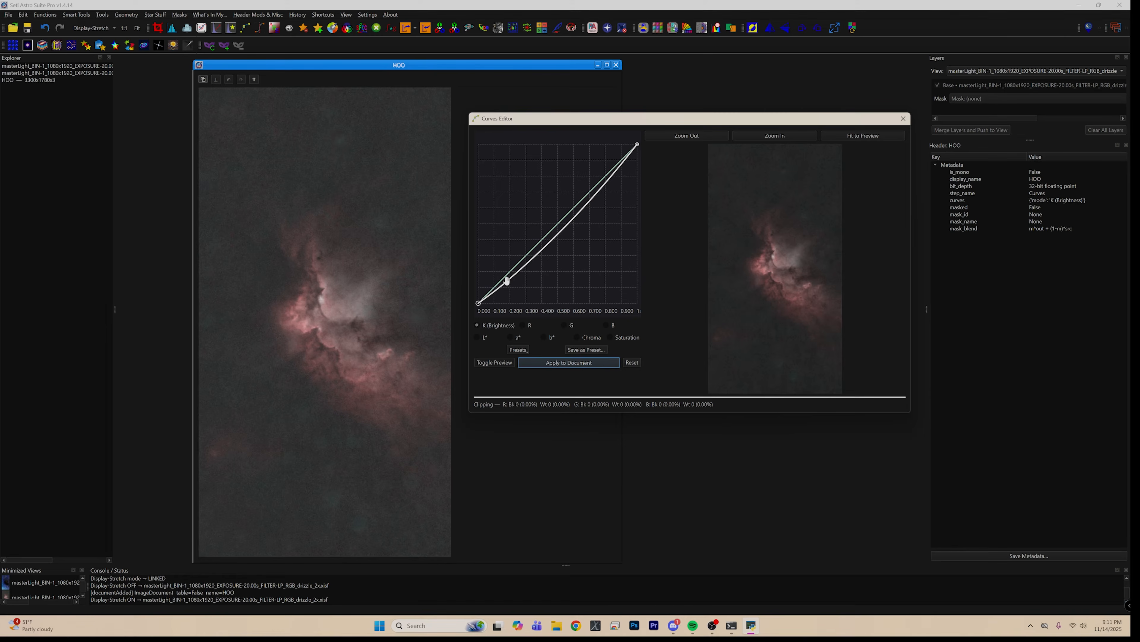
{"action": "left_click", "coordinate": [590, 362]}
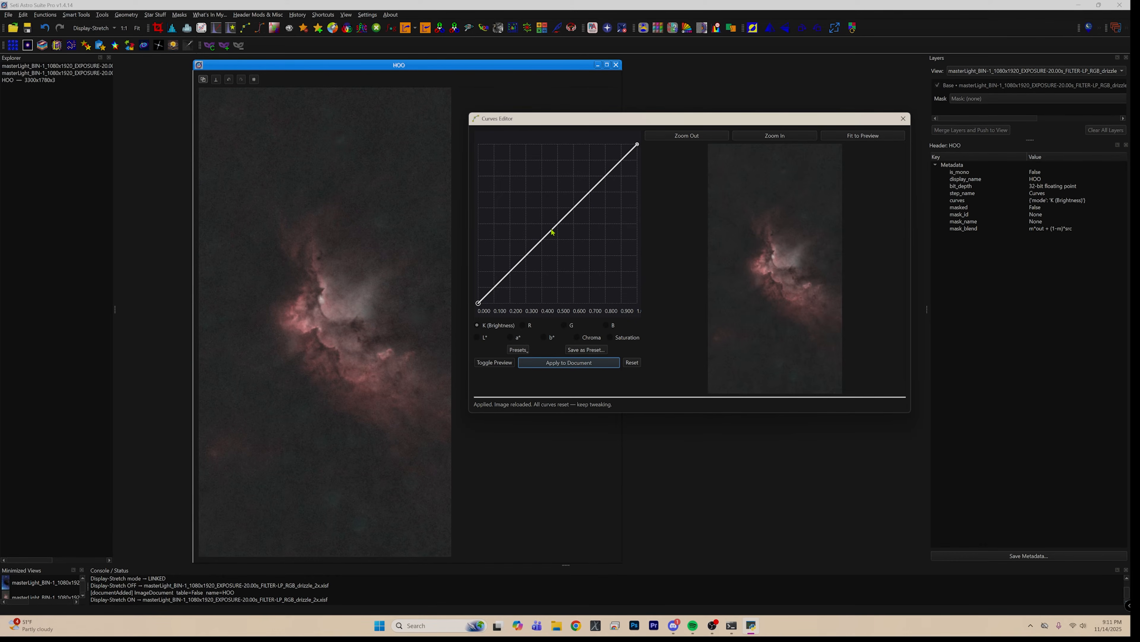
- Brighten the HOO midtones and highlights with an S-shaped K (Brightness) curve anchored in the shadows, apply it, and close the Curves Editor
{"action": "left_click_drag", "start_coordinate": [552, 232], "coordinate": [545, 218]}
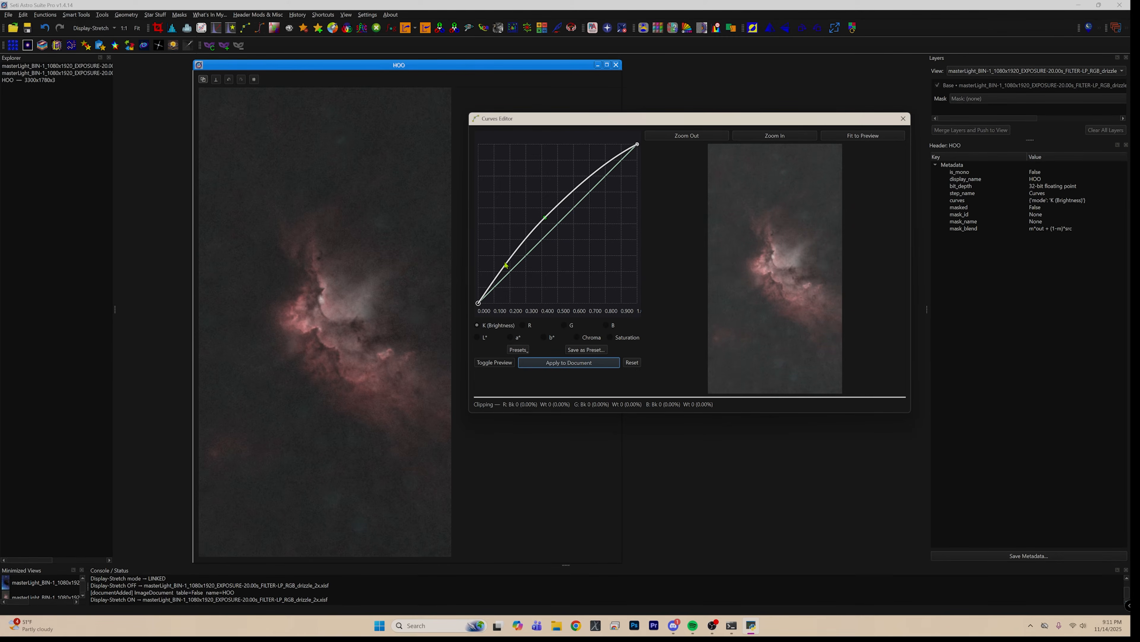
{"action": "double_click", "coordinate": [504, 263]}
{"action": "left_click_drag", "start_coordinate": [505, 262], "coordinate": [512, 269]}
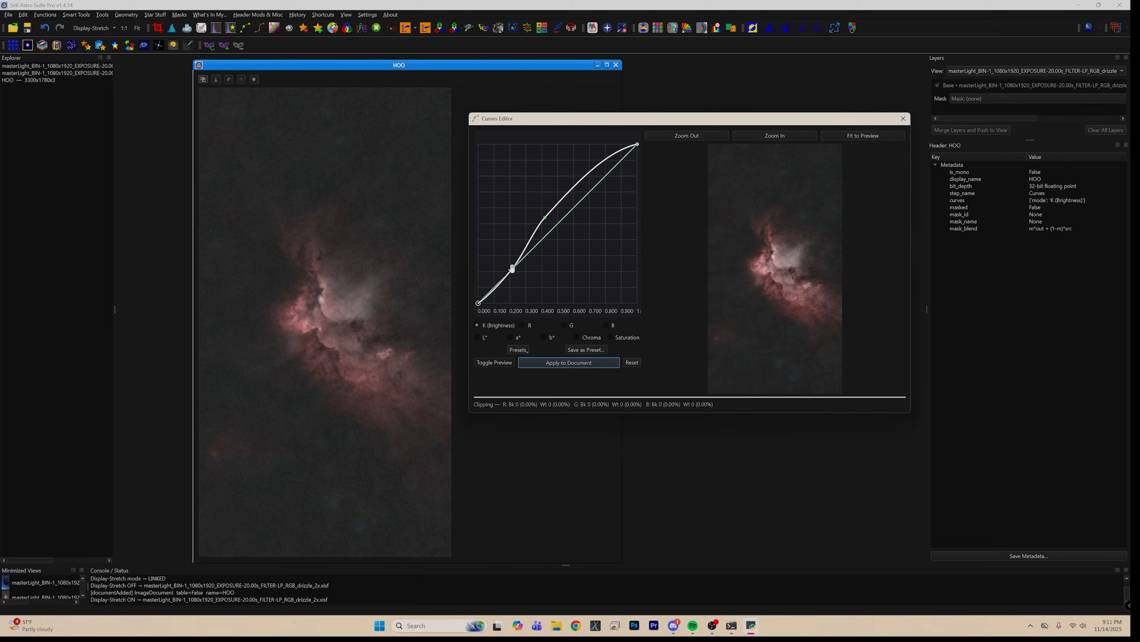
{"action": "left_click", "coordinate": [560, 362]}
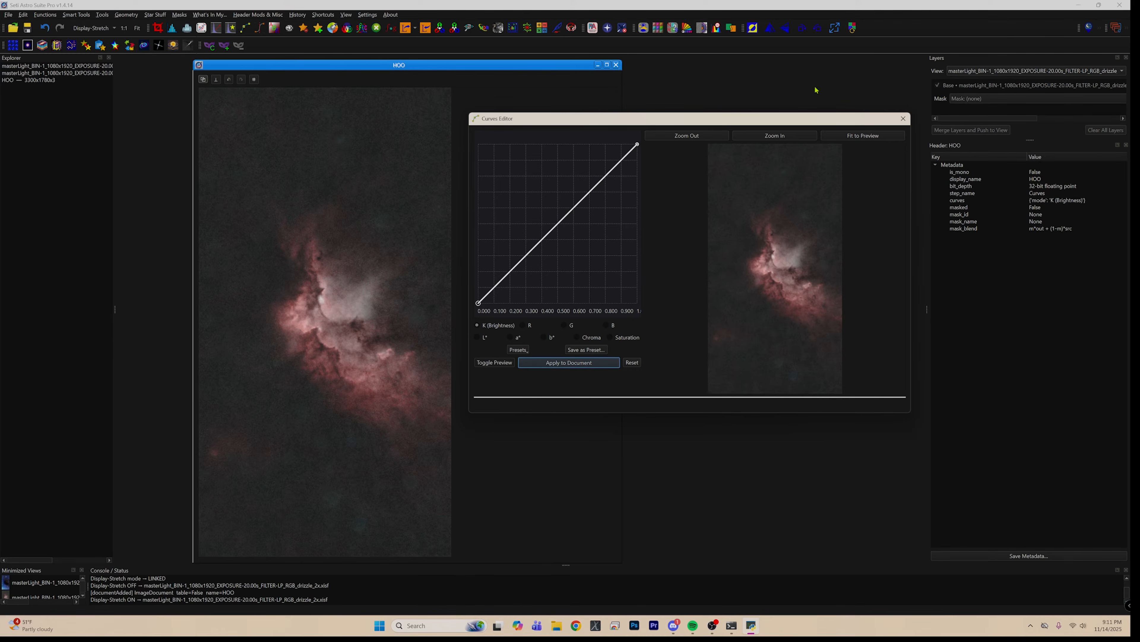
{"action": "left_click", "coordinate": [903, 119]}
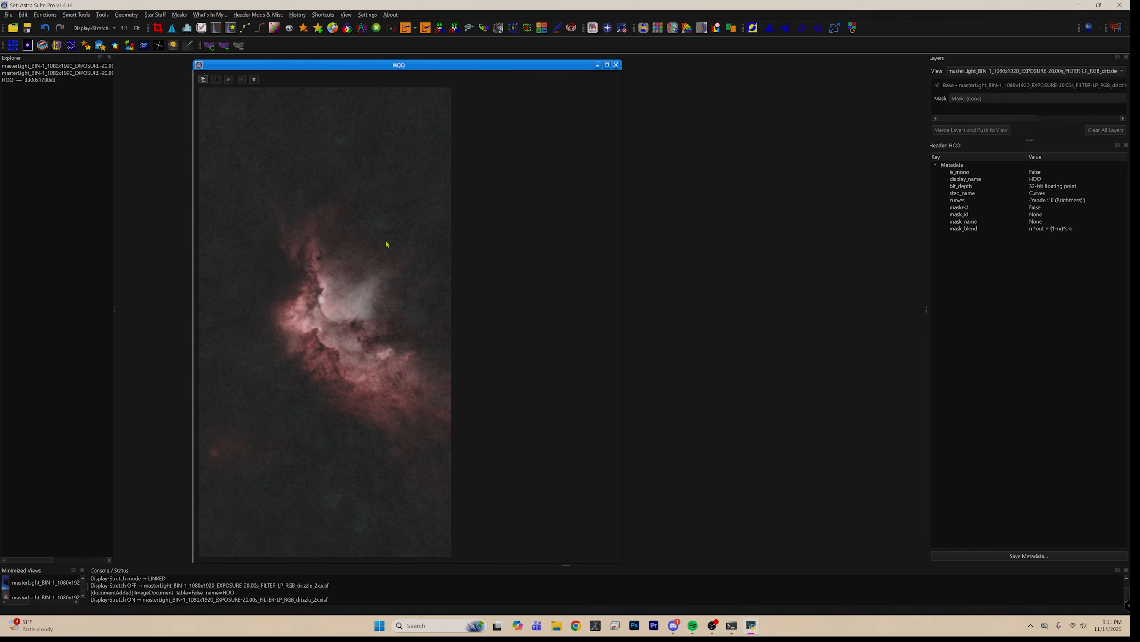
- Denoise the HOO image with GraXpert at strength 1.0, using GPU acceleration
{"action": "left_click", "coordinate": [46, 14]}
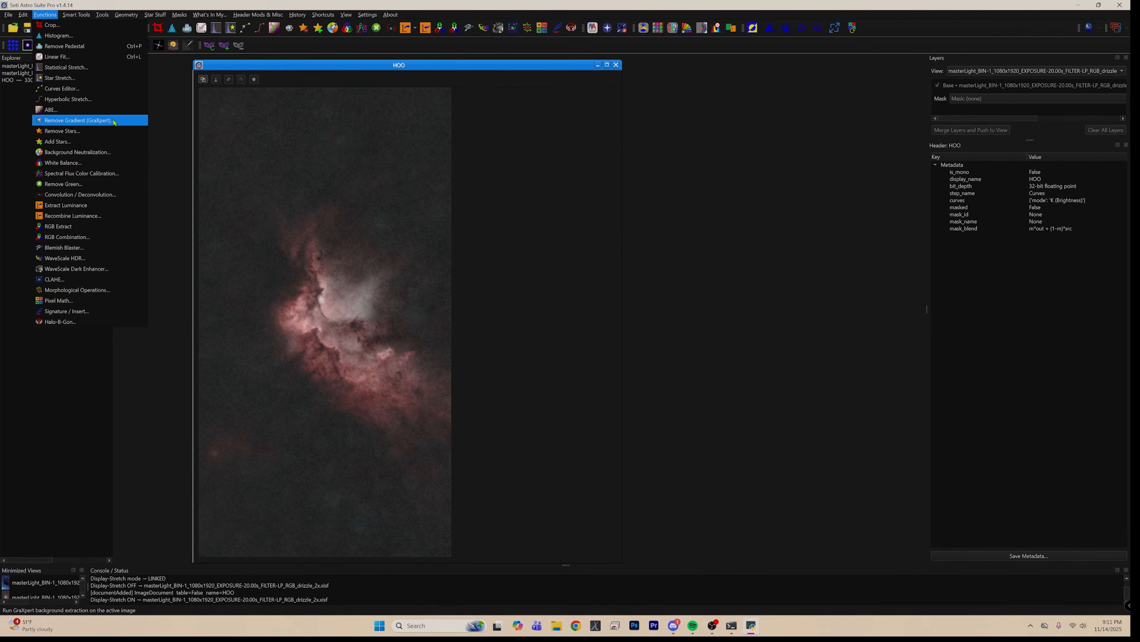
{"action": "left_click", "coordinate": [89, 120]}
{"action": "left_click_drag", "start_coordinate": [559, 264], "coordinate": [777, 200]}
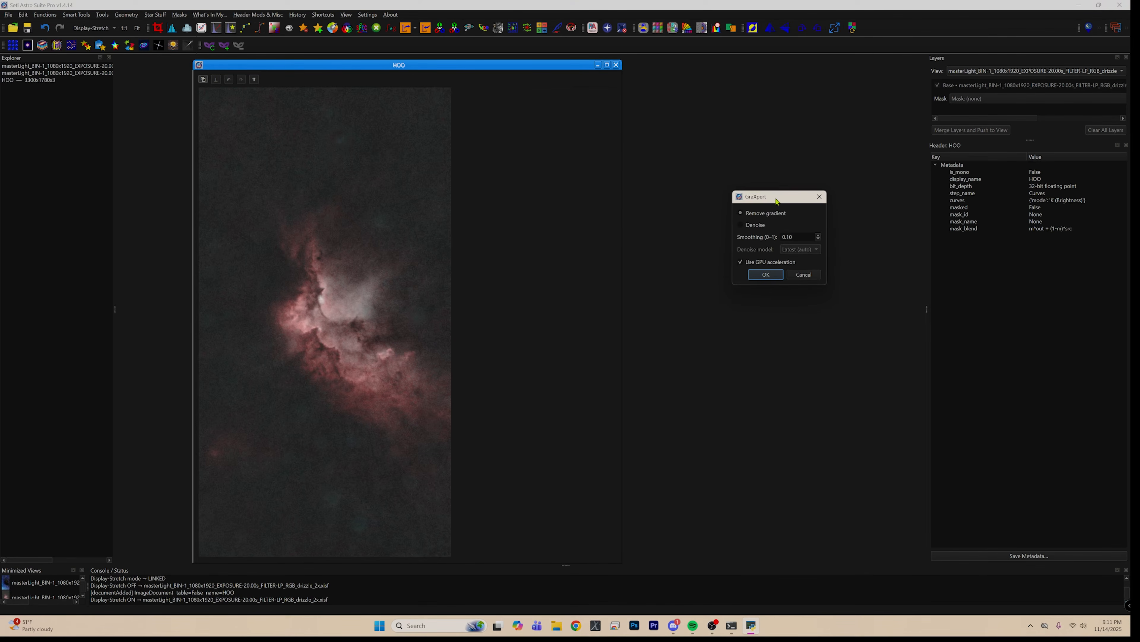
{"action": "left_click", "coordinate": [741, 226]}
{"action": "double_click", "coordinate": [802, 237]}
{"action": "type", "text": "1.0"}
{"action": "key", "text": "Tab"}
{"action": "left_click", "coordinate": [767, 275]}
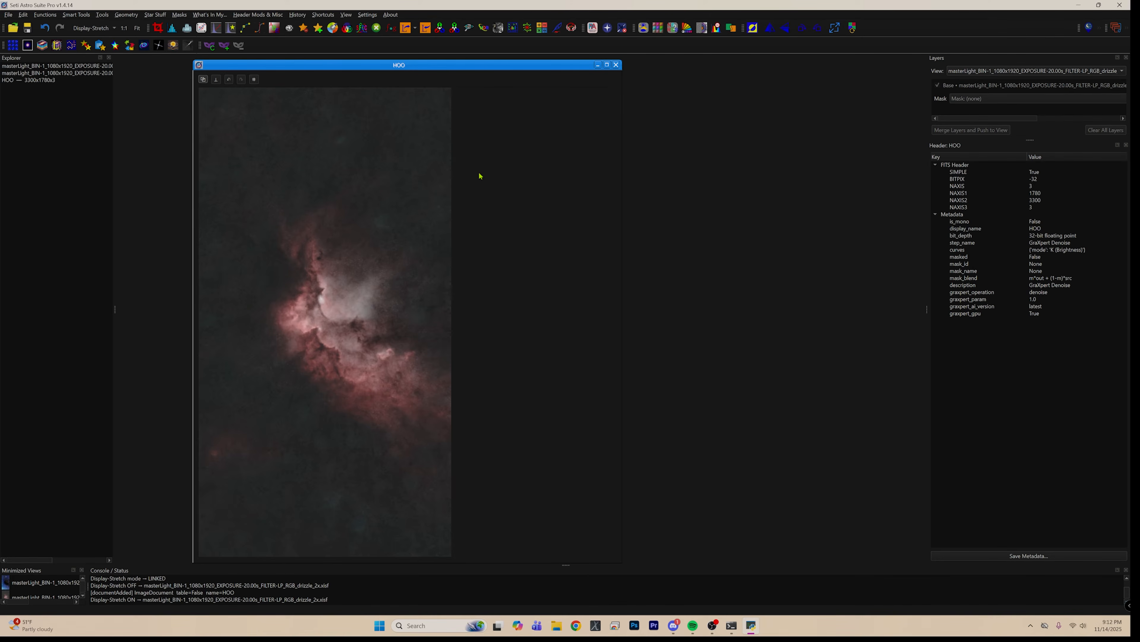
{"action": "left_click_drag", "start_coordinate": [201, 79], "coordinate": [665, 86]}
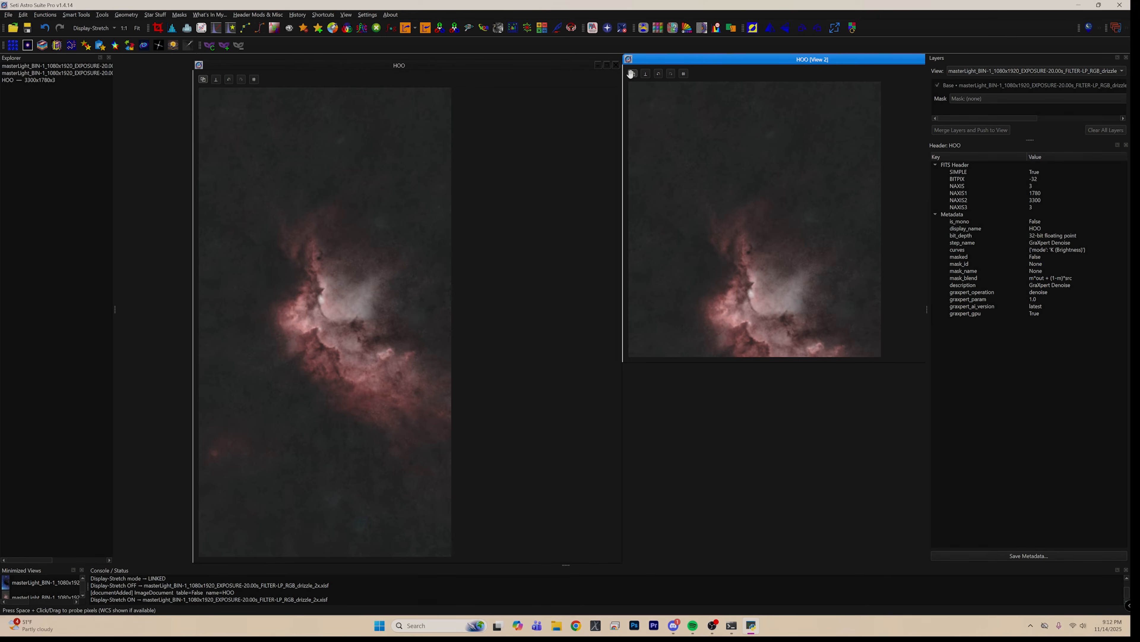
{"action": "left_click_drag", "start_coordinate": [633, 74], "coordinate": [199, 65]}
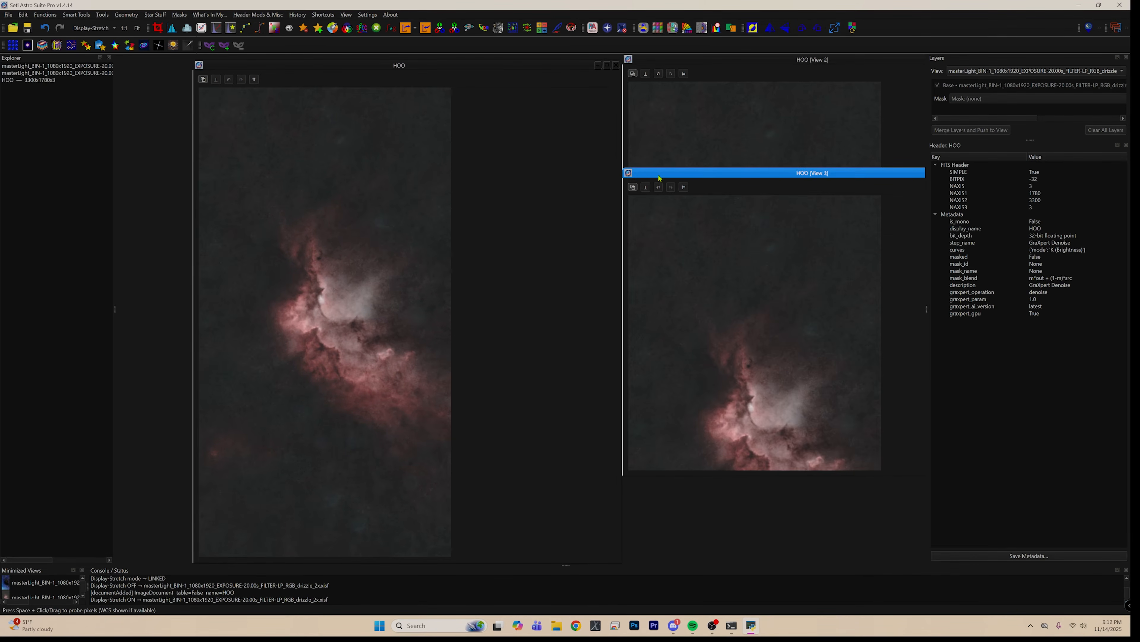
{"action": "left_click_drag", "start_coordinate": [887, 168], "coordinate": [709, 203]}
{"action": "left_click", "coordinate": [821, 206]}
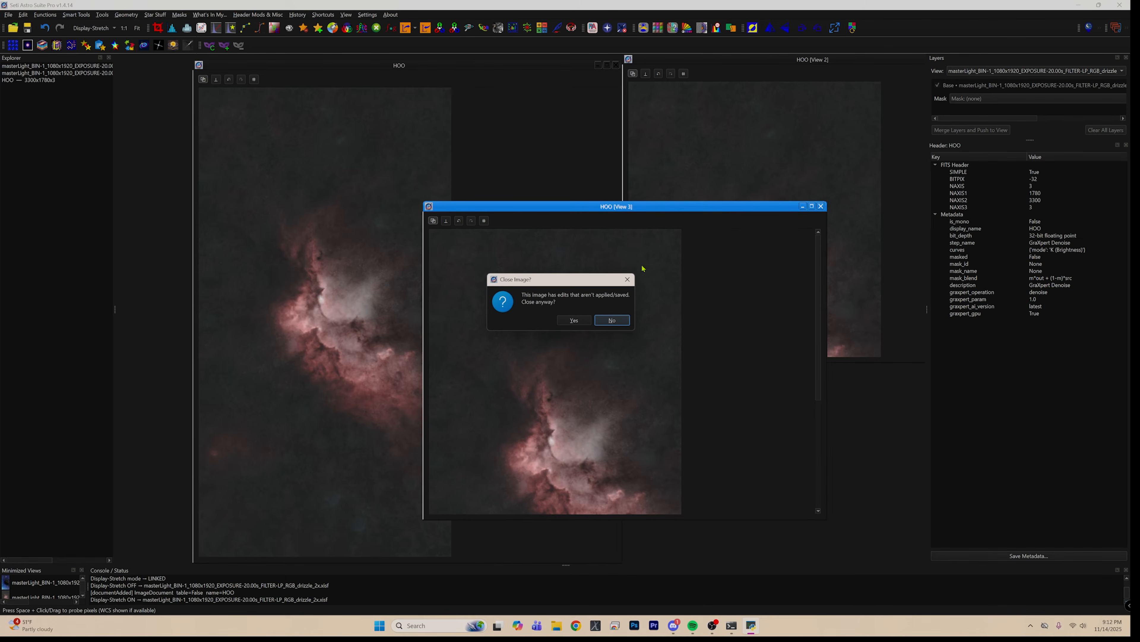
{"action": "left_click", "coordinate": [575, 319]}
{"action": "left_click_drag", "start_coordinate": [729, 61], "coordinate": [720, 85]}
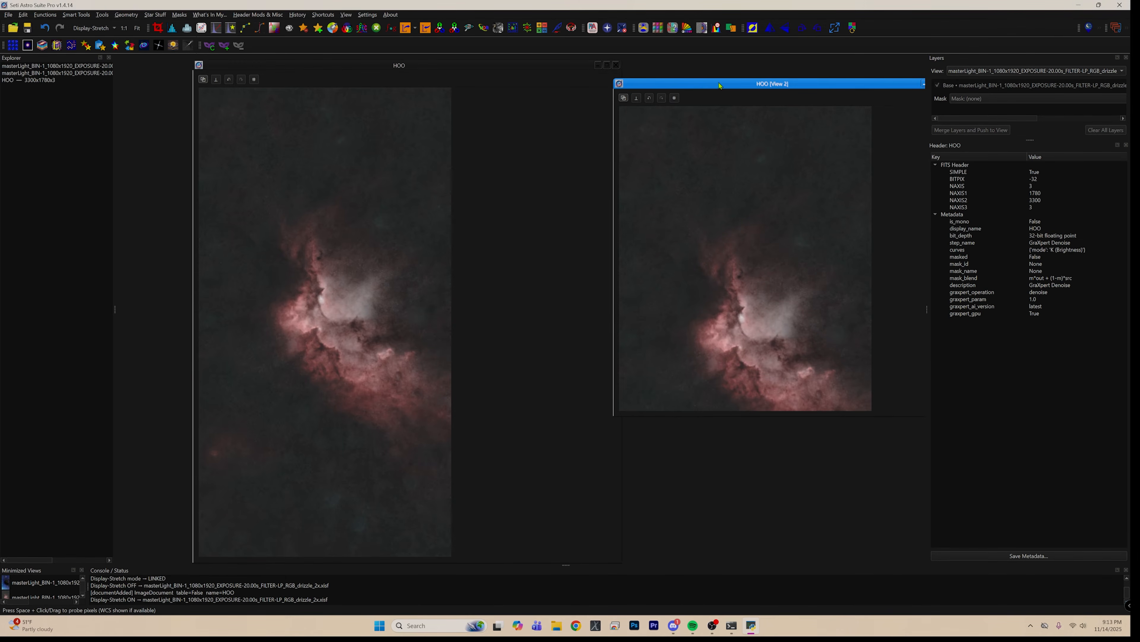
{"action": "left_click_drag", "start_coordinate": [824, 88], "coordinate": [732, 110]}
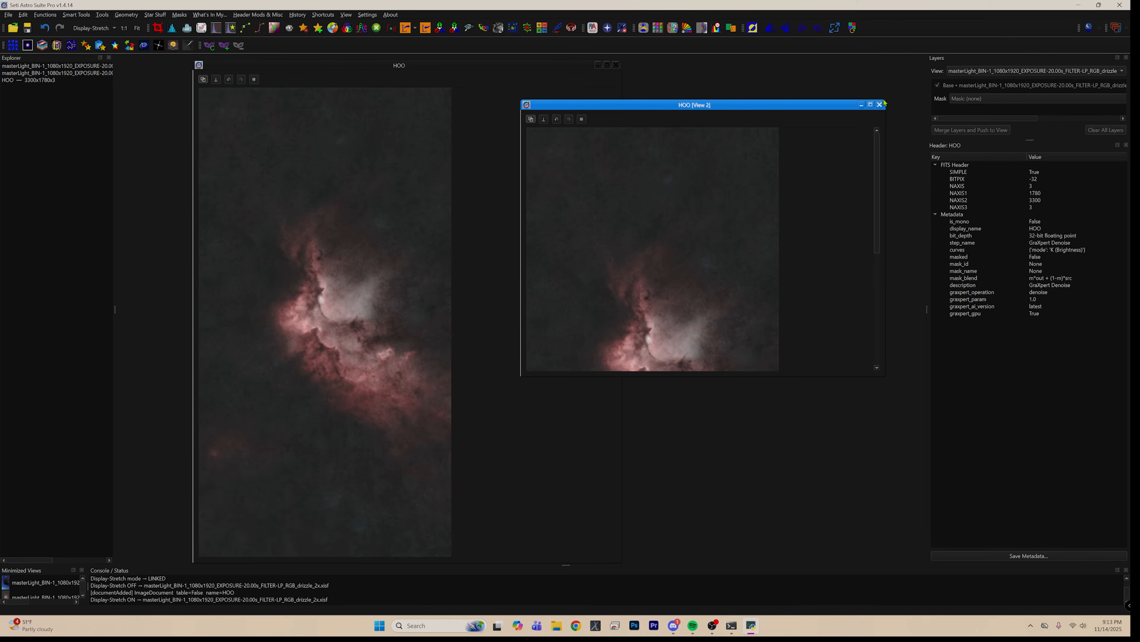
{"action": "left_click", "coordinate": [880, 105]}
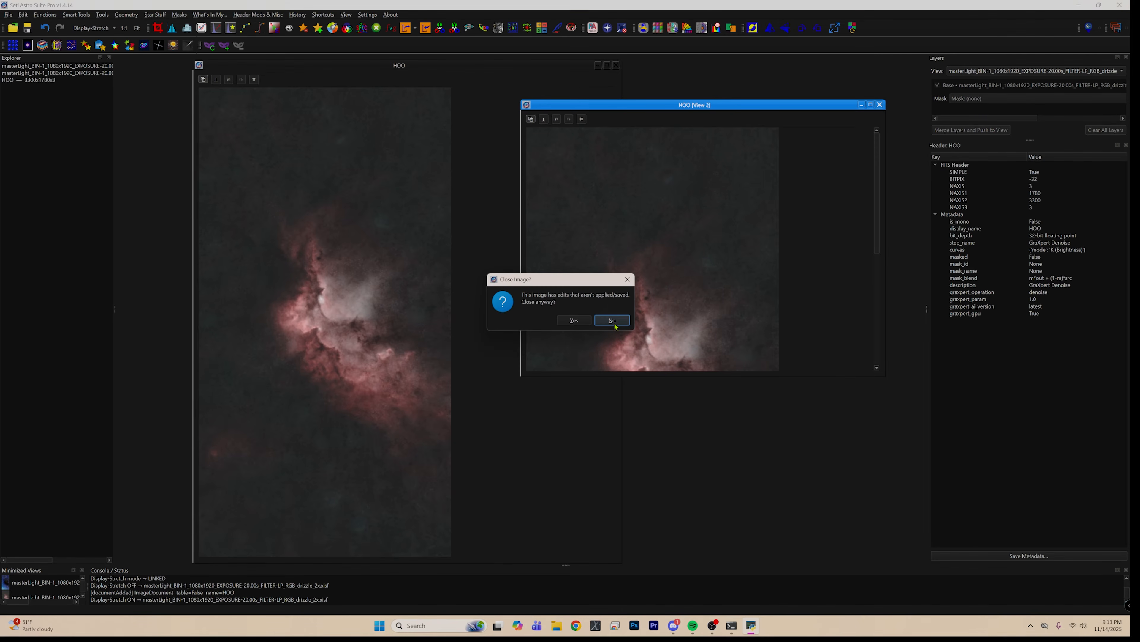
{"action": "left_click", "coordinate": [613, 321]}
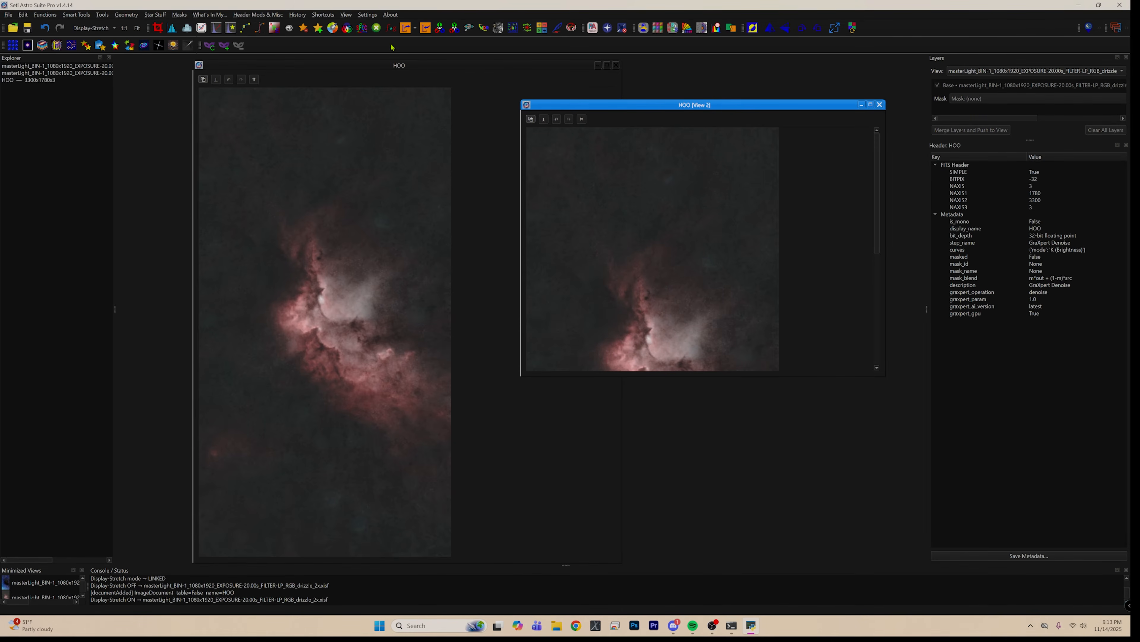
{"action": "left_click", "coordinate": [880, 104]}
{"action": "left_click", "coordinate": [577, 320]}
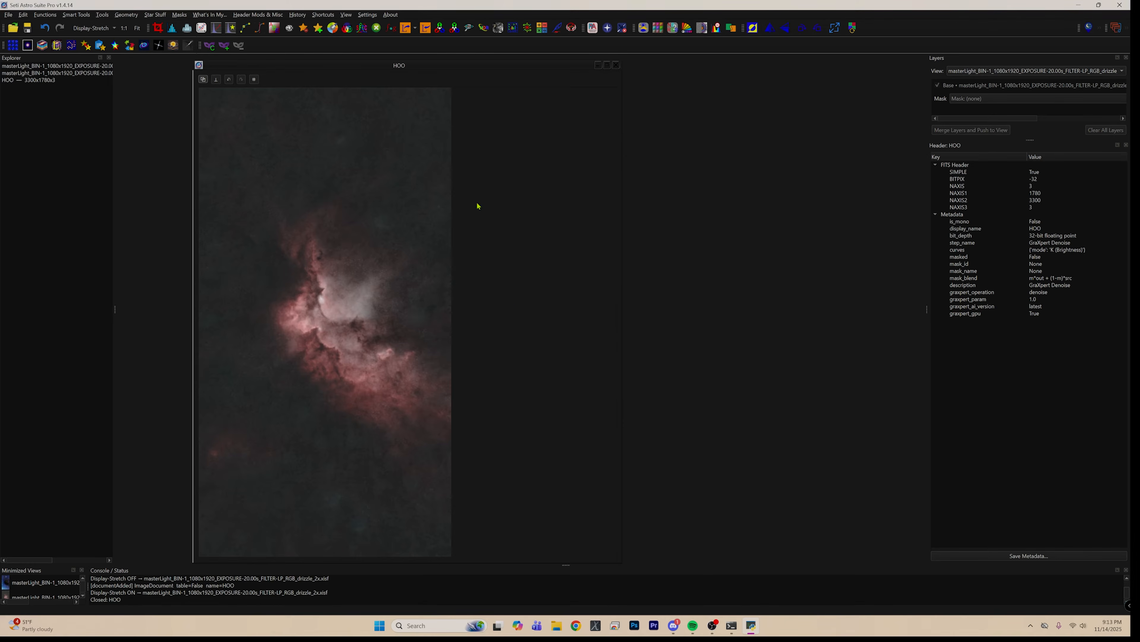
- Start a new mask for the HOO image, covering the entire image with the Range Selection mask type
{"action": "left_click", "coordinate": [364, 67]}
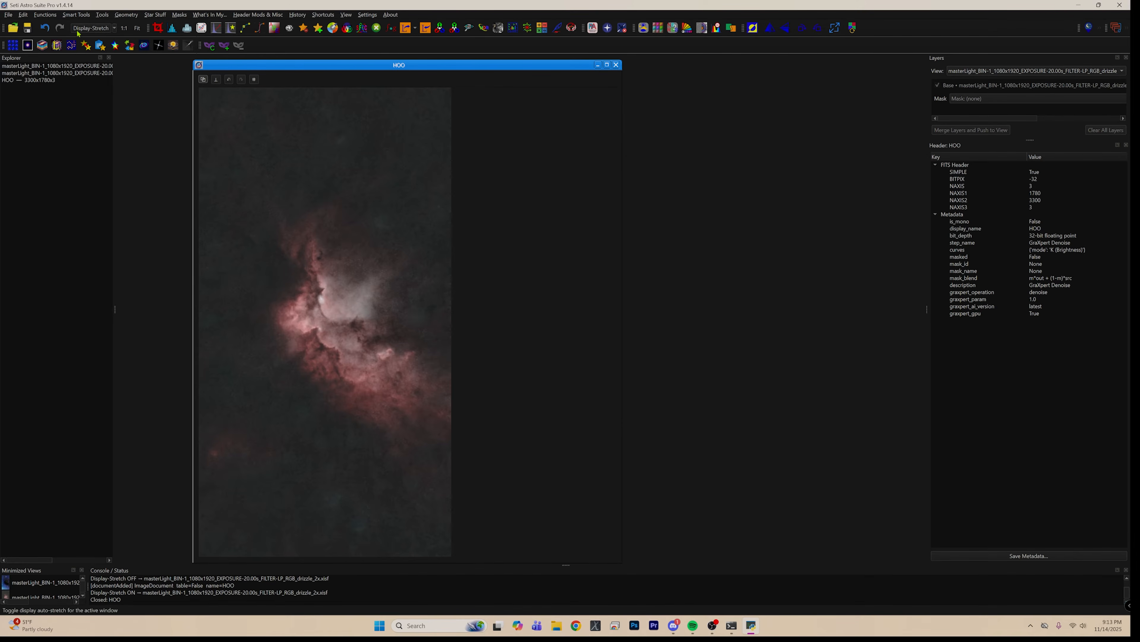
{"action": "left_click", "coordinate": [47, 15]}
{"action": "left_click", "coordinate": [47, 15]}
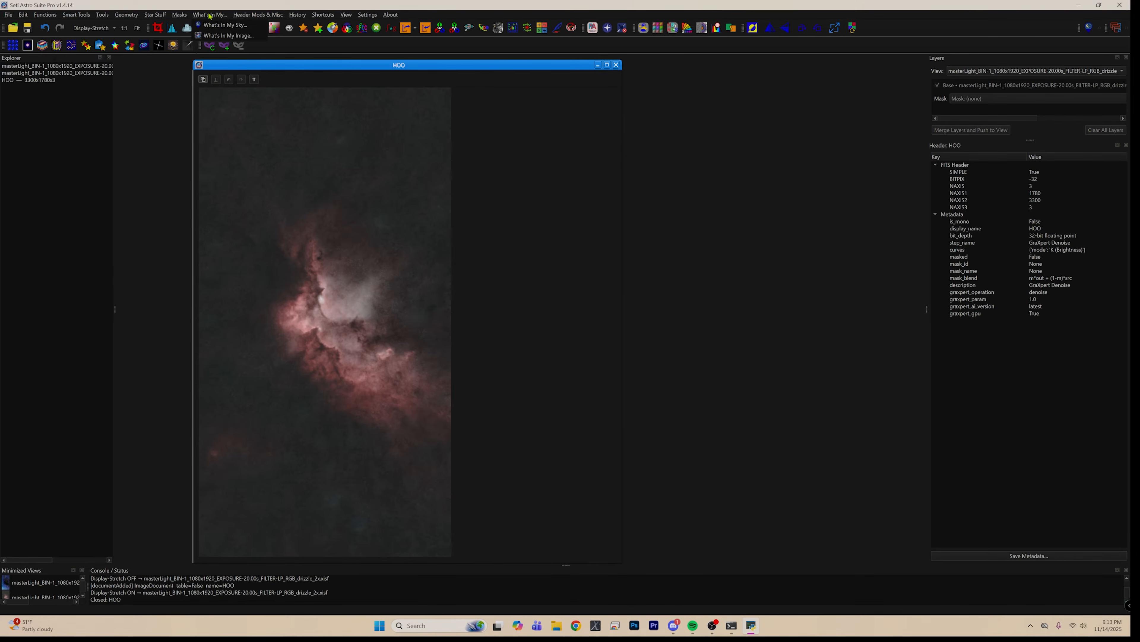
{"action": "left_click", "coordinate": [179, 15]}
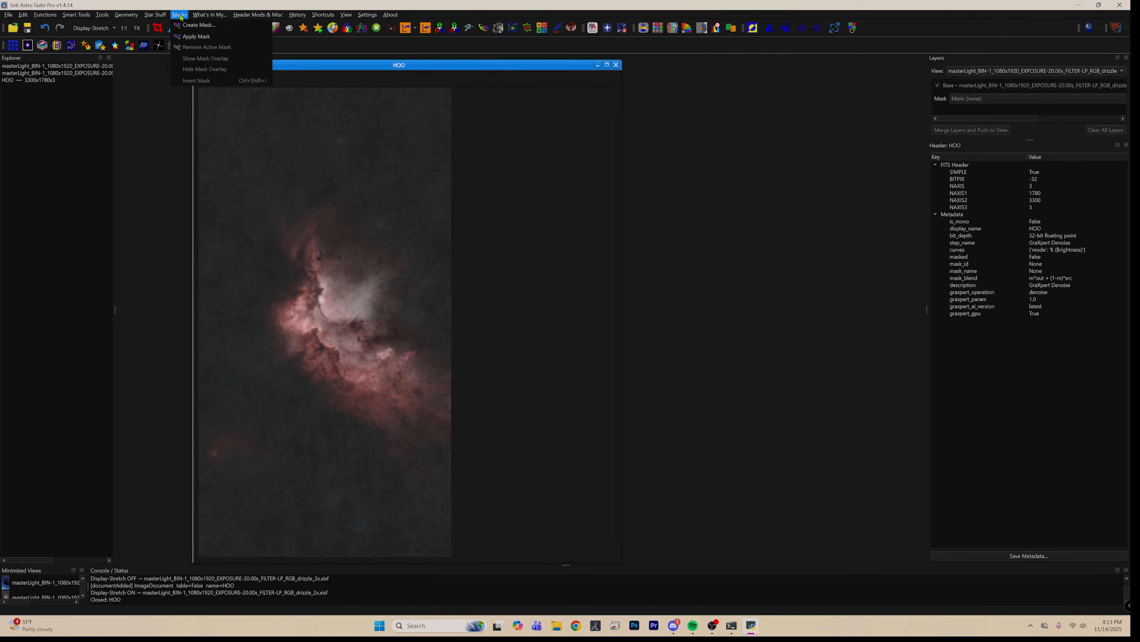
{"action": "left_click", "coordinate": [220, 27]}
{"action": "left_click_drag", "start_coordinate": [586, 161], "coordinate": [701, 125]}
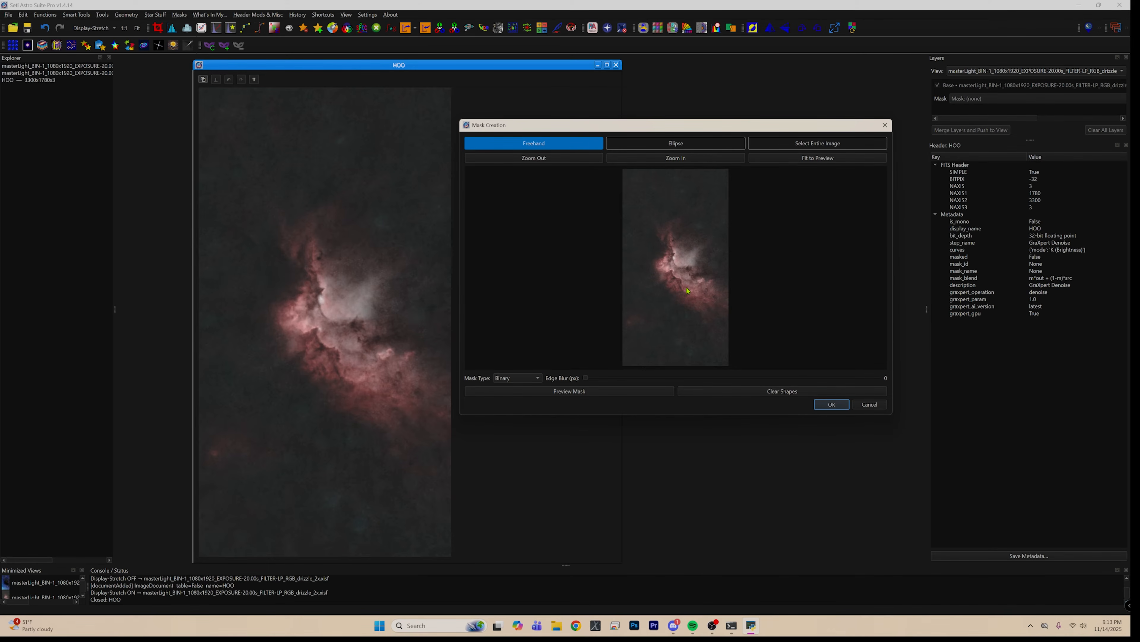
{"action": "left_click", "coordinate": [805, 144]}
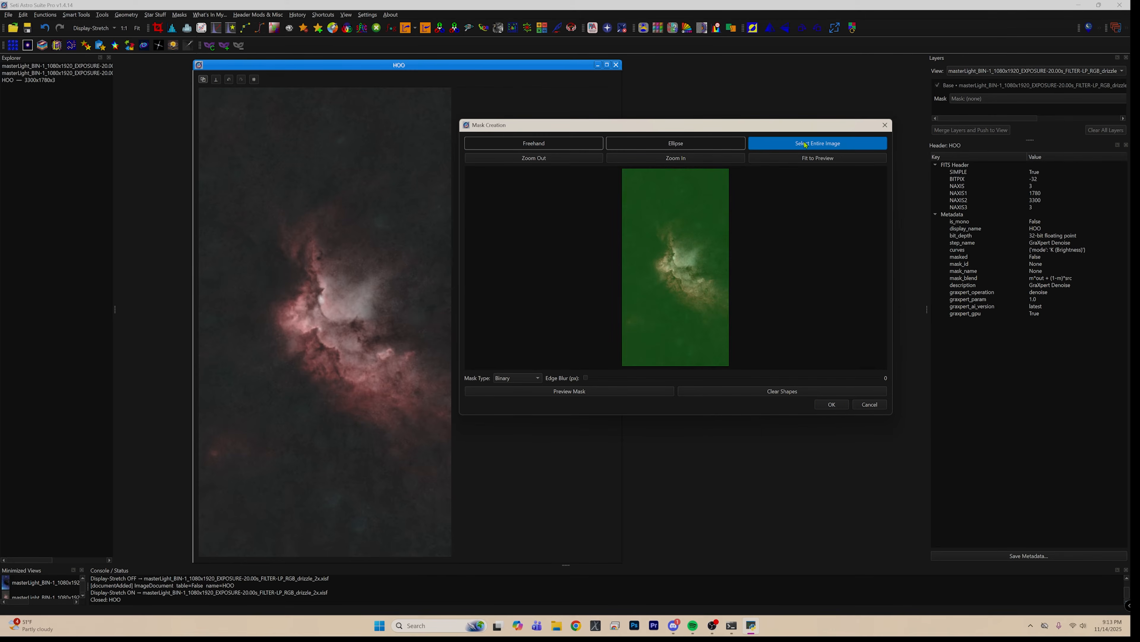
{"action": "left_click", "coordinate": [536, 378]}
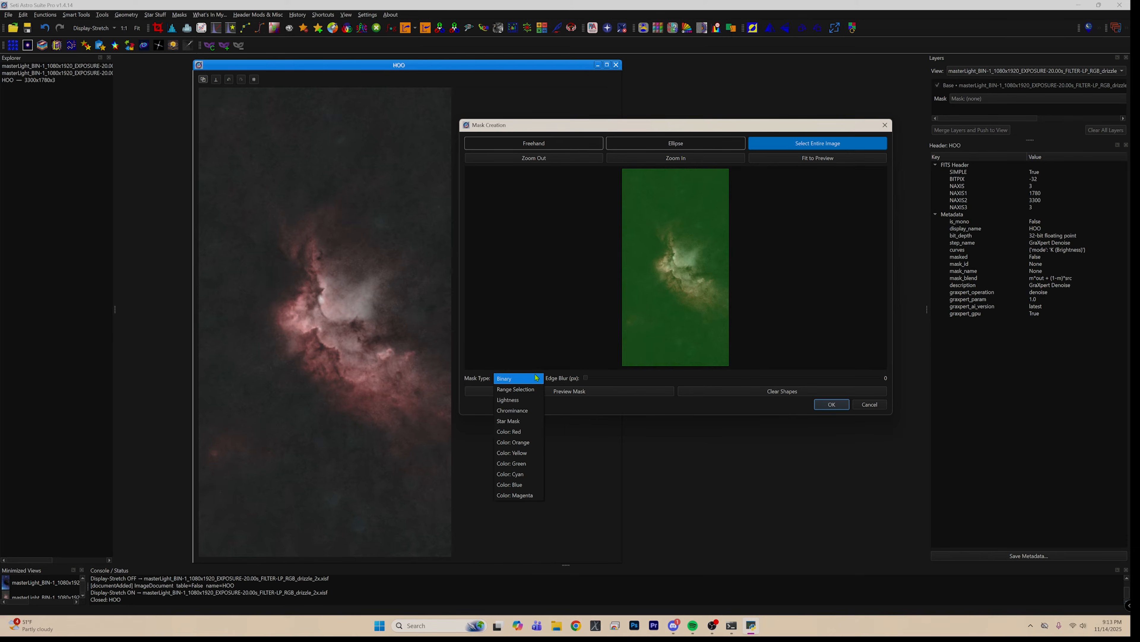
{"action": "left_click", "coordinate": [534, 389]}
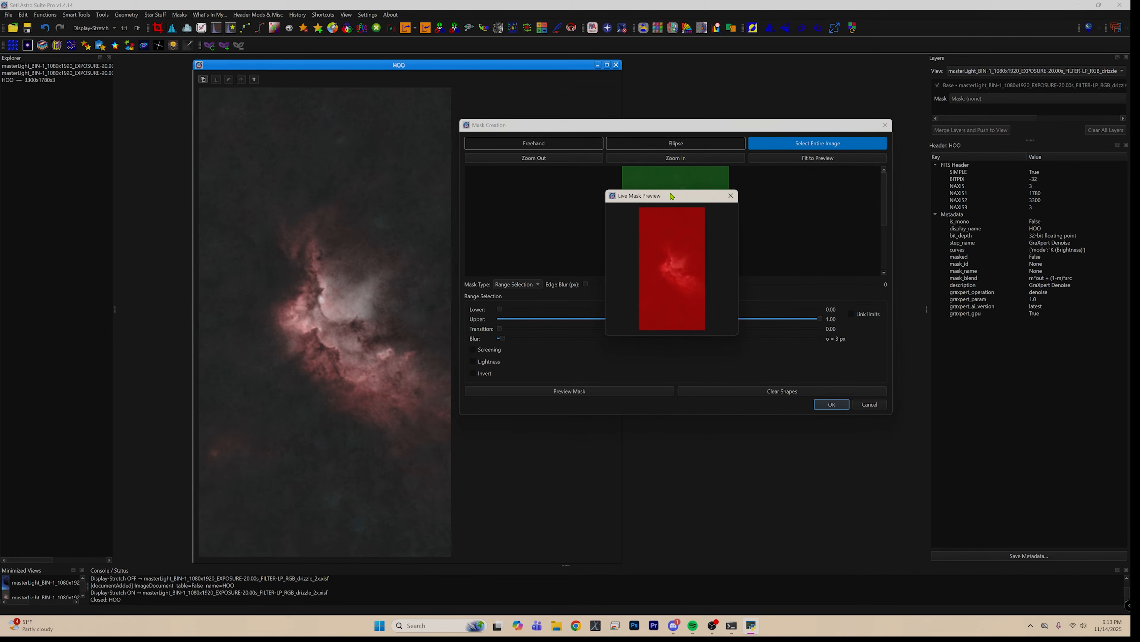
- Lower the range mask's upper limit to 0.21 to exclude the bright nebula, keeping the live mask preview clear of the sliders
{"action": "left_click_drag", "start_coordinate": [672, 196], "coordinate": [541, 192]}
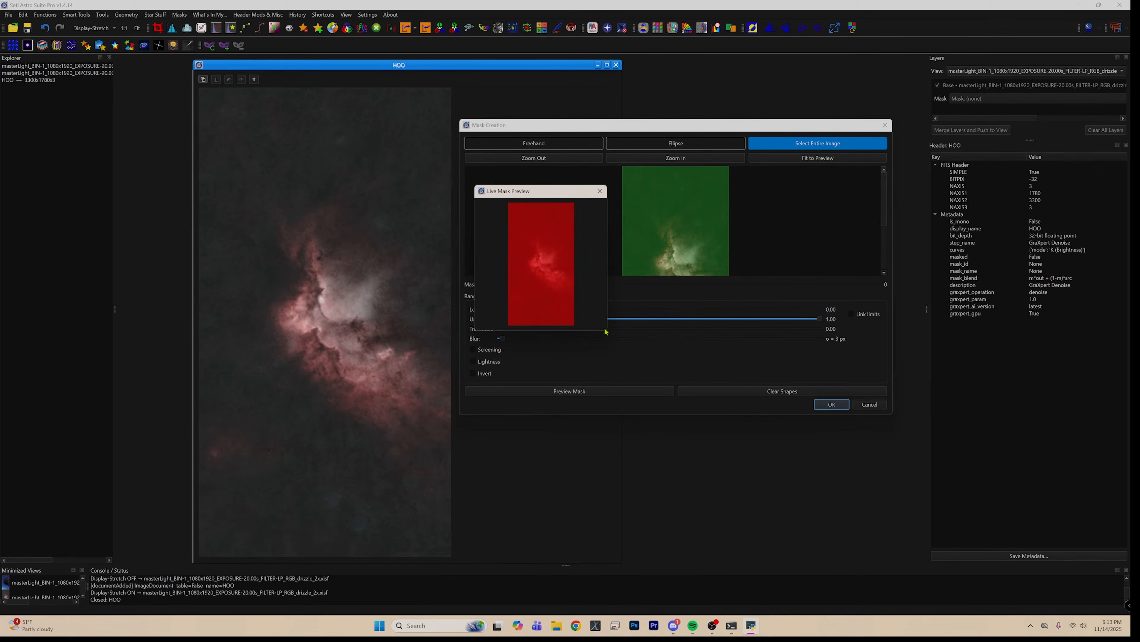
{"action": "left_click_drag", "start_coordinate": [536, 198], "coordinate": [687, 356]}
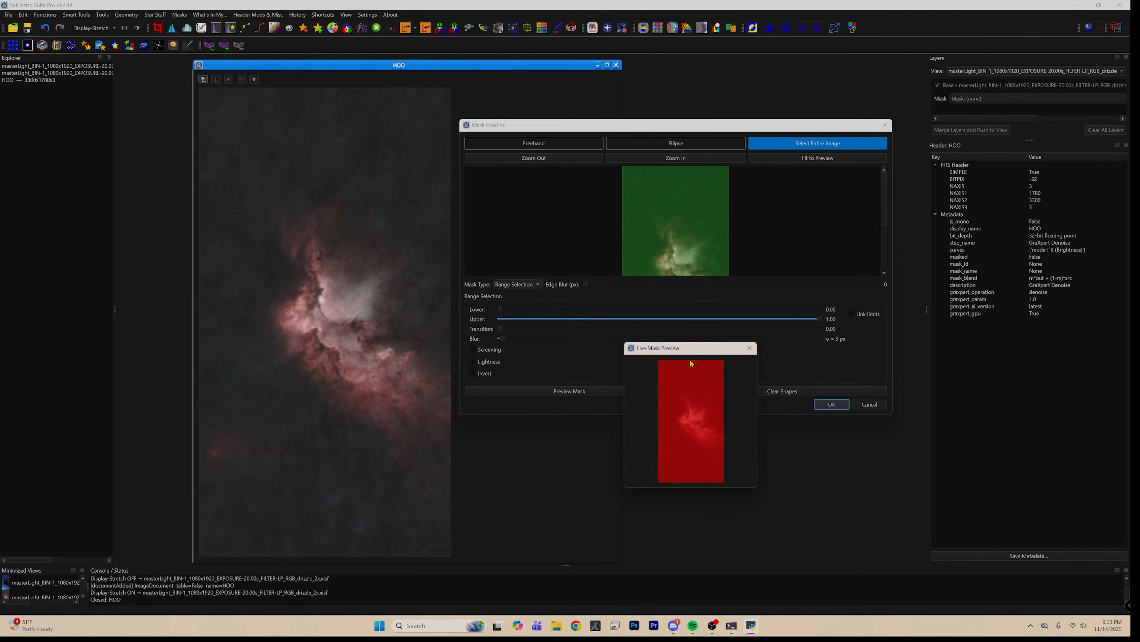
{"action": "left_click_drag", "start_coordinate": [820, 318], "coordinate": [572, 320]}
{"action": "left_click", "coordinate": [608, 319]}
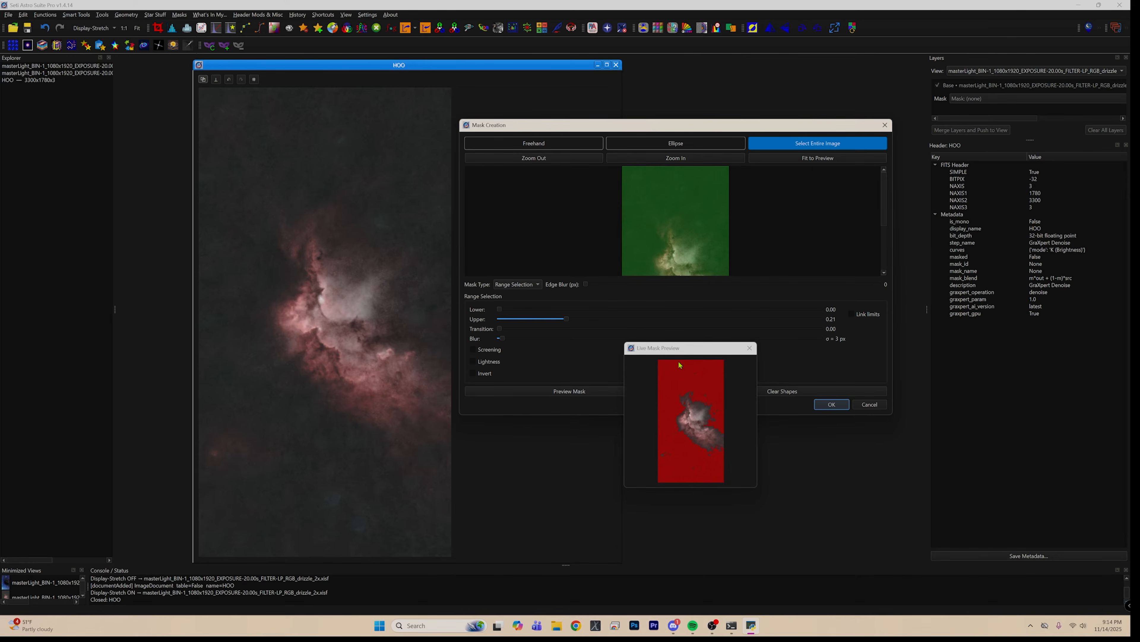
- Preview the range mask fitted to its window to check the nebula cutout, and close both mask previews
{"action": "left_click", "coordinate": [580, 393]}
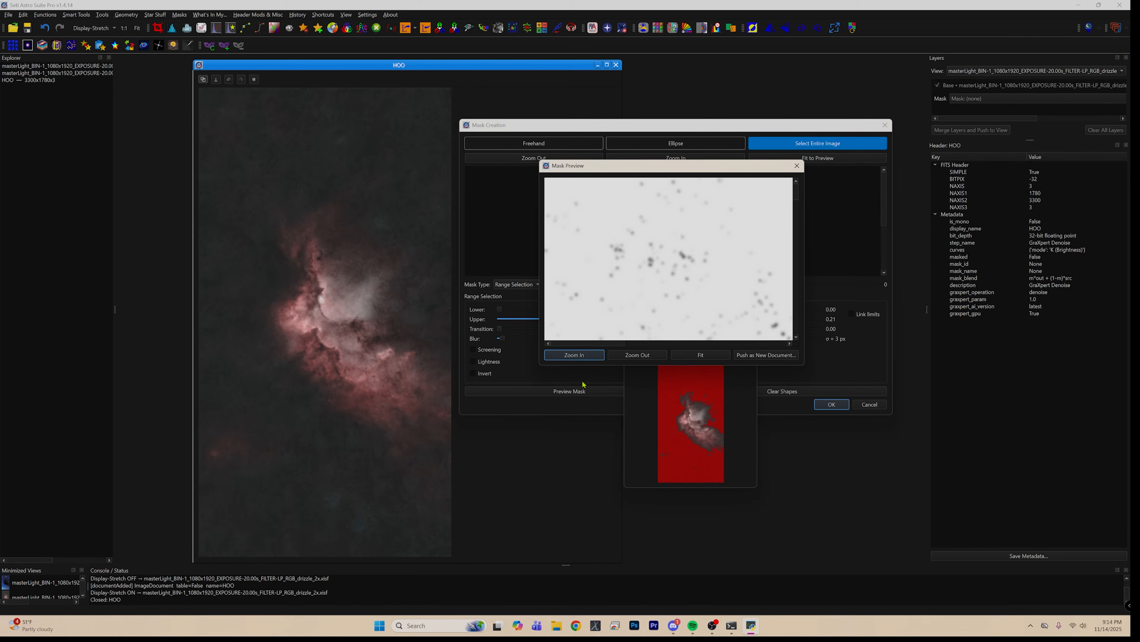
{"action": "left_click", "coordinate": [647, 357]}
{"action": "left_click", "coordinate": [646, 358]}
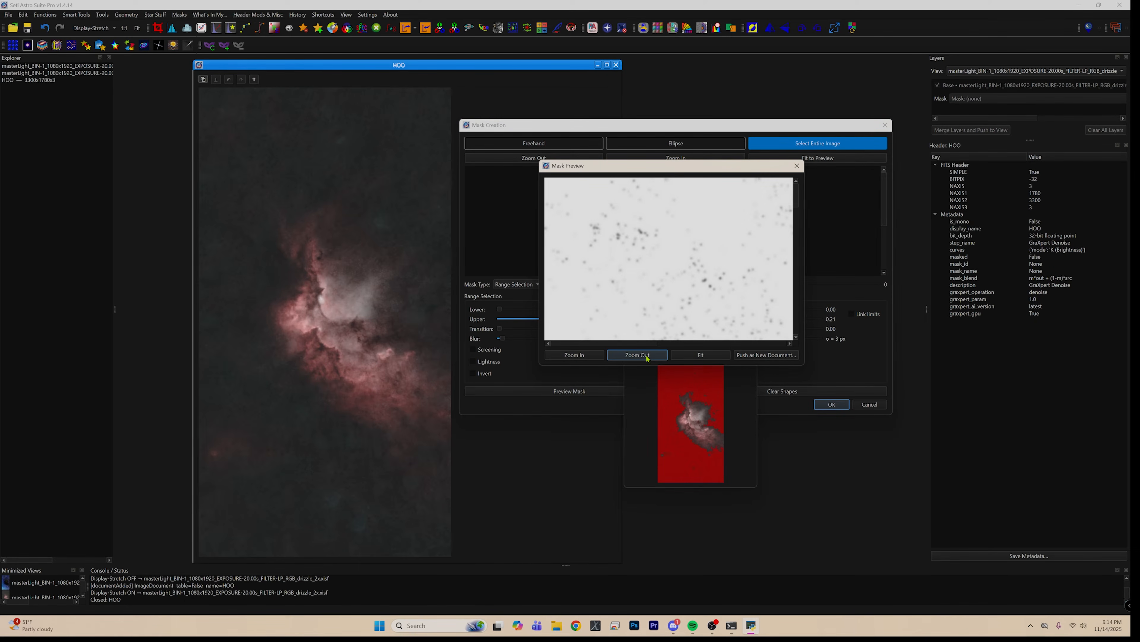
{"action": "left_click", "coordinate": [713, 357]}
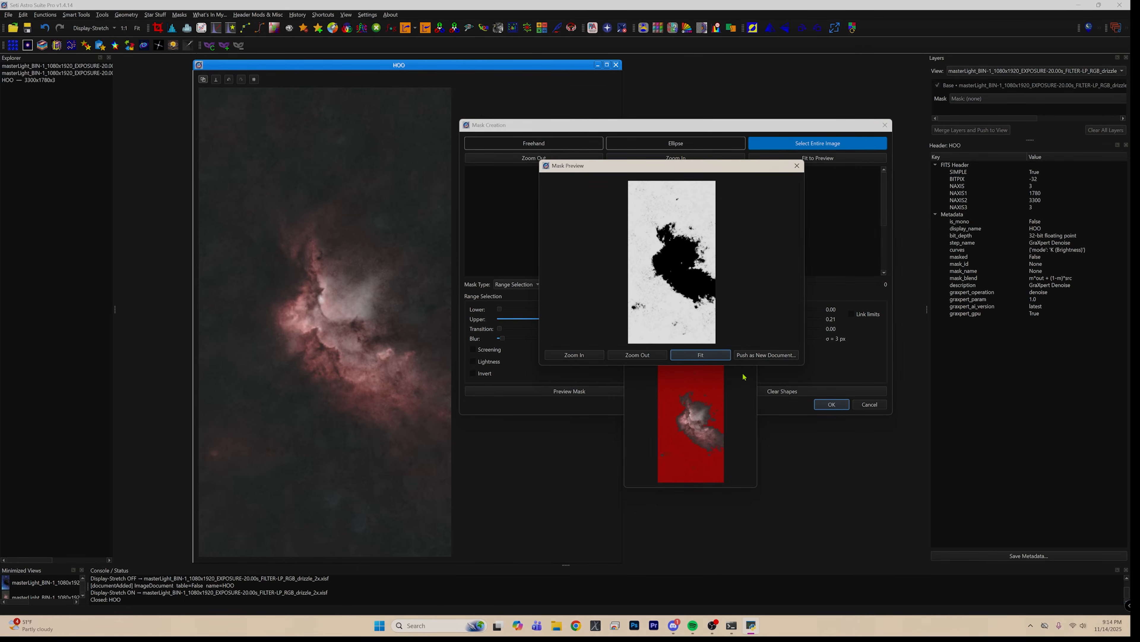
{"action": "left_click", "coordinate": [797, 165]}
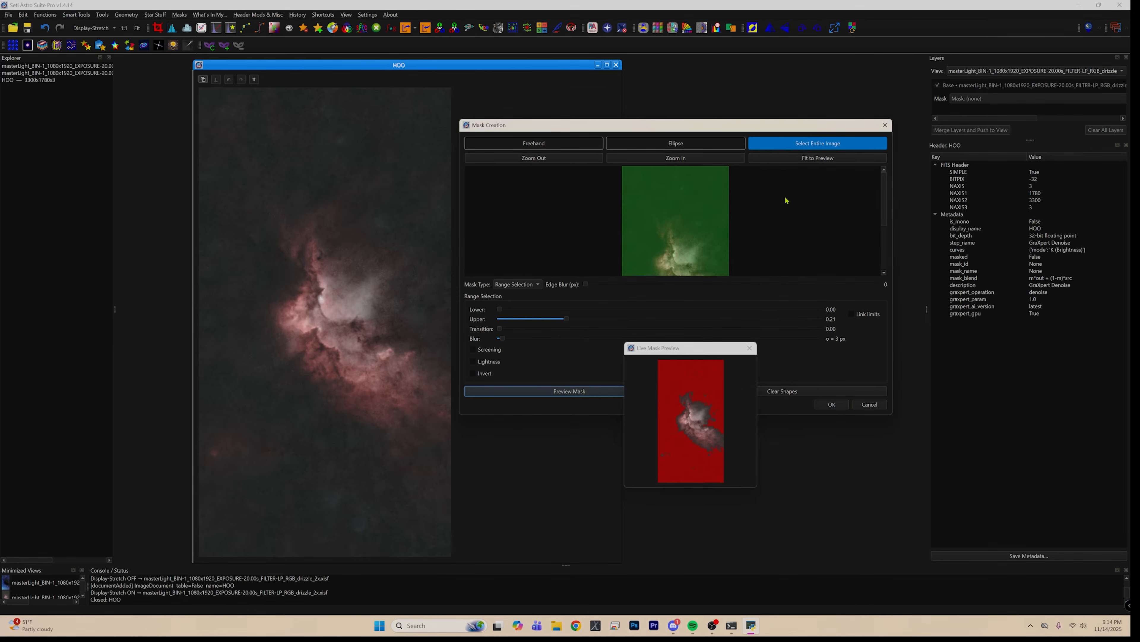
{"action": "left_click", "coordinate": [750, 349]}
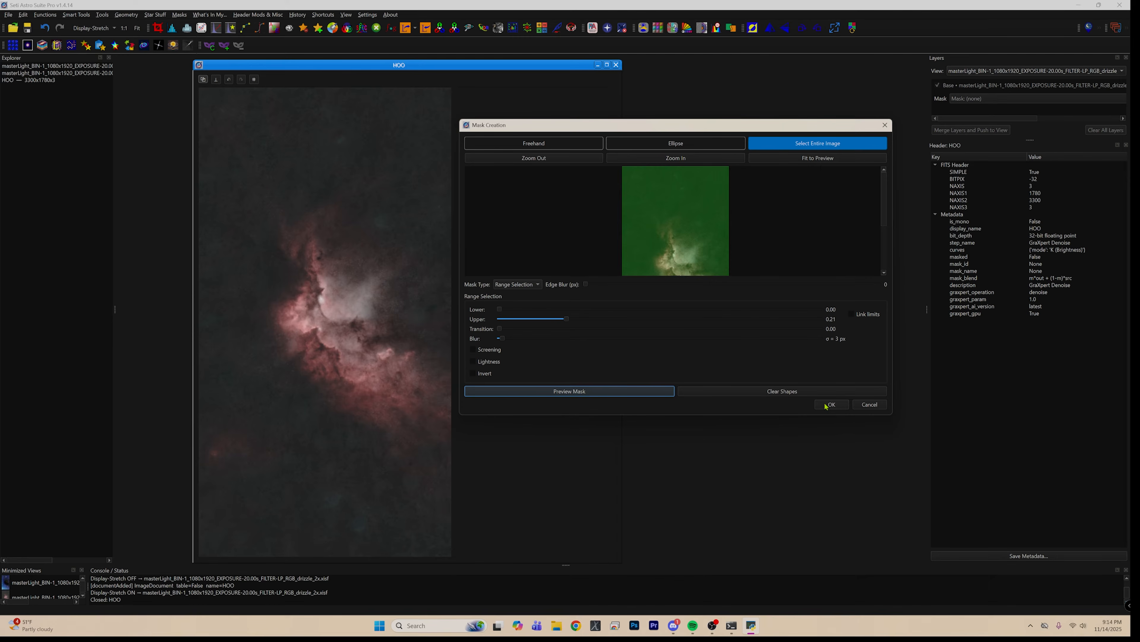
- Set the range mask's blur to 49 px, create the mask as a document named 1, and move its window over the HOO image
{"action": "left_click_drag", "start_coordinate": [502, 338], "coordinate": [586, 343]}
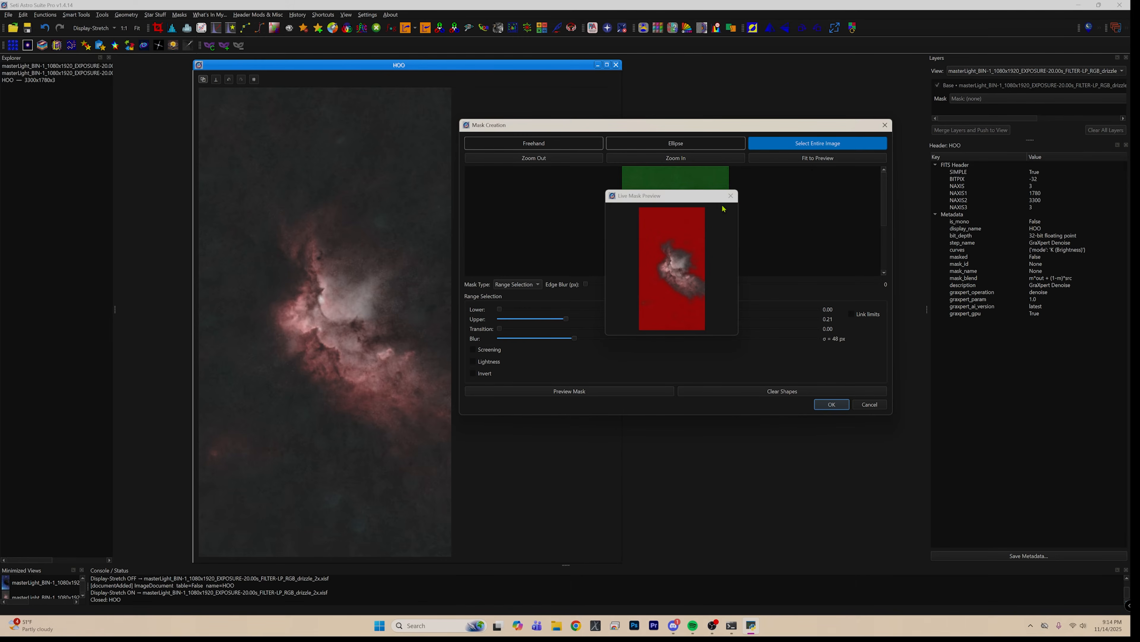
{"action": "left_click", "coordinate": [730, 195]}
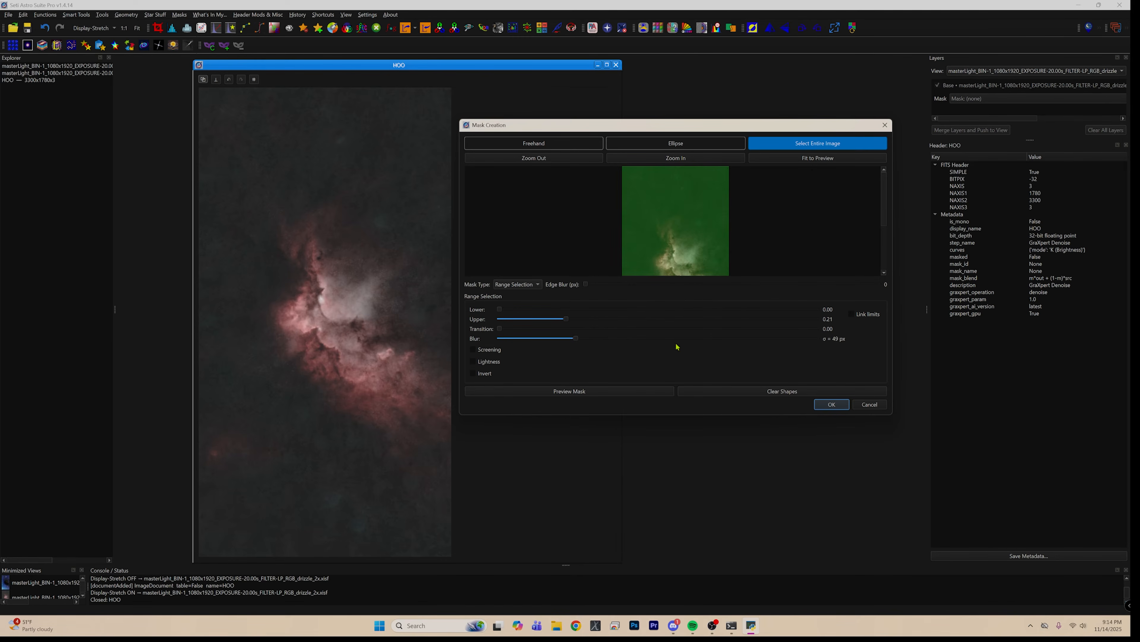
{"action": "left_click", "coordinate": [829, 404]}
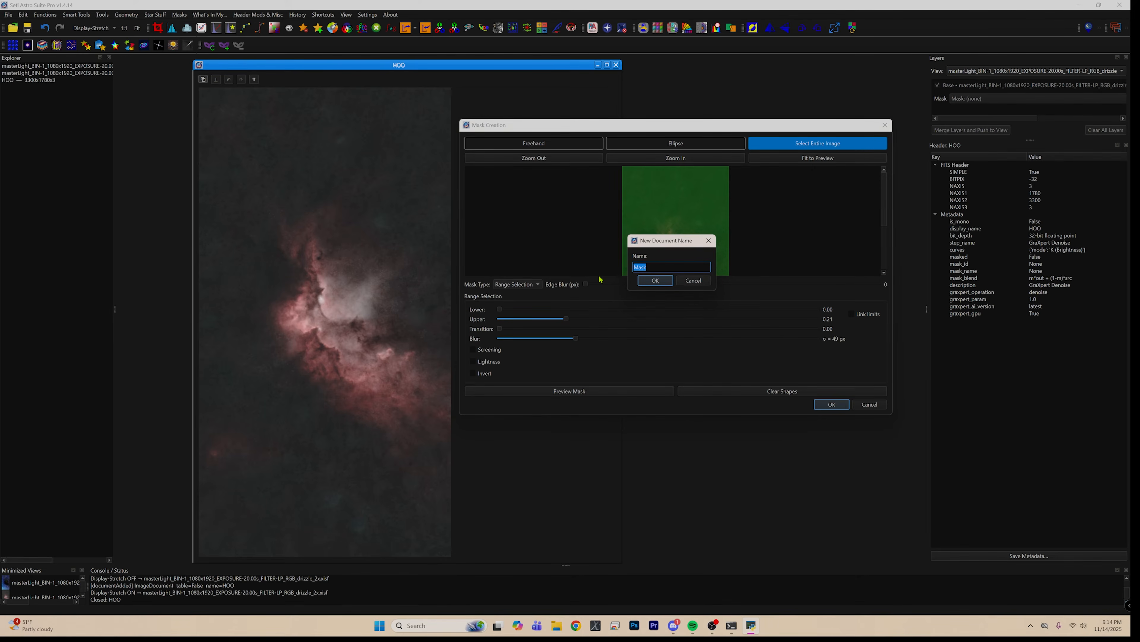
{"action": "type", "text": "1"}
{"action": "left_click", "coordinate": [657, 280]}
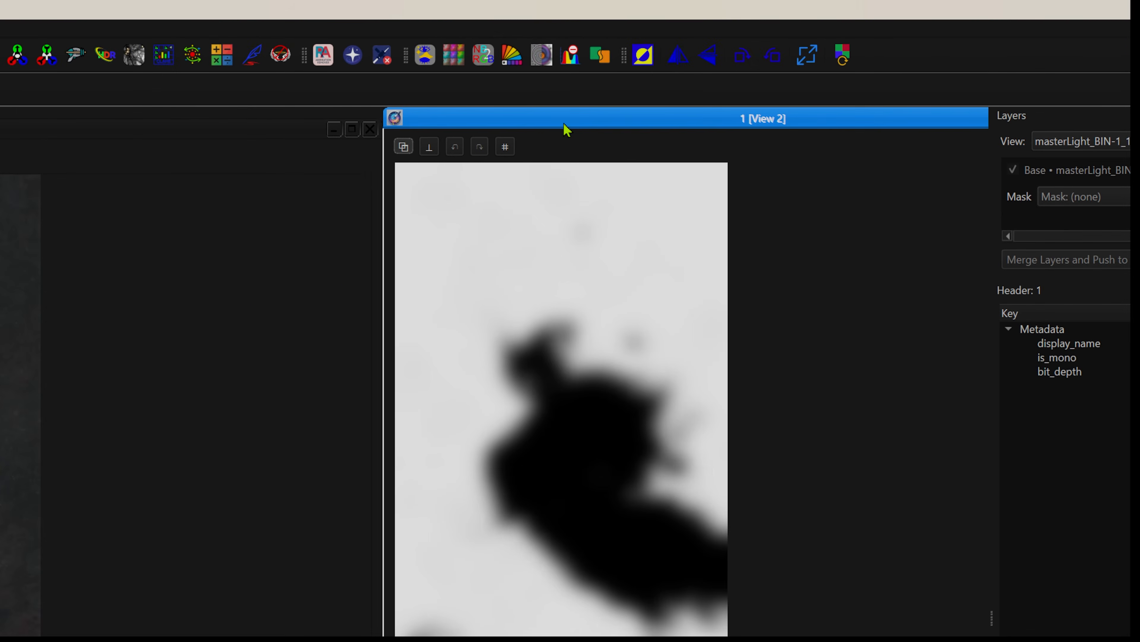
{"action": "left_click_drag", "start_coordinate": [565, 127], "coordinate": [481, 214]}
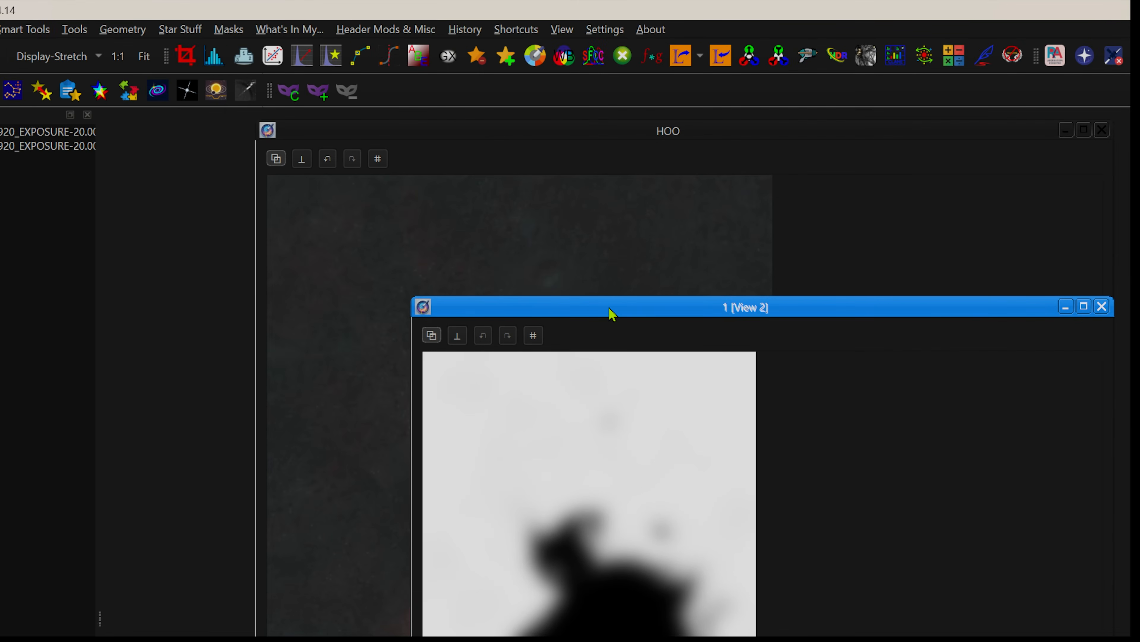
- Apply mask 1 to the HOO image and show its mask overlay, keeping the mask window clear of the image
{"action": "left_click_drag", "start_coordinate": [611, 313], "coordinate": [1139, 259]}
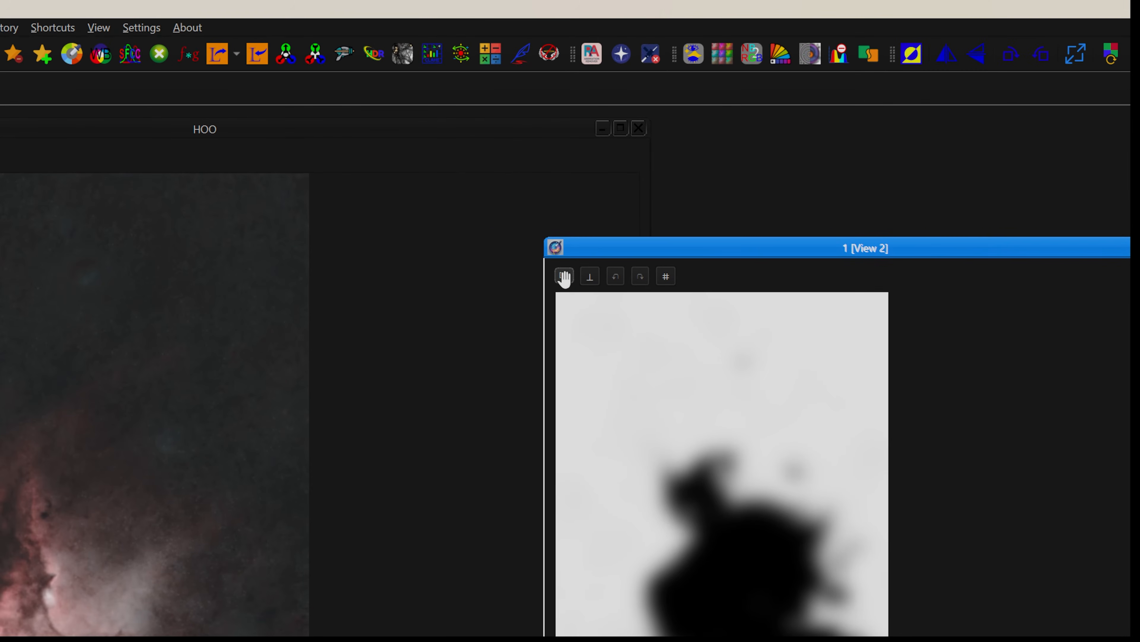
{"action": "left_click_drag", "start_coordinate": [565, 276], "coordinate": [417, 318]}
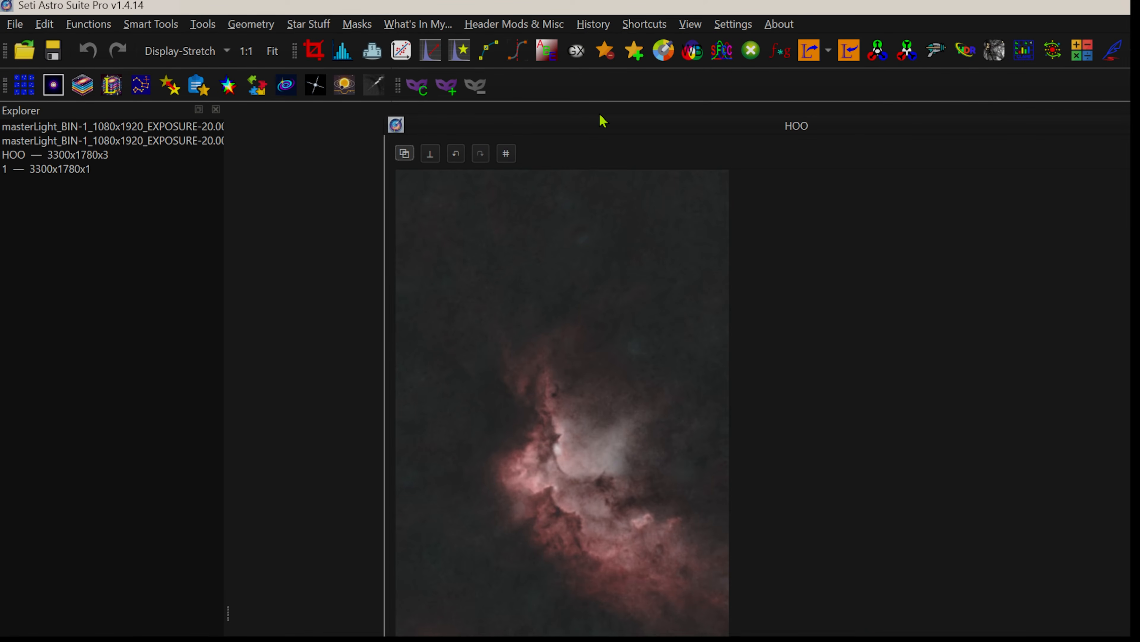
{"action": "left_click", "coordinate": [602, 130]}
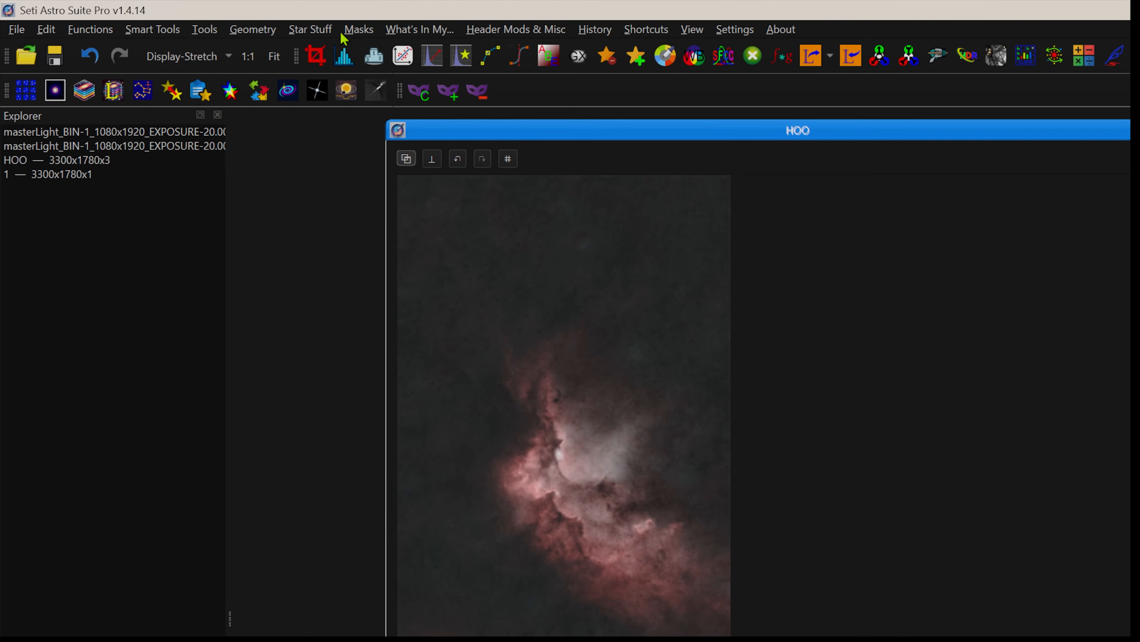
{"action": "left_click", "coordinate": [358, 30]}
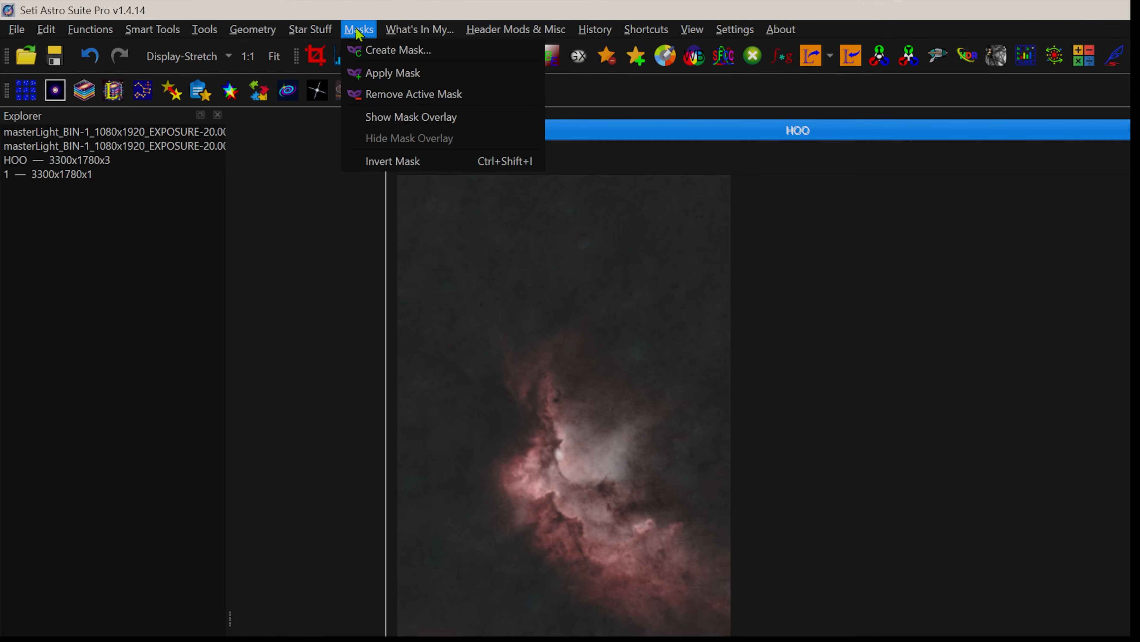
{"action": "left_click", "coordinate": [439, 118]}
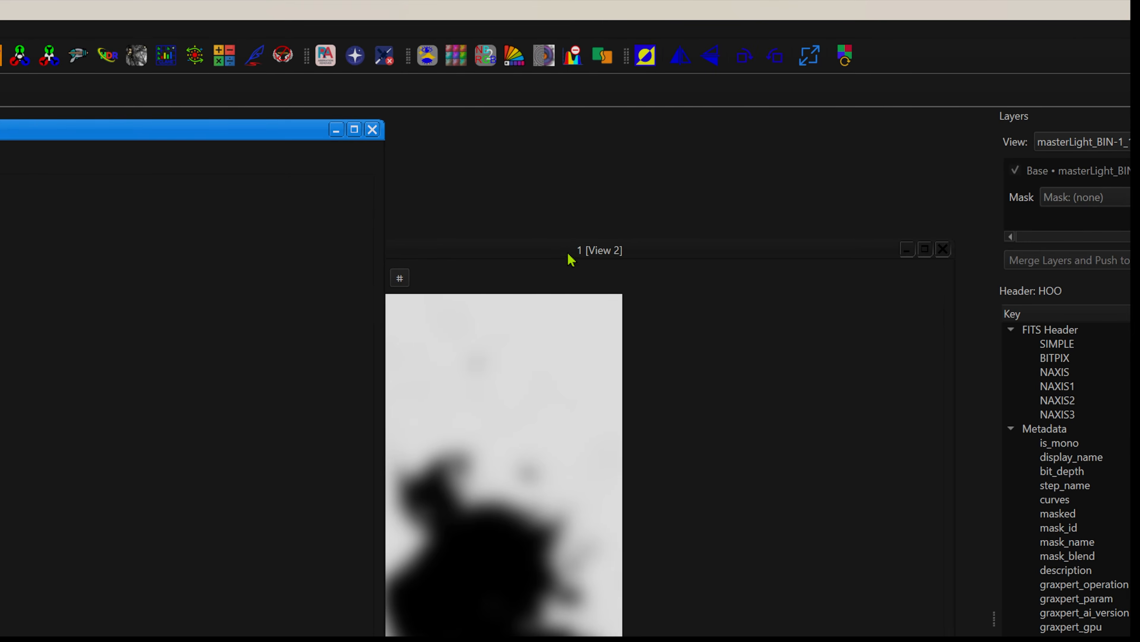
{"action": "left_click_drag", "start_coordinate": [568, 248], "coordinate": [601, 207]}
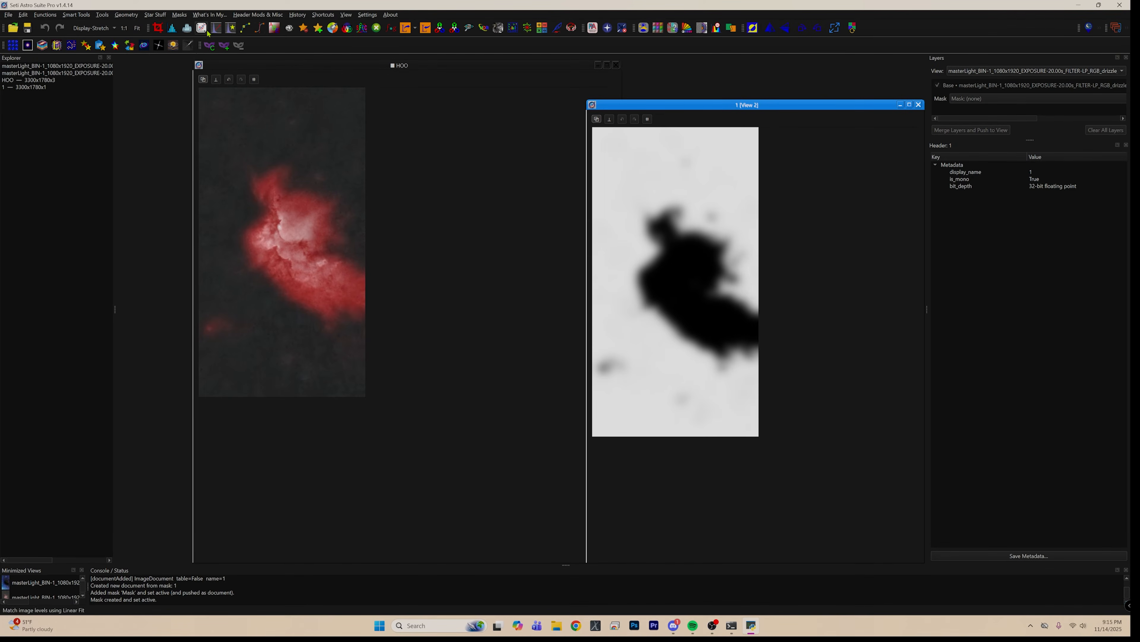
{"action": "left_click", "coordinate": [45, 15]}
{"action": "left_click", "coordinate": [83, 84]}
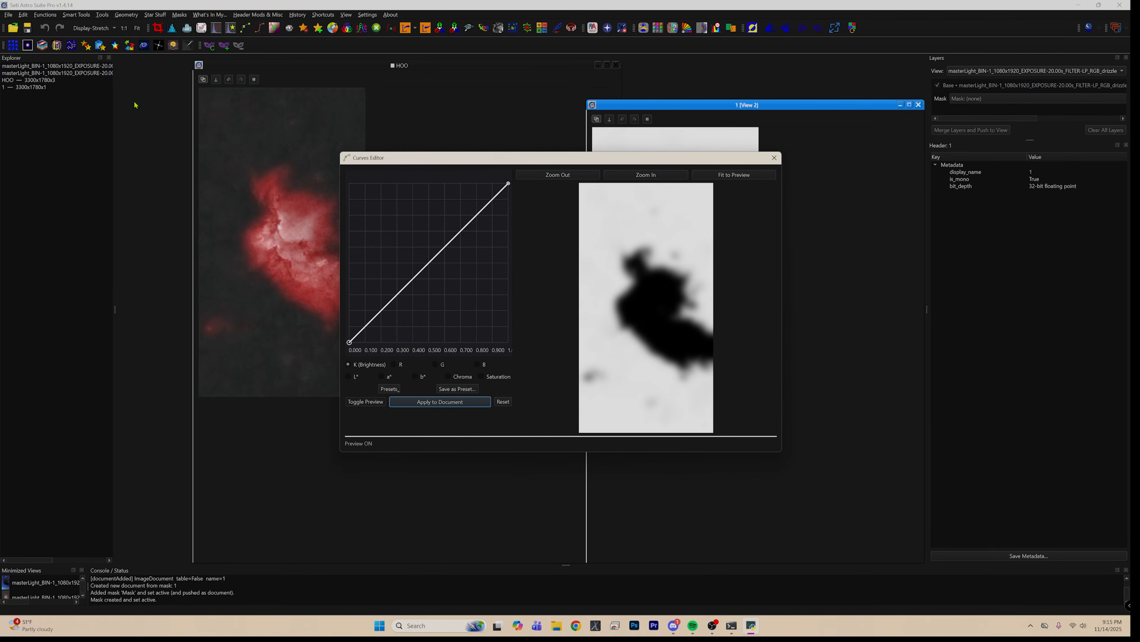
{"action": "left_click_drag", "start_coordinate": [493, 152], "coordinate": [622, 116]}
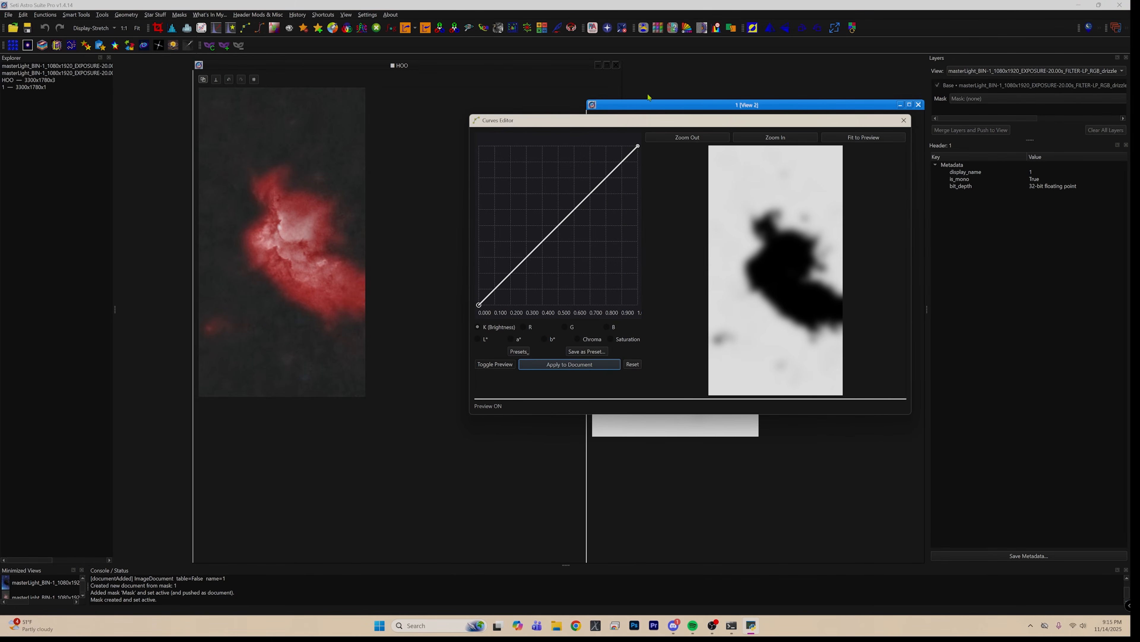
{"action": "left_click", "coordinate": [401, 67]}
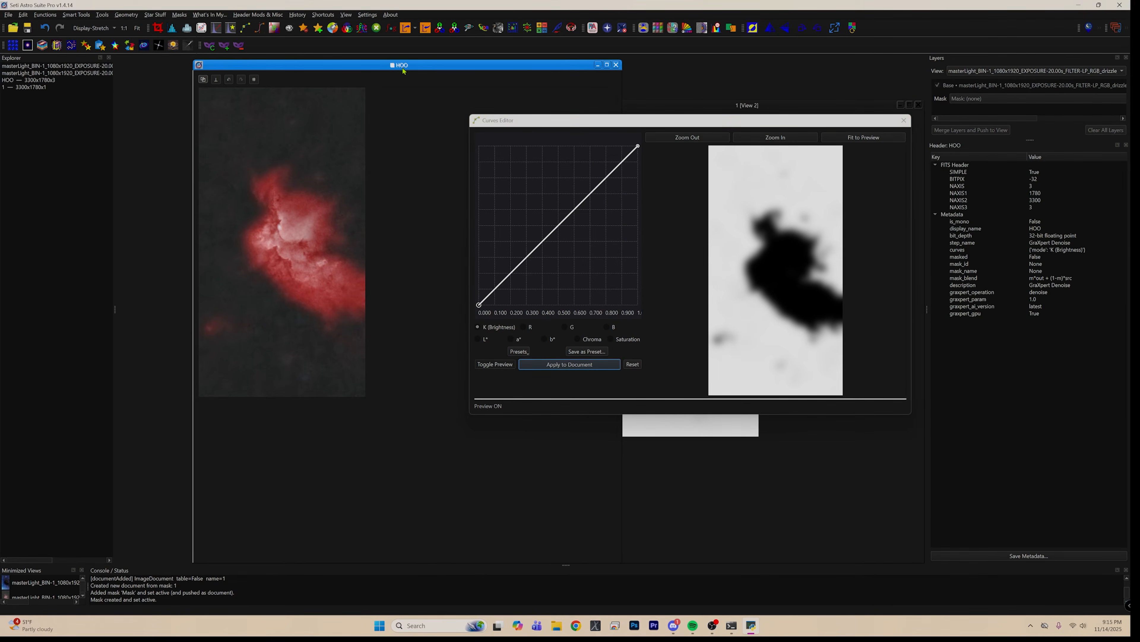
{"action": "left_click", "coordinate": [845, 138]}
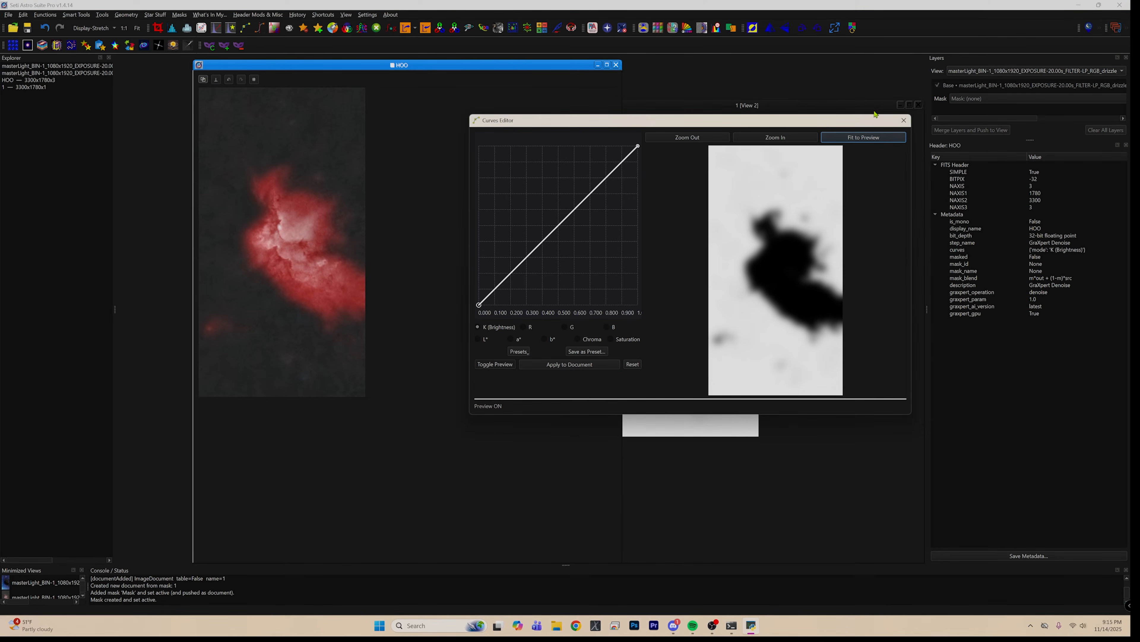
{"action": "left_click", "coordinate": [904, 120]}
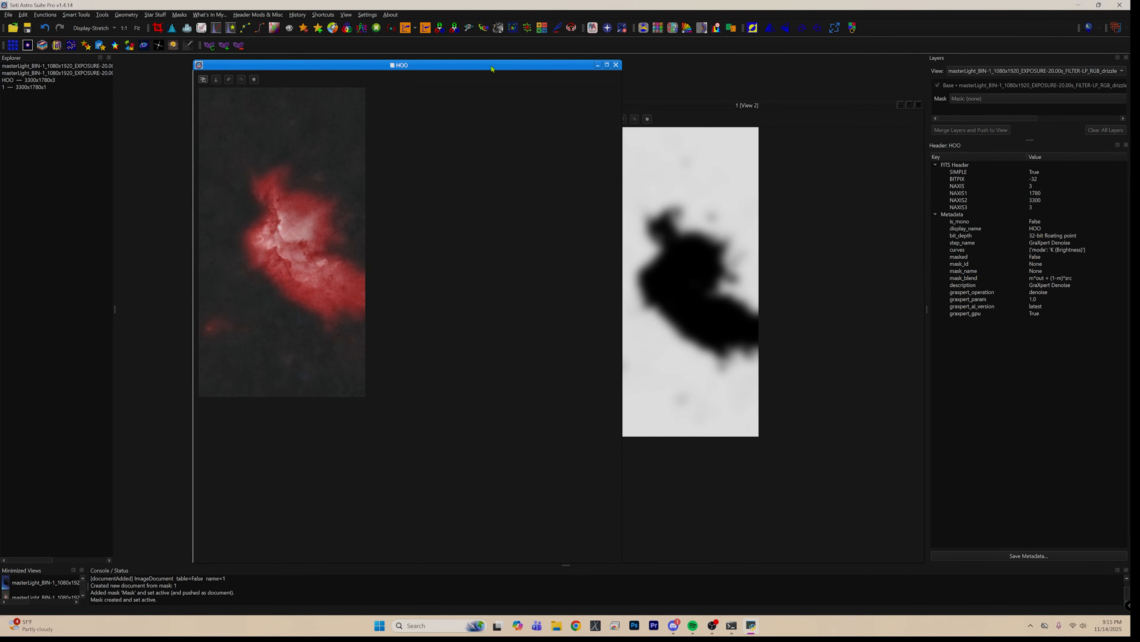
- Darken the masked HOO background with the Curves Editor by pulling the K (Brightness) curve's midpoint slightly down, and apply it to the document
{"action": "left_click", "coordinate": [52, 16]}
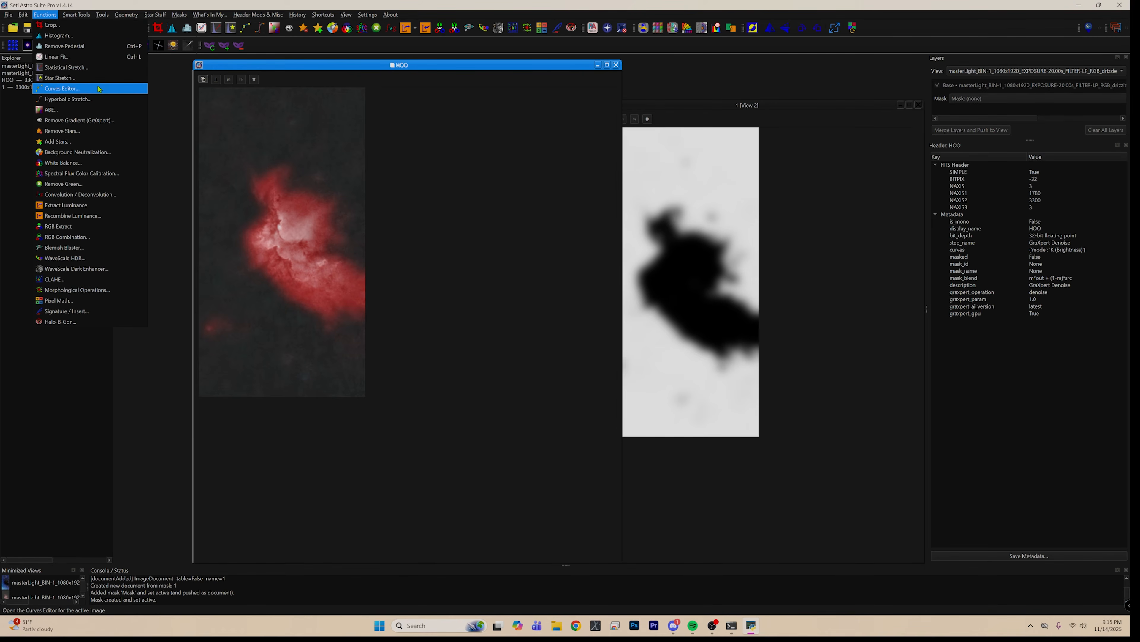
{"action": "left_click", "coordinate": [62, 89]}
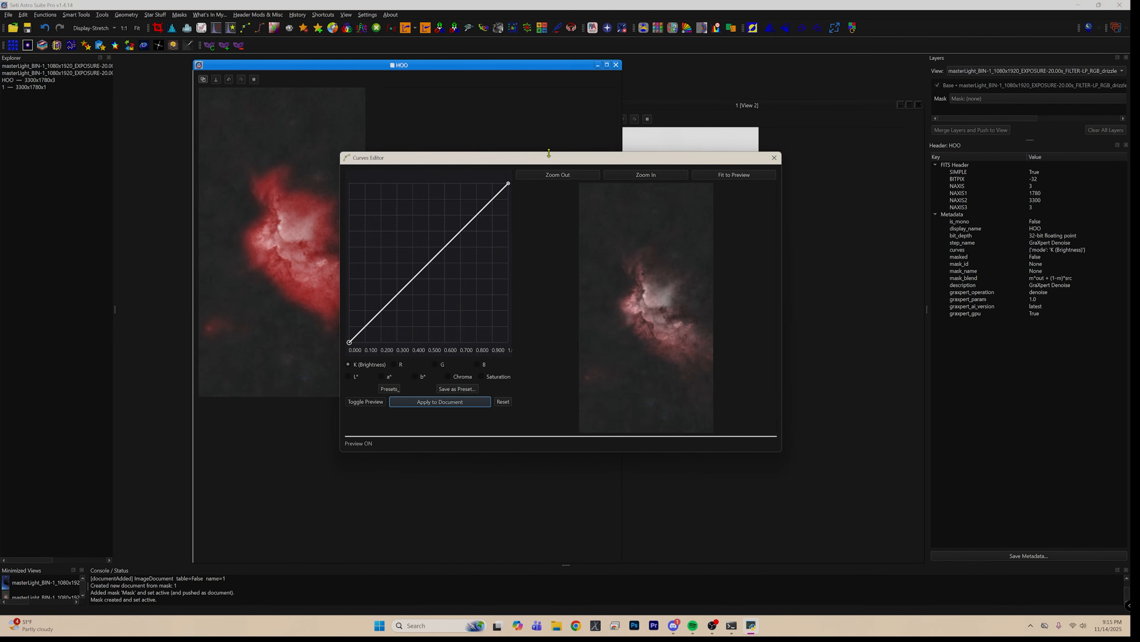
{"action": "left_click_drag", "start_coordinate": [550, 161], "coordinate": [654, 114]}
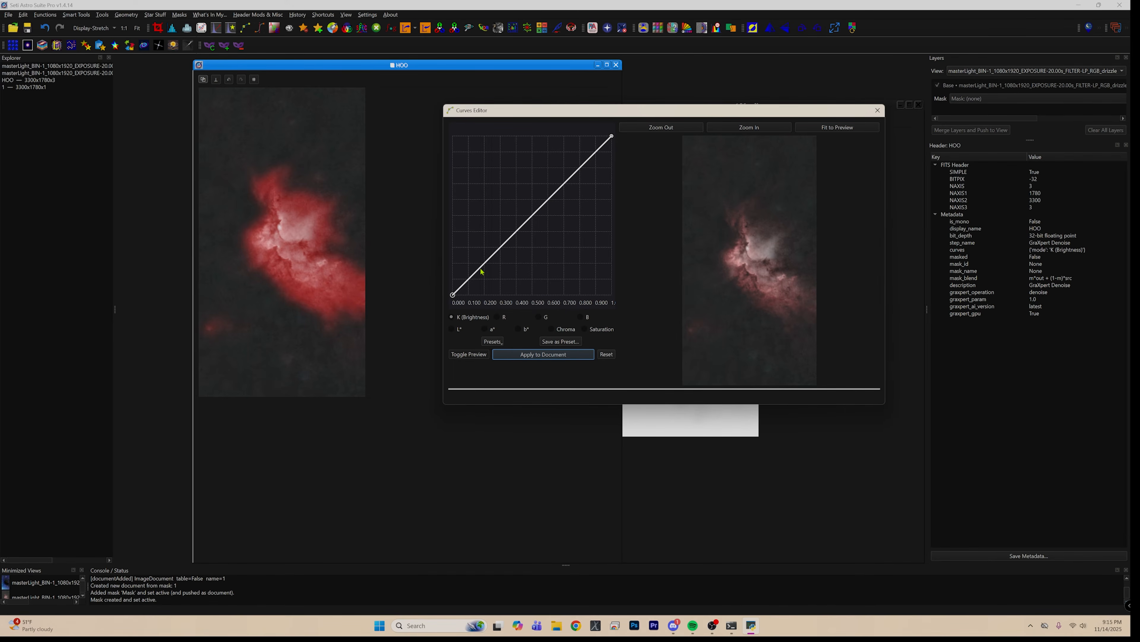
{"action": "left_click", "coordinate": [526, 222]}
{"action": "left_click_drag", "start_coordinate": [525, 222], "coordinate": [531, 232]}
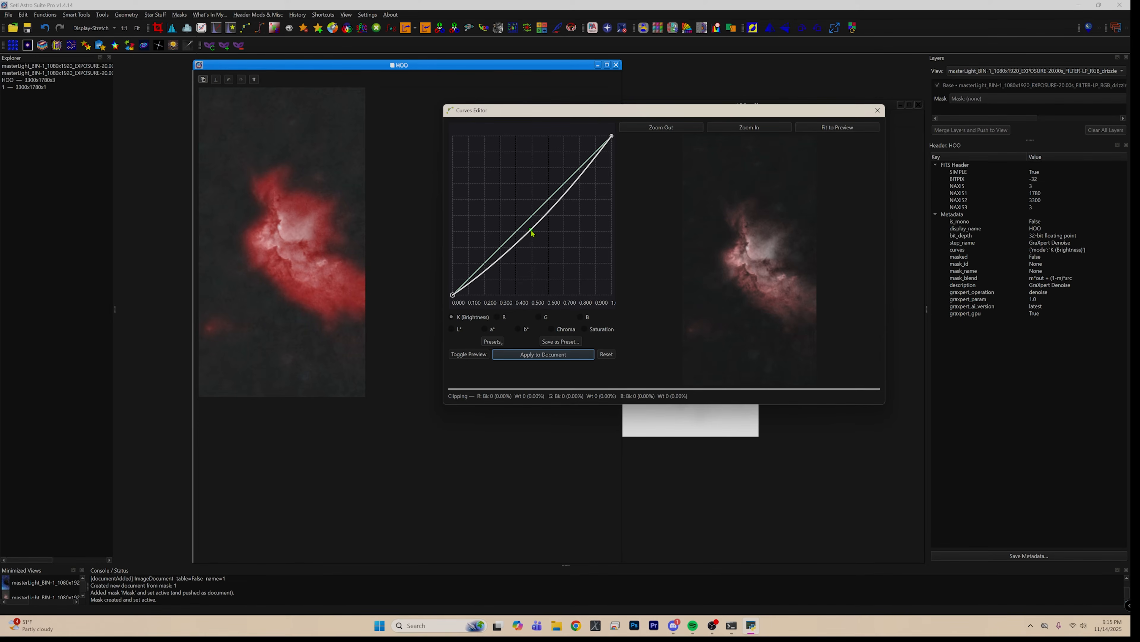
{"action": "left_click", "coordinate": [542, 354]}
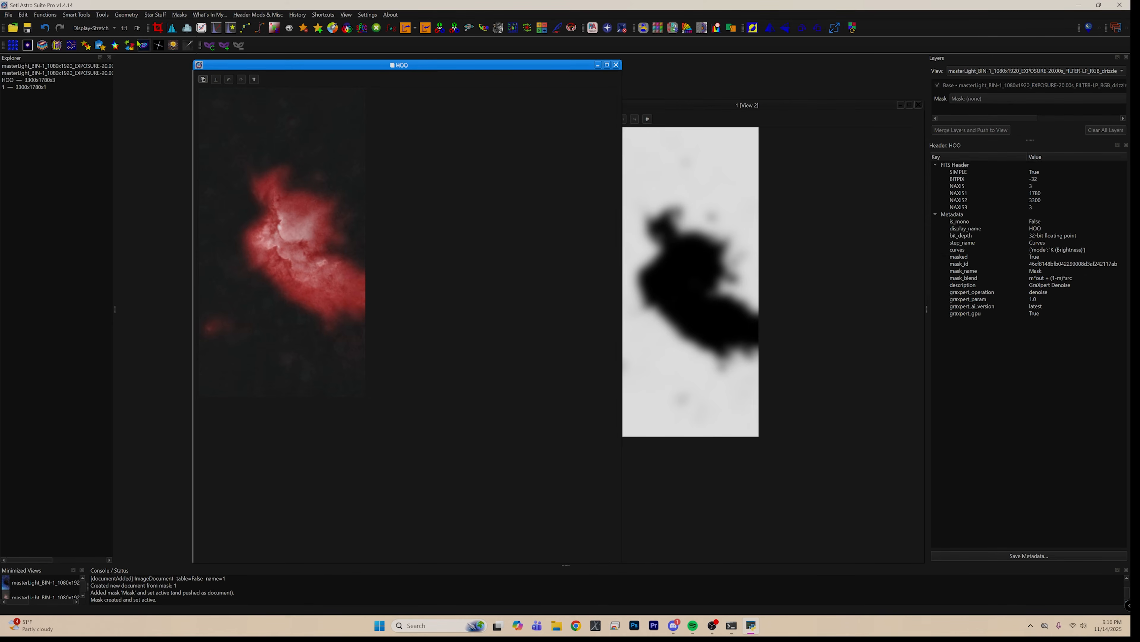
- Invert the HOO image's active mask so edits affect the nebula, and hide the mask overlay
{"action": "left_click", "coordinate": [179, 14]}
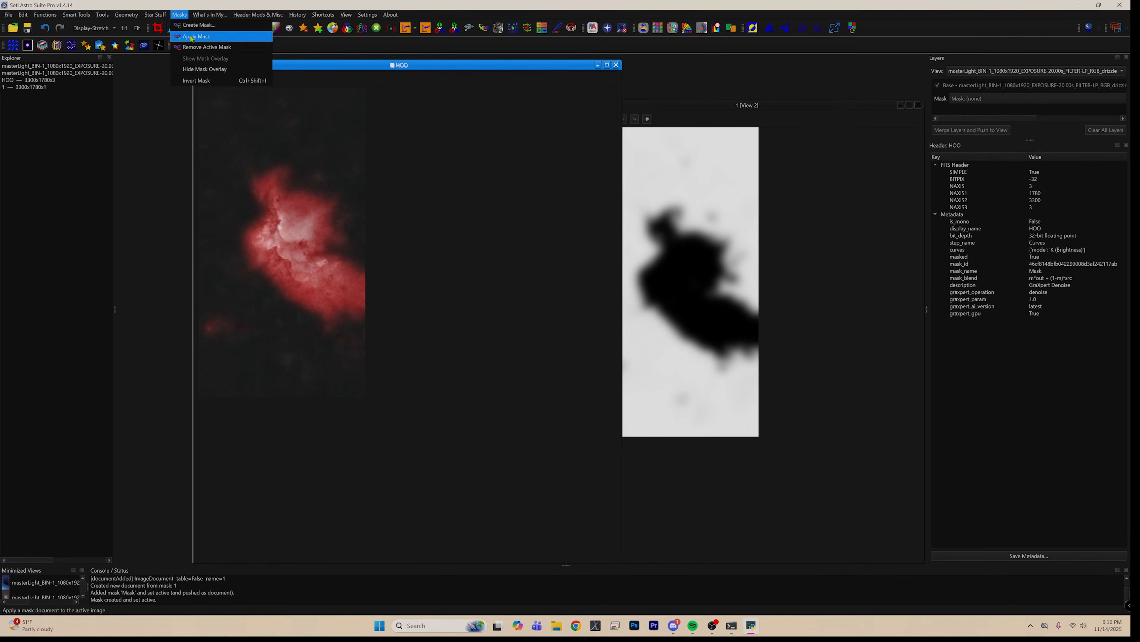
{"action": "left_click", "coordinate": [209, 81]}
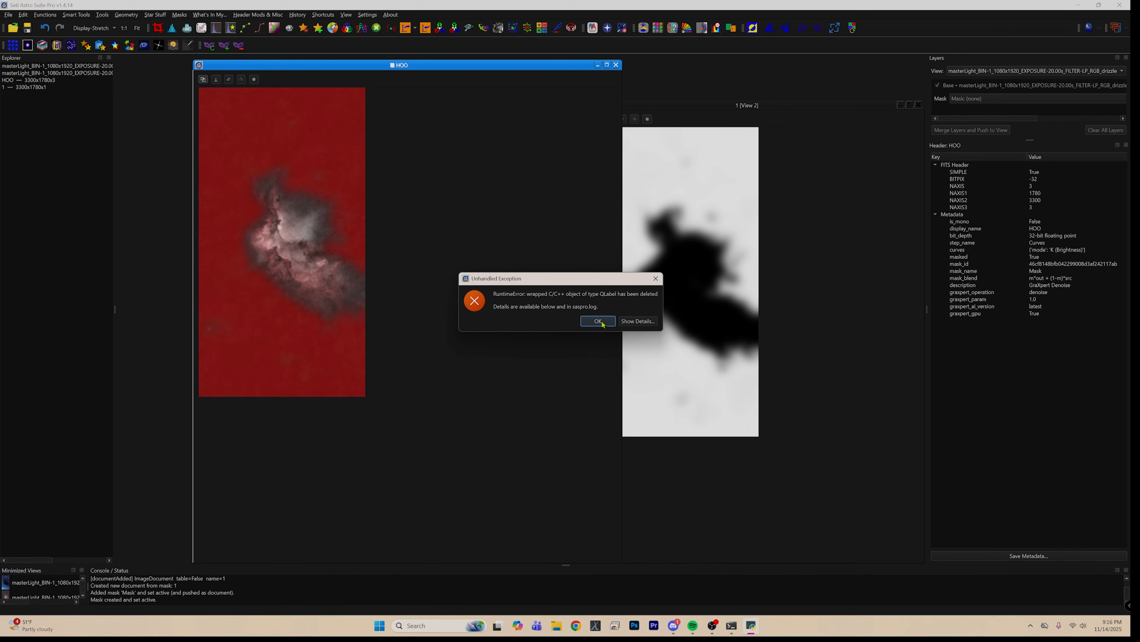
{"action": "left_click", "coordinate": [598, 321]}
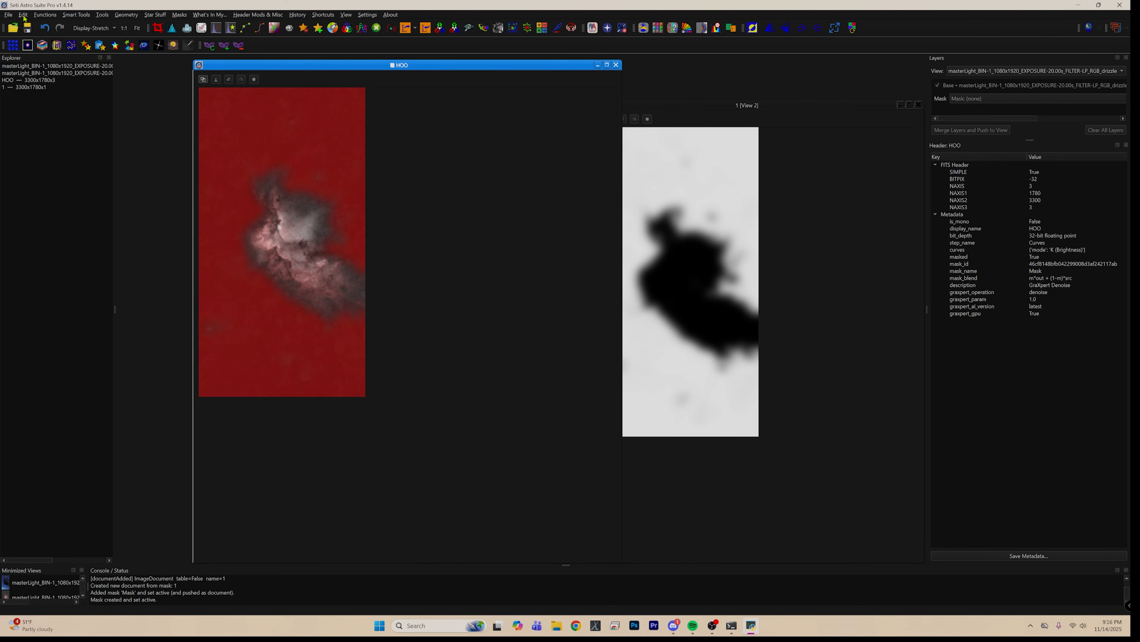
{"action": "left_click", "coordinate": [179, 14]}
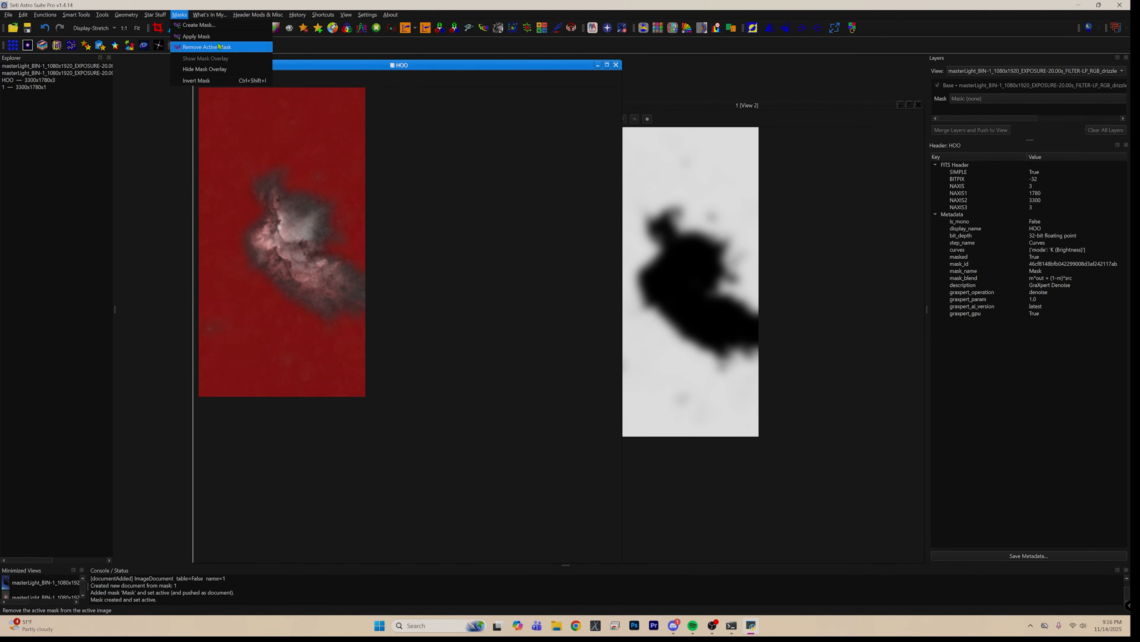
{"action": "left_click", "coordinate": [225, 70]}
- Brighten the nebula through the inverted mask by raising the K (Brightness) curve's midpoint slightly, and apply it to the HOO document
{"action": "left_click", "coordinate": [45, 15]}
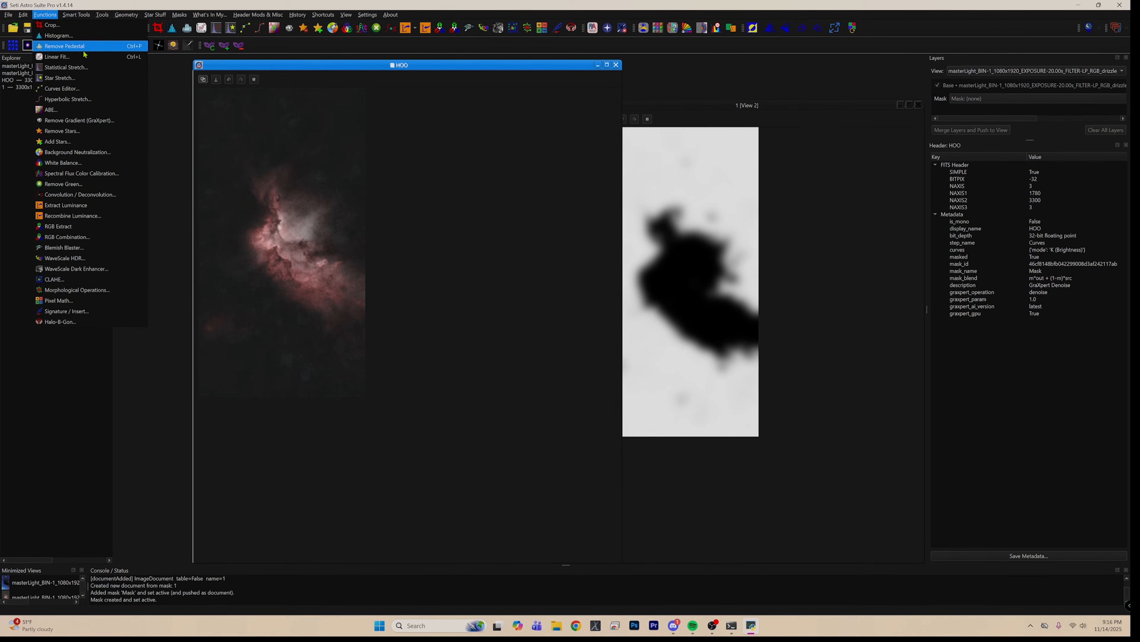
{"action": "left_click", "coordinate": [84, 89]}
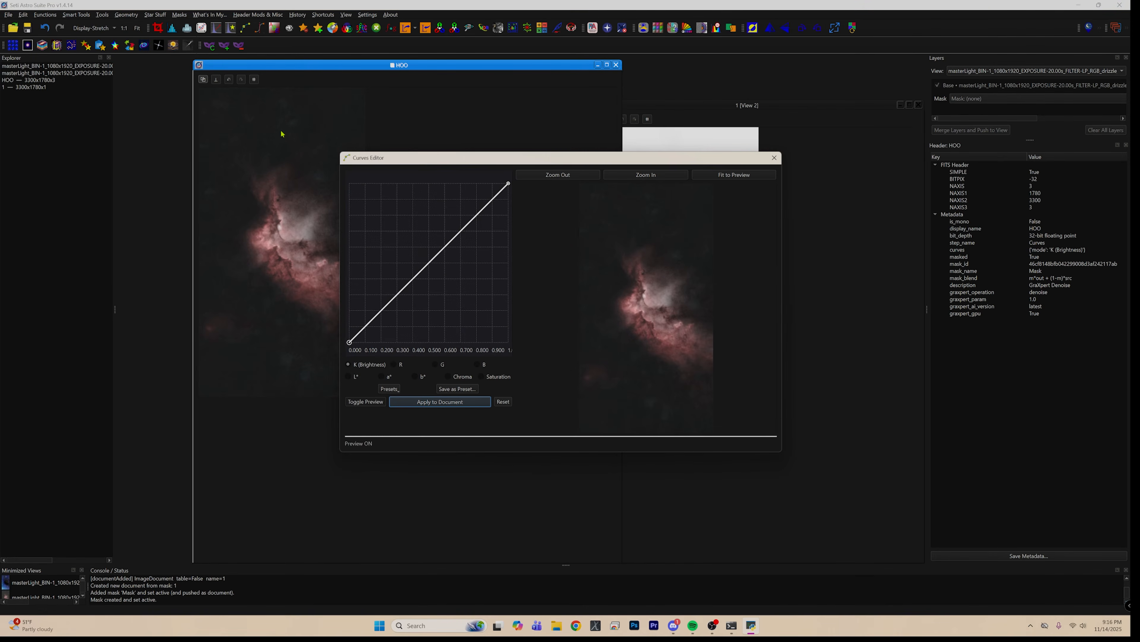
{"action": "left_click_drag", "start_coordinate": [552, 162], "coordinate": [723, 146]}
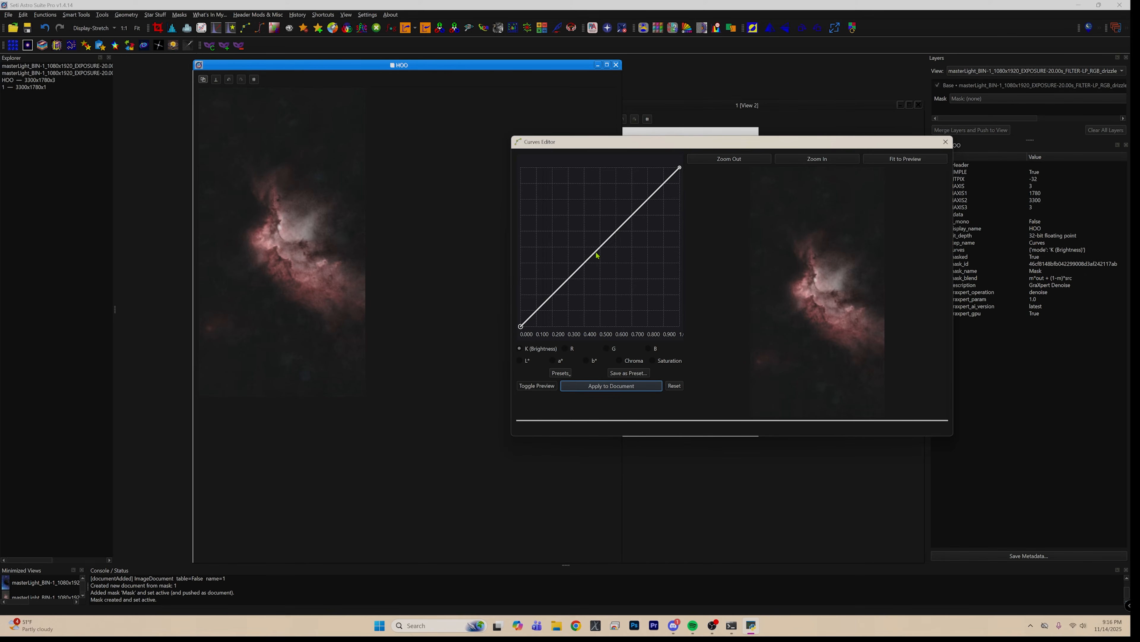
{"action": "left_click_drag", "start_coordinate": [596, 254], "coordinate": [588, 243]}
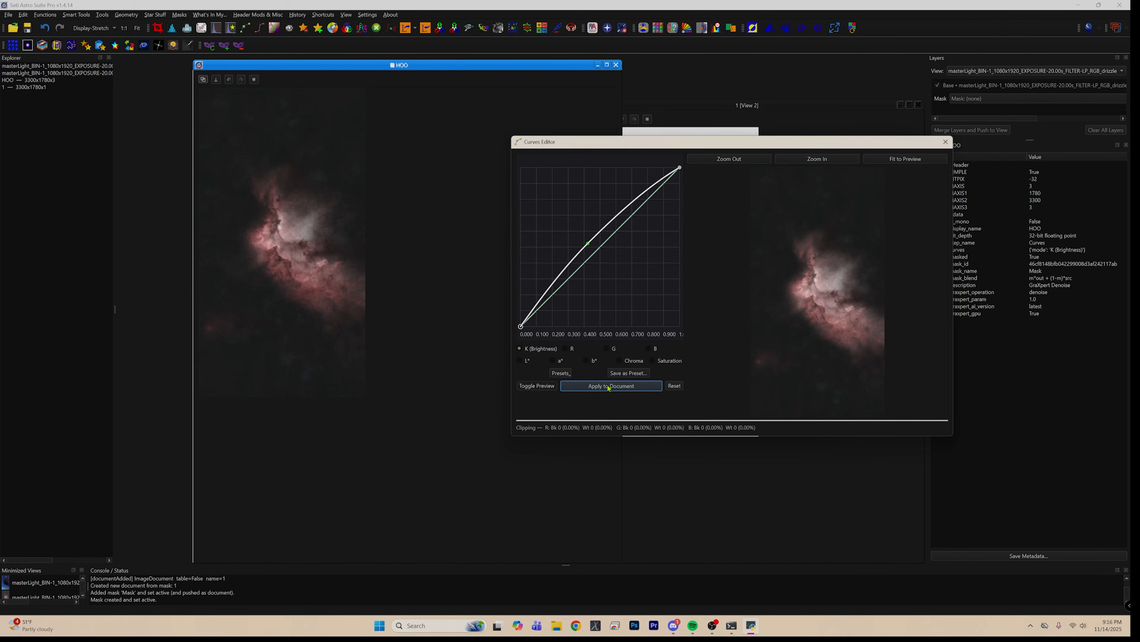
{"action": "left_click", "coordinate": [609, 387]}
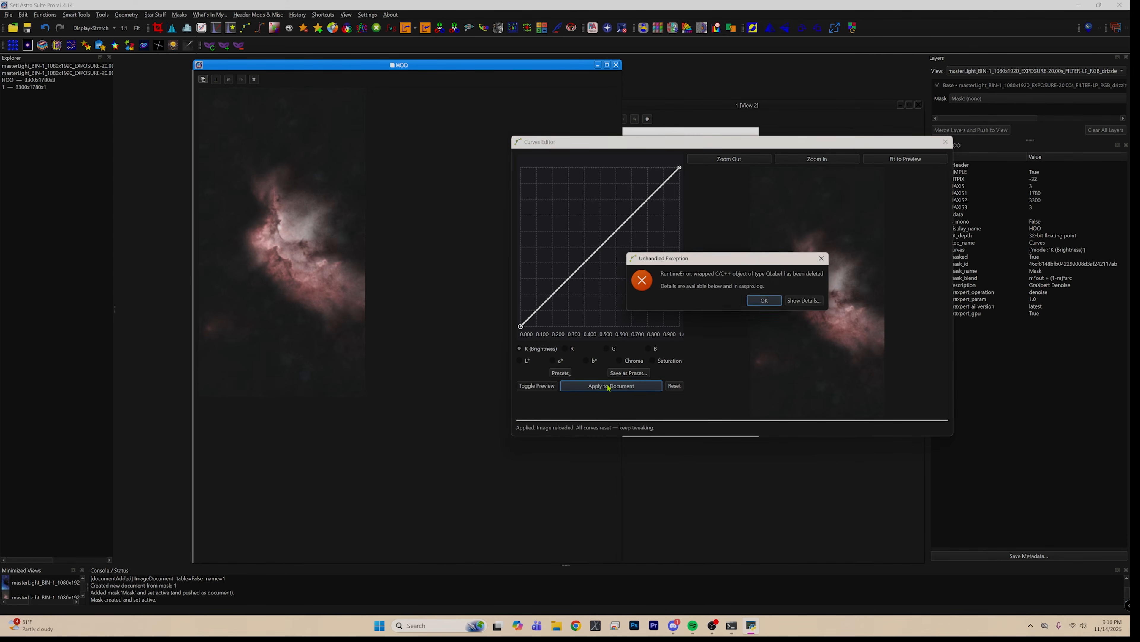
{"action": "left_click", "coordinate": [766, 301]}
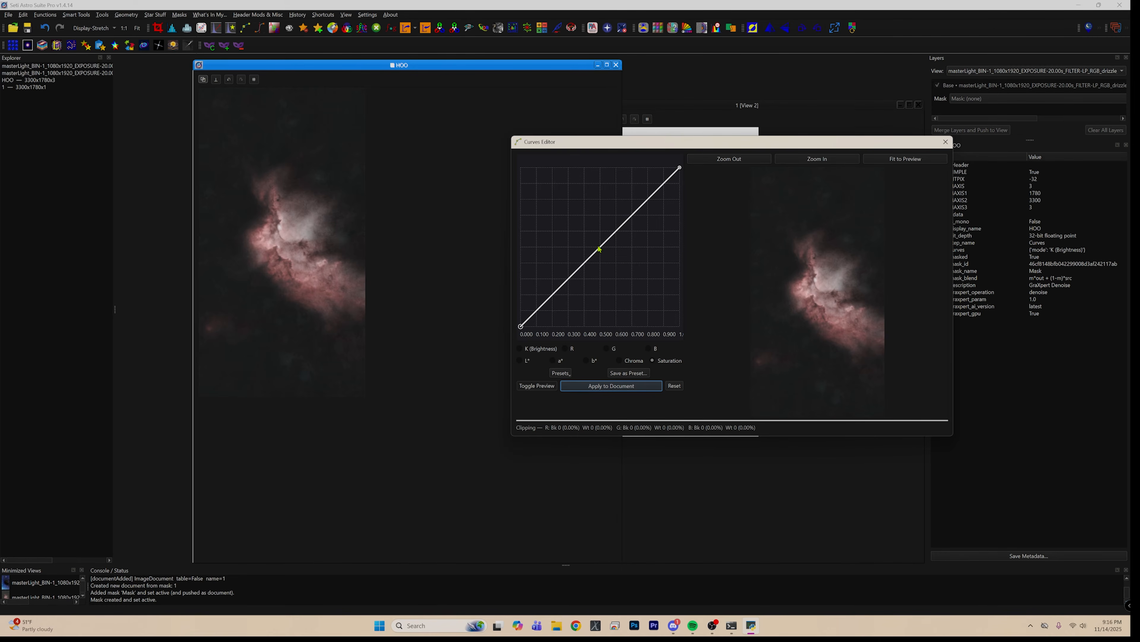
- Boost the nebula's colour by raising the middle of the Saturation curve, apply it to the HOO document, and close the Curves Editor
{"action": "left_click_drag", "start_coordinate": [600, 248], "coordinate": [595, 246]}
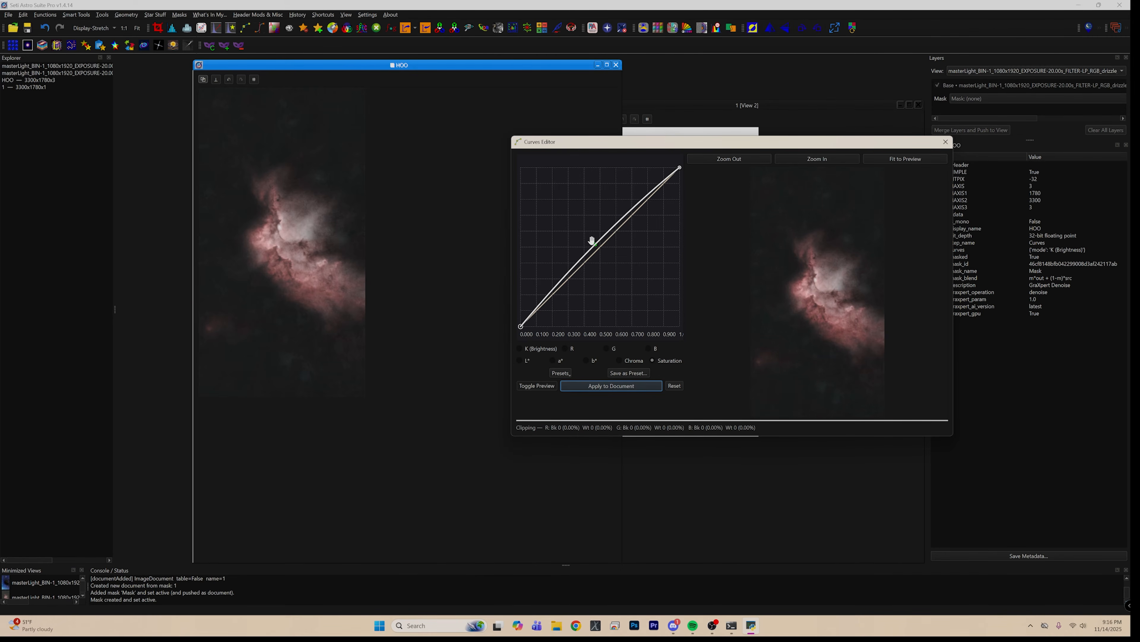
{"action": "left_click_drag", "start_coordinate": [592, 240], "coordinate": [583, 229]}
{"action": "left_click_drag", "start_coordinate": [592, 234], "coordinate": [588, 229]}
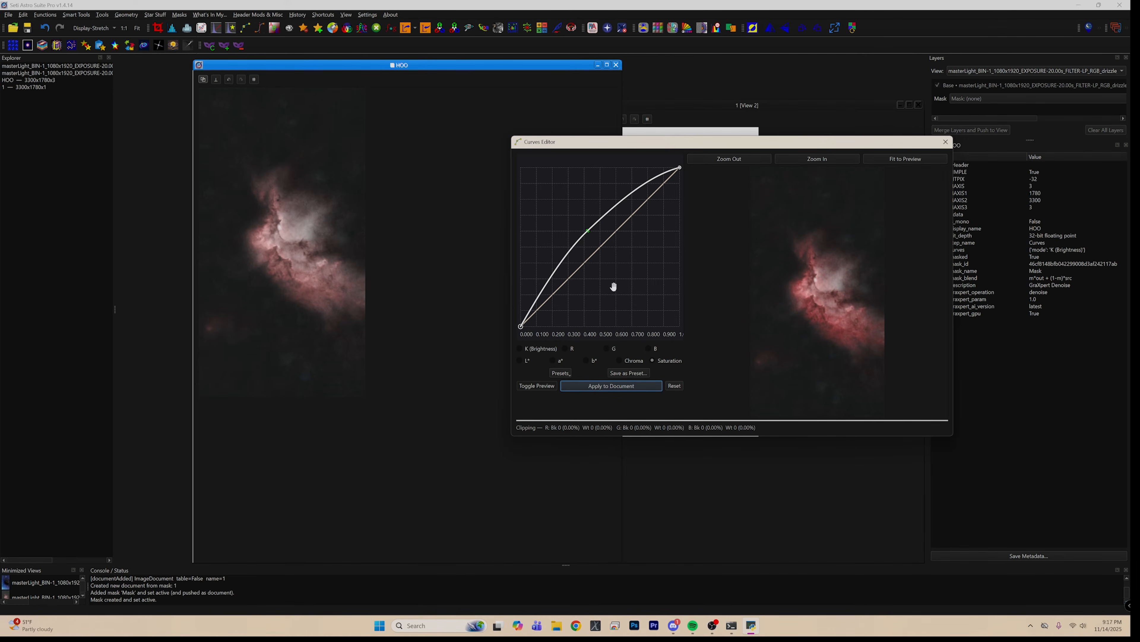
{"action": "left_click", "coordinate": [620, 388]}
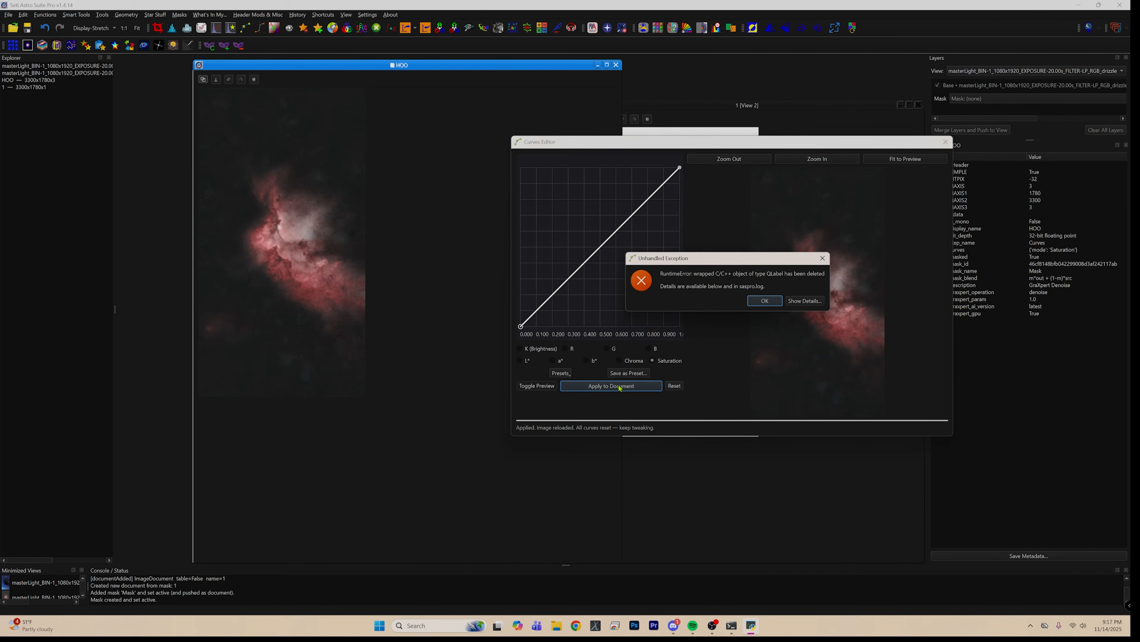
{"action": "left_click", "coordinate": [763, 304]}
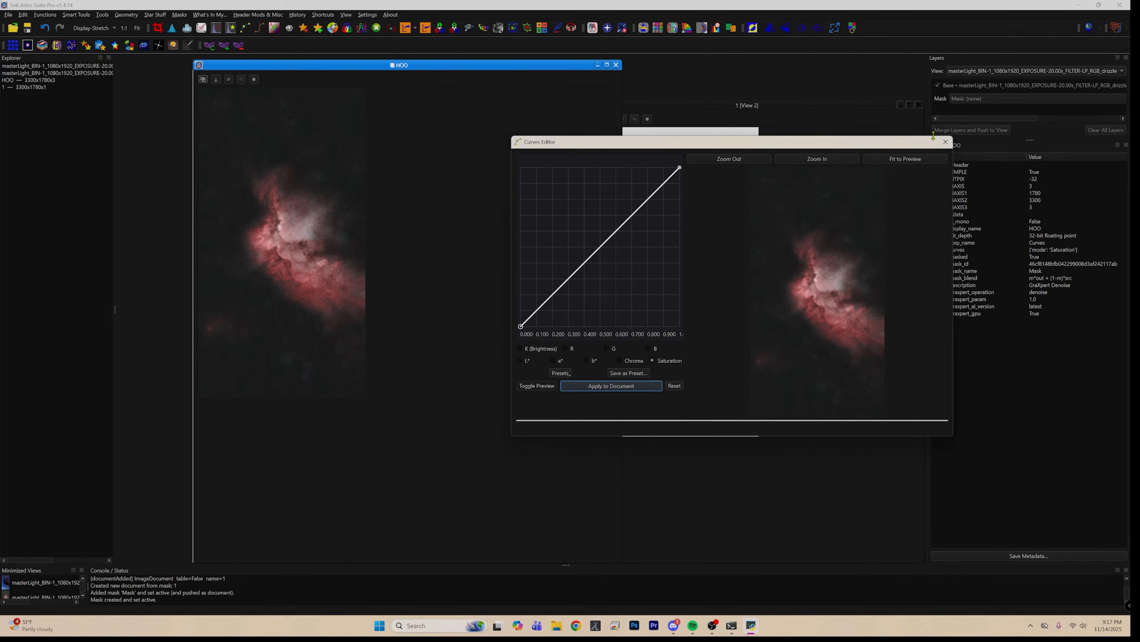
{"action": "left_click", "coordinate": [946, 141]}
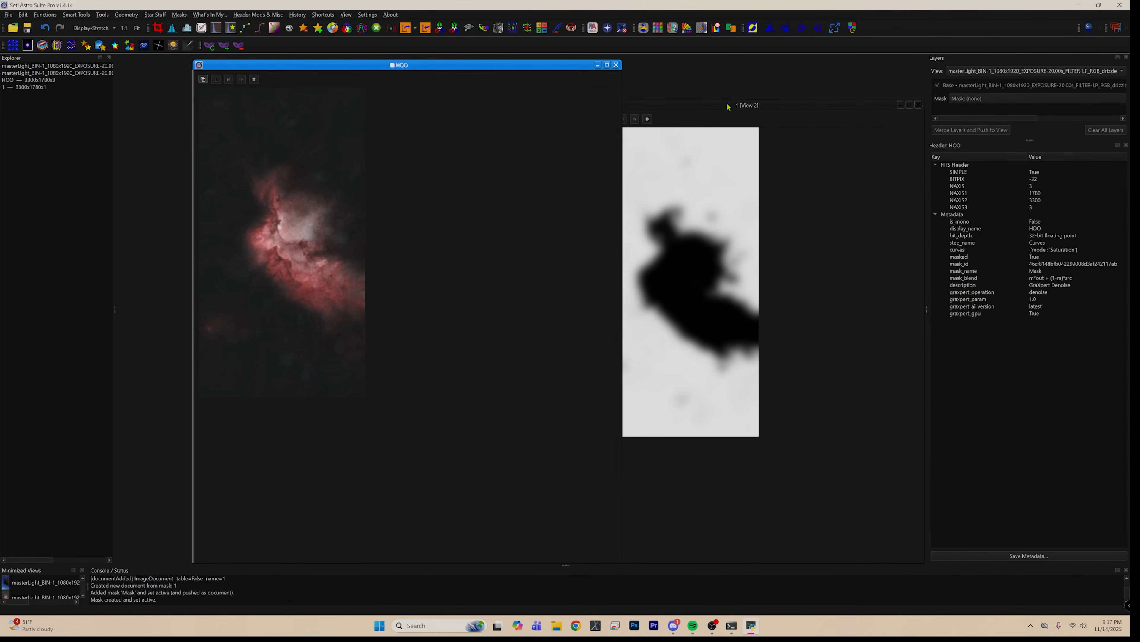
- Fit the HOO image to its window, inspect the nebula's detail up close, and place the image beside the mask window
{"action": "left_click_drag", "start_coordinate": [775, 109], "coordinate": [869, 96]}
{"action": "left_click_drag", "start_coordinate": [448, 66], "coordinate": [621, 66]}
{"action": "left_click", "coordinate": [136, 28]}
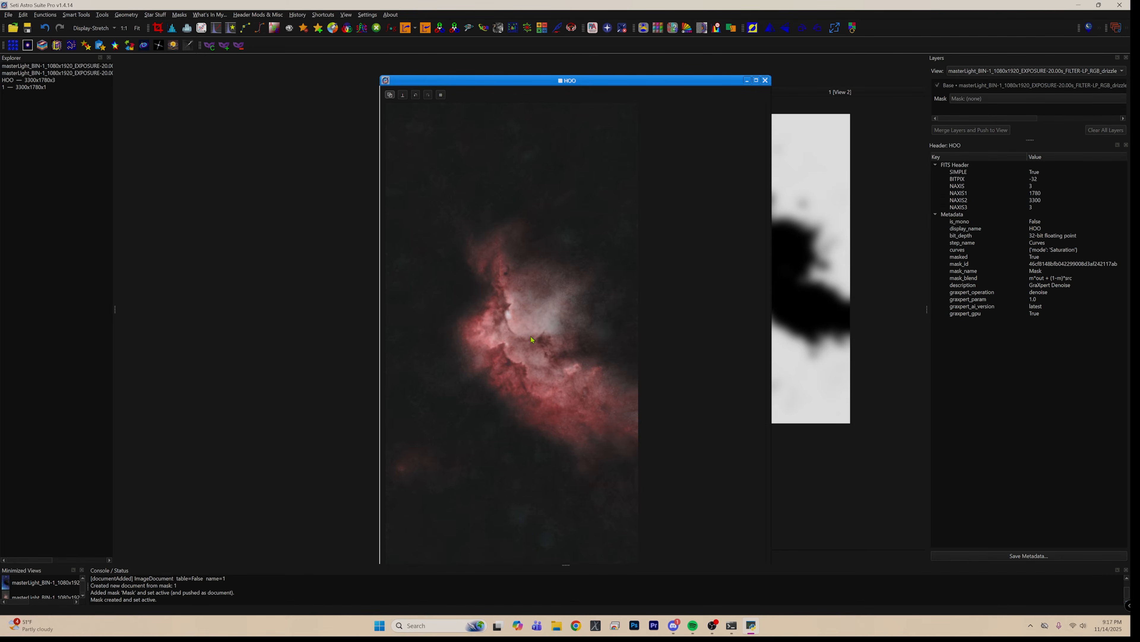
{"action": "scroll", "coordinate": [528, 338], "scroll_direction": "up", "scroll_amount": 3}
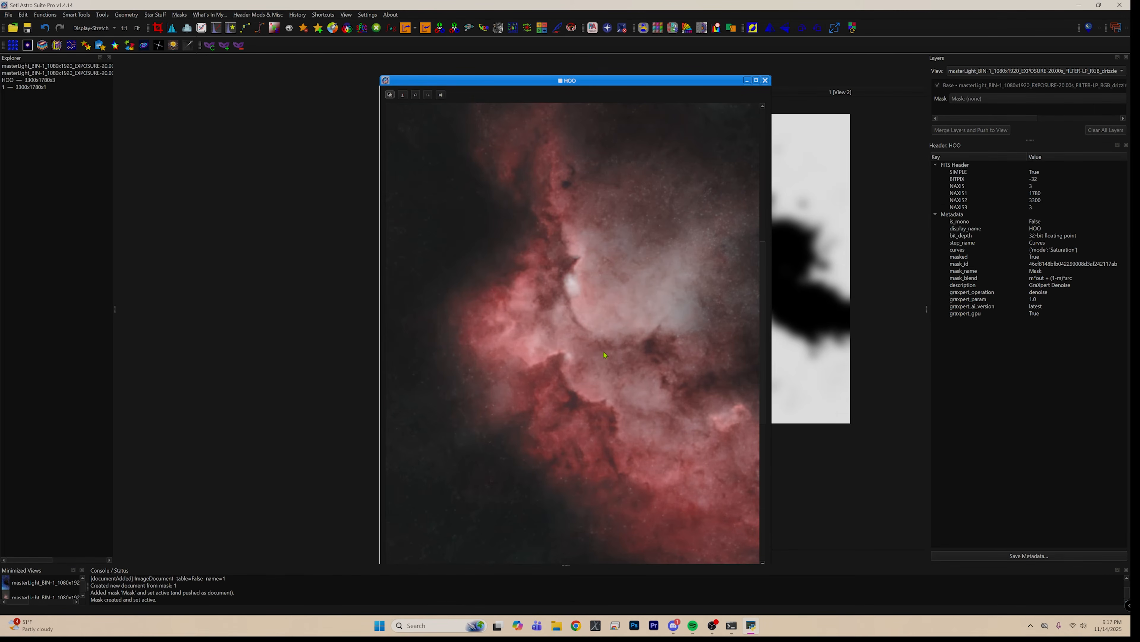
{"action": "scroll", "coordinate": [606, 357], "scroll_direction": "down", "scroll_amount": 1}
{"action": "scroll", "coordinate": [599, 359], "scroll_direction": "down", "scroll_amount": 2}
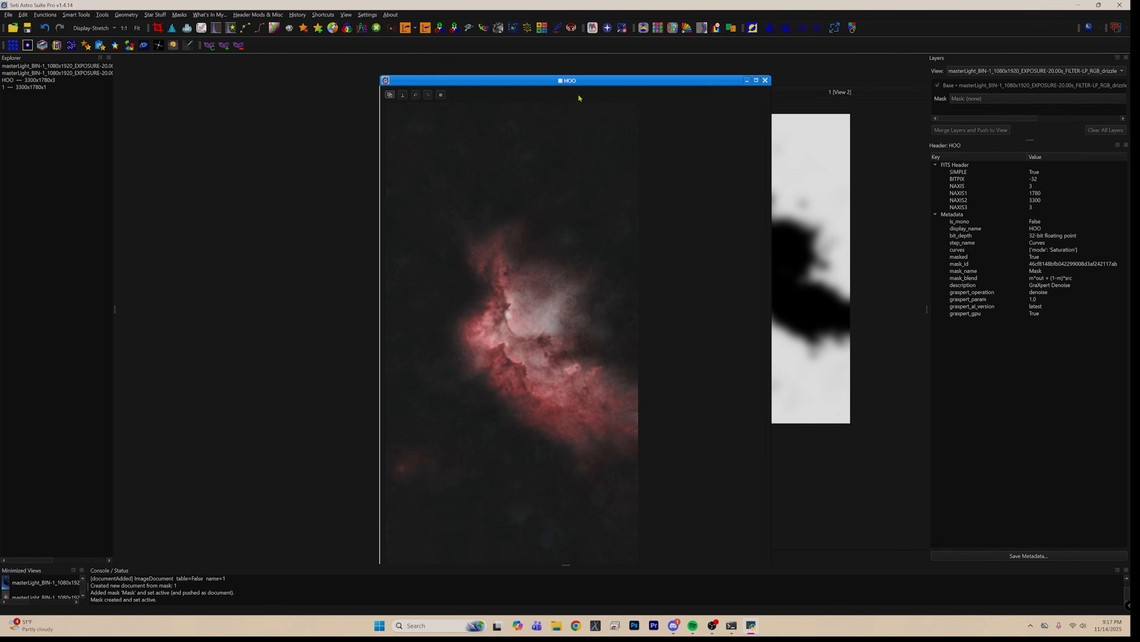
{"action": "left_click_drag", "start_coordinate": [593, 82], "coordinate": [484, 87]}
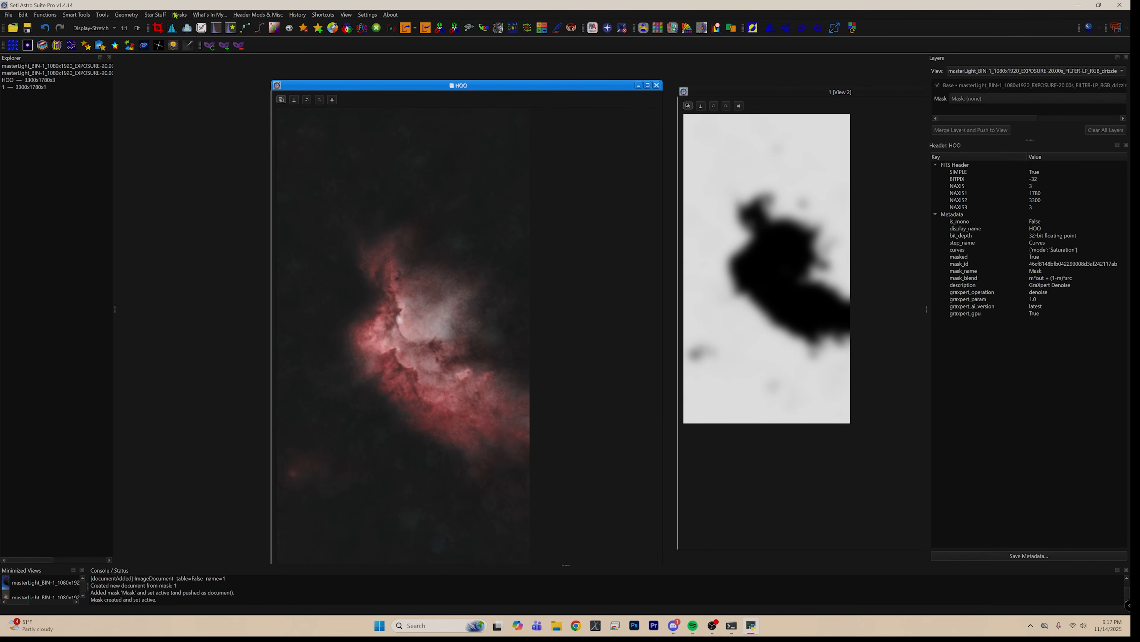
- Remove the active mask from the HOO image, close the mask document, and reposition the HOO window
{"action": "left_click", "coordinate": [188, 15]}
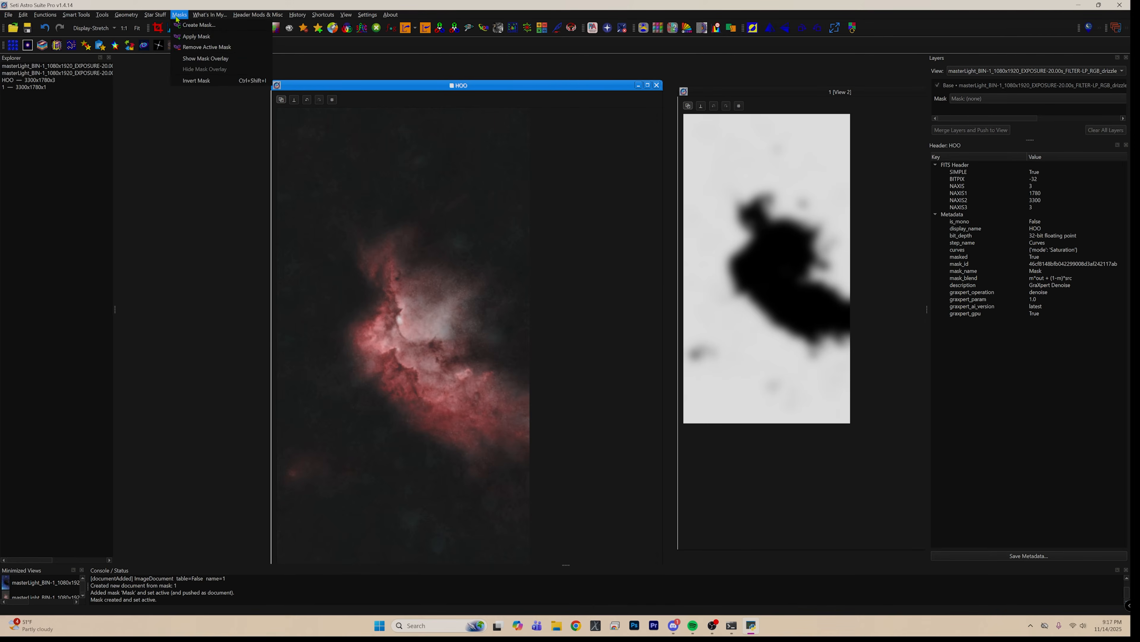
{"action": "left_click", "coordinate": [198, 48]}
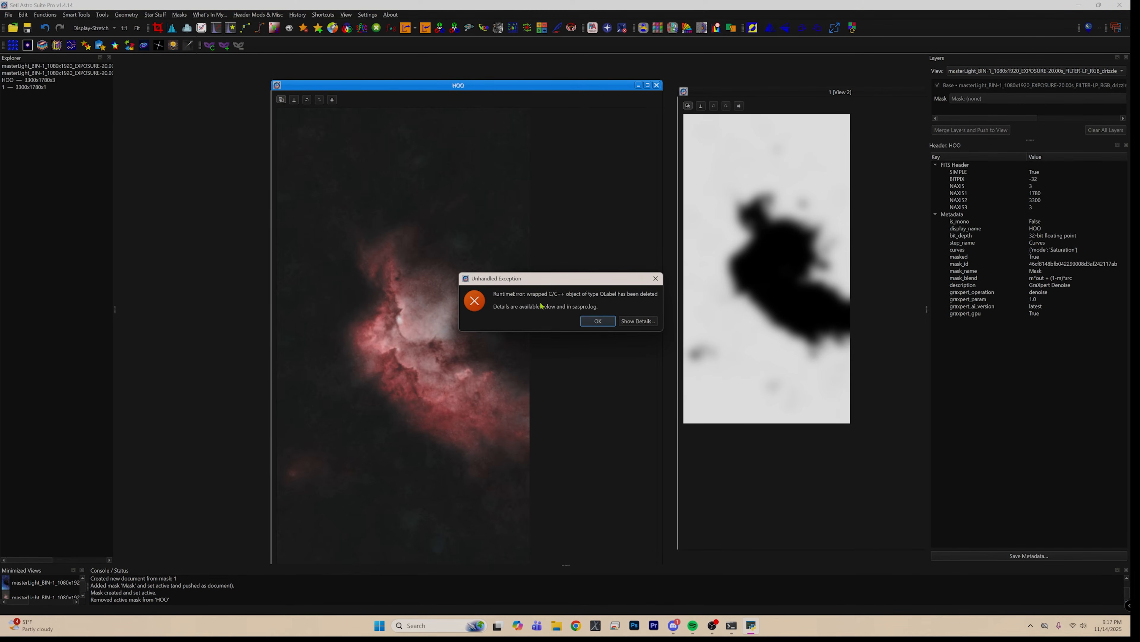
{"action": "left_click", "coordinate": [599, 320]}
{"action": "left_click_drag", "start_coordinate": [820, 94], "coordinate": [758, 101]}
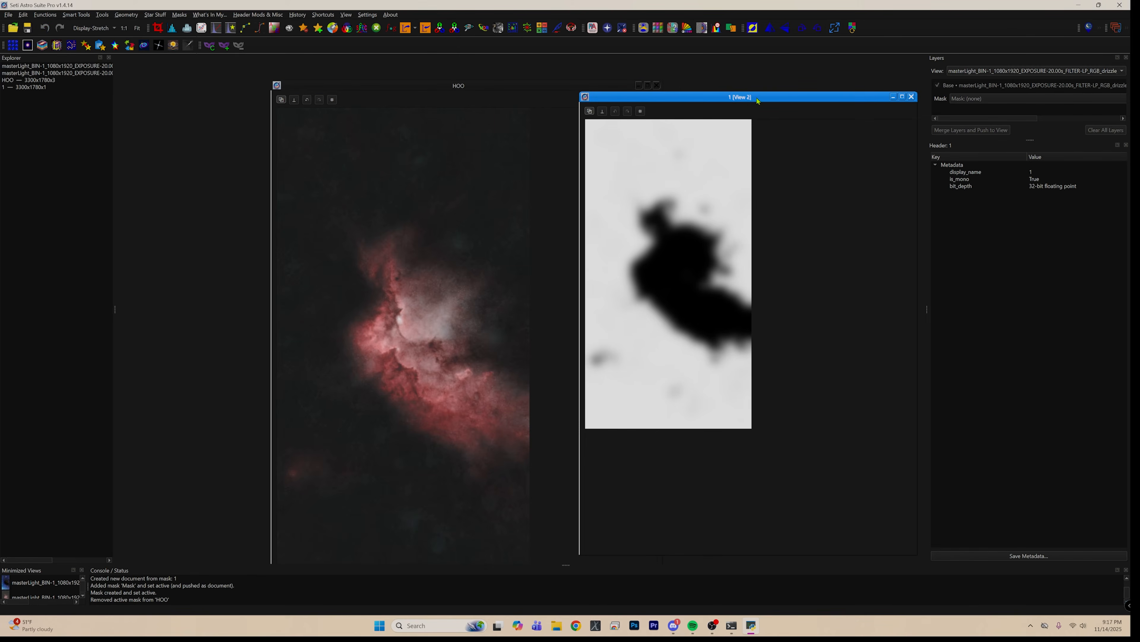
{"action": "left_click", "coordinate": [912, 96]}
{"action": "left_click", "coordinate": [411, 86]}
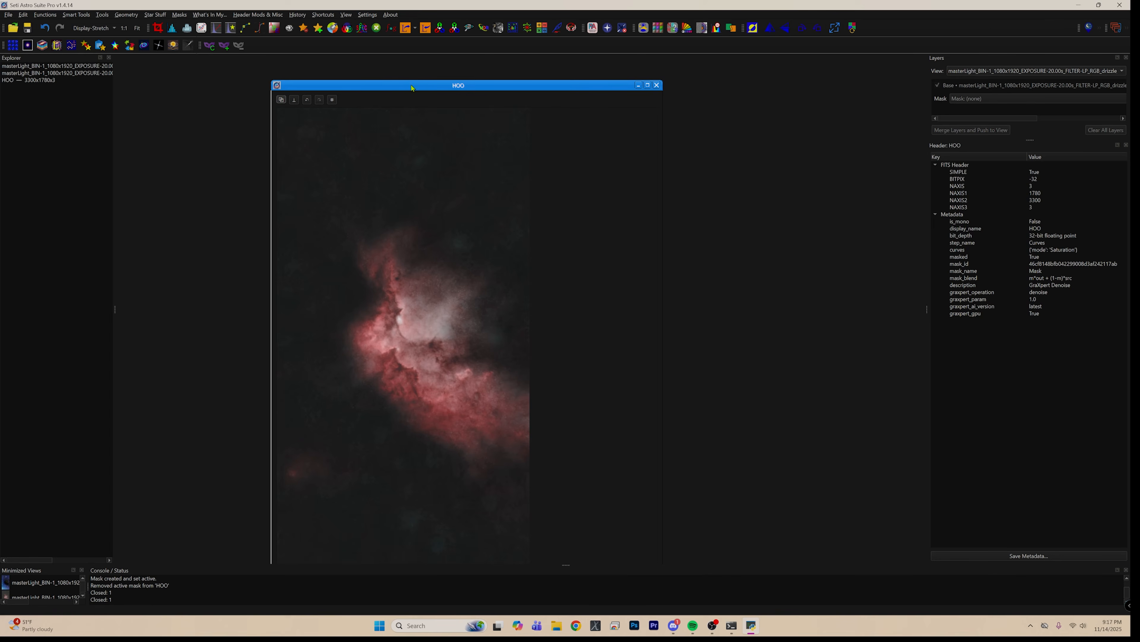
{"action": "left_click_drag", "start_coordinate": [389, 89], "coordinate": [403, 69]}
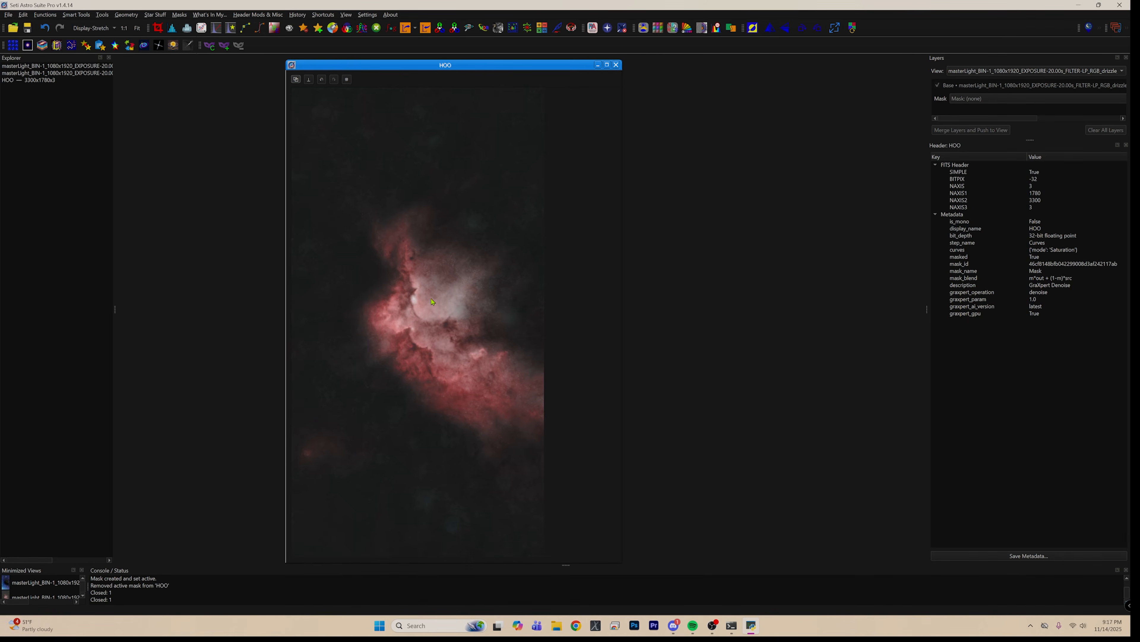
- Start WaveScale HDR on the HOO image, fit the image in the preview, and generate a preview with the current settings
{"action": "left_click", "coordinate": [43, 19]}
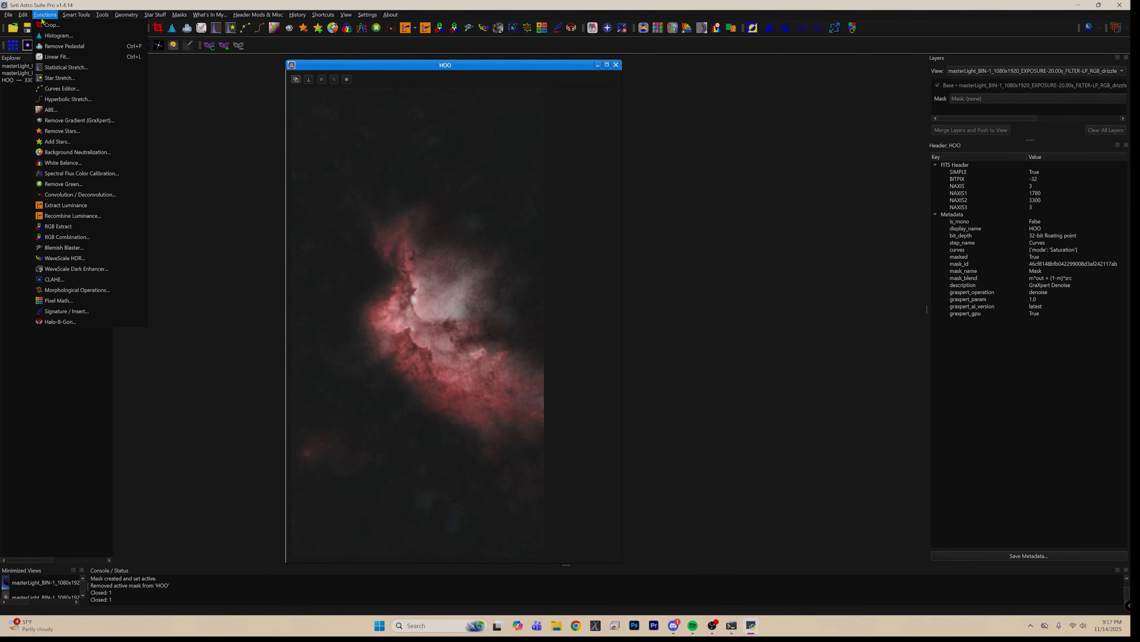
{"action": "left_click", "coordinate": [110, 259]}
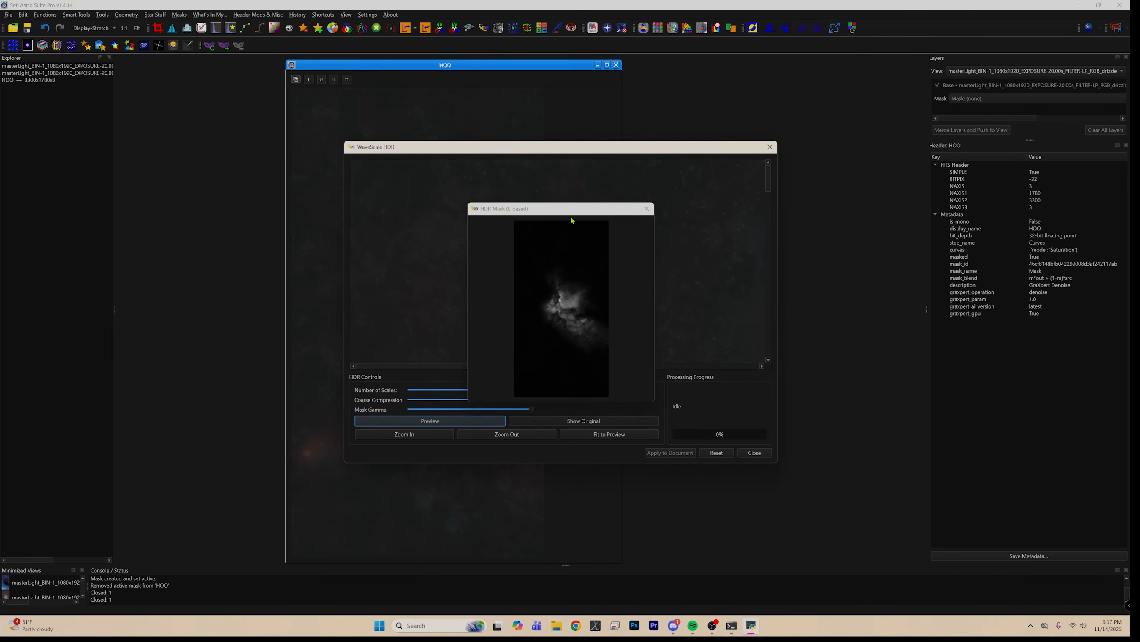
{"action": "left_click_drag", "start_coordinate": [551, 215], "coordinate": [822, 125]}
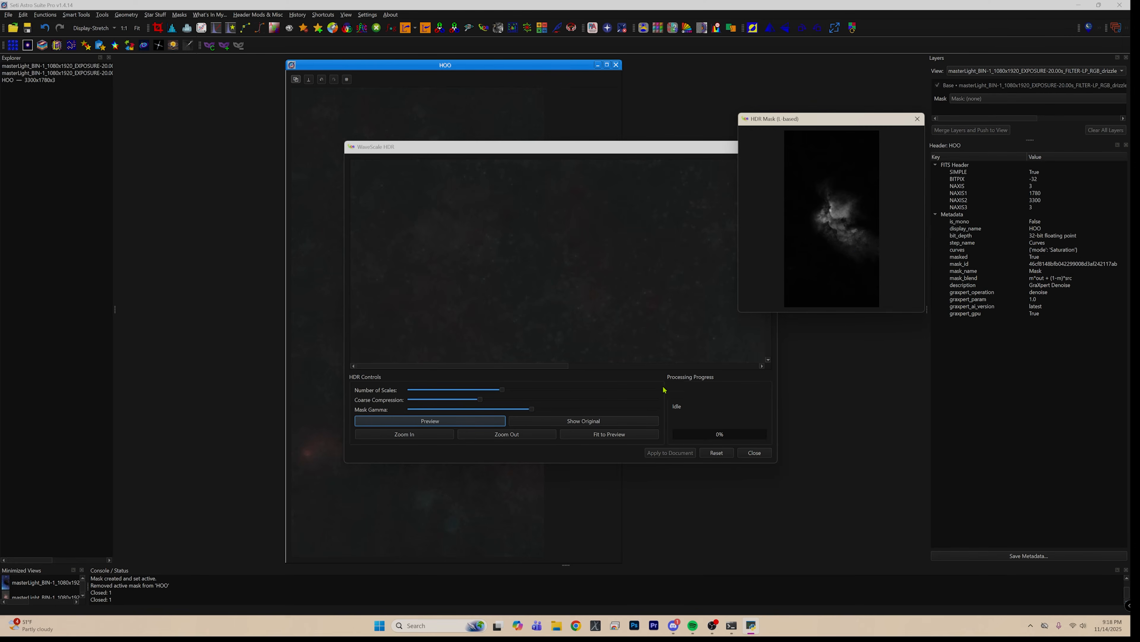
{"action": "left_click", "coordinate": [606, 434]}
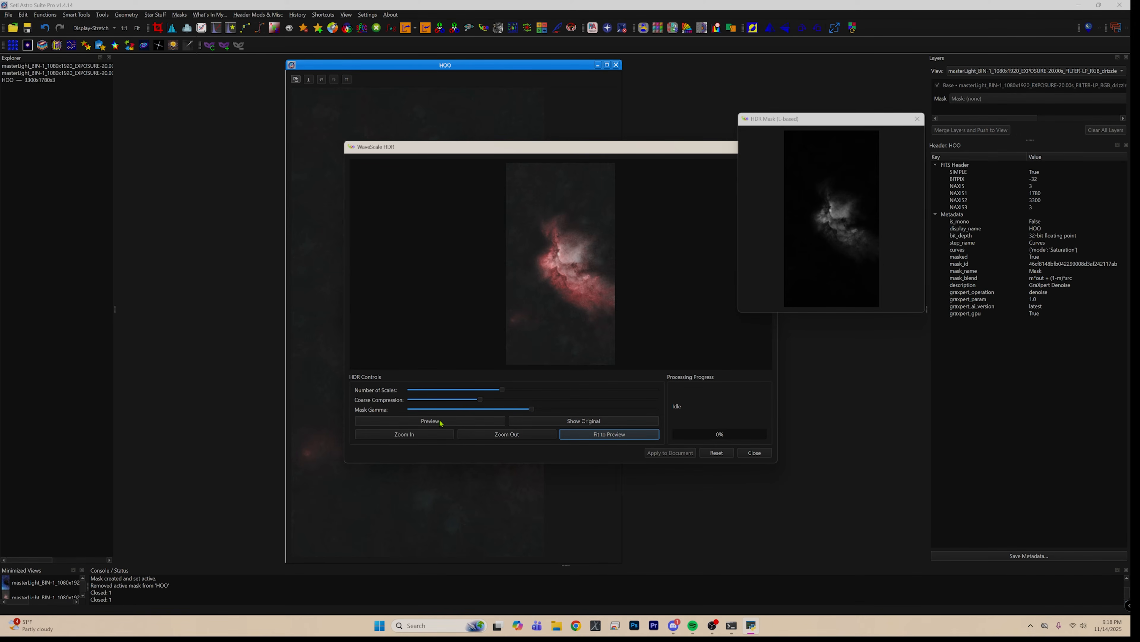
{"action": "left_click", "coordinate": [430, 420]}
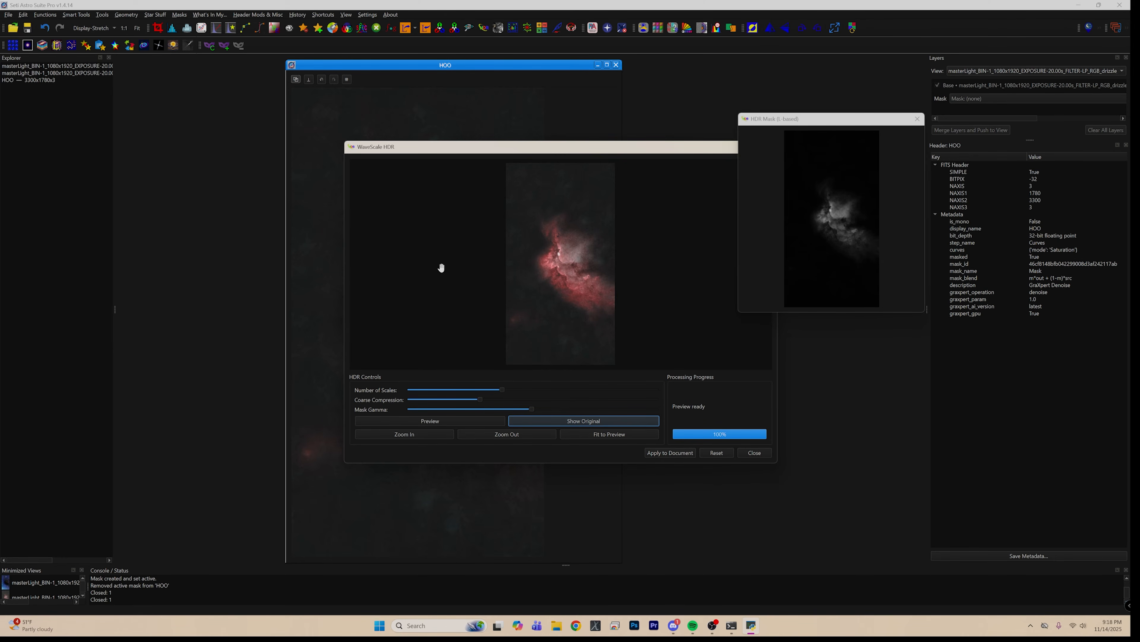
- Compare the original and the WaveScale HDR preview repeatedly at close zoom on the nebula's bright core
{"action": "left_click", "coordinate": [487, 438]}
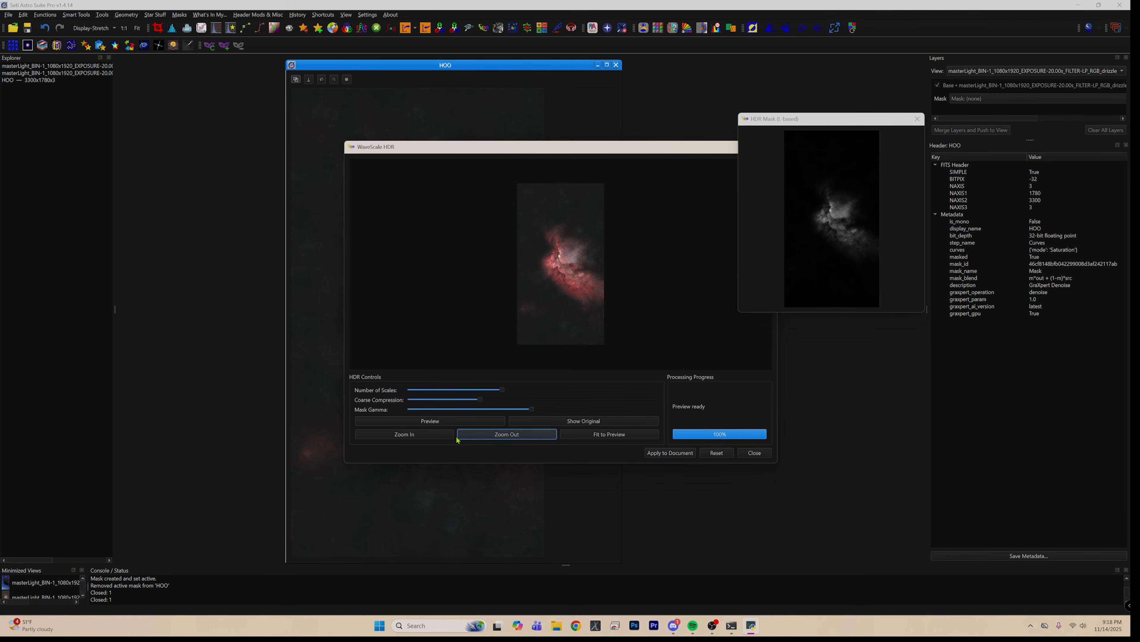
{"action": "left_click", "coordinate": [433, 438]}
{"action": "left_click", "coordinate": [433, 438]}
{"action": "left_click", "coordinate": [433, 438]}
{"action": "left_click", "coordinate": [433, 438]}
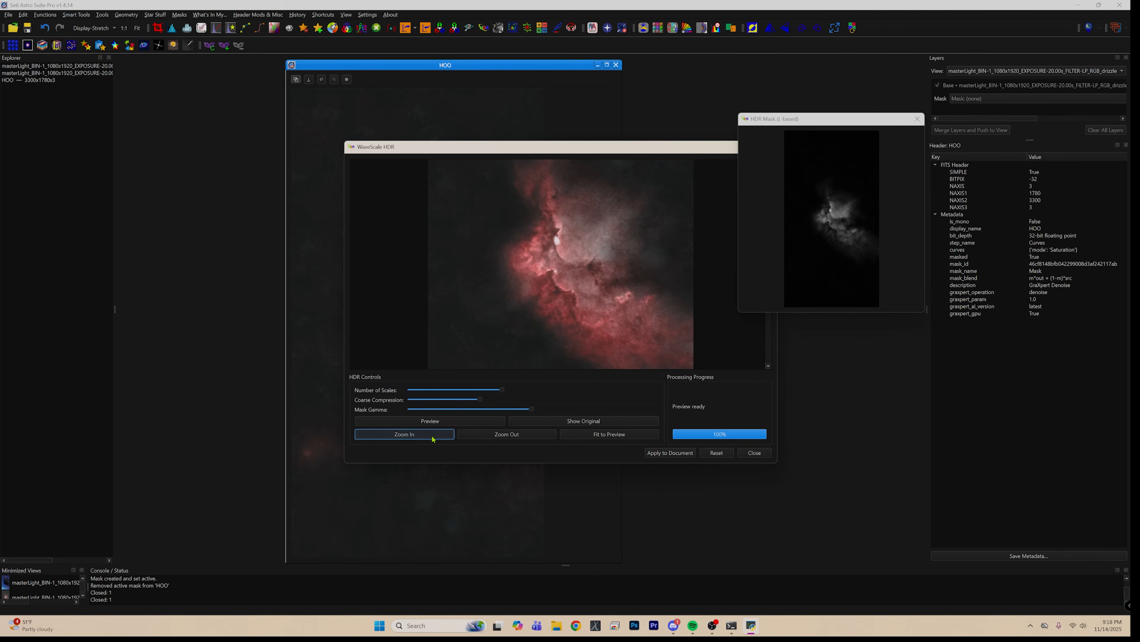
{"action": "left_click", "coordinate": [433, 438]}
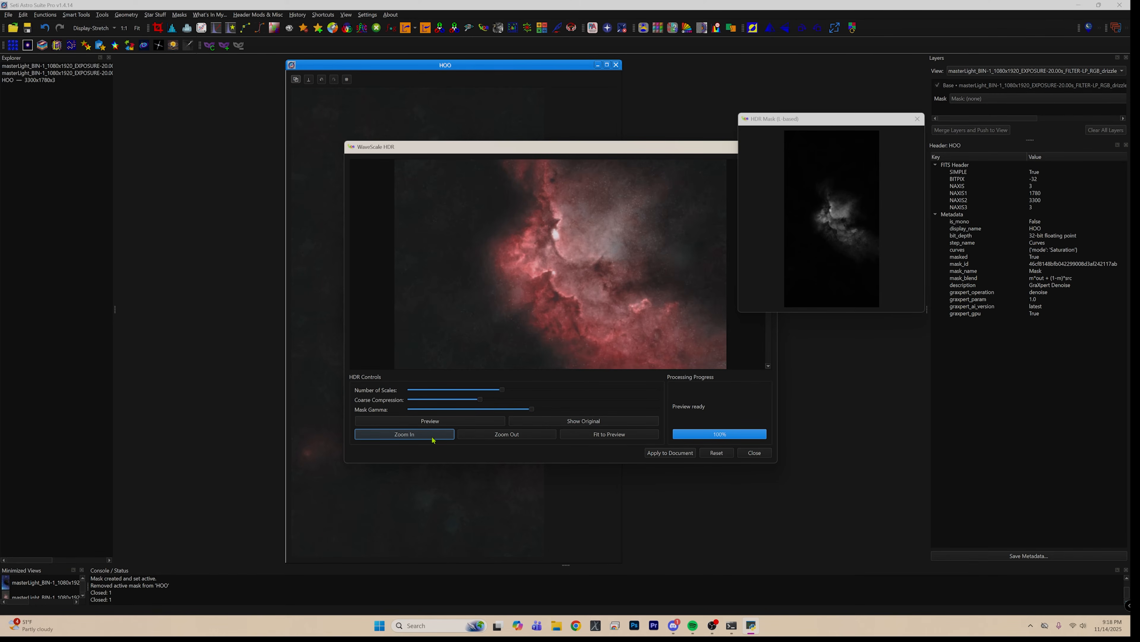
{"action": "left_click", "coordinate": [569, 421]}
{"action": "left_click", "coordinate": [480, 423]}
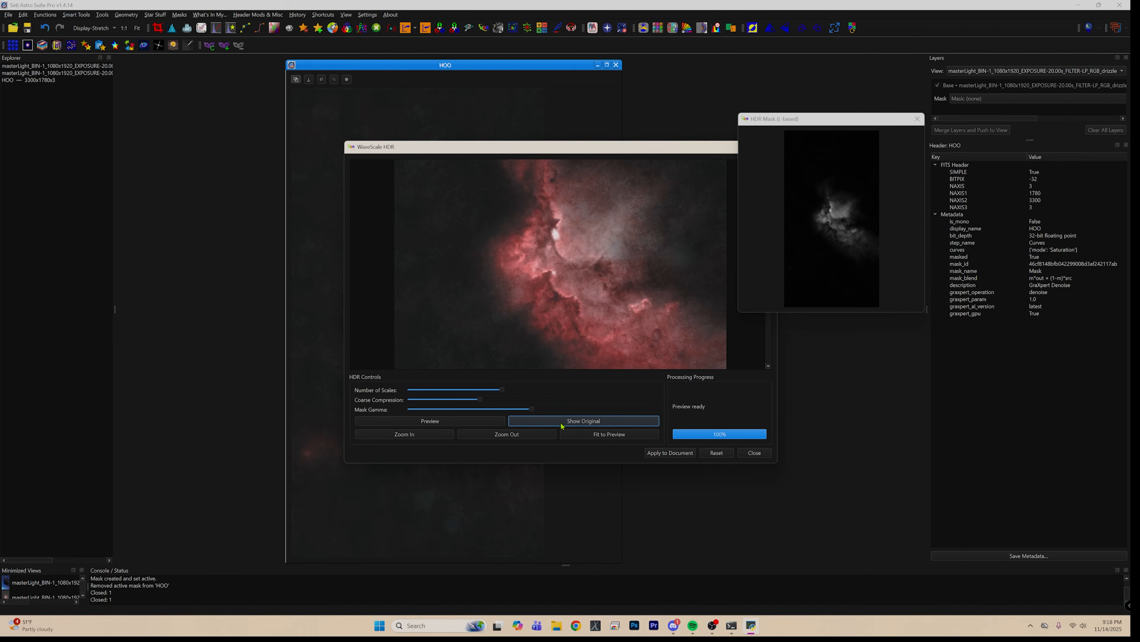
{"action": "left_click", "coordinate": [562, 423]}
{"action": "left_click", "coordinate": [480, 423]}
{"action": "left_click", "coordinate": [569, 423]}
{"action": "left_click", "coordinate": [482, 422]}
- Apply the WaveScale HDR result to the HOO document and inspect the nebula's detail up close
{"action": "left_click", "coordinate": [671, 453]}
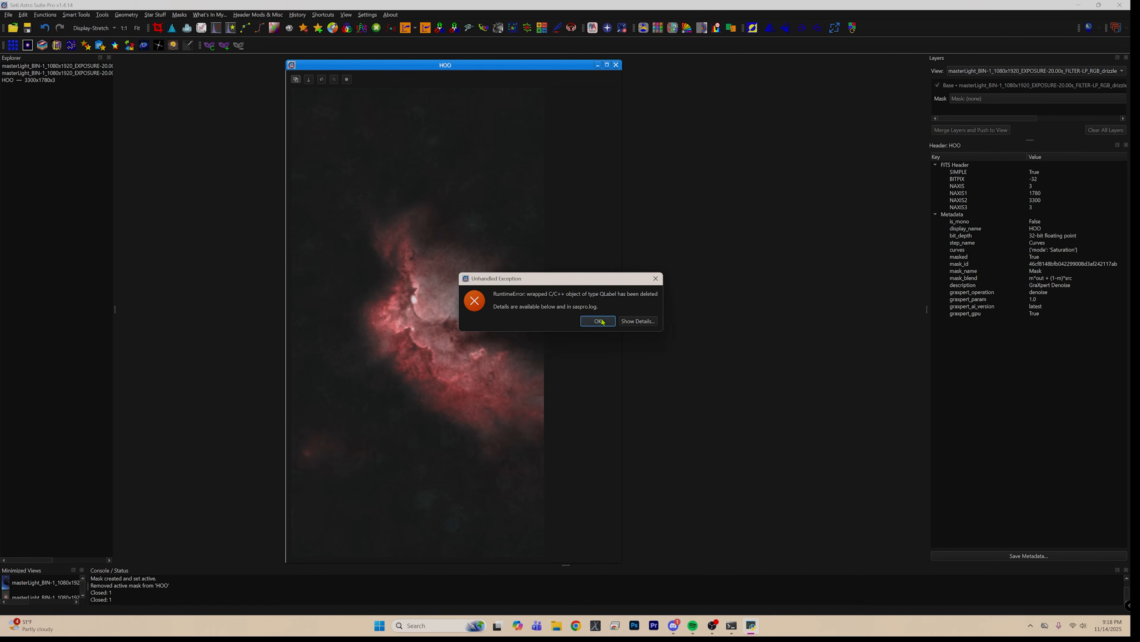
{"action": "left_click", "coordinate": [601, 321]}
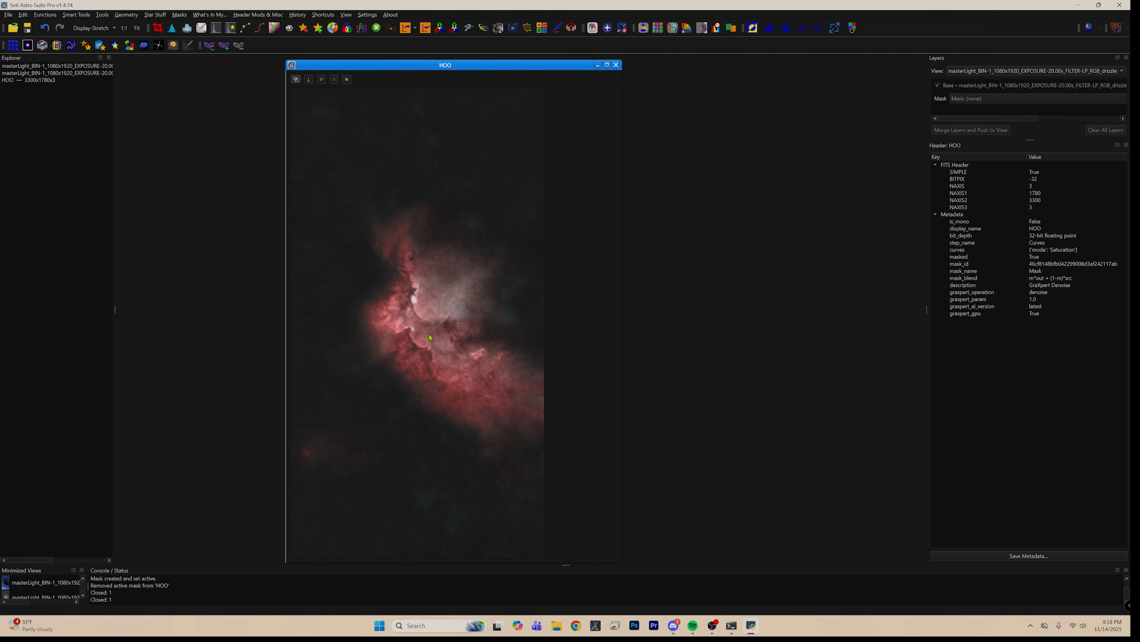
{"action": "scroll", "coordinate": [440, 335], "scroll_direction": "up", "scroll_amount": 6}
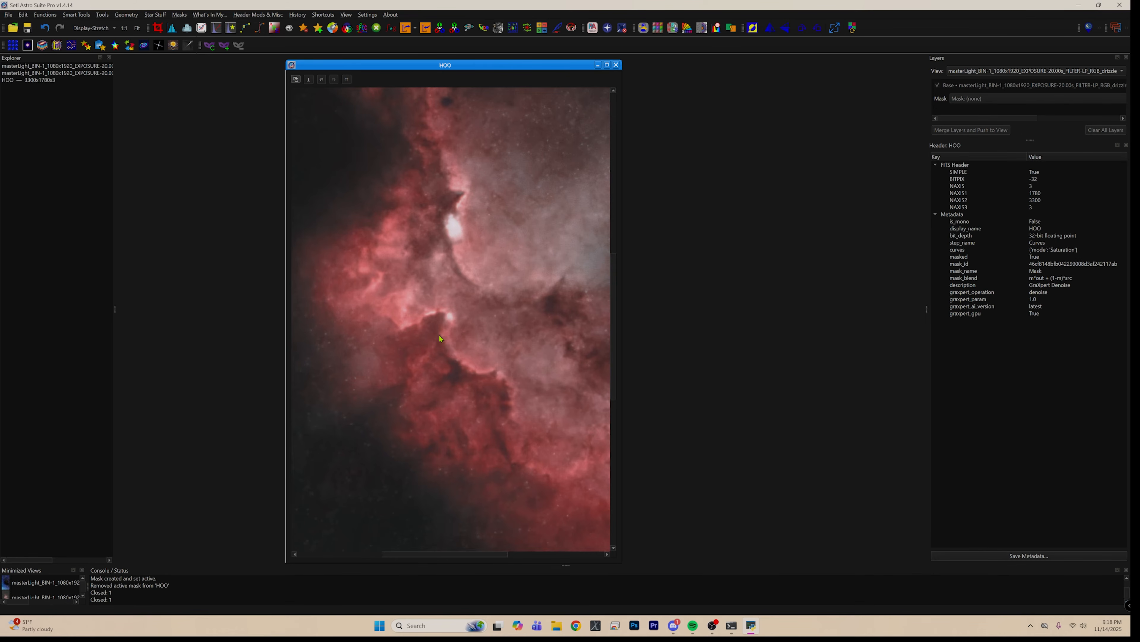
{"action": "scroll", "coordinate": [439, 335], "scroll_direction": "down", "scroll_amount": 6}
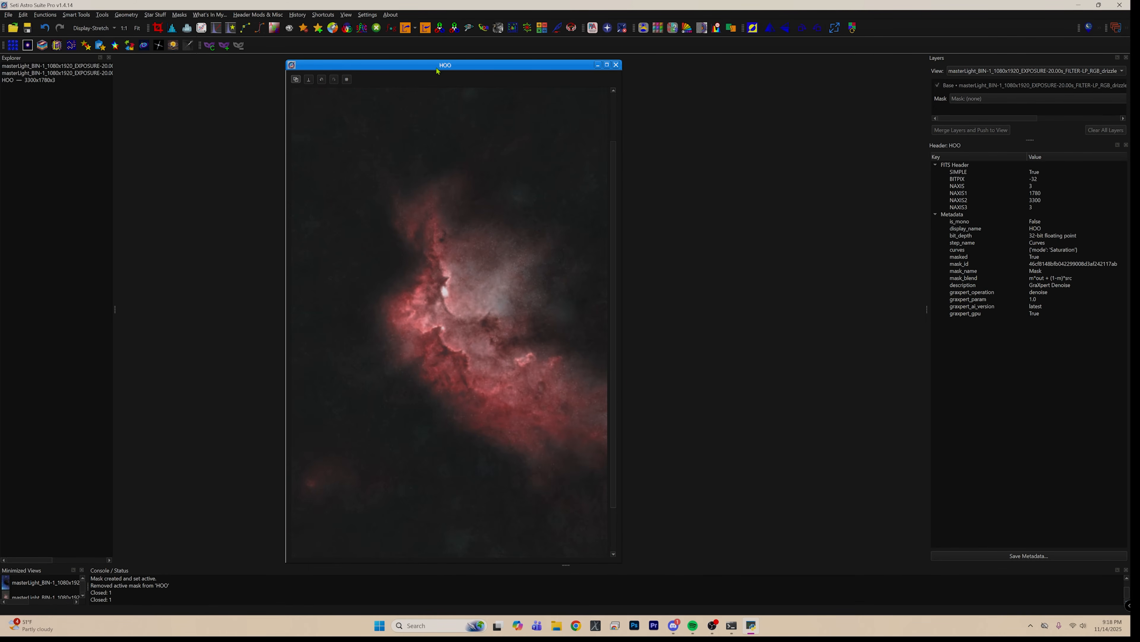
- Restore the two minimized masterLight views beside the HOO image and turn off the display stretch on the stars-only image
{"action": "left_click_drag", "start_coordinate": [436, 68], "coordinate": [302, 72]}
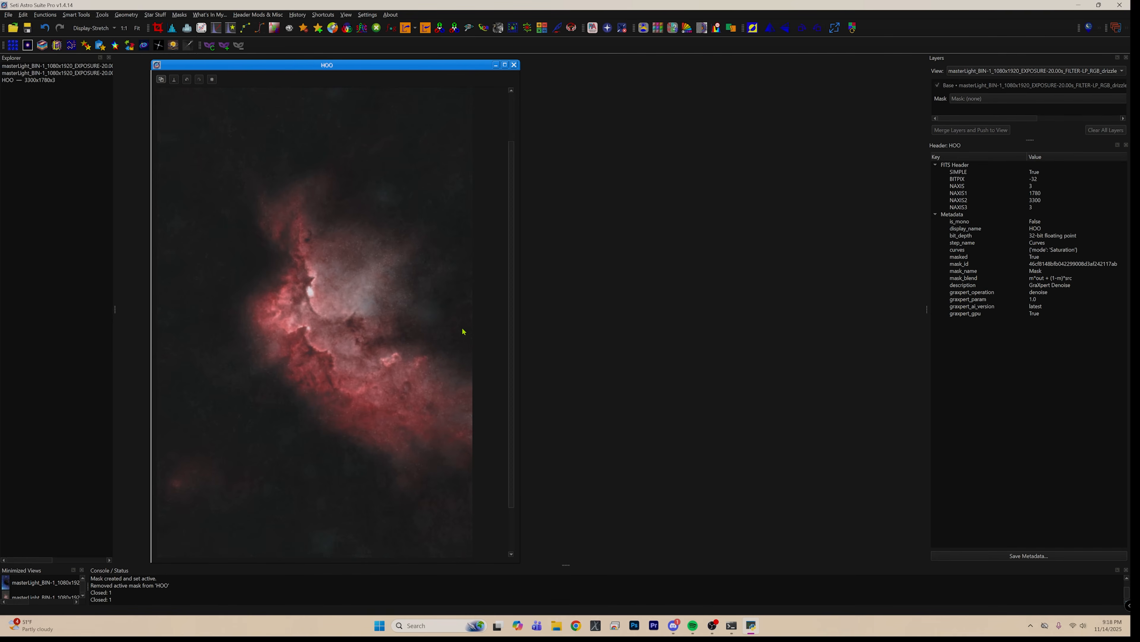
{"action": "double_click", "coordinate": [50, 582]}
{"action": "double_click", "coordinate": [53, 583]}
{"action": "left_click", "coordinate": [716, 152]}
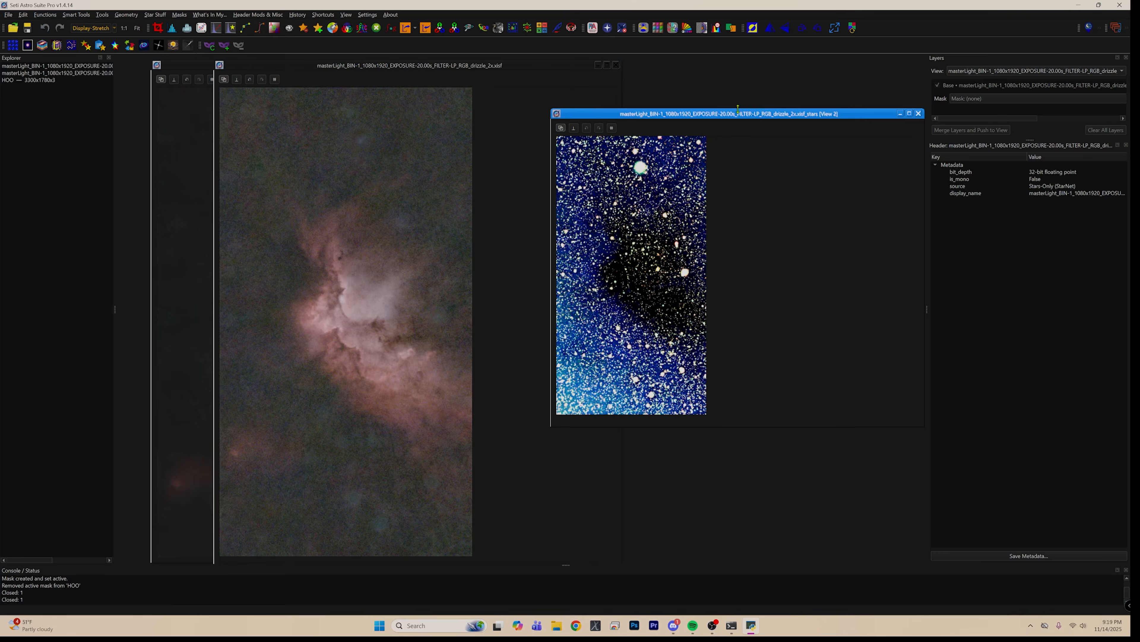
{"action": "left_click", "coordinate": [94, 29]}
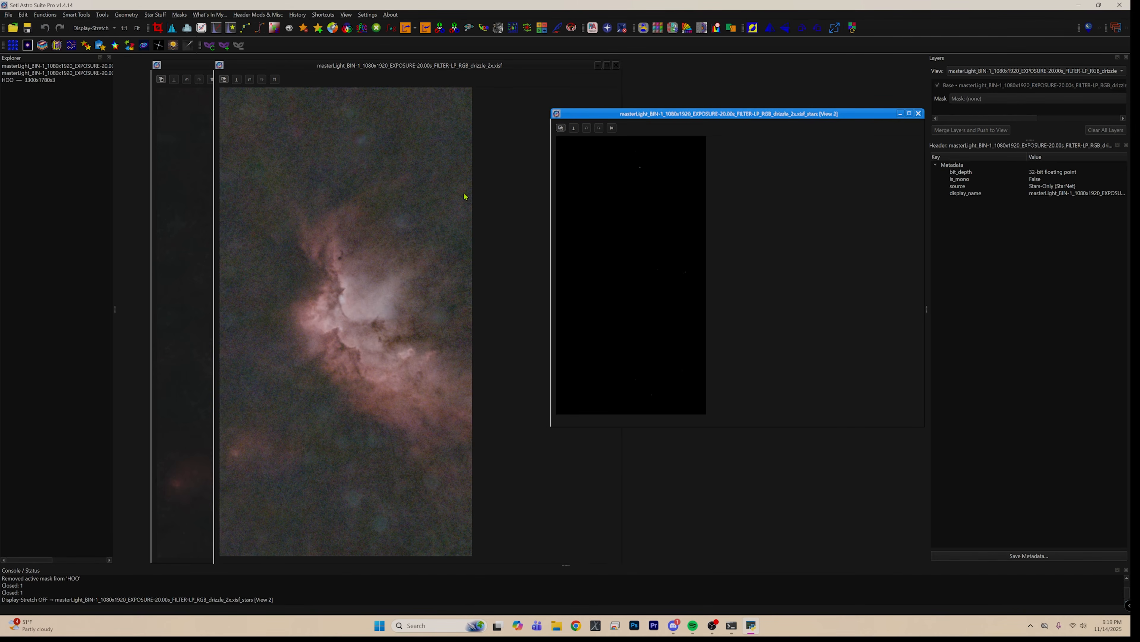
{"action": "left_click_drag", "start_coordinate": [655, 115], "coordinate": [608, 103]}
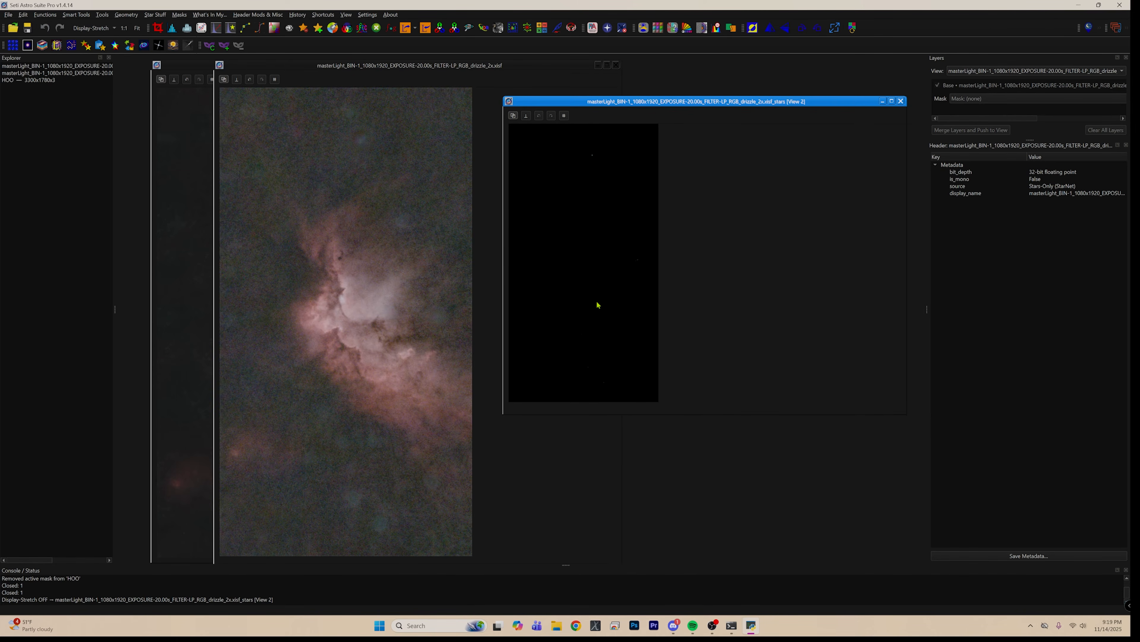
- Preview a Star Stretch on the stars-only image with stretch amount 7.02, color boost 2.00, and green removal via SCNR enabled
{"action": "left_click", "coordinate": [46, 15]}
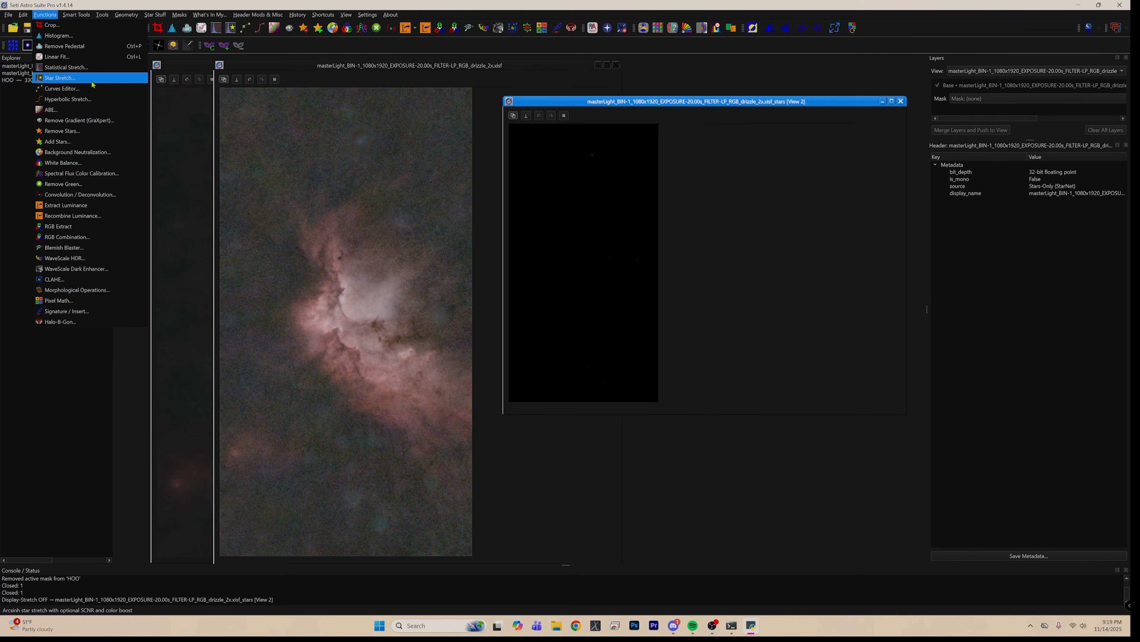
{"action": "left_click", "coordinate": [60, 77]}
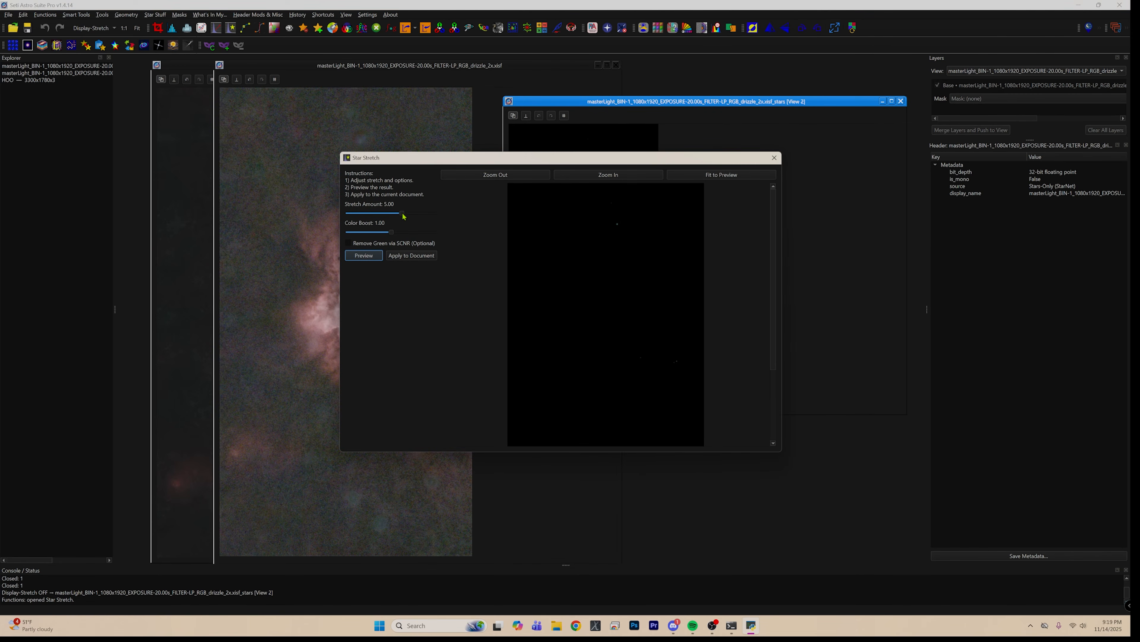
{"action": "left_click_drag", "start_coordinate": [403, 216], "coordinate": [449, 219]}
{"action": "left_click_drag", "start_coordinate": [434, 214], "coordinate": [427, 217]}
{"action": "left_click_drag", "start_coordinate": [391, 233], "coordinate": [445, 237]}
{"action": "left_click", "coordinate": [348, 242]}
{"action": "left_click", "coordinate": [364, 256]}
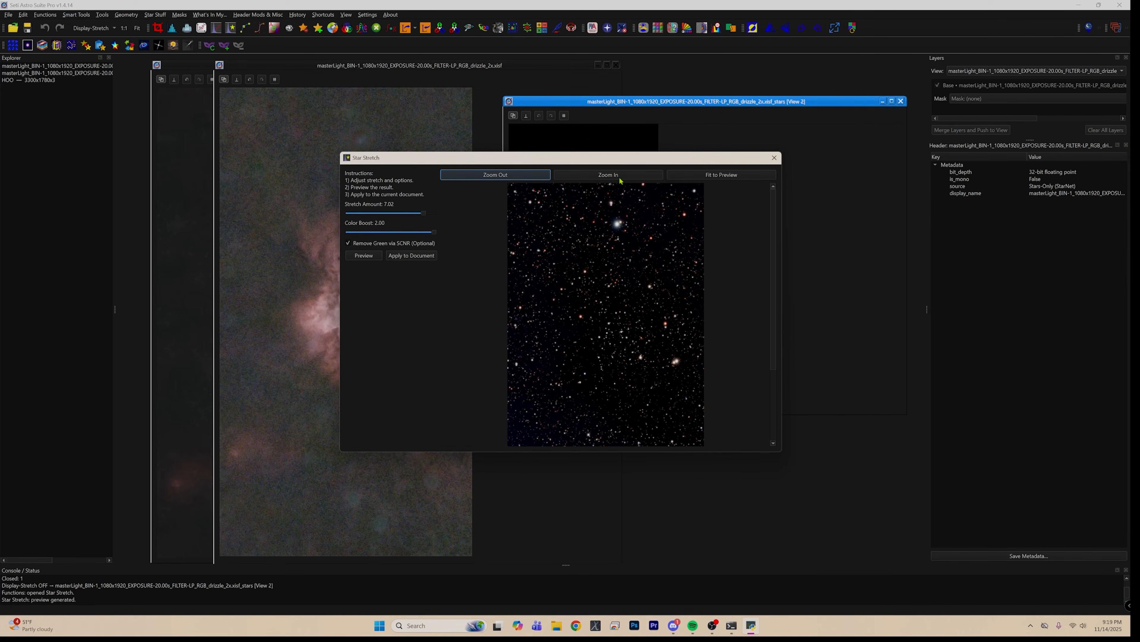
- Reduce the Star Stretch amount to 5.99 and settle on 6.32, previewing the stars up close at each value
{"action": "left_click", "coordinate": [609, 174]}
{"action": "left_click", "coordinate": [609, 175]}
{"action": "left_click", "coordinate": [609, 174]}
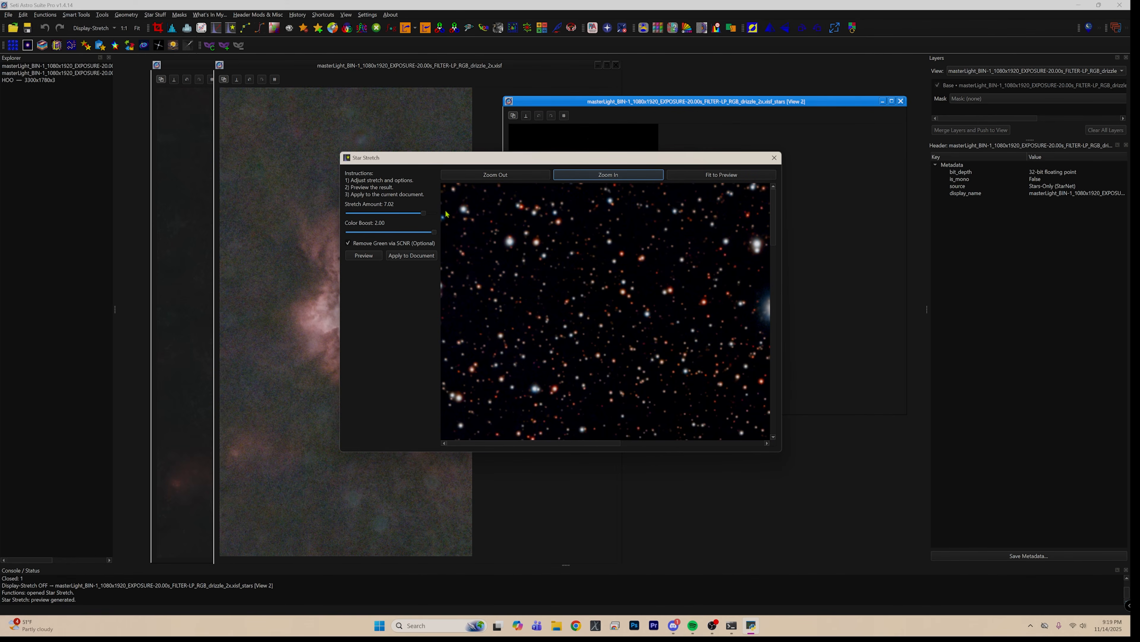
{"action": "left_click", "coordinate": [421, 215]}
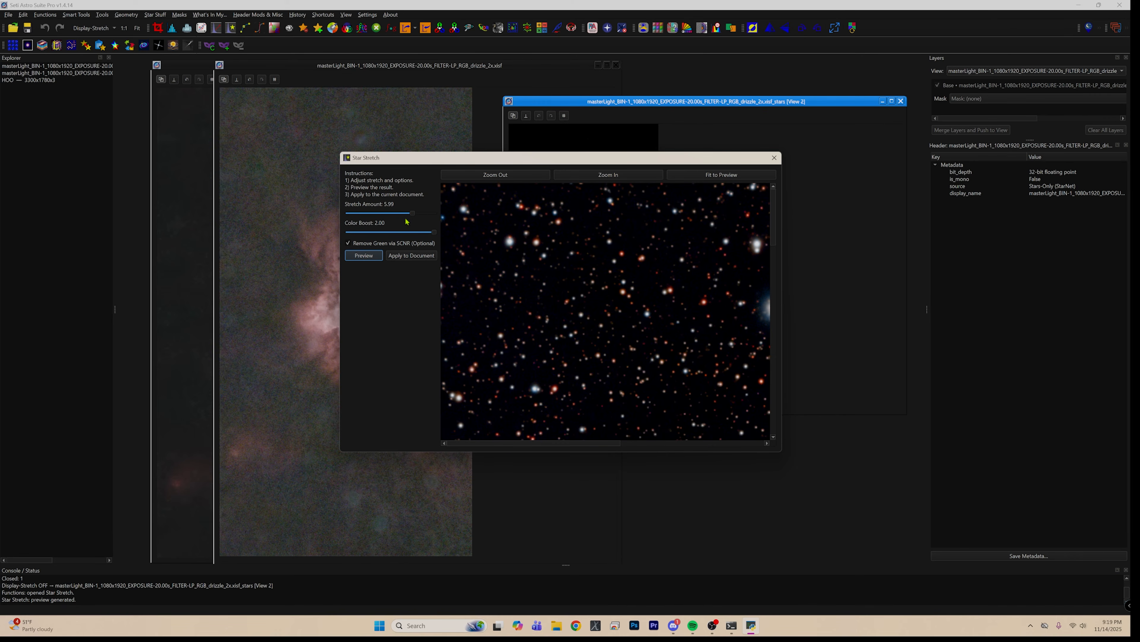
{"action": "left_click", "coordinate": [362, 255]}
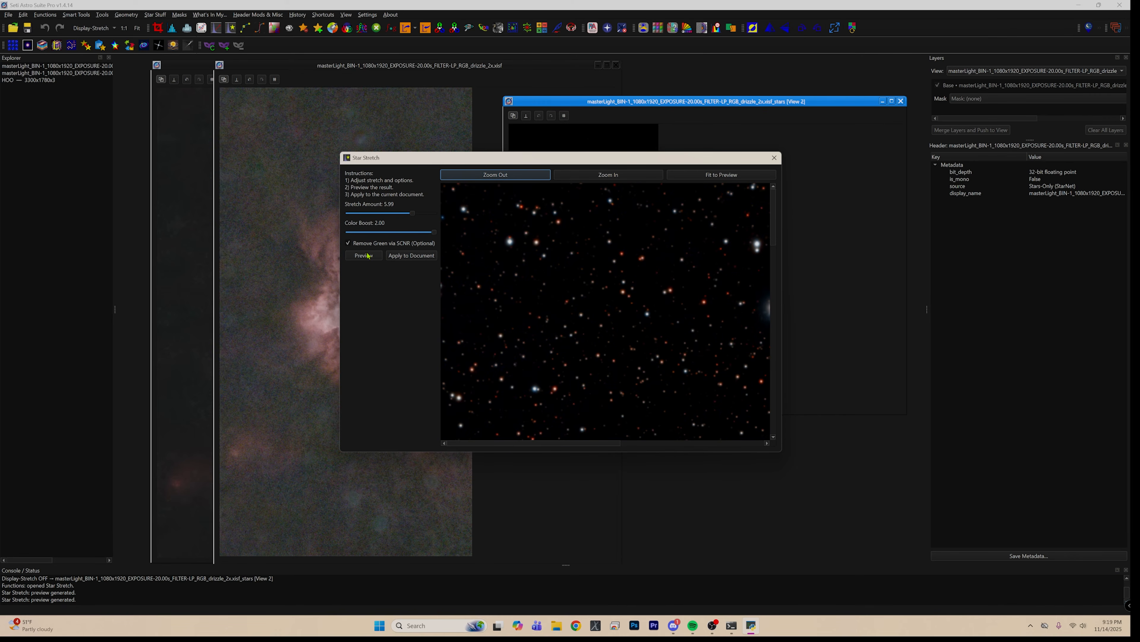
{"action": "left_click", "coordinate": [414, 214]}
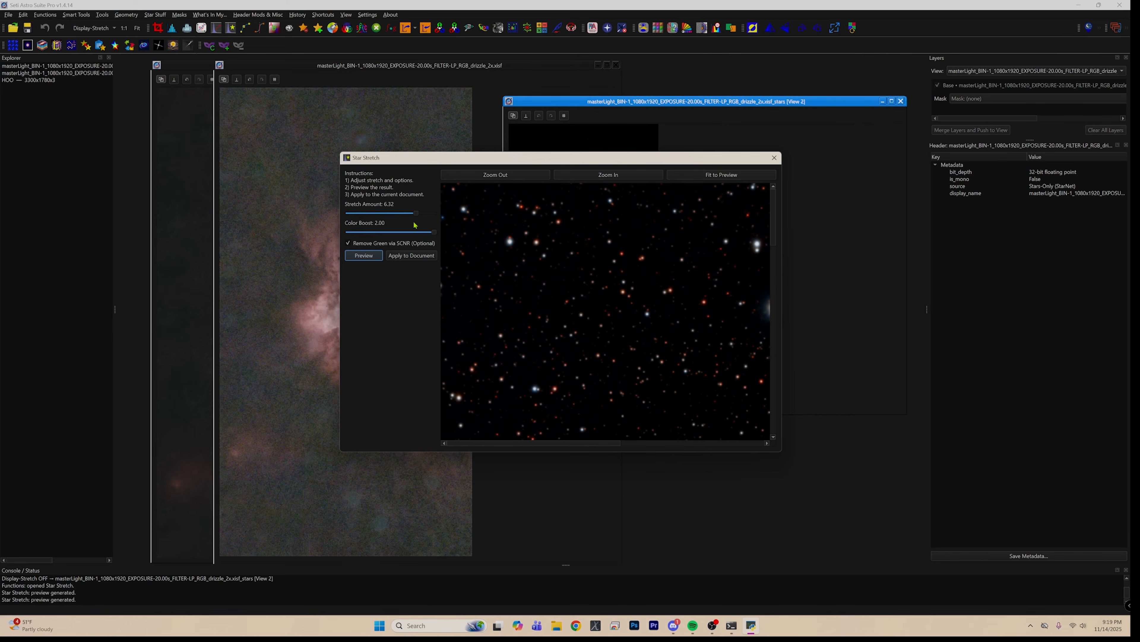
{"action": "left_click", "coordinate": [368, 255]}
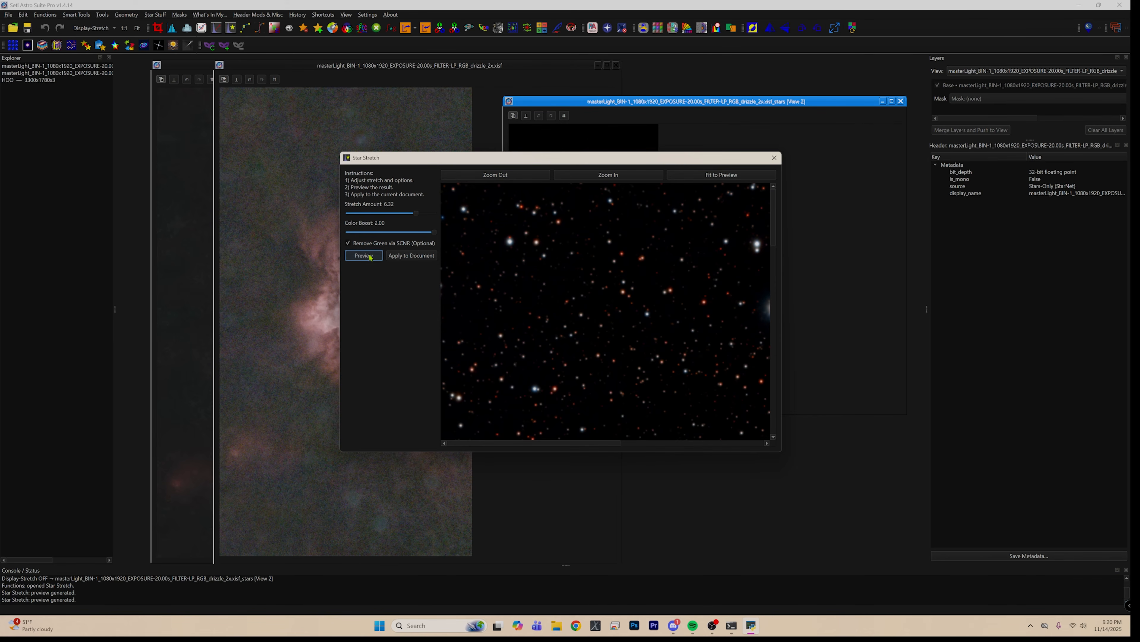
- Set the color boost to 1.73, check the previewed stars across the frame, and apply the Star Stretch to the stars-only document
{"action": "left_click", "coordinate": [432, 230]}
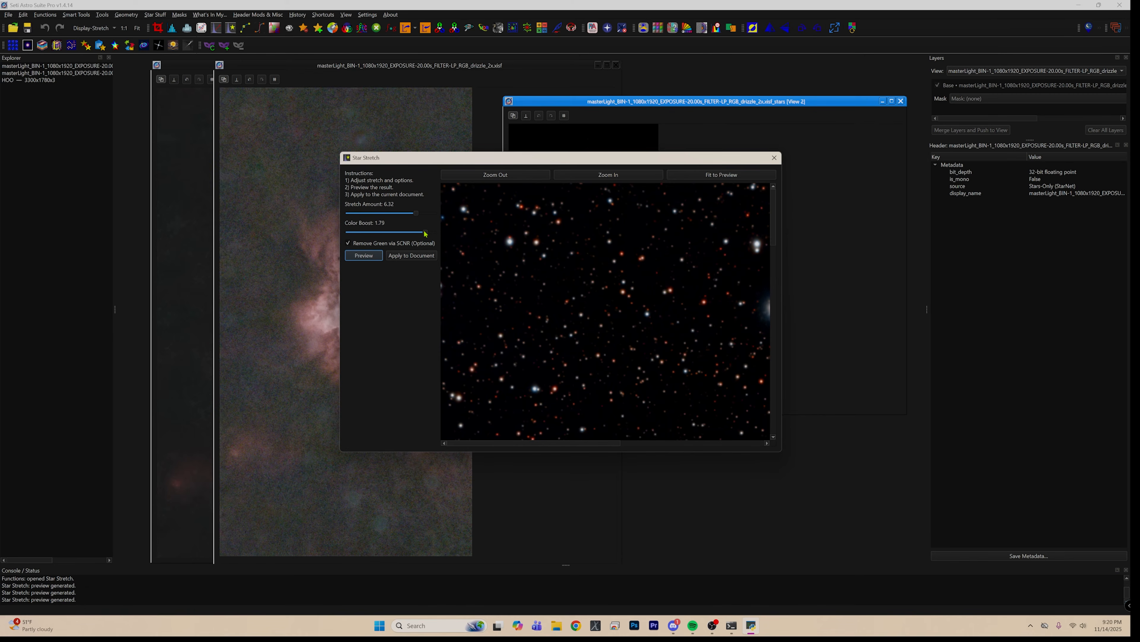
{"action": "left_click_drag", "start_coordinate": [423, 231], "coordinate": [421, 231]}
{"action": "left_click", "coordinate": [377, 256]}
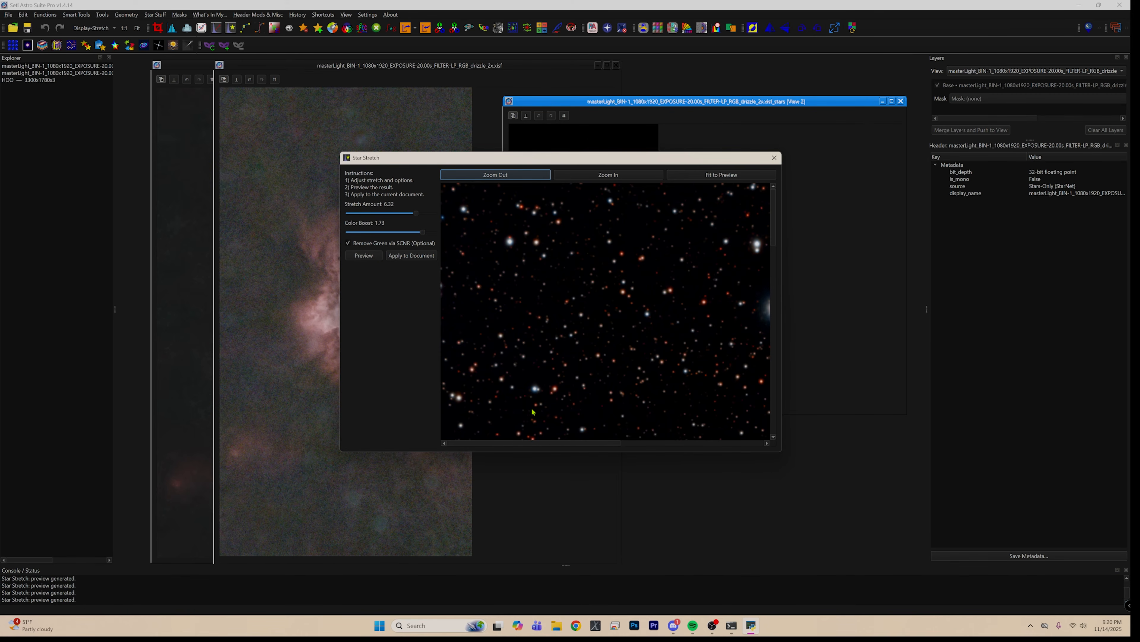
{"action": "left_click_drag", "start_coordinate": [528, 444], "coordinate": [731, 445]}
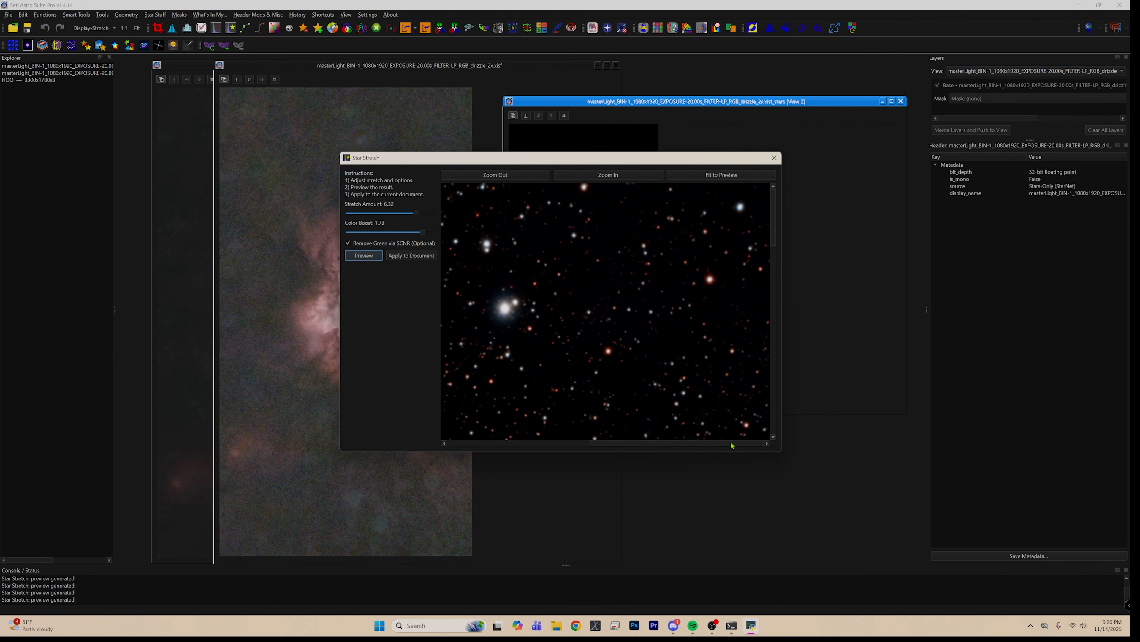
{"action": "left_click_drag", "start_coordinate": [774, 225], "coordinate": [605, 444]}
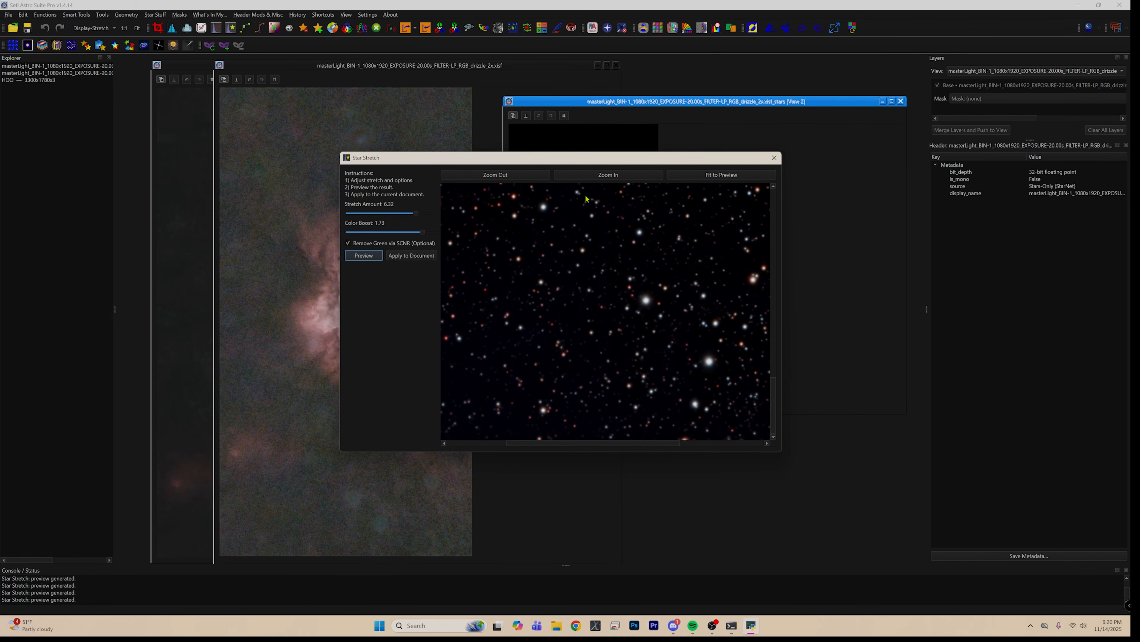
{"action": "left_click", "coordinate": [427, 257]}
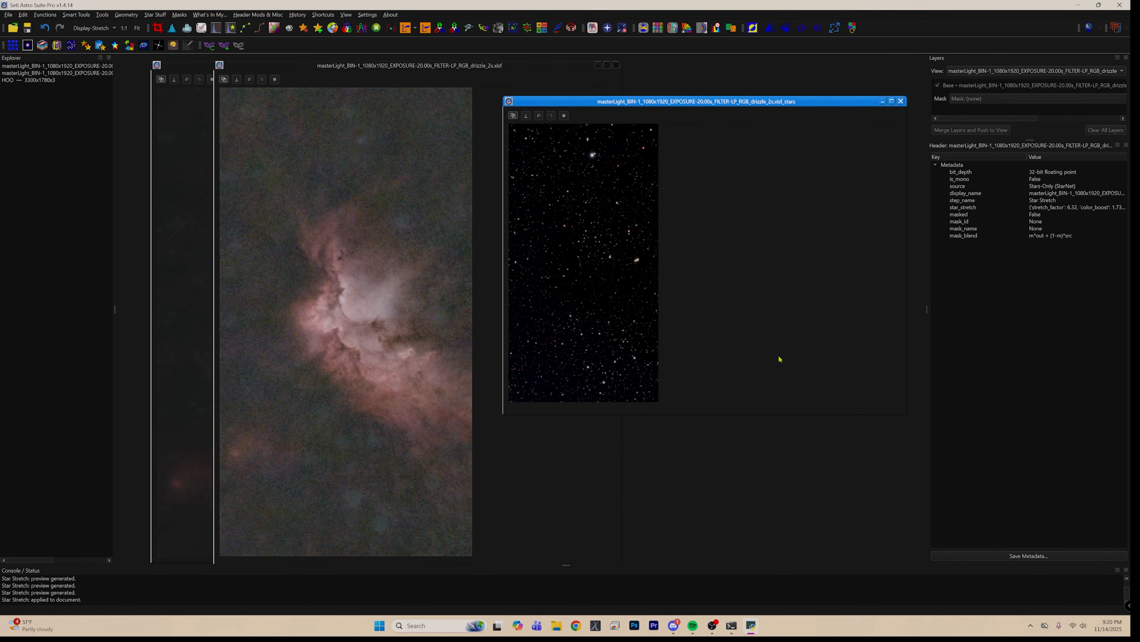
- Close the original masterLight RGB view without saving its edits and place the stars-only image beside the HOO image
{"action": "left_click", "coordinate": [375, 67]}
{"action": "left_click", "coordinate": [616, 65]}
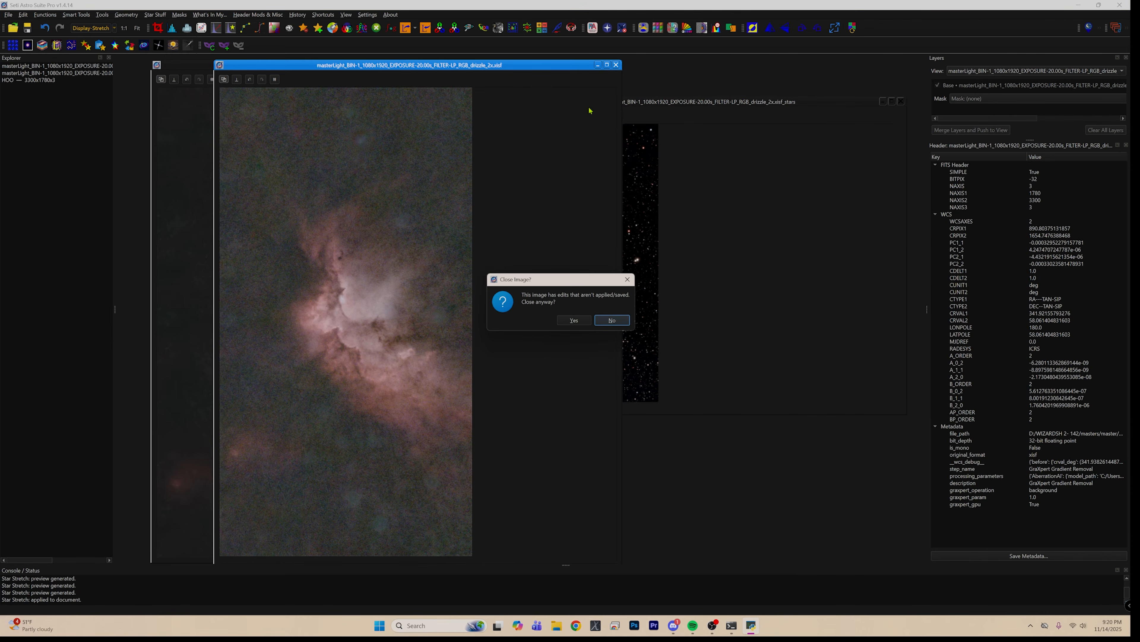
{"action": "left_click", "coordinate": [571, 321]}
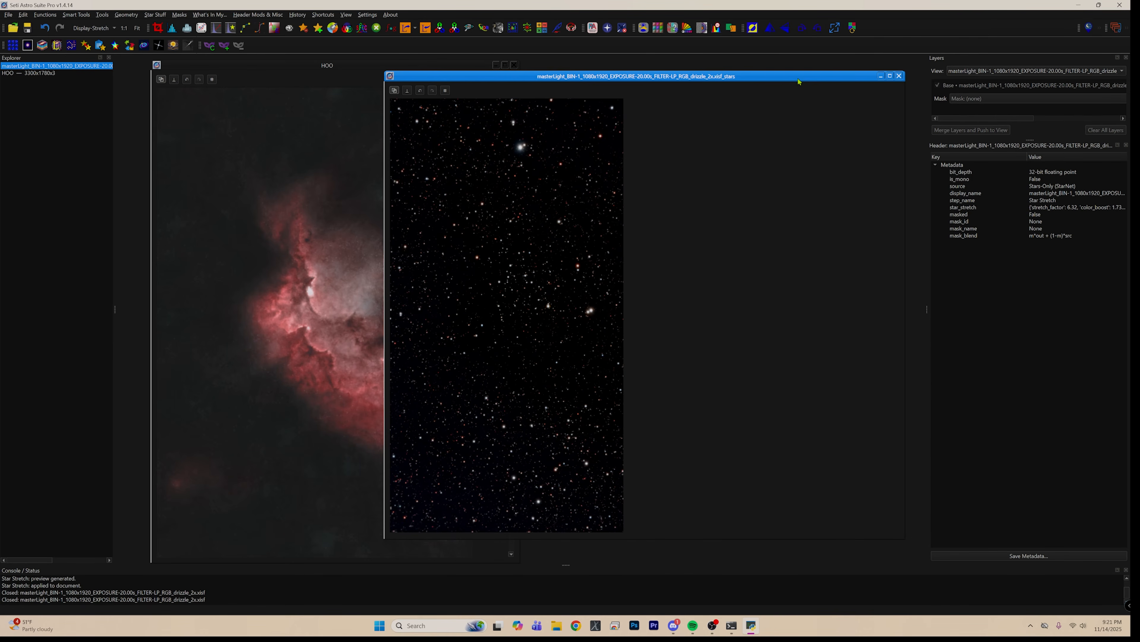
{"action": "left_click_drag", "start_coordinate": [799, 81], "coordinate": [972, 67]}
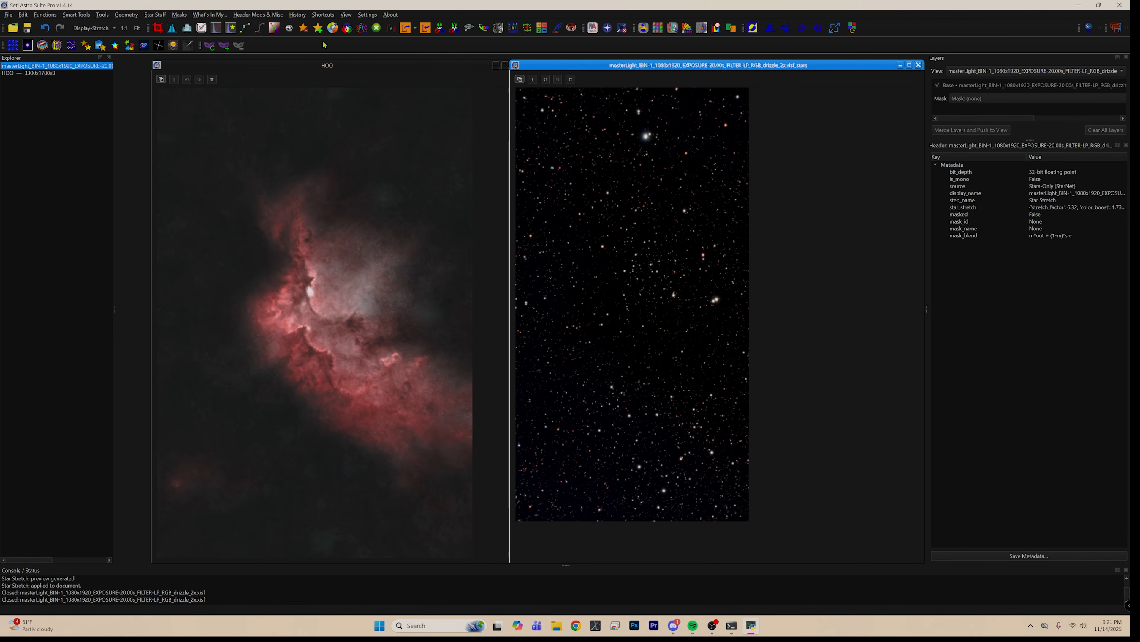
- Set up Add Stars with Screen blending, HOO as the starless view and the masterLight stars image as the stars-only view, fitting the preview
{"action": "left_click", "coordinate": [318, 28]}
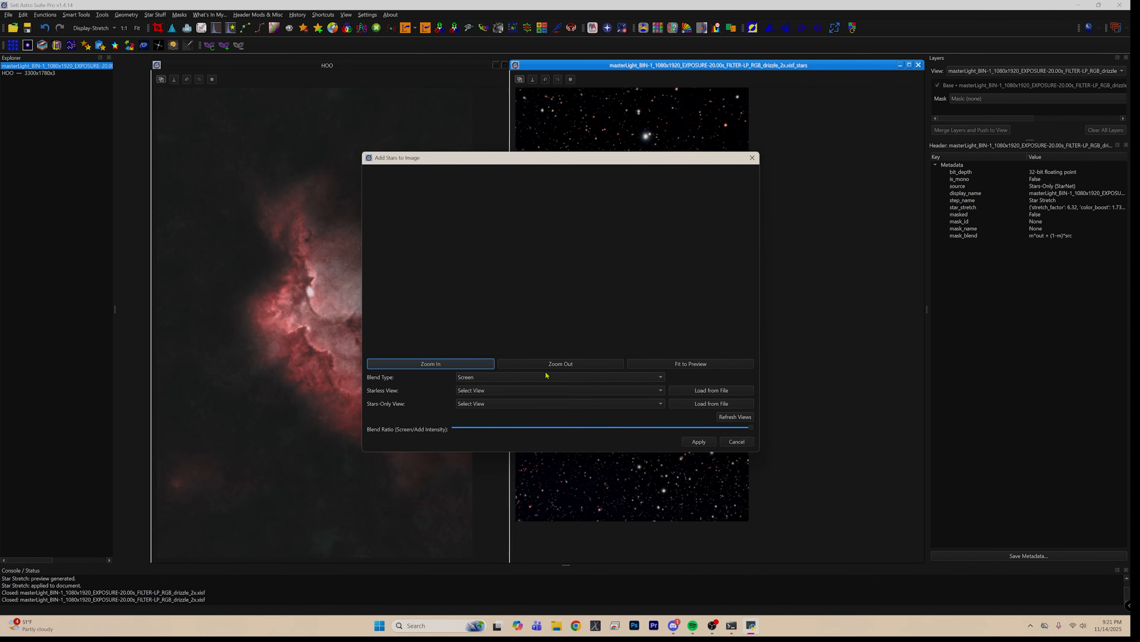
{"action": "left_click", "coordinate": [661, 391]}
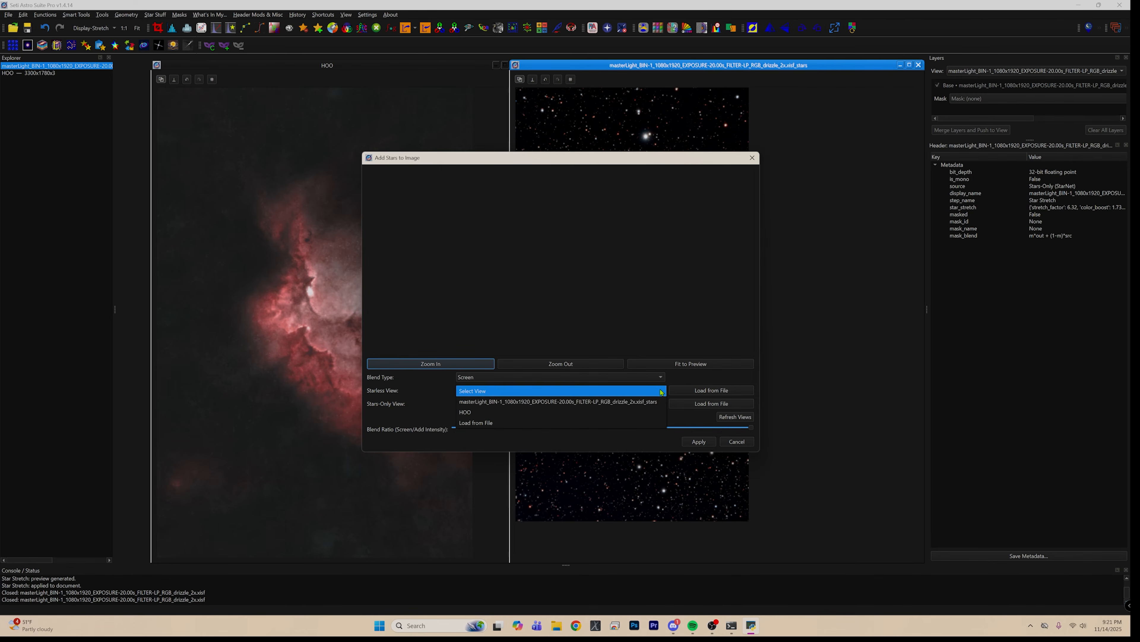
{"action": "left_click", "coordinate": [624, 411]}
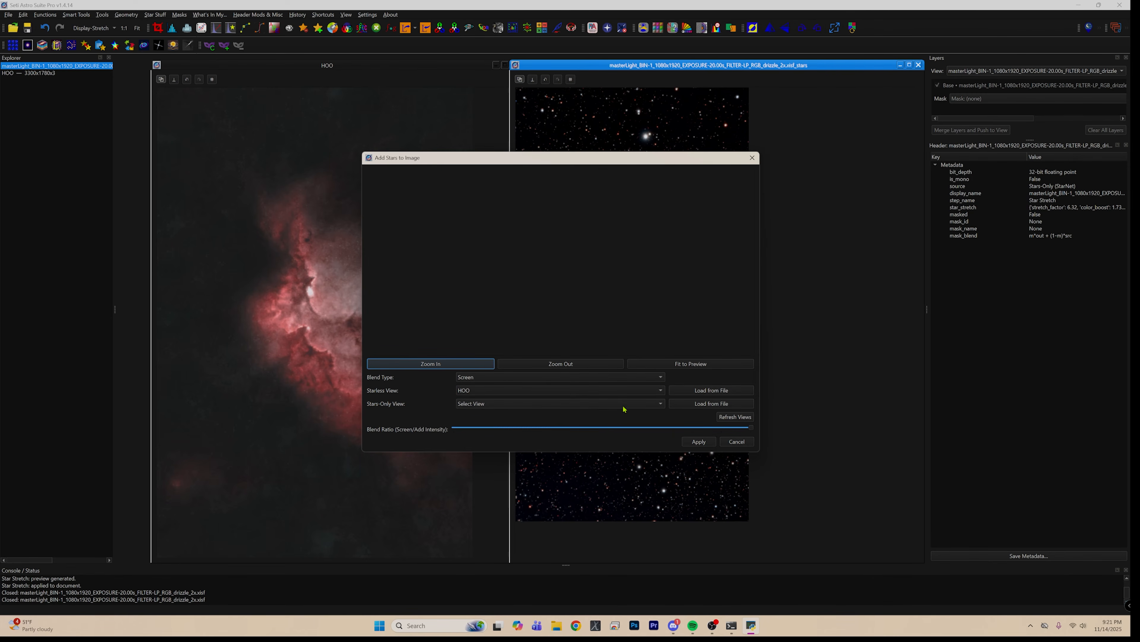
{"action": "left_click", "coordinate": [657, 403]}
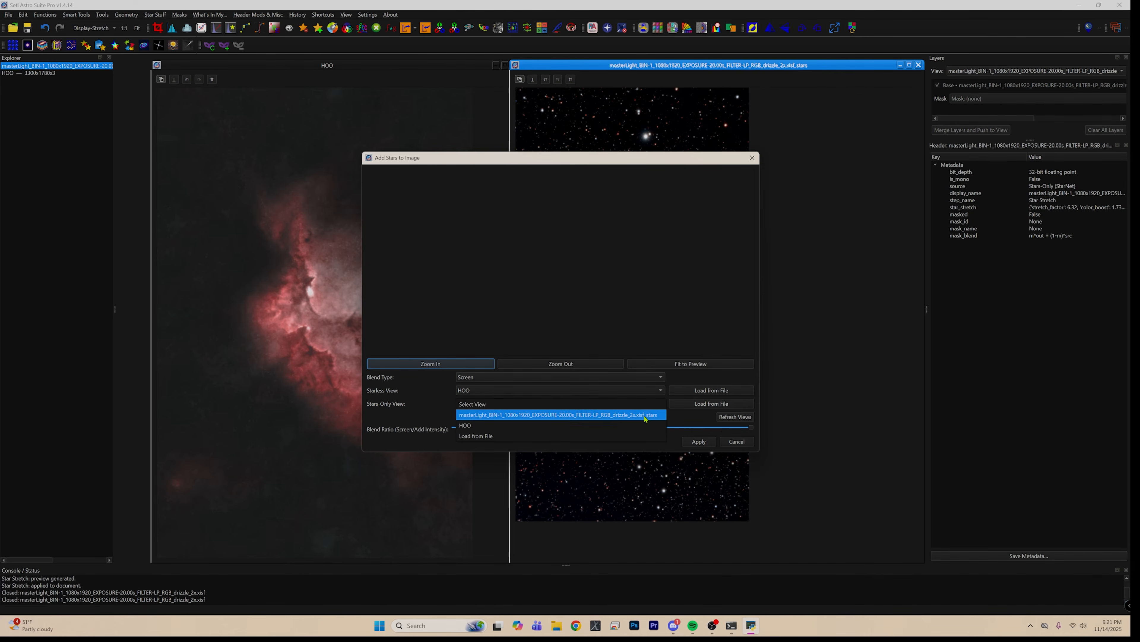
{"action": "left_click", "coordinate": [647, 410]}
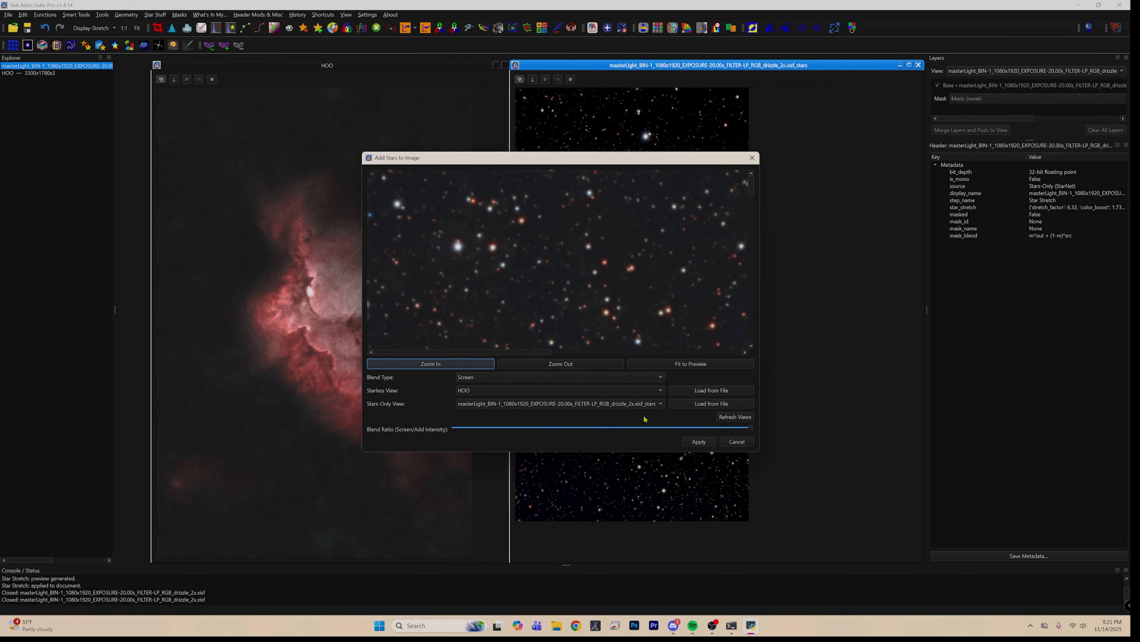
{"action": "left_click", "coordinate": [669, 363]}
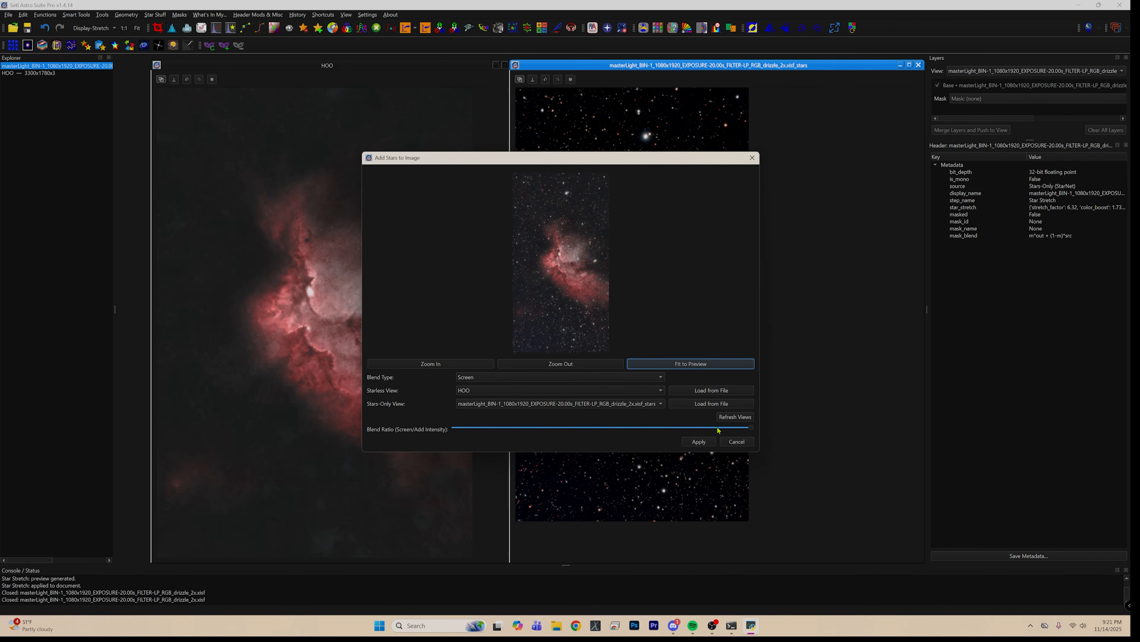
- Adjust the blend ratio to tune the intensity of the added stars and apply the combination to the HOO image
{"action": "left_click_drag", "start_coordinate": [750, 428], "coordinate": [645, 429]}
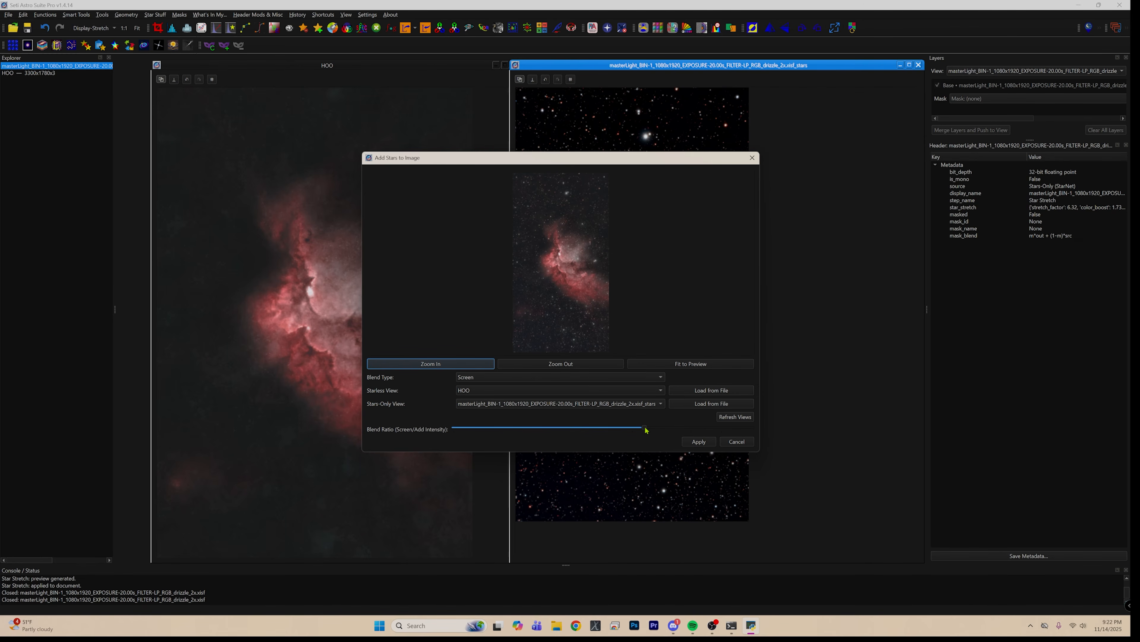
{"action": "left_click_drag", "start_coordinate": [645, 430], "coordinate": [580, 428]}
{"action": "left_click_drag", "start_coordinate": [606, 428], "coordinate": [712, 446]}
{"action": "left_click", "coordinate": [699, 442]}
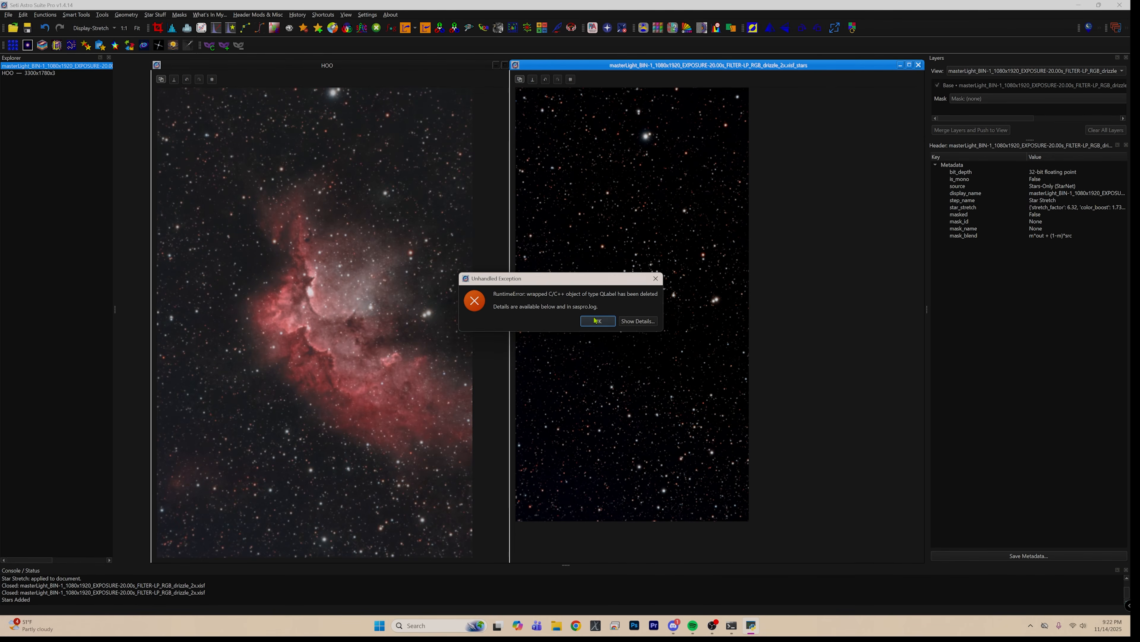
{"action": "left_click", "coordinate": [597, 320]}
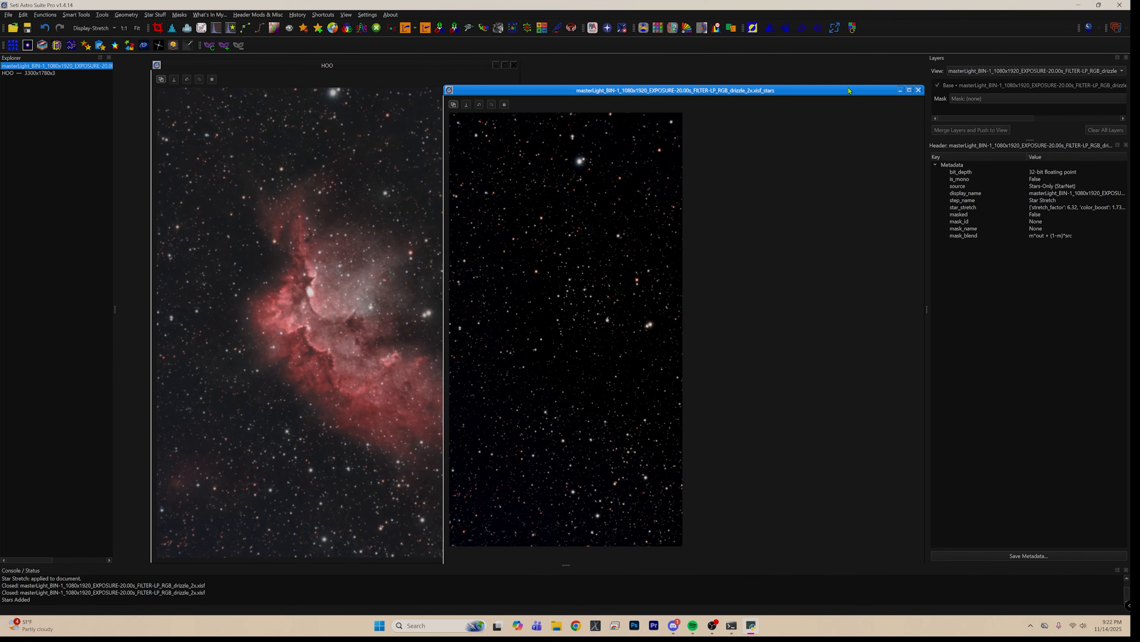
- Close the stars-only image without saving, then centre the HOO view in the workspace and fit the image to it
{"action": "left_click", "coordinate": [919, 90]}
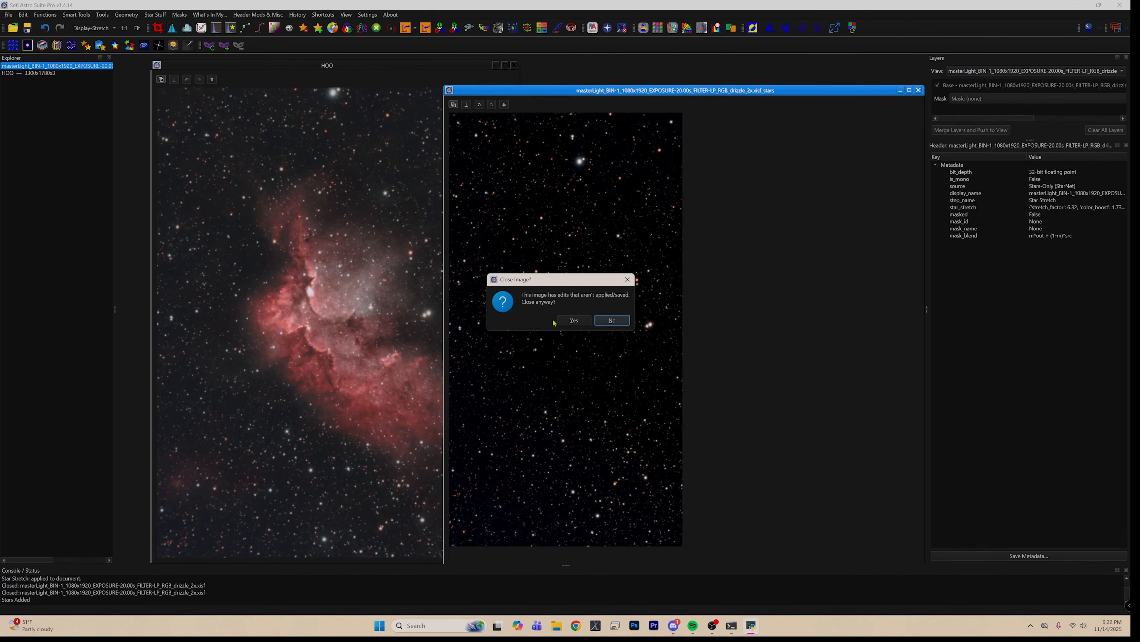
{"action": "left_click", "coordinate": [571, 320]}
{"action": "left_click_drag", "start_coordinate": [338, 66], "coordinate": [528, 64]}
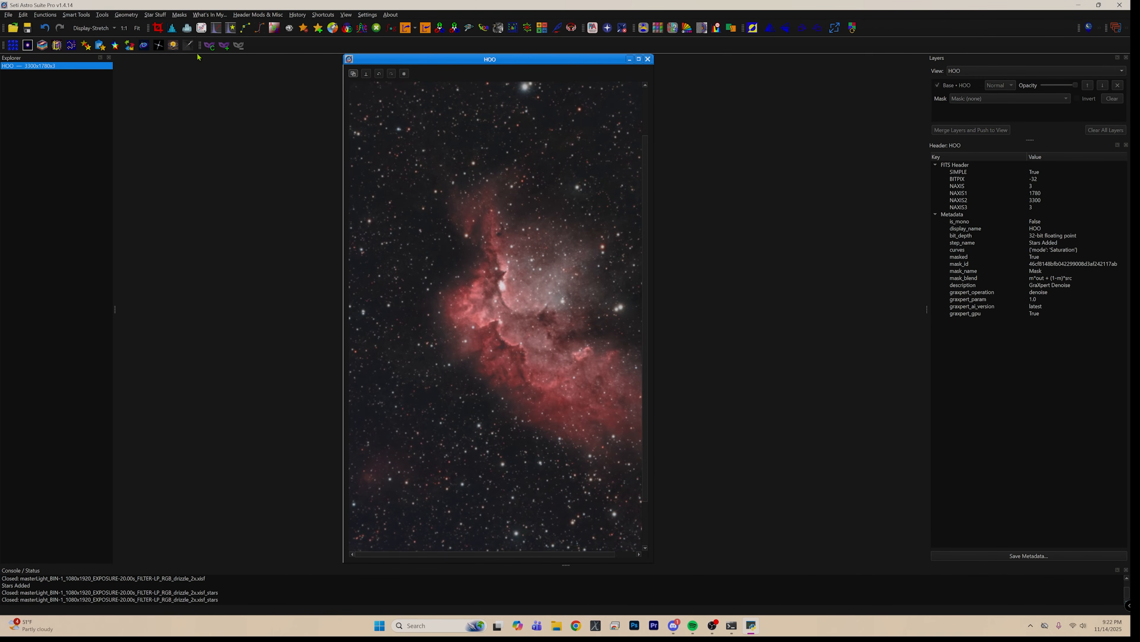
{"action": "left_click", "coordinate": [137, 28]}
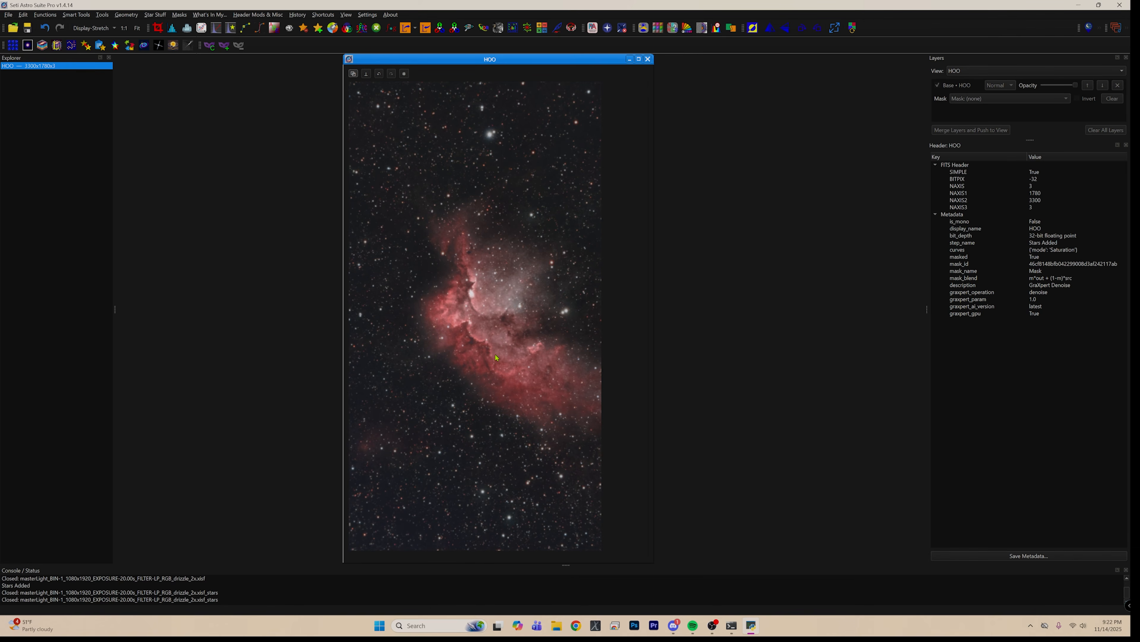
- Preview Diffraction Spikes on the HOO image with the default circular aperture, four vanes, and 1.50 spike boost, inspecting the nebula's bright stars
{"action": "left_click", "coordinate": [153, 16]}
{"action": "left_click", "coordinate": [202, 133]}
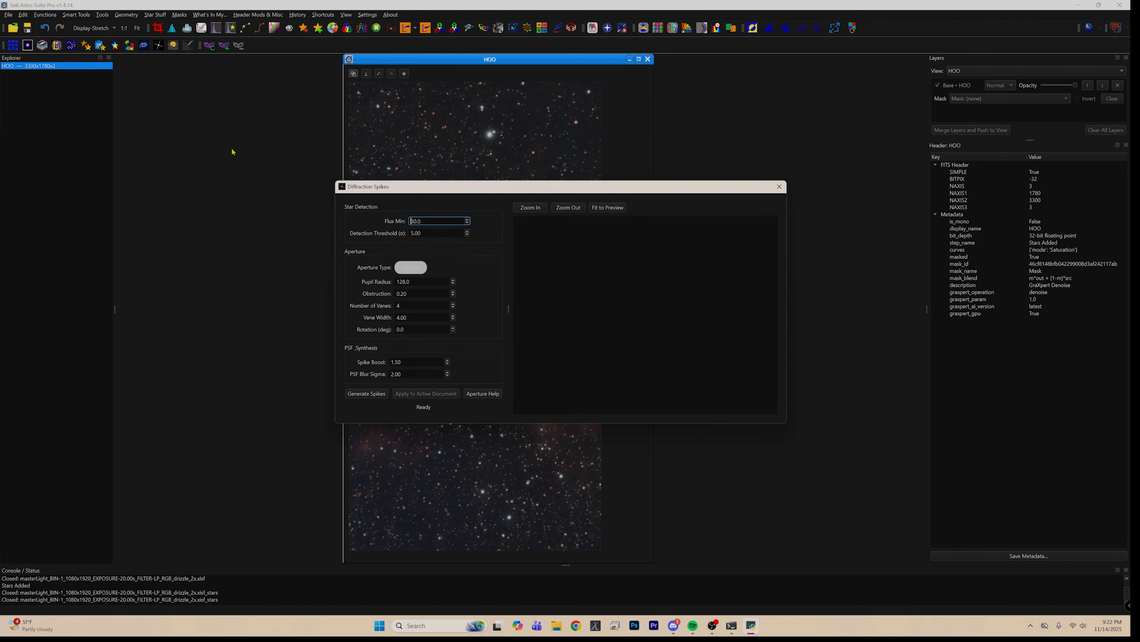
{"action": "left_click_drag", "start_coordinate": [497, 194], "coordinate": [710, 158]}
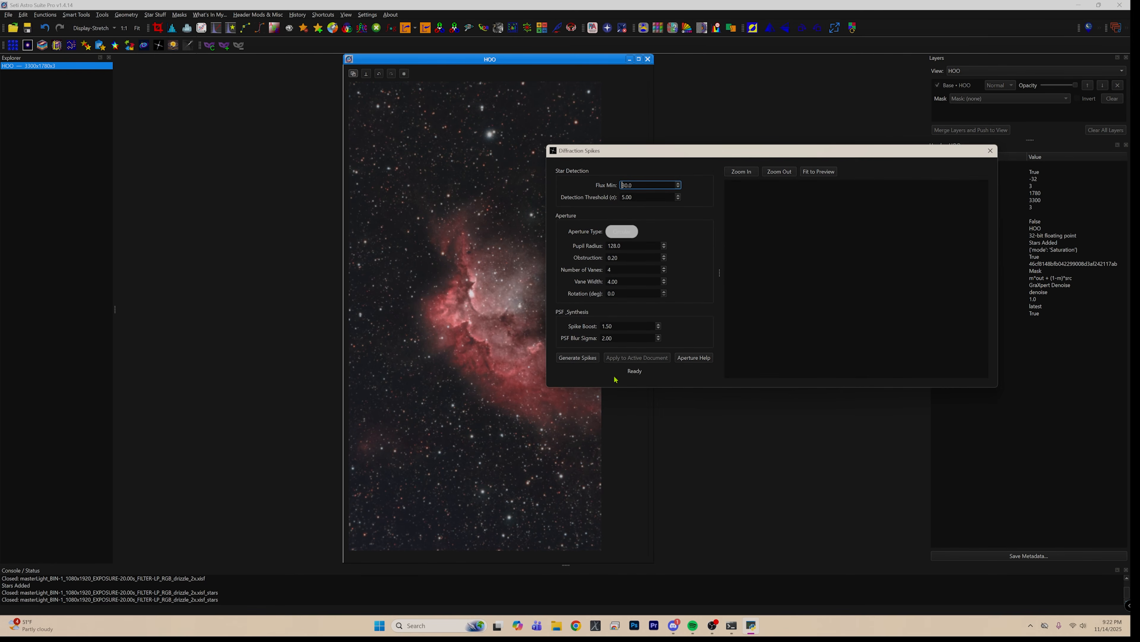
{"action": "left_click", "coordinate": [586, 358]}
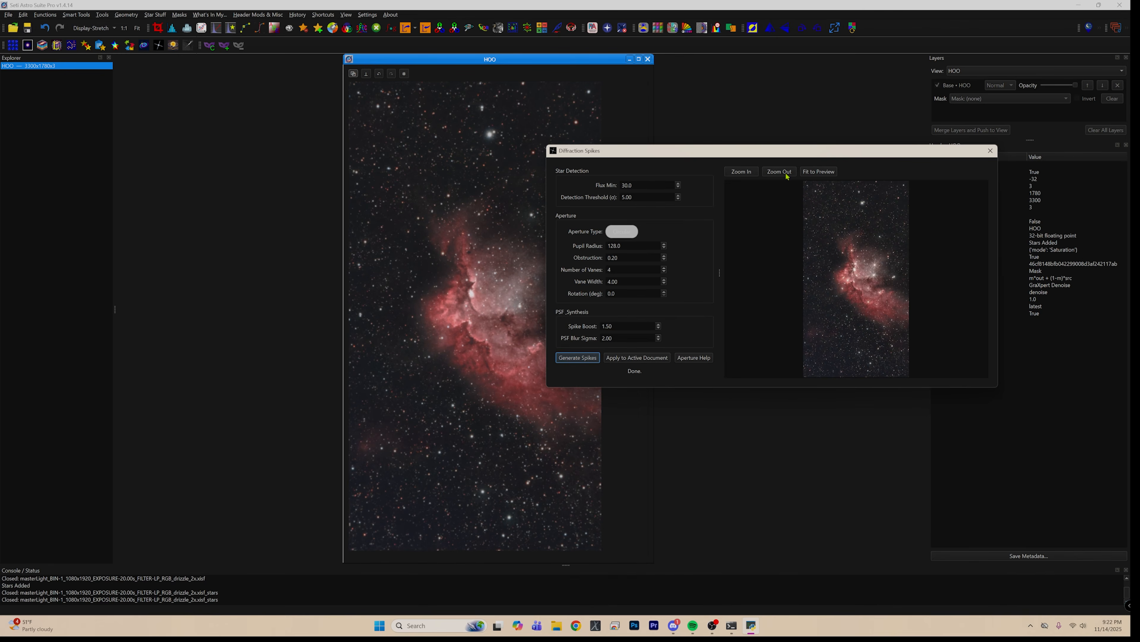
{"action": "left_click", "coordinate": [786, 173]}
{"action": "left_click", "coordinate": [786, 173]}
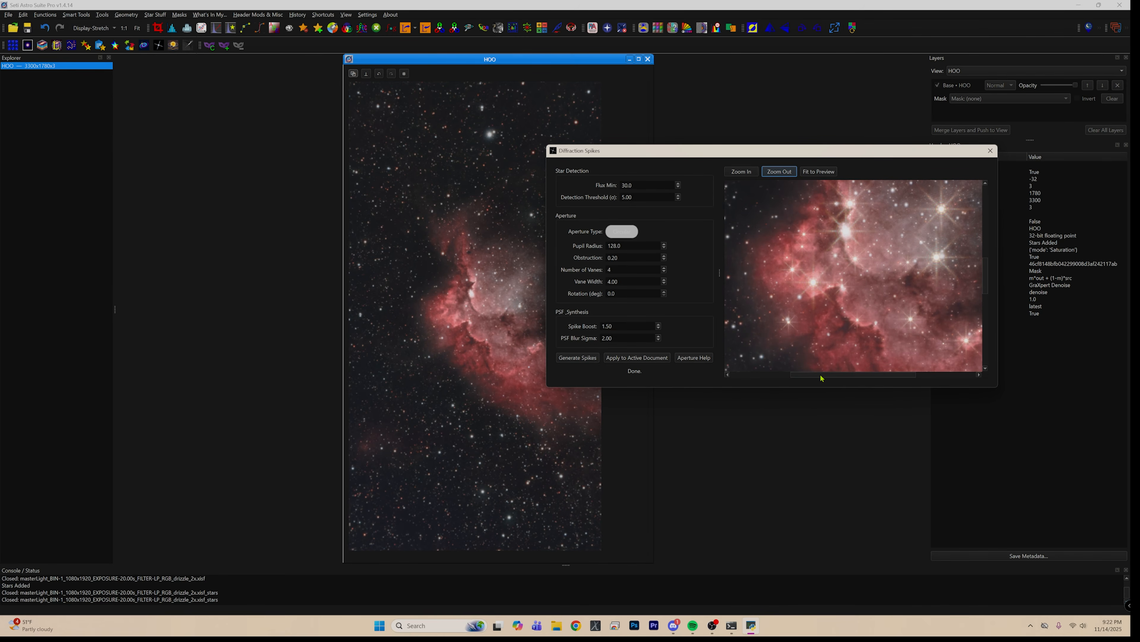
{"action": "left_click_drag", "start_coordinate": [821, 378], "coordinate": [857, 374]}
- Try the JWST aperture type for the diffraction spikes and generate a preview with spike boost 1.50
{"action": "left_click", "coordinate": [629, 234]}
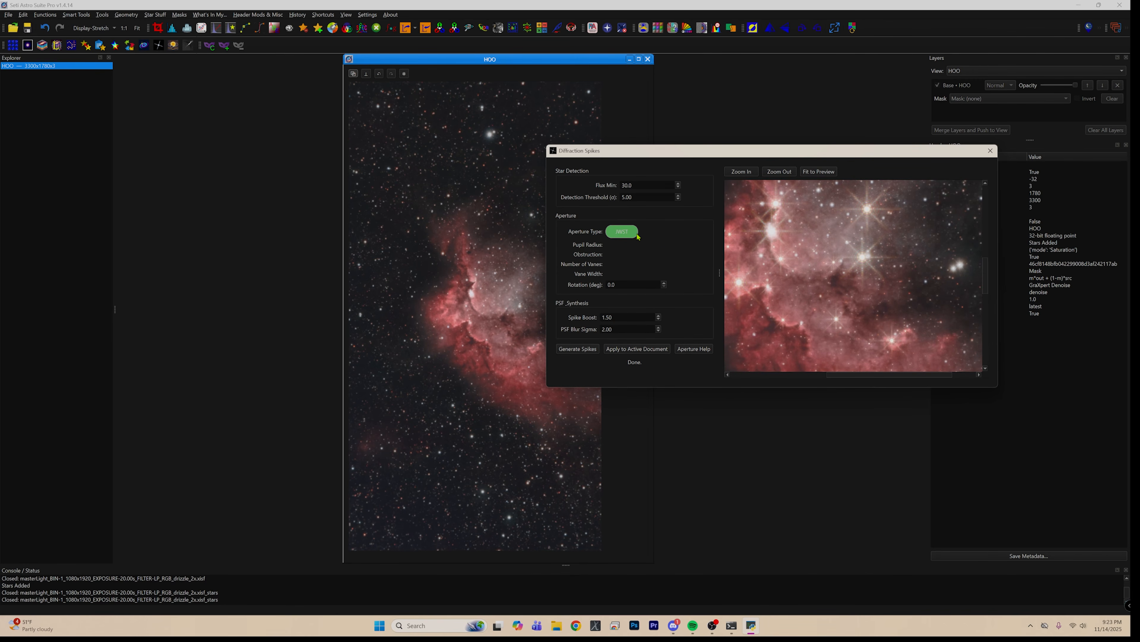
{"action": "left_click", "coordinate": [627, 238]}
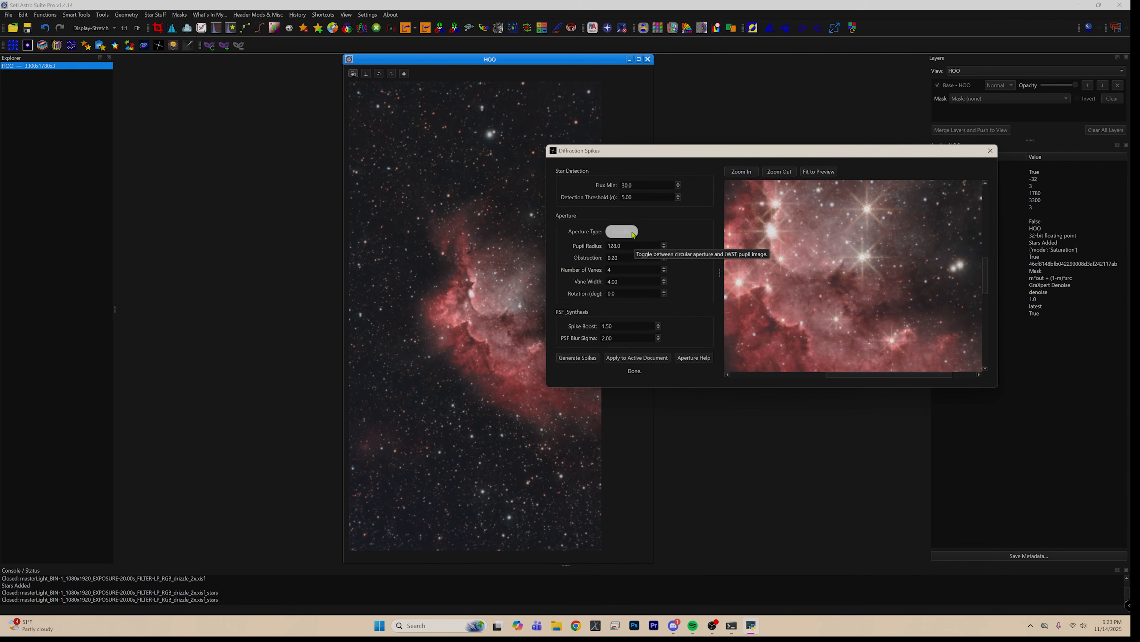
{"action": "left_click", "coordinate": [571, 330]}
{"action": "left_click", "coordinate": [571, 331]}
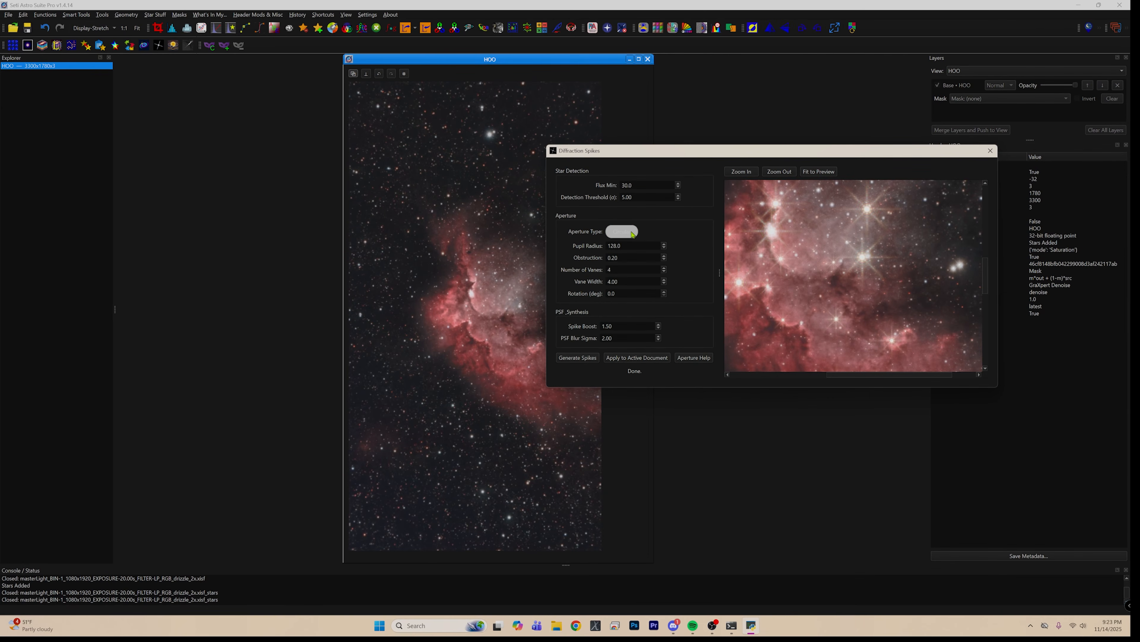
{"action": "left_click", "coordinate": [632, 232]}
{"action": "left_click", "coordinate": [632, 232]}
{"action": "left_click", "coordinate": [624, 235]}
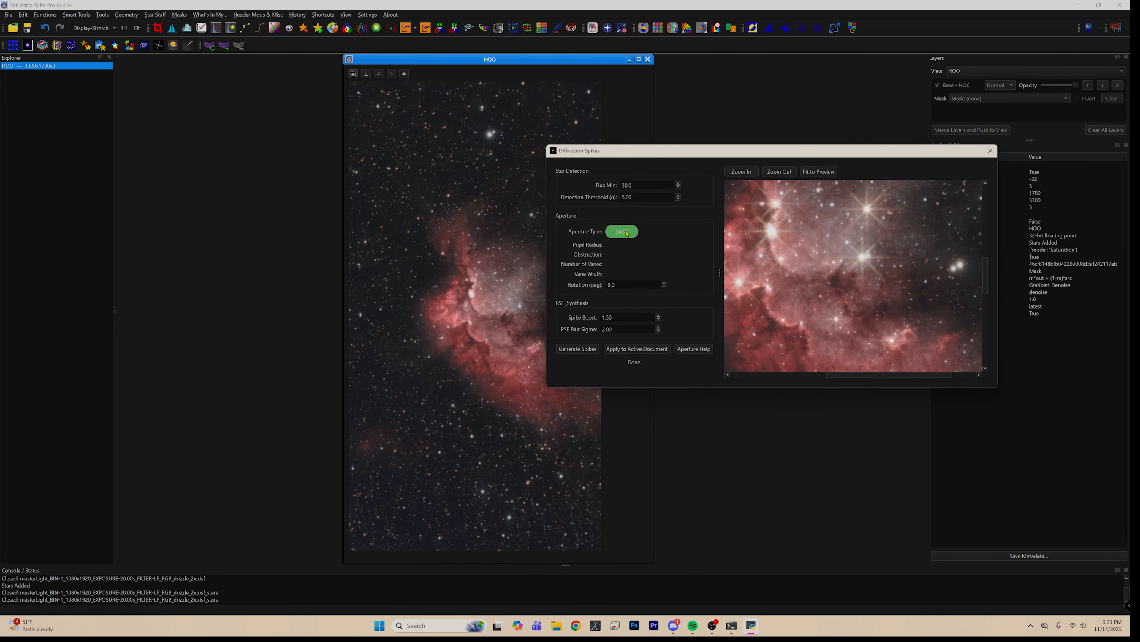
{"action": "left_click", "coordinate": [585, 348]}
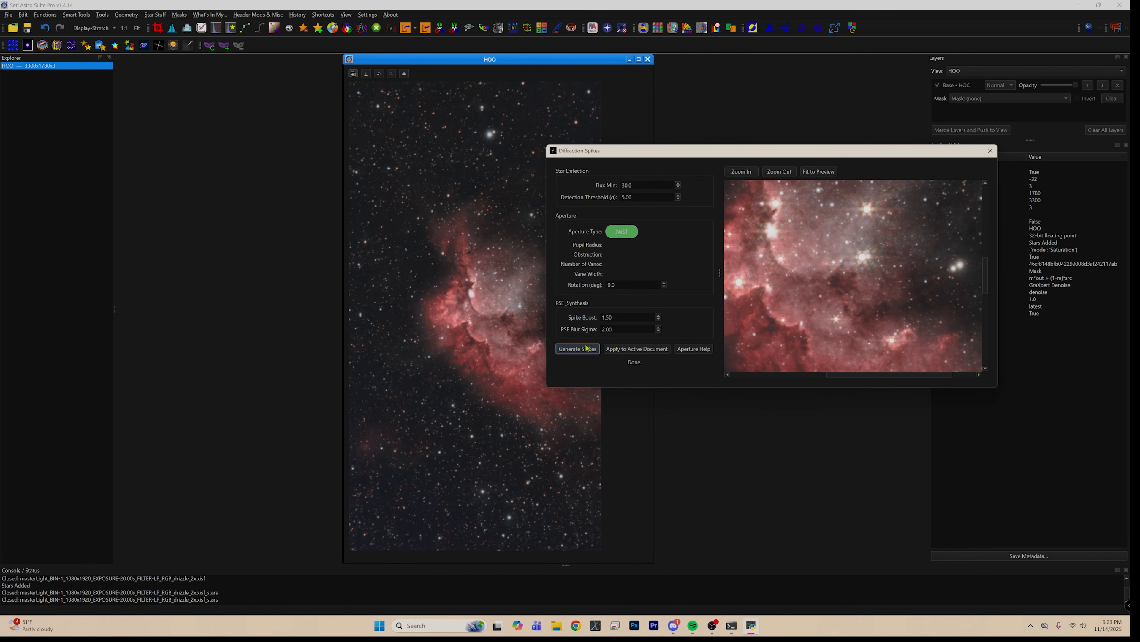
- Return to the circular aperture, set the spike boost to 3.00 and the number of vanes to 2, and preview the generated spikes
{"action": "left_click", "coordinate": [624, 232]}
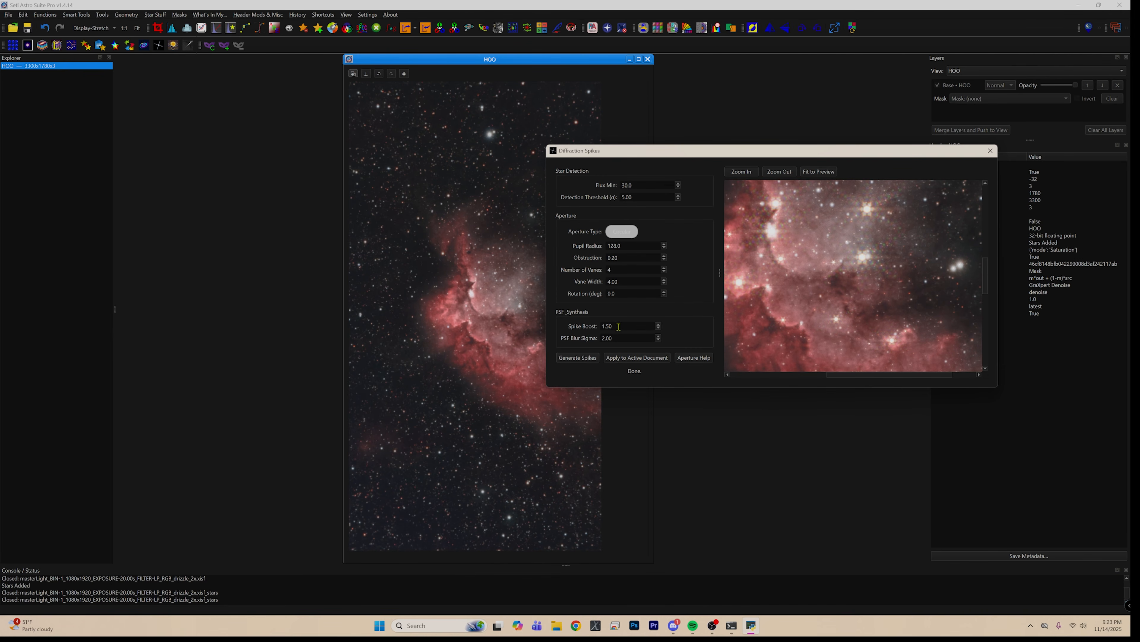
{"action": "left_click_drag", "start_coordinate": [618, 326], "coordinate": [584, 327]}
{"action": "type", "text": "3"}
{"action": "key", "text": "Tab"}
{"action": "double_click", "coordinate": [622, 269]}
{"action": "key", "text": "Tab"}
{"action": "left_click", "coordinate": [580, 358]}
{"action": "left_click", "coordinate": [780, 173]}
{"action": "left_click", "coordinate": [781, 174]}
{"action": "left_click", "coordinate": [781, 175]}
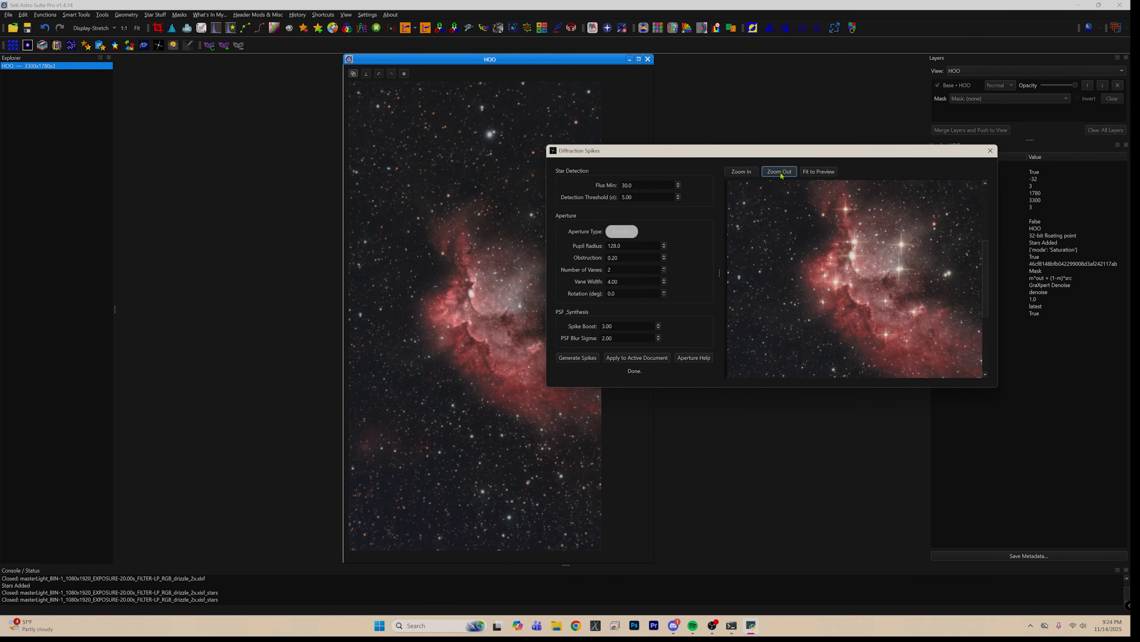
{"action": "left_click", "coordinate": [781, 176]}
{"action": "left_click", "coordinate": [782, 176]}
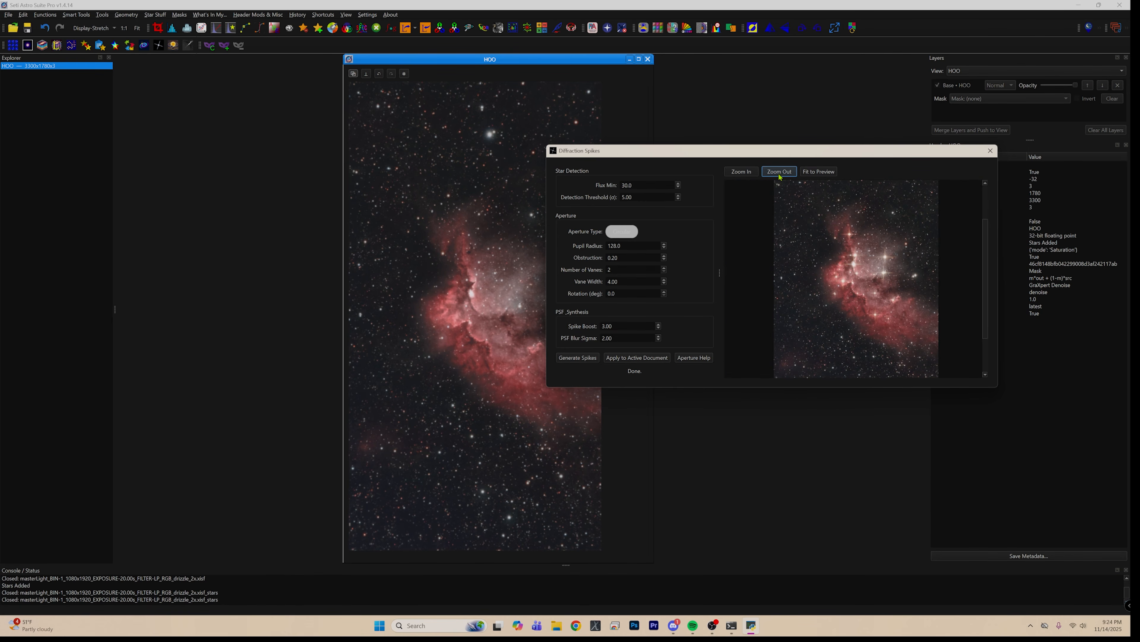
- Set the spike boost to 2.00, regenerate the diffraction spikes, apply them to the HOO document, and close the dialog
{"action": "left_click_drag", "start_coordinate": [628, 327], "coordinate": [575, 329]}
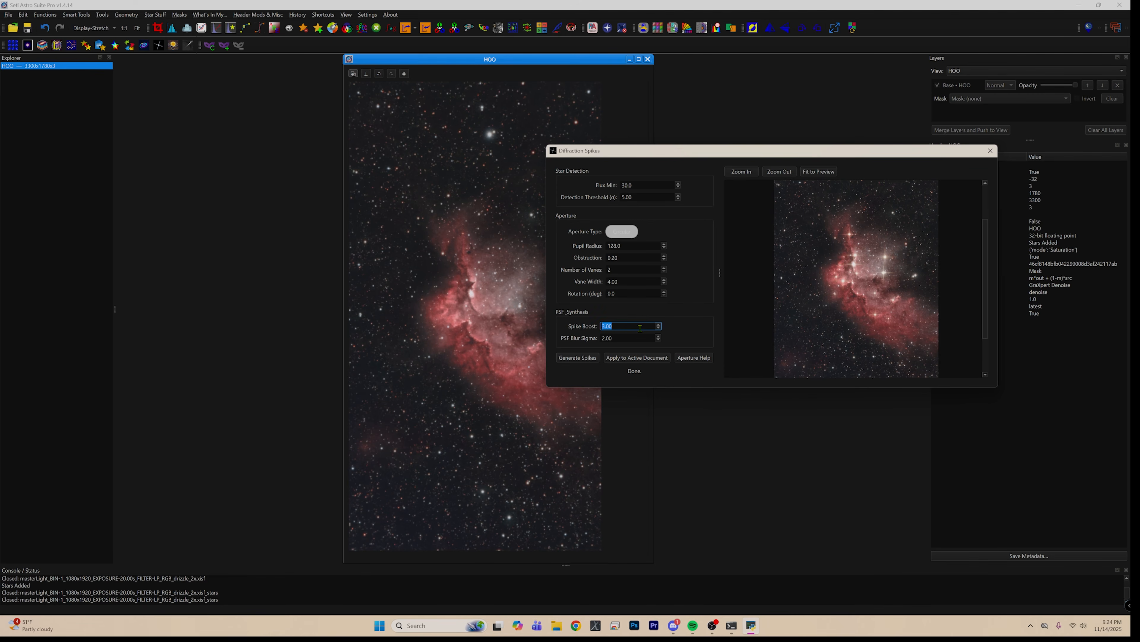
{"action": "type", "text": "2"}
{"action": "key", "text": "Tab"}
{"action": "left_click", "coordinate": [578, 358]}
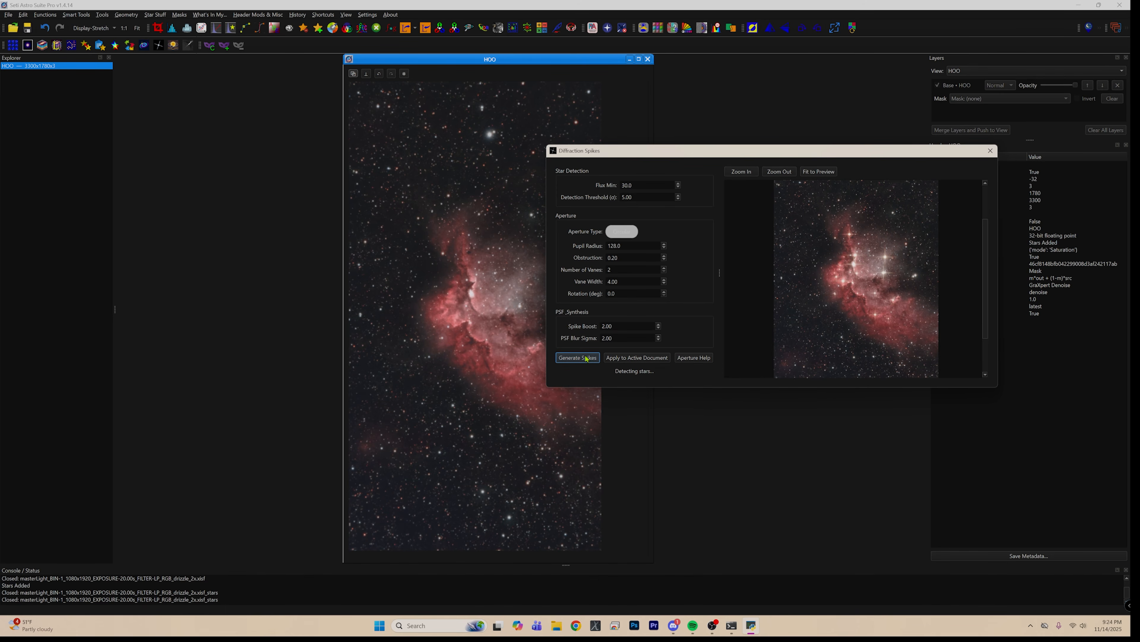
{"action": "left_click", "coordinate": [651, 358]}
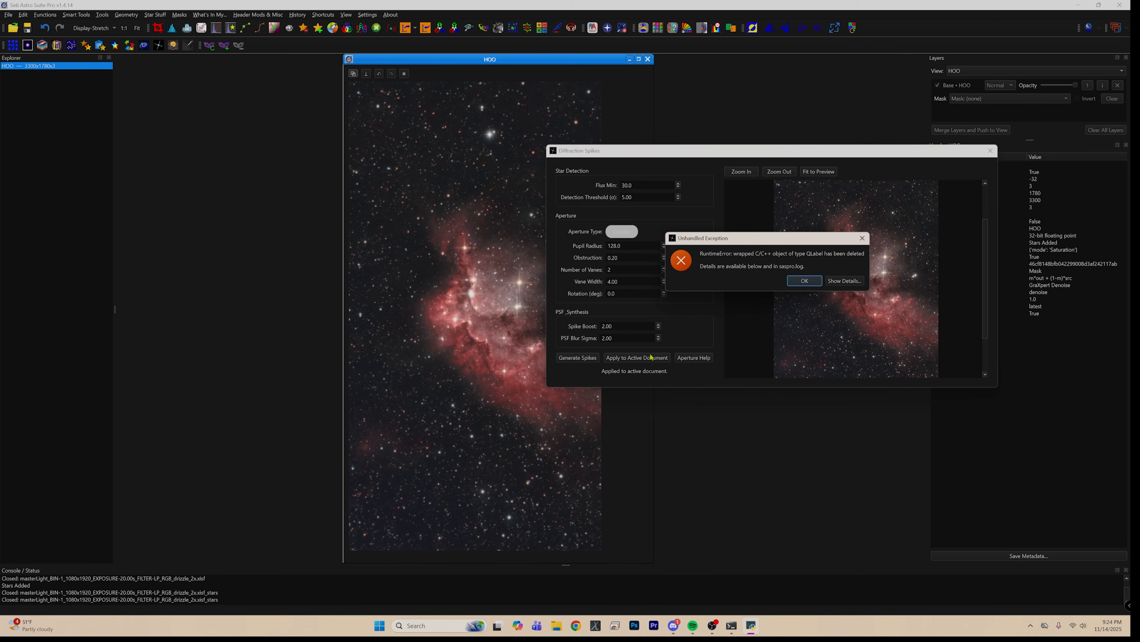
{"action": "left_click", "coordinate": [805, 281]}
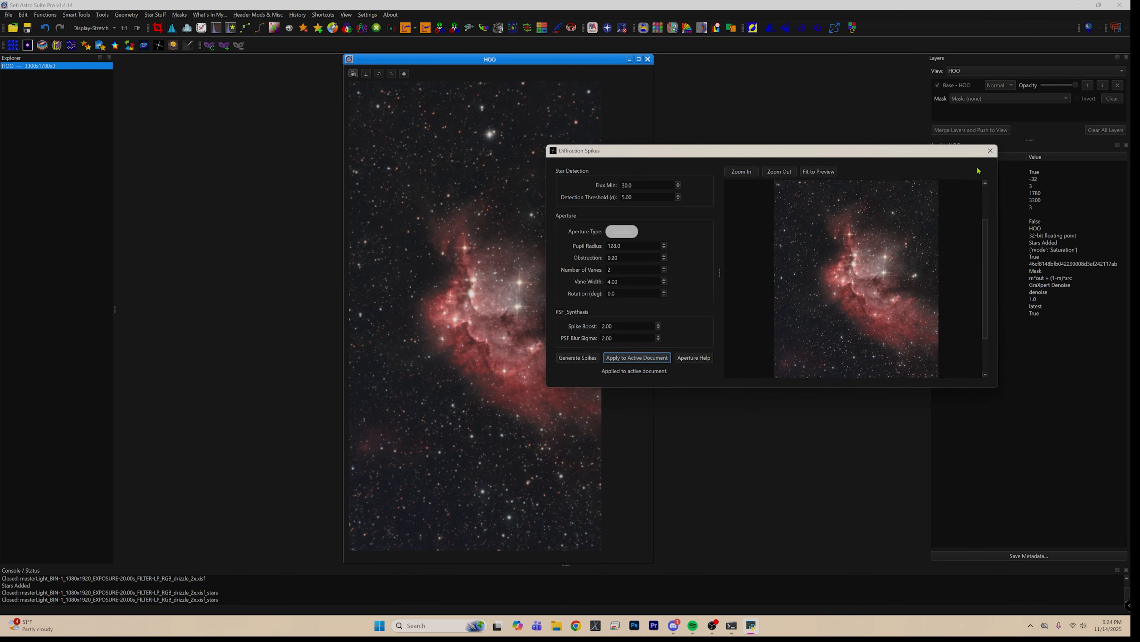
{"action": "left_click", "coordinate": [990, 152]}
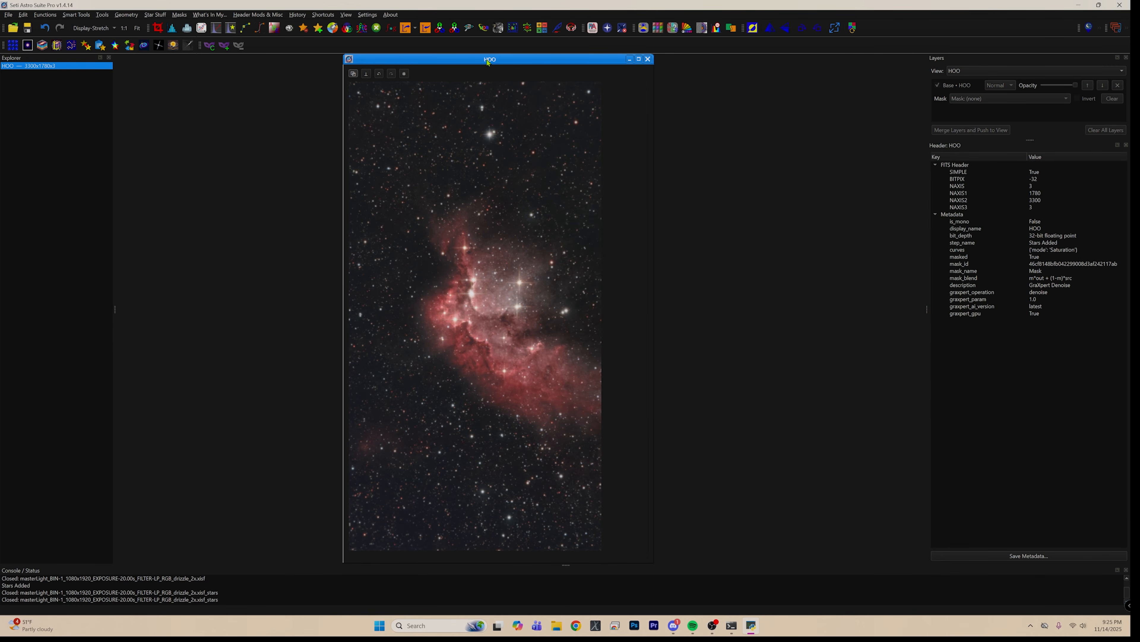
- Examine the diffraction spikes on the nebula's bright stars in the HOO image, both up close and across the full frame
{"action": "left_click_drag", "start_coordinate": [488, 62], "coordinate": [544, 62]}
{"action": "scroll", "coordinate": [574, 319], "scroll_direction": "up", "scroll_amount": 5}
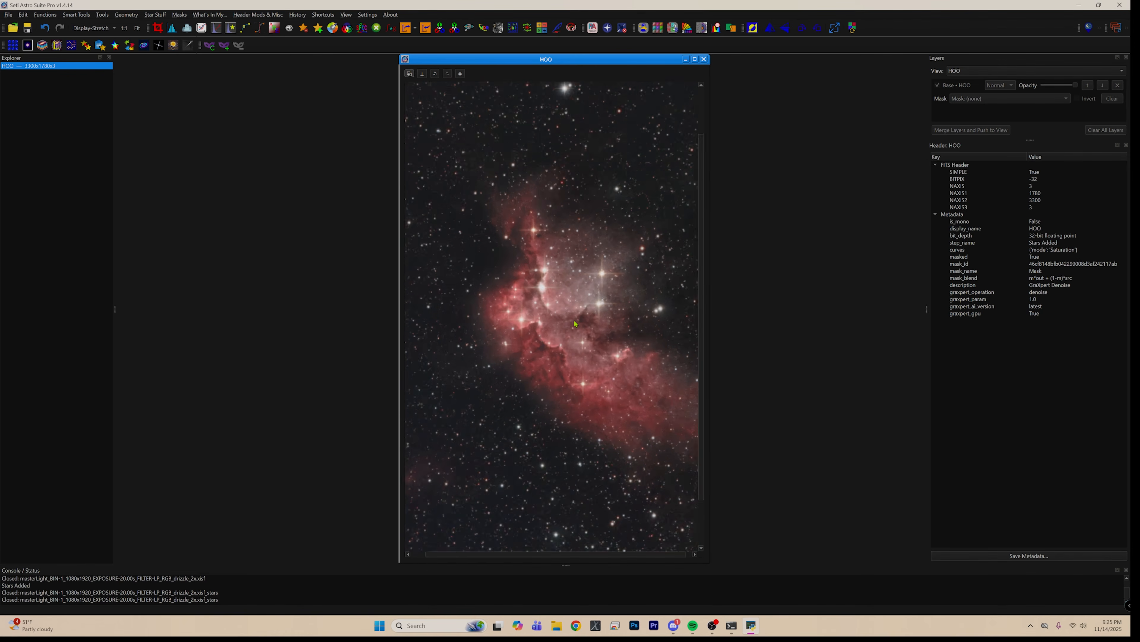
{"action": "scroll", "coordinate": [574, 323], "scroll_direction": "down", "scroll_amount": 5}
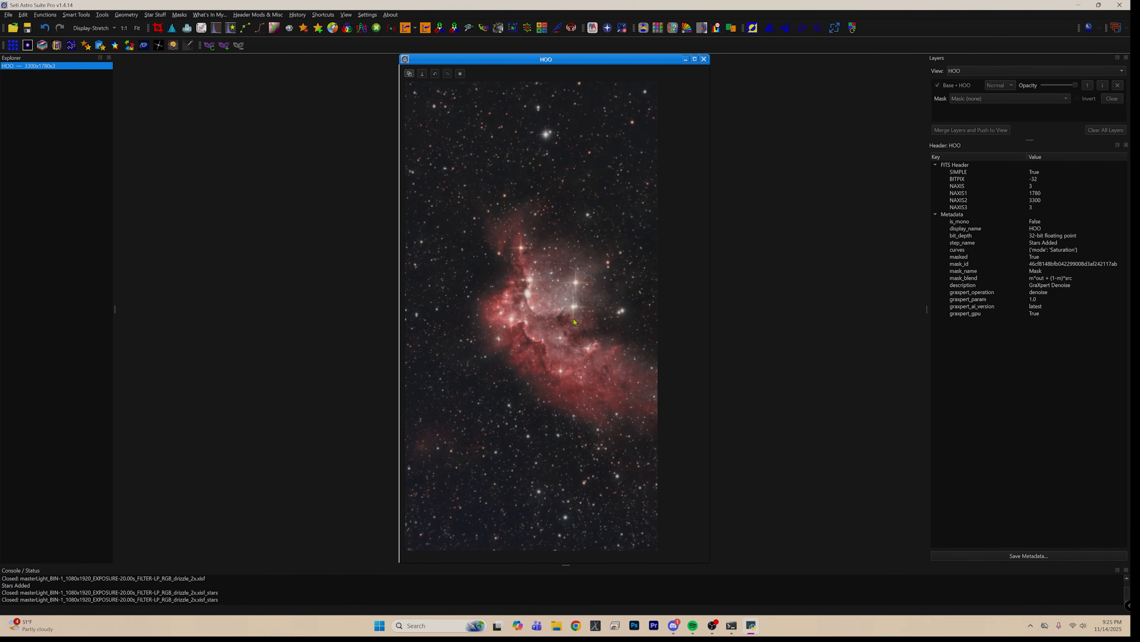
{"action": "scroll", "coordinate": [586, 347], "scroll_direction": "up", "scroll_amount": 3}
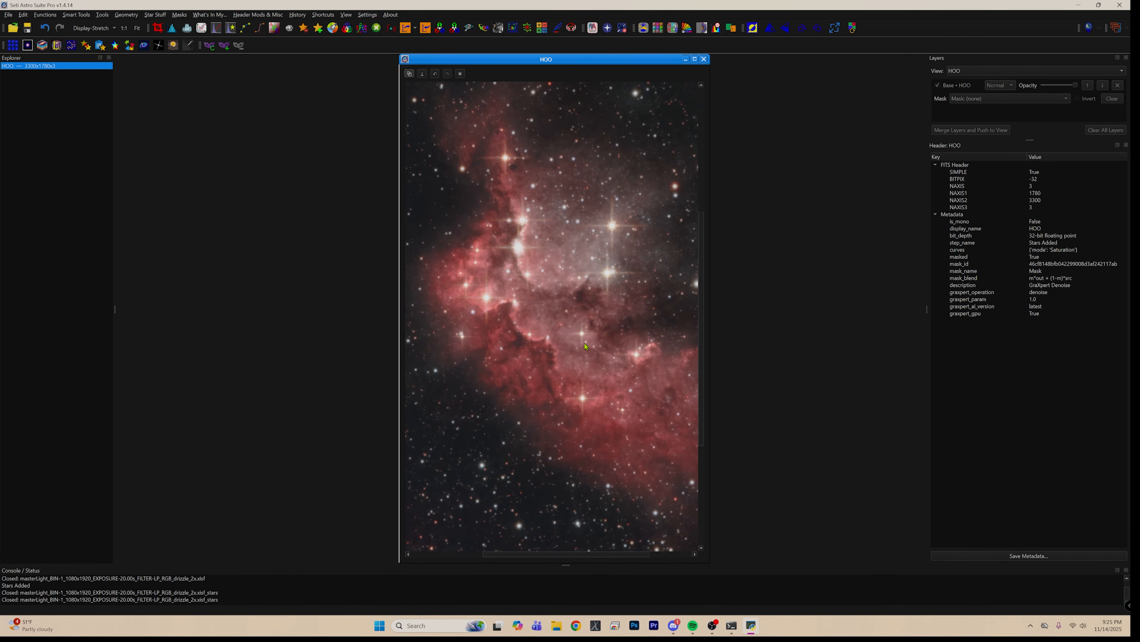
- Review the finished HOO image from the upper star field through the nebula to the lower background, and move its window slightly aside
{"action": "scroll", "coordinate": [586, 346], "scroll_direction": "down", "scroll_amount": 3}
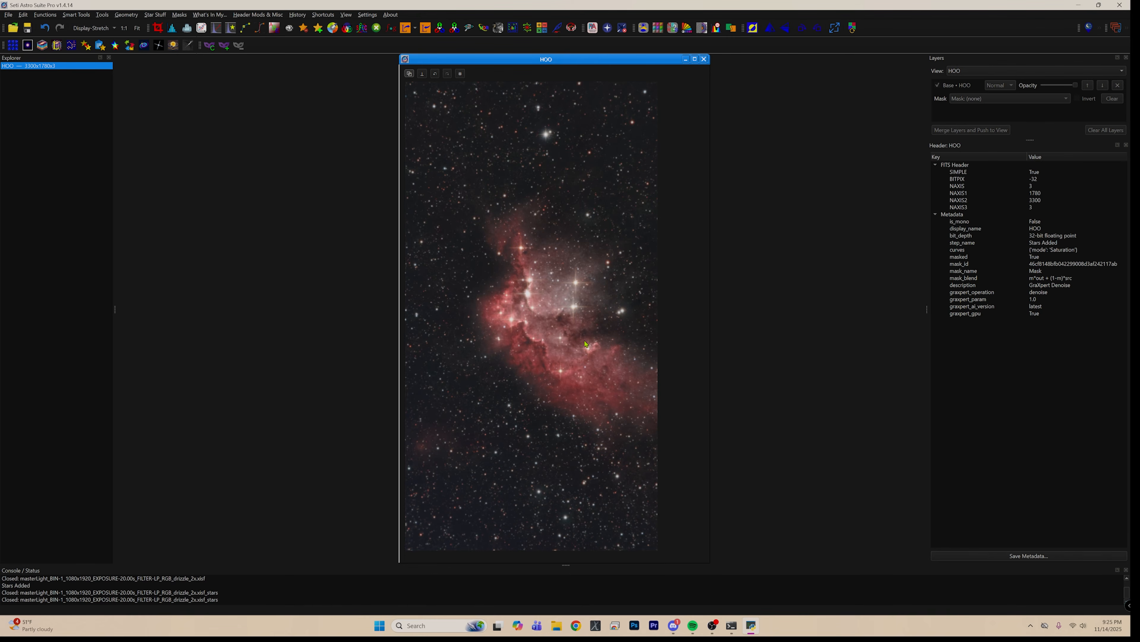
{"action": "scroll", "coordinate": [586, 347], "scroll_direction": "up", "scroll_amount": 2}
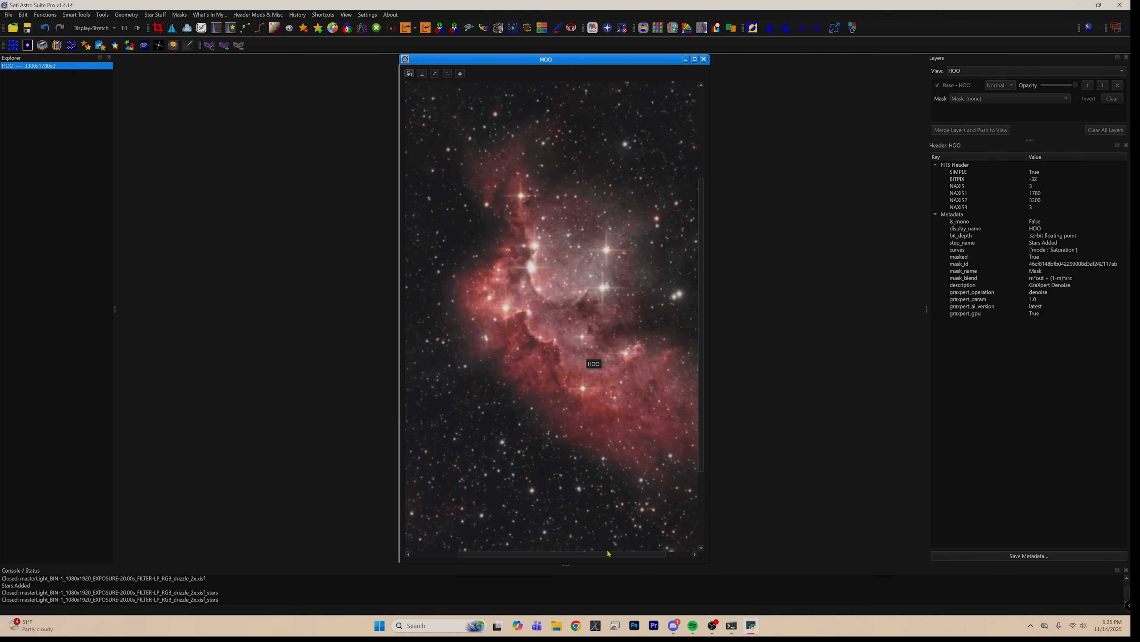
{"action": "left_click_drag", "start_coordinate": [607, 553], "coordinate": [561, 551]}
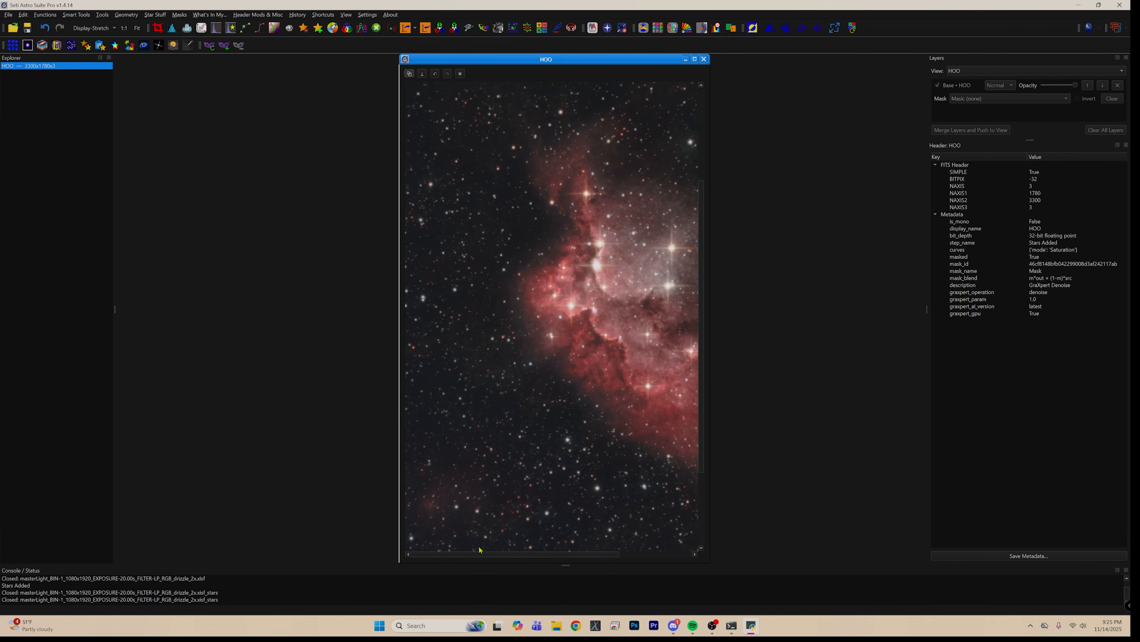
{"action": "left_click_drag", "start_coordinate": [701, 385], "coordinate": [696, 271]}
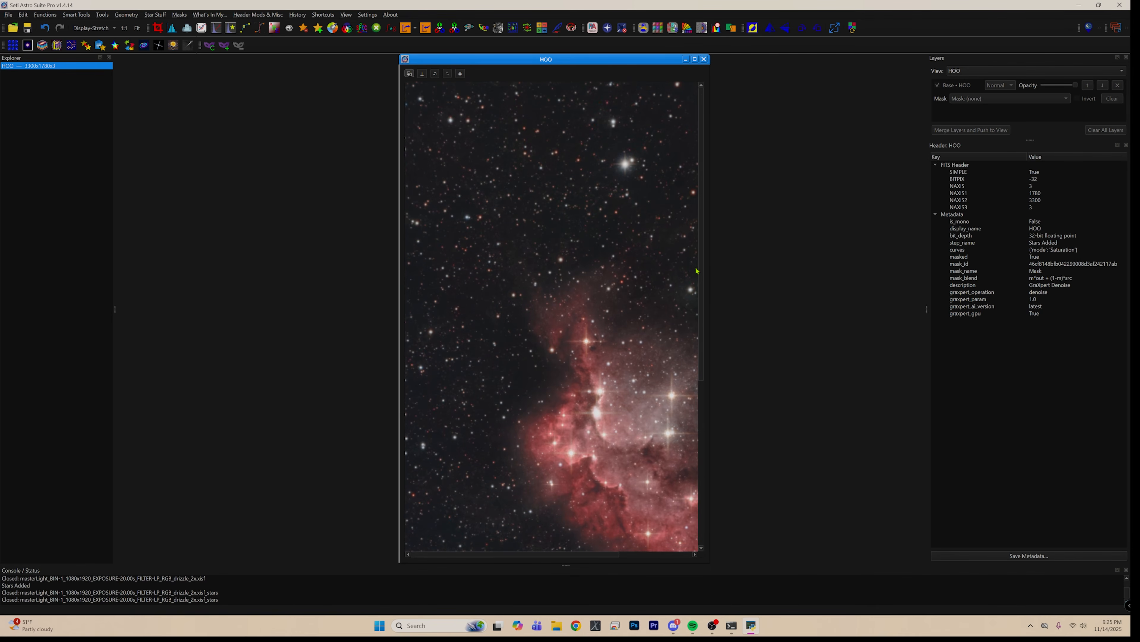
{"action": "left_click_drag", "start_coordinate": [502, 557], "coordinate": [628, 554]}
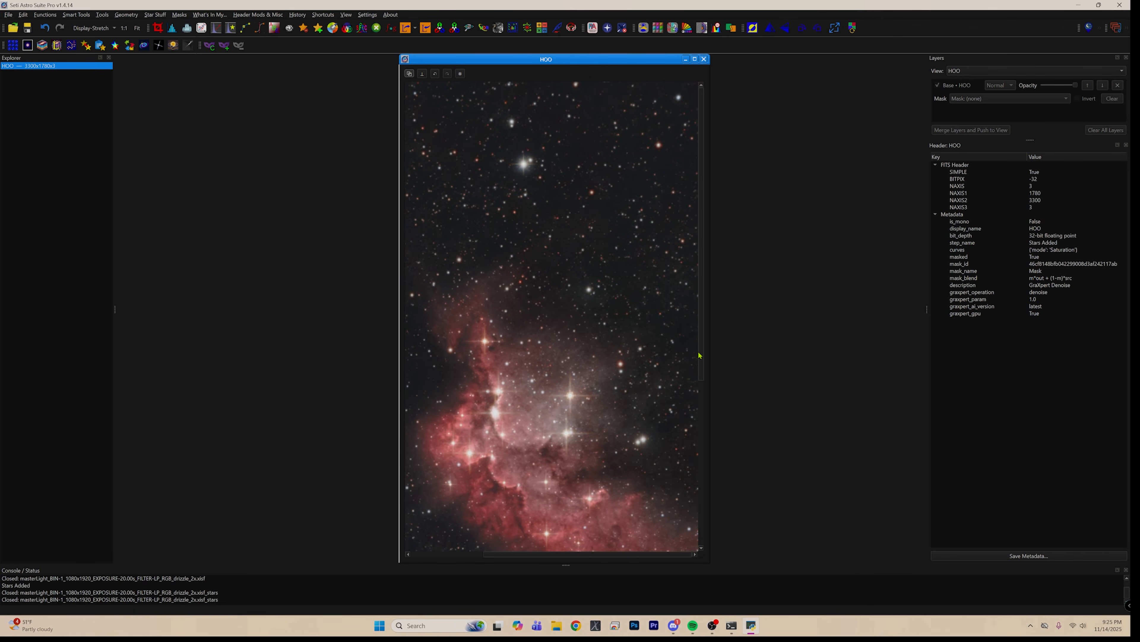
{"action": "left_click_drag", "start_coordinate": [701, 346], "coordinate": [692, 530]}
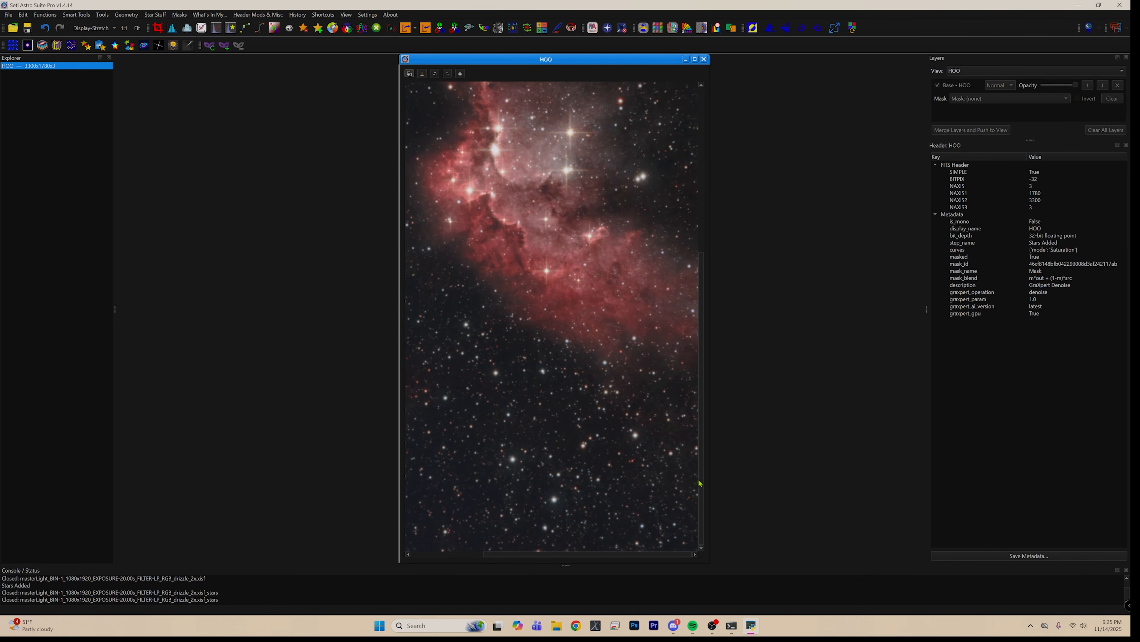
{"action": "scroll", "coordinate": [615, 409], "scroll_direction": "up", "scroll_amount": 5}
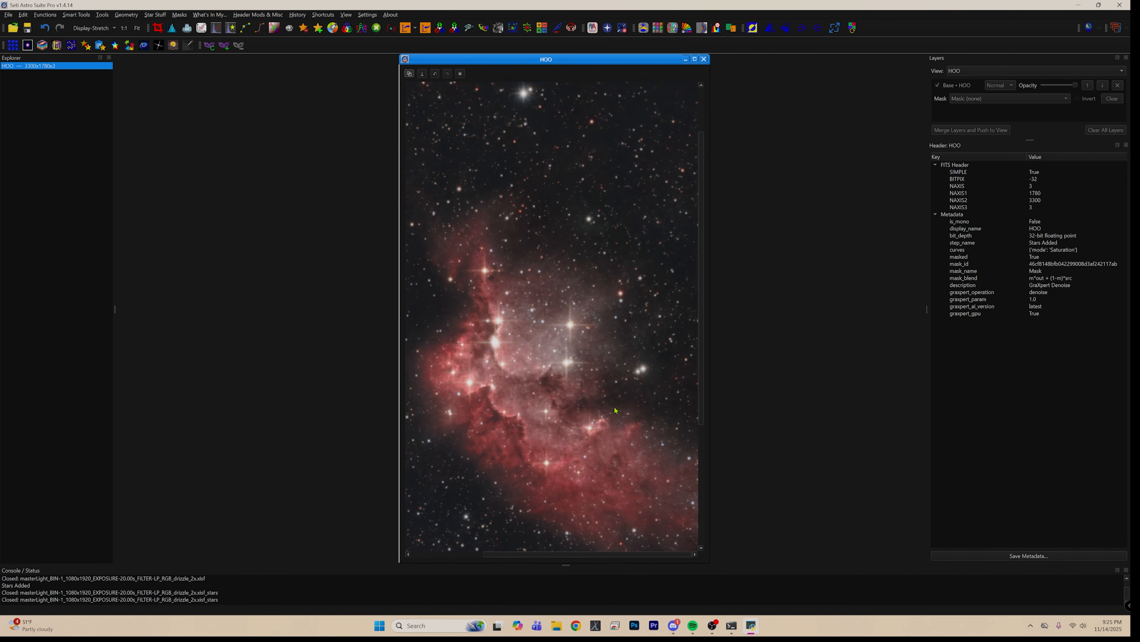
{"action": "scroll", "coordinate": [615, 407], "scroll_direction": "down", "scroll_amount": 3}
{"action": "scroll", "coordinate": [613, 423], "scroll_direction": "up", "scroll_amount": 3}
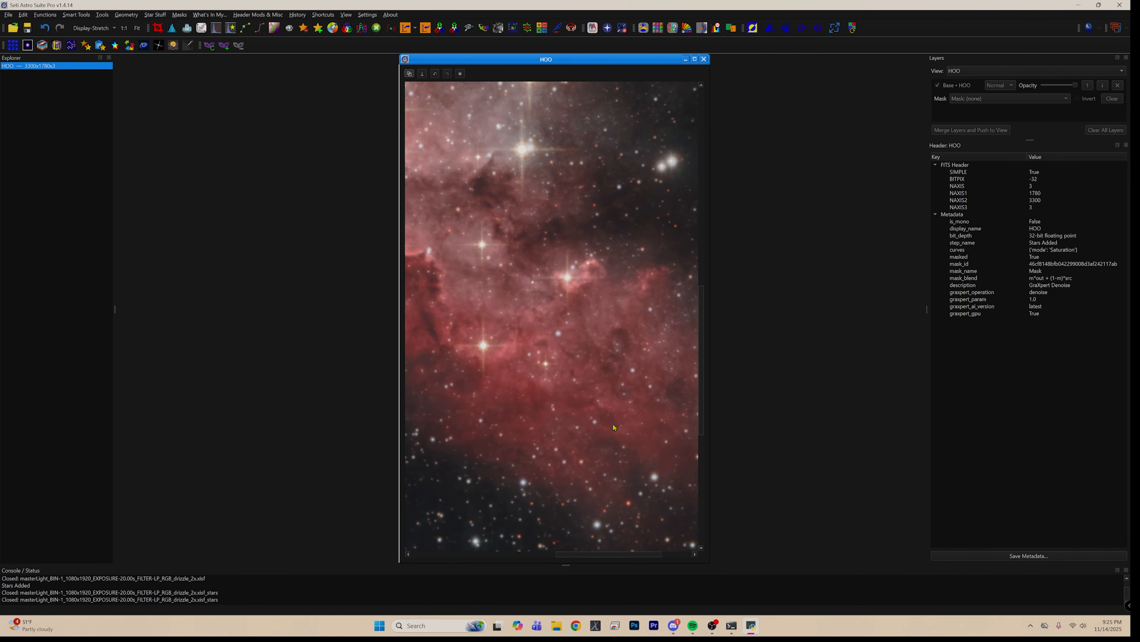
{"action": "scroll", "coordinate": [614, 426], "scroll_direction": "down", "scroll_amount": 2}
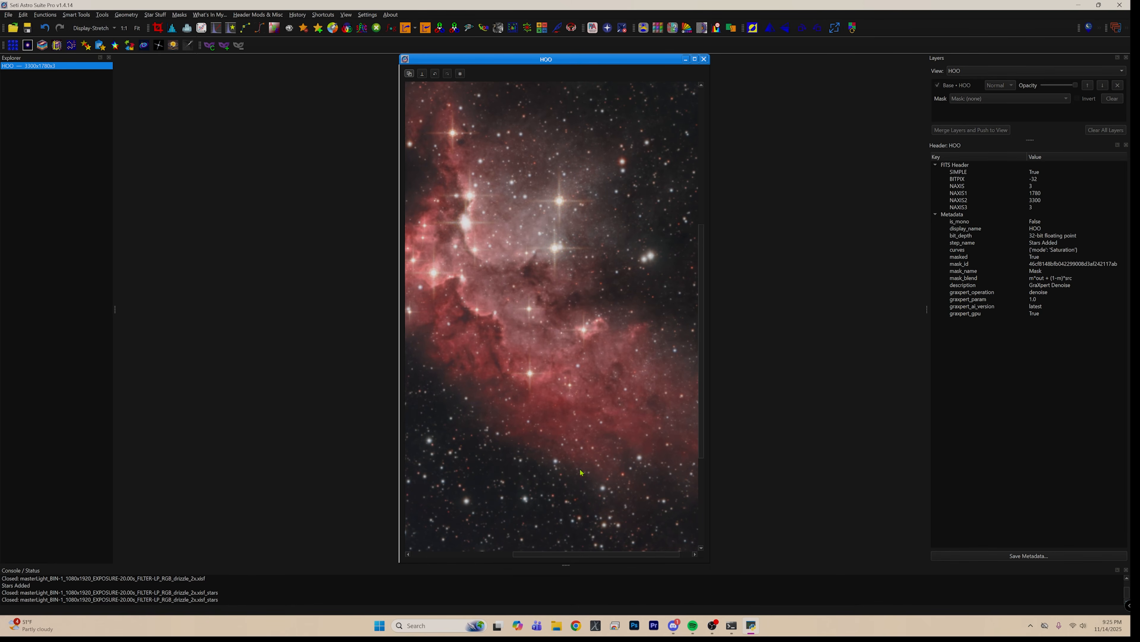
{"action": "left_click_drag", "start_coordinate": [603, 552], "coordinate": [532, 547]}
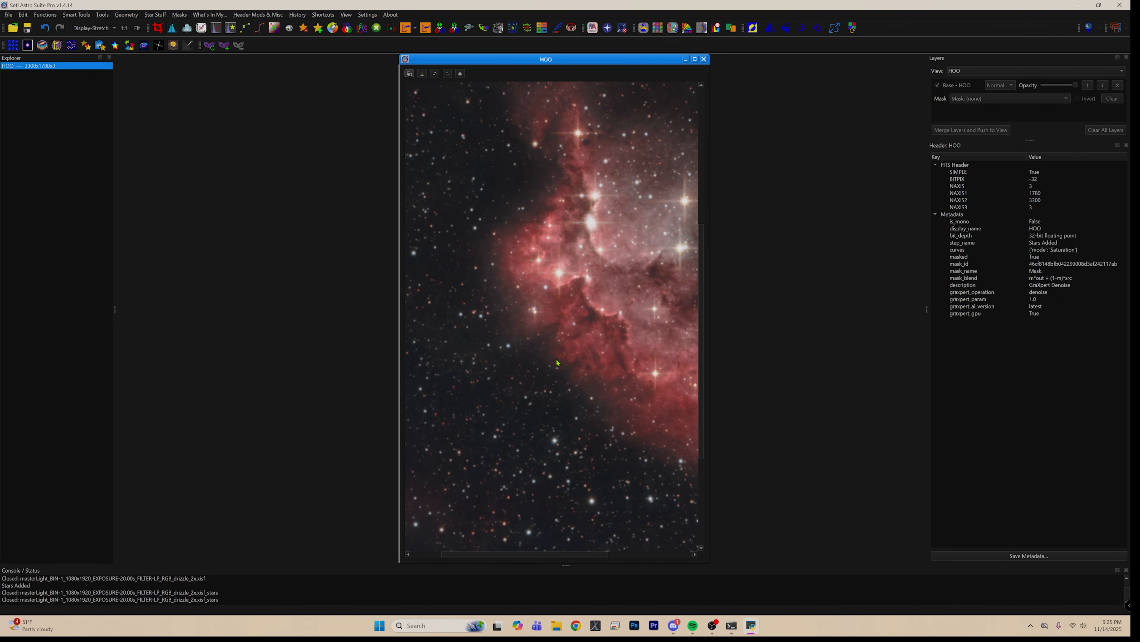
{"action": "scroll", "coordinate": [556, 360], "scroll_direction": "down", "scroll_amount": 3}
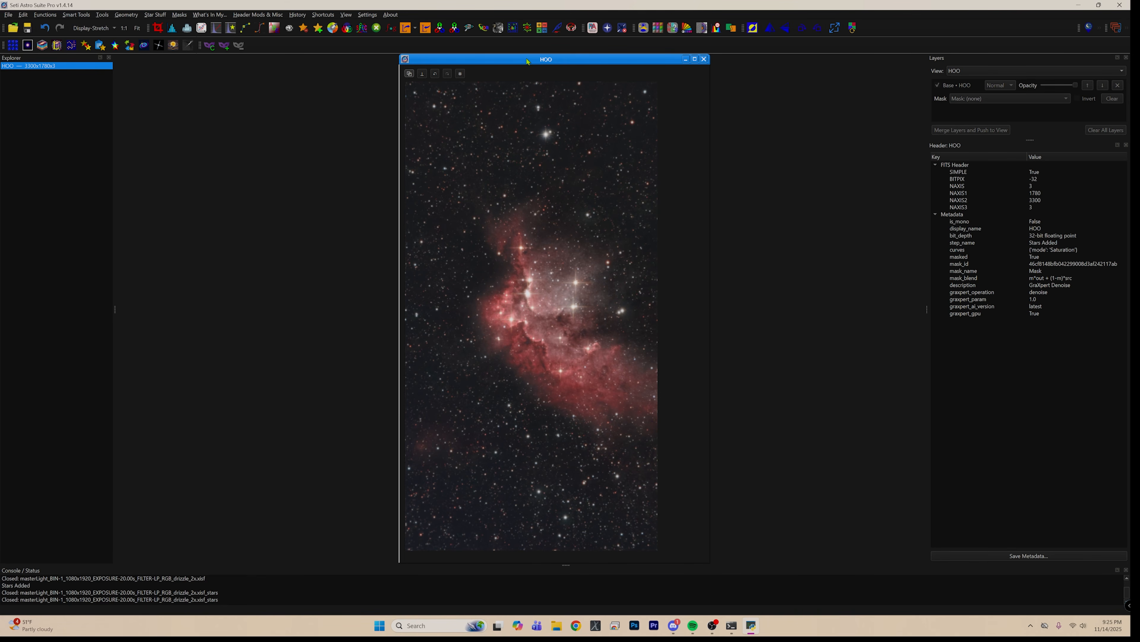
{"action": "left_click_drag", "start_coordinate": [527, 62], "coordinate": [476, 64]}
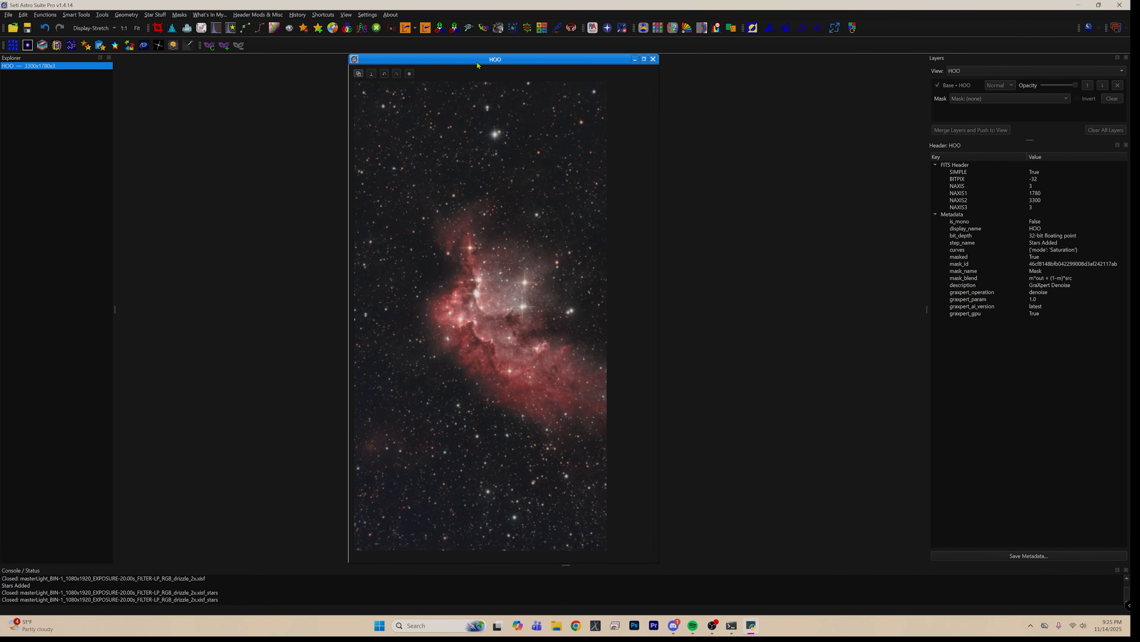